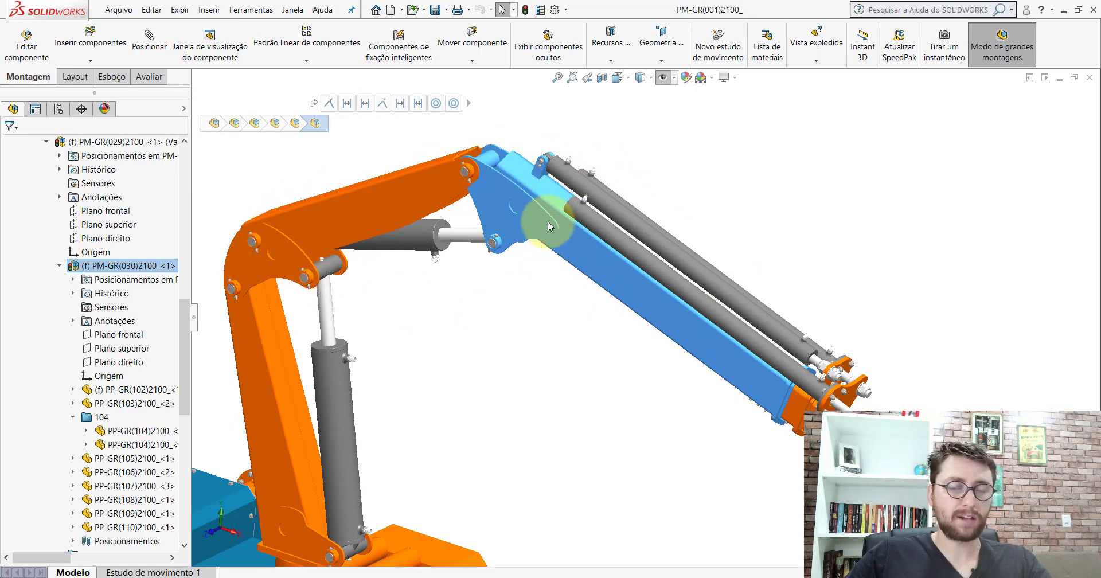
# Step: Open the PM-GR(030)2100_ subassembly of the crane in its own window
pyautogui.rightClick(132, 270)
pyautogui.click(144, 217)
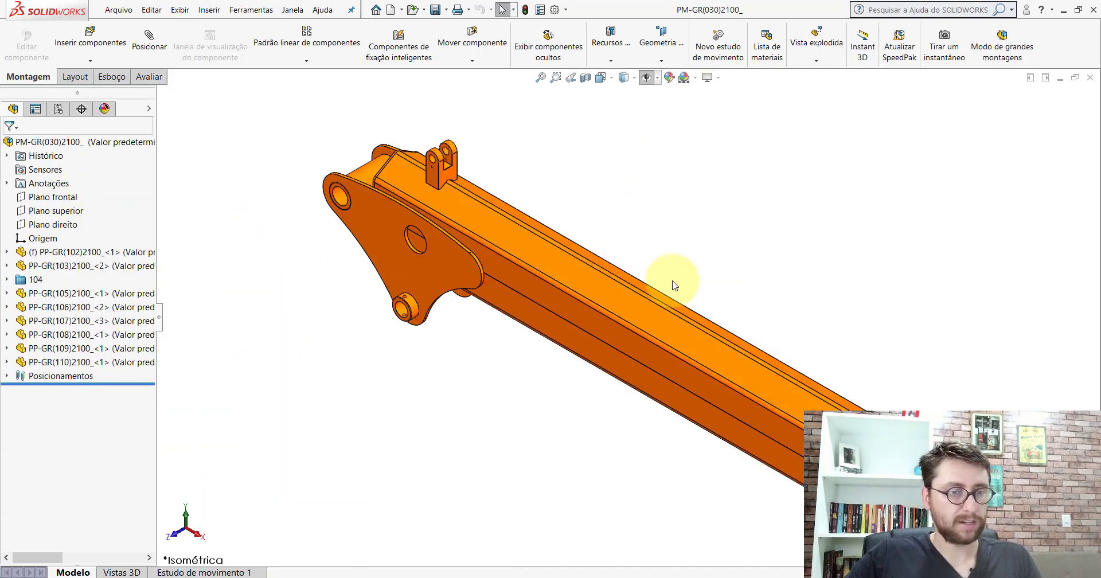
pyautogui.scroll(2, 683, 315)
pyautogui.scroll(-2, 690, 322)
# Step: Turn on Large Assembly Mode and display the PM-GR(030)2100_ subassembly shaded with edges
pyautogui.click(998, 59)
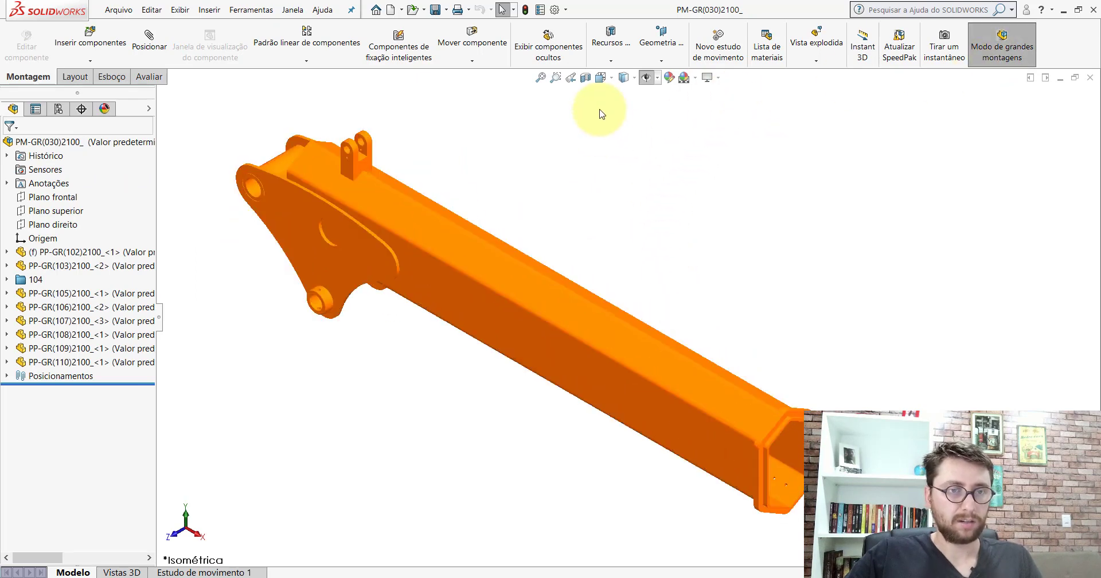
pyautogui.click(624, 114)
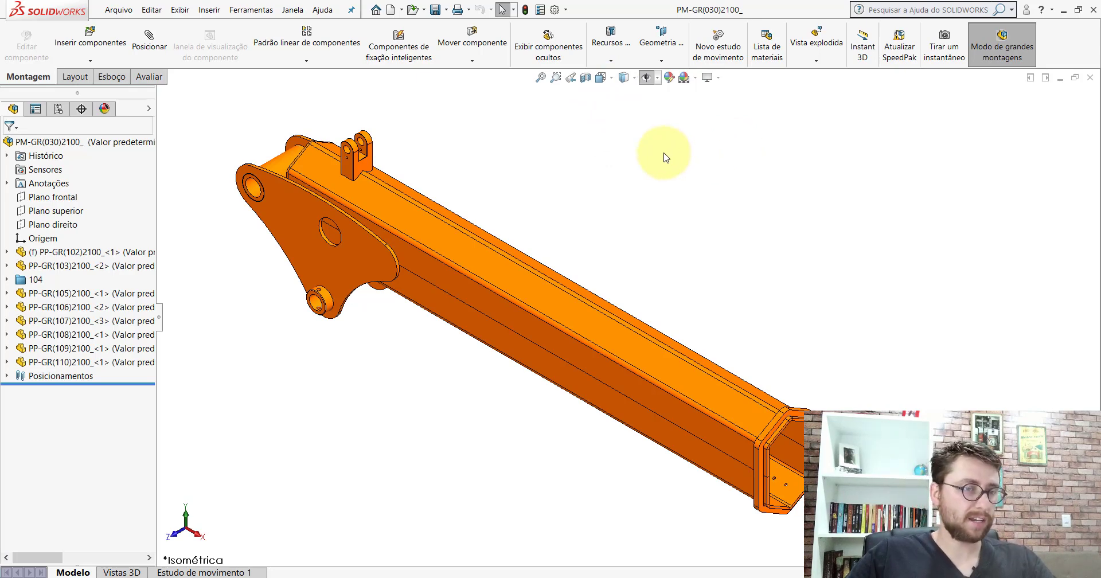
# Step: Highlight PP-GR(102)2100_, PP-GR(103)2100_, folder 104 and PP-GR(105)2100_ one after another to examine their places in the boom
pyautogui.click(111, 254)
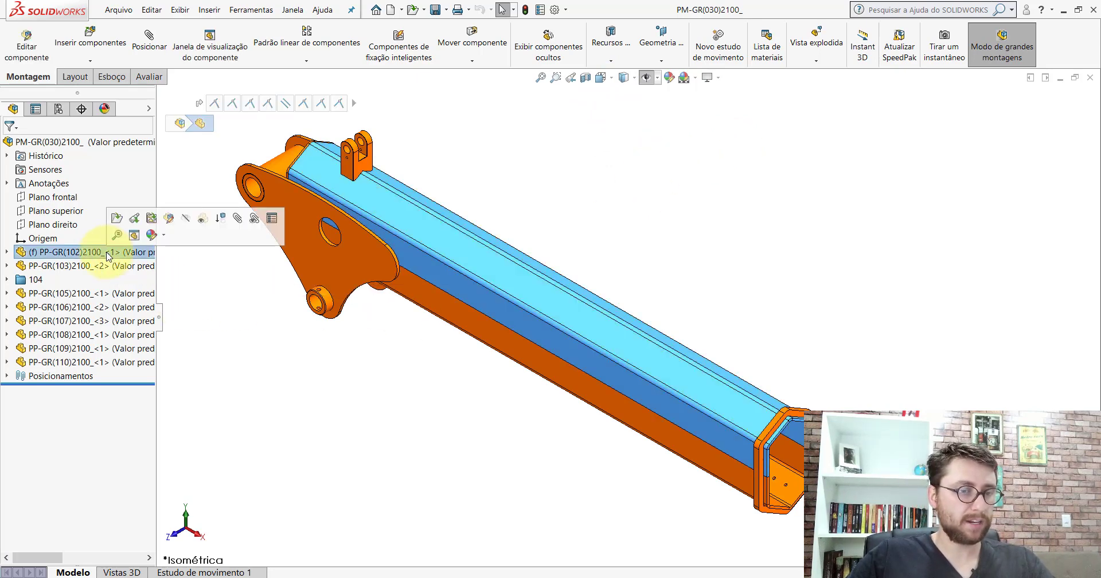
pyautogui.click(298, 377)
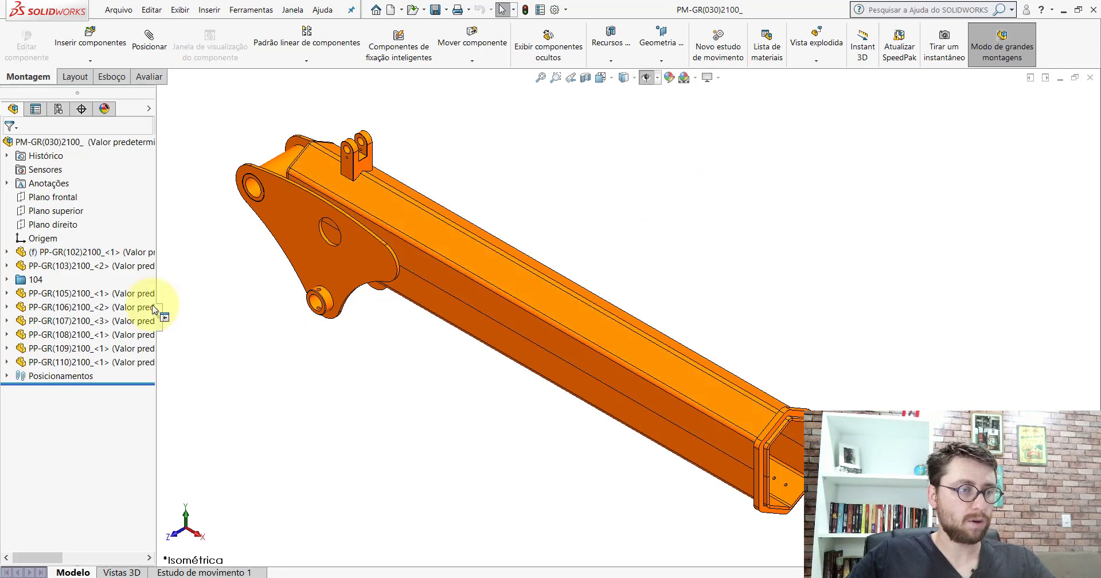
pyautogui.click(88, 254)
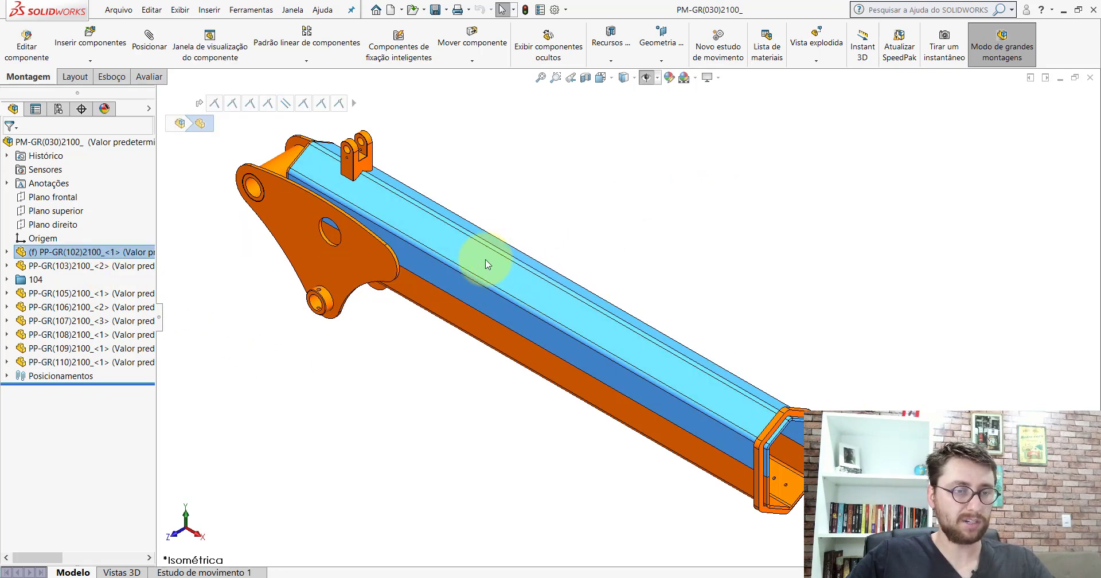
pyautogui.click(115, 267)
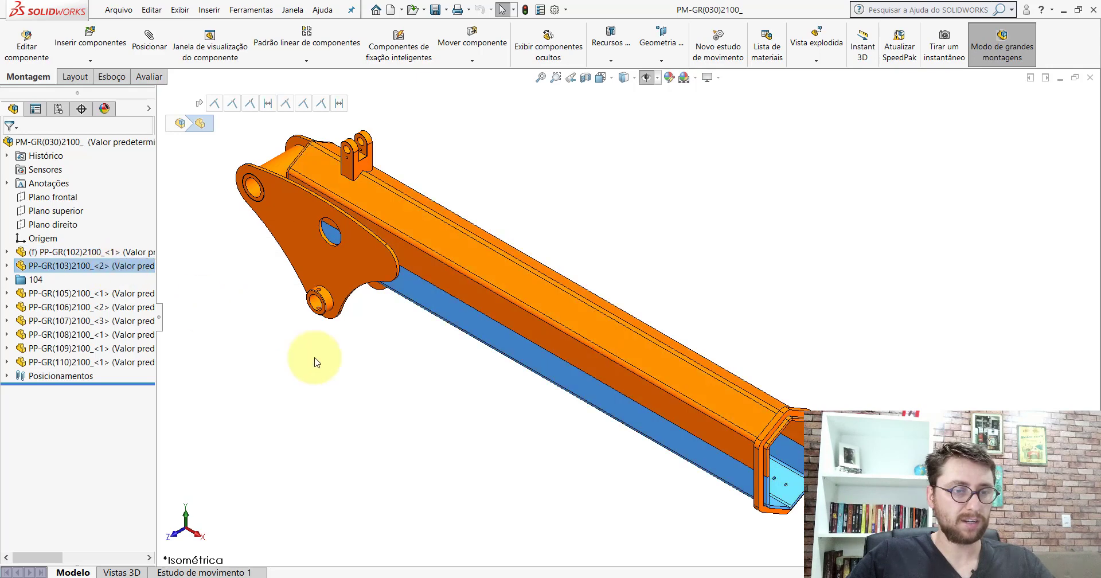
pyautogui.click(33, 279)
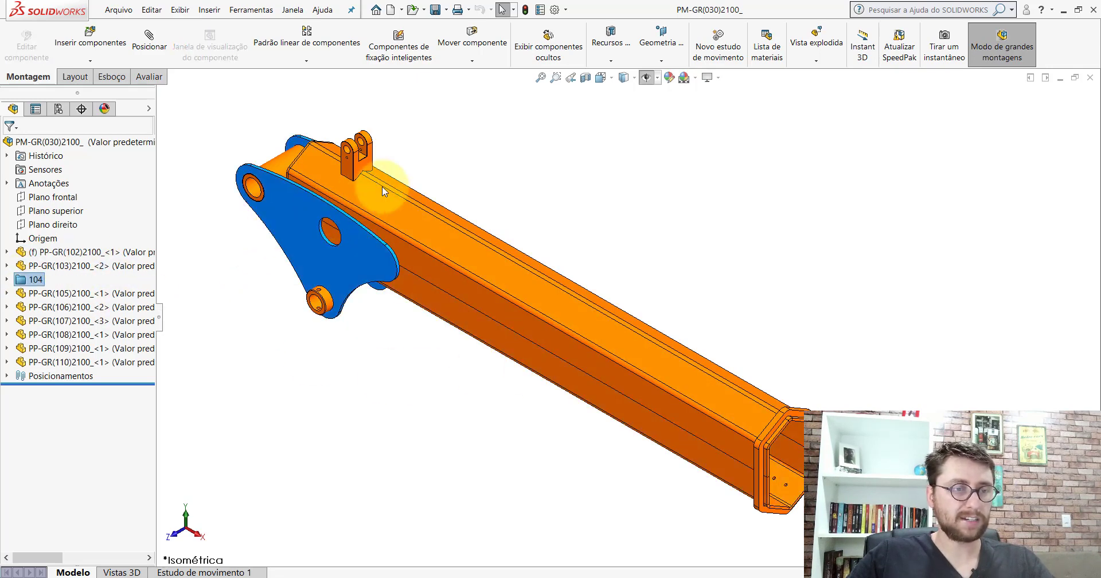
pyautogui.moveTo(363, 201)
pyautogui.mouseDown(button='middle')
pyautogui.moveTo(265, 226)
pyautogui.moveTo(364, 201)
pyautogui.mouseUp(button='middle')
pyautogui.click(86, 293)
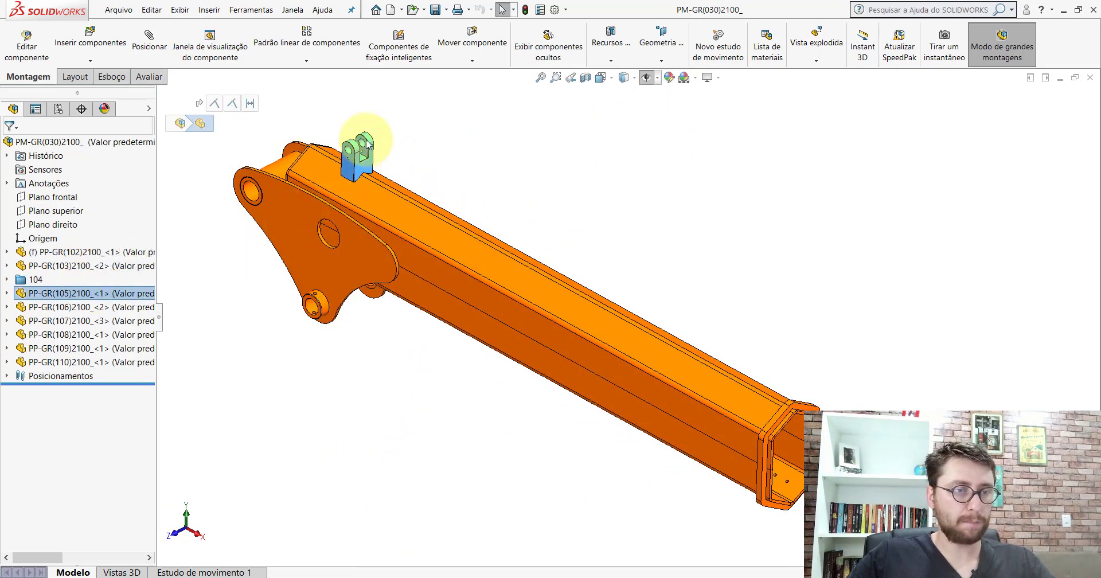
# Step: Check in the PM-GR(001)2100_ crane assembly how the hydraulic cylinder attaches to the boom bracket, and return to the subassembly
pyautogui.click(504, 576)
pyautogui.click(444, 536)
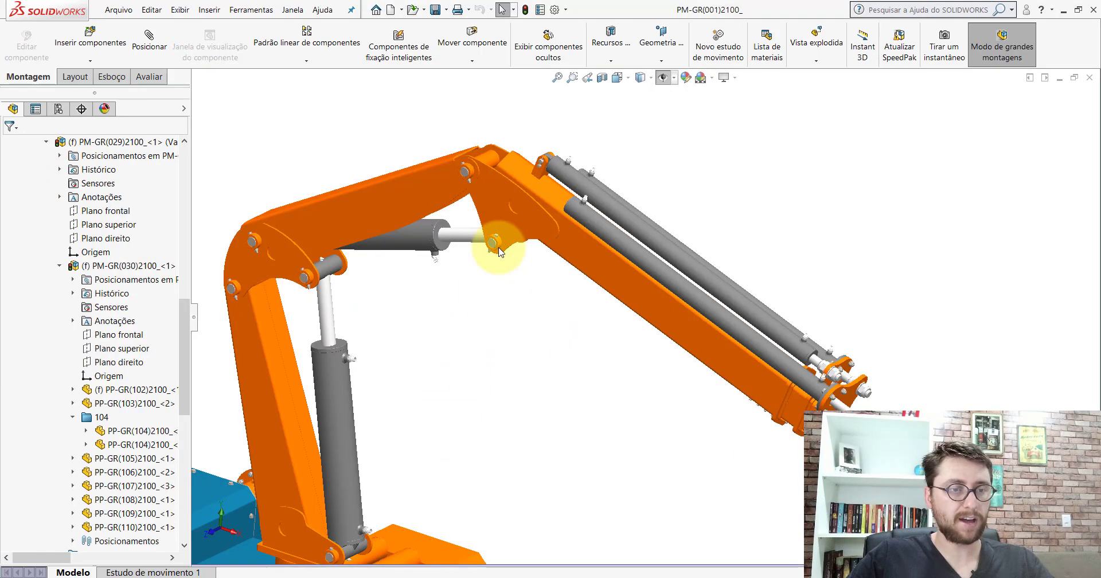
pyautogui.scroll(-4, 590, 168)
pyautogui.scroll(-4, 493, 246)
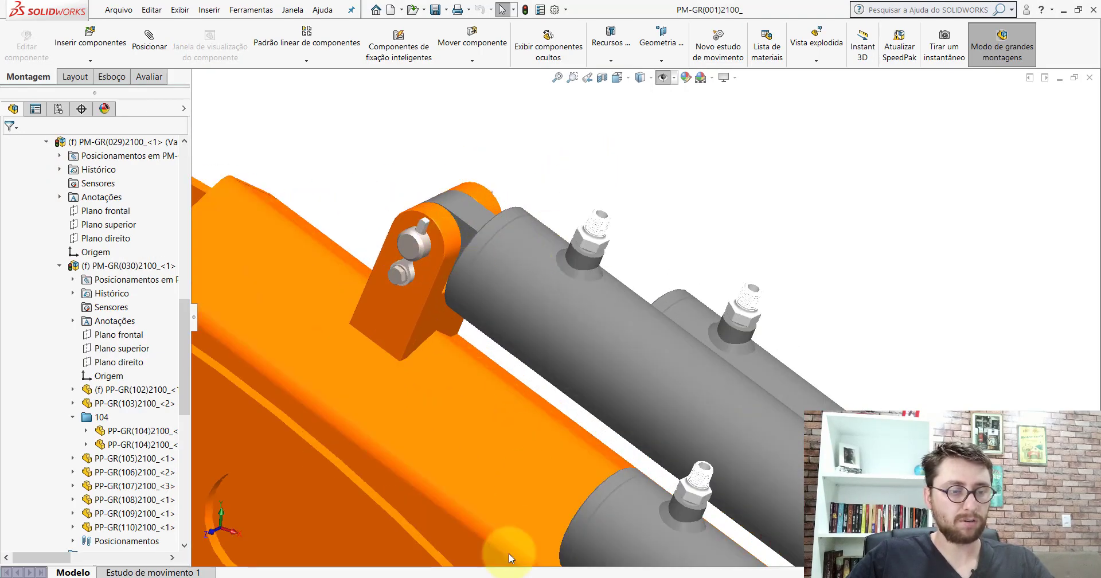
pyautogui.click(510, 577)
pyautogui.click(573, 534)
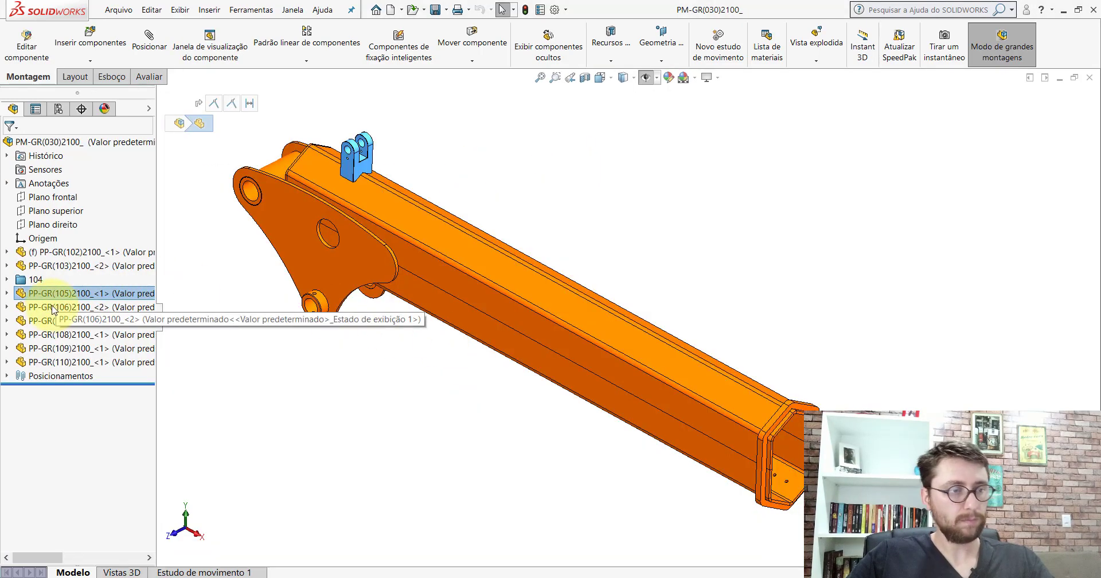
# Step: Highlight PP-GR(106)2100_, PP-GR(107)2100_ and PP-GR(108)2100_ to examine their places in the boom, and restore the isometric view
pyautogui.click(53, 308)
pyautogui.scroll(-4, 803, 447)
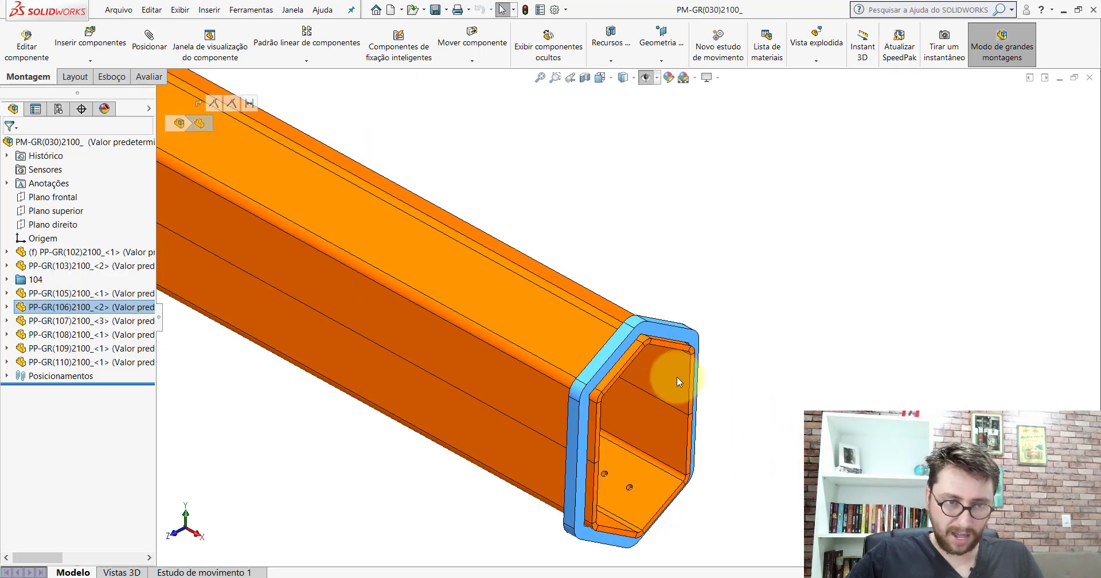
pyautogui.click(90, 323)
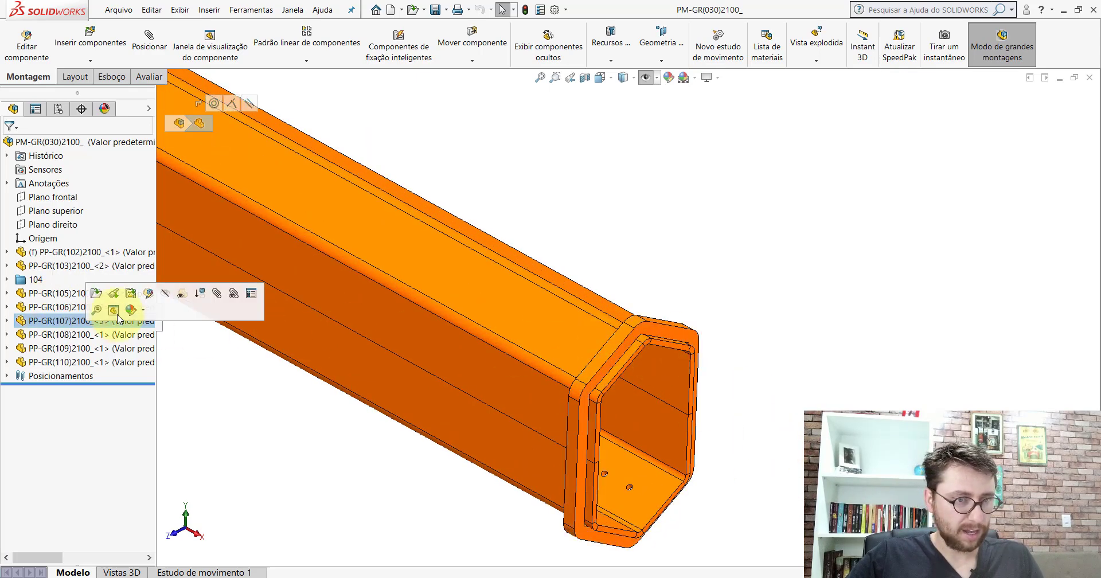
pyautogui.scroll(6, 518, 345)
pyautogui.scroll(-3, 469, 284)
pyautogui.scroll(-3, 471, 291)
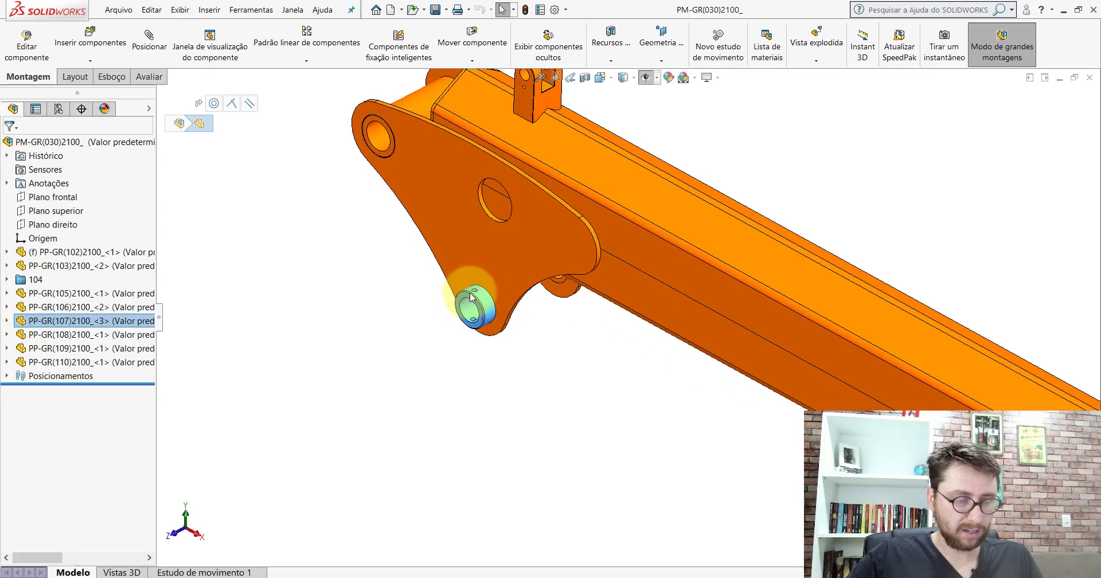
pyautogui.scroll(2, 473, 293)
pyautogui.moveTo(487, 272); pyautogui.dragTo(512, 283, button='middle')
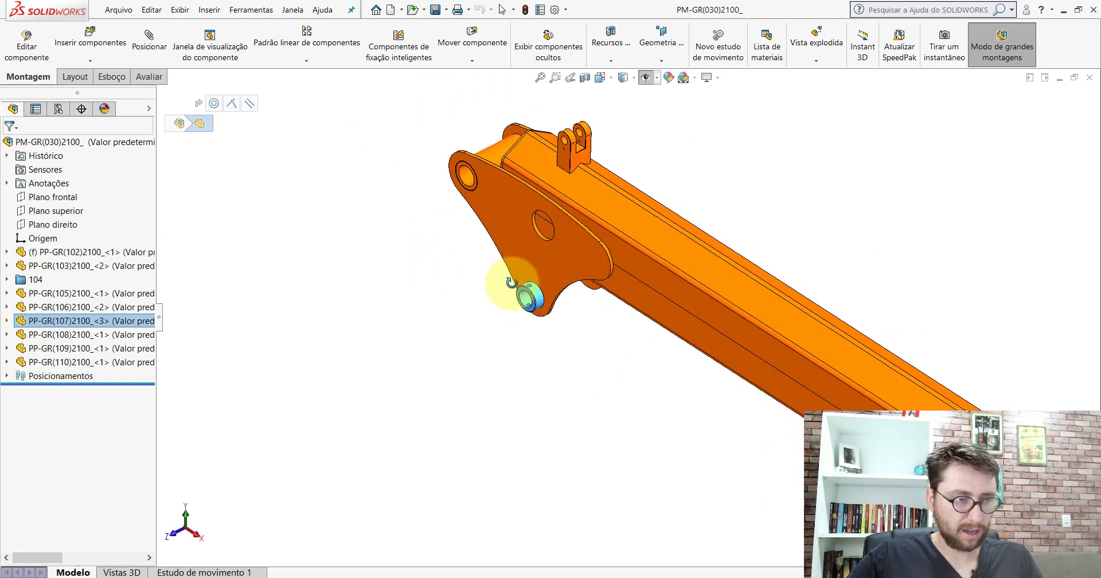
pyautogui.click(132, 334)
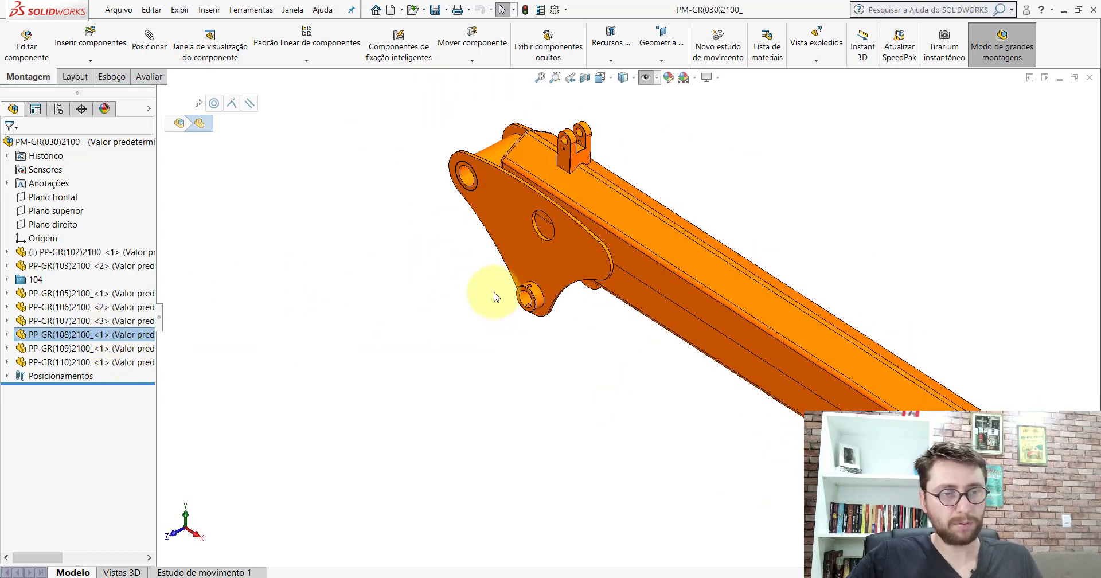
pyautogui.click(474, 270)
pyautogui.click(600, 77)
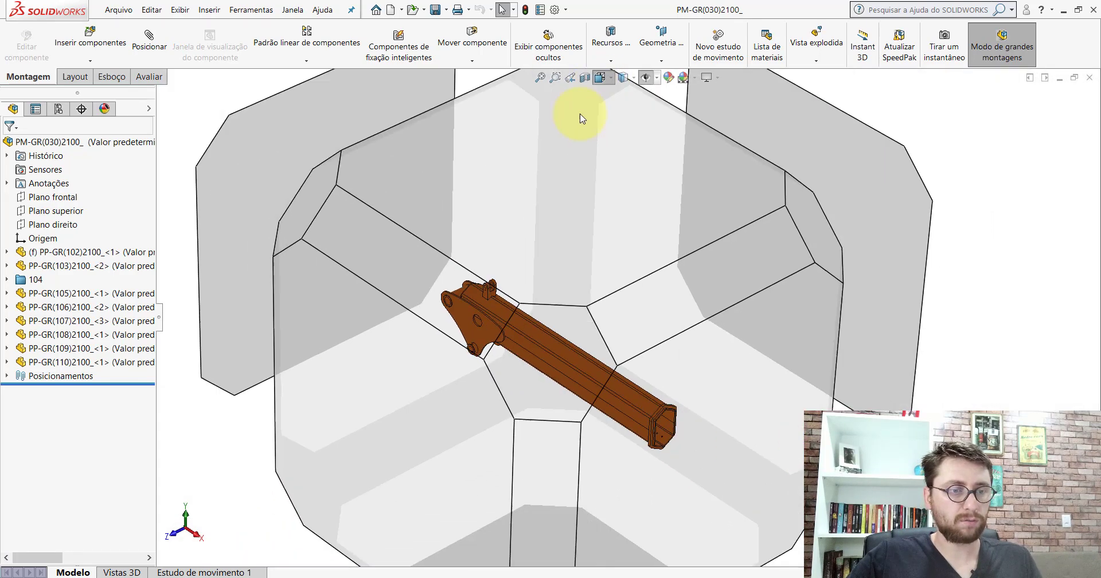
pyautogui.click(477, 365)
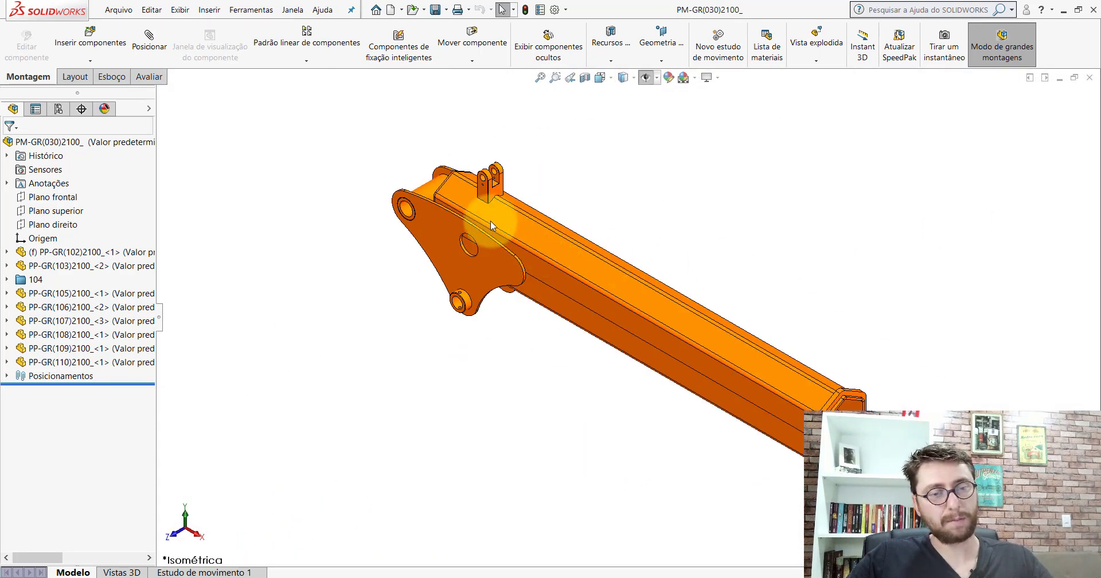
pyautogui.scroll(-2, 675, 287)
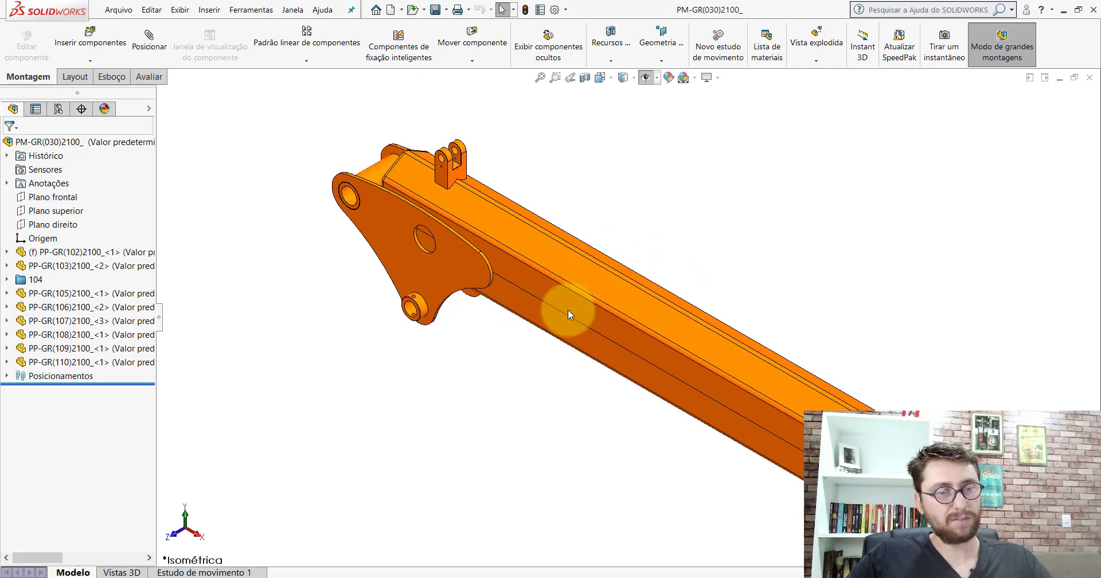
# Step: Examine the whole PM-GR(001)2100_ crane assembly in isometric view, including the arm and its cylinders
pyautogui.moveTo(517, 568)
pyautogui.click(576, 537)
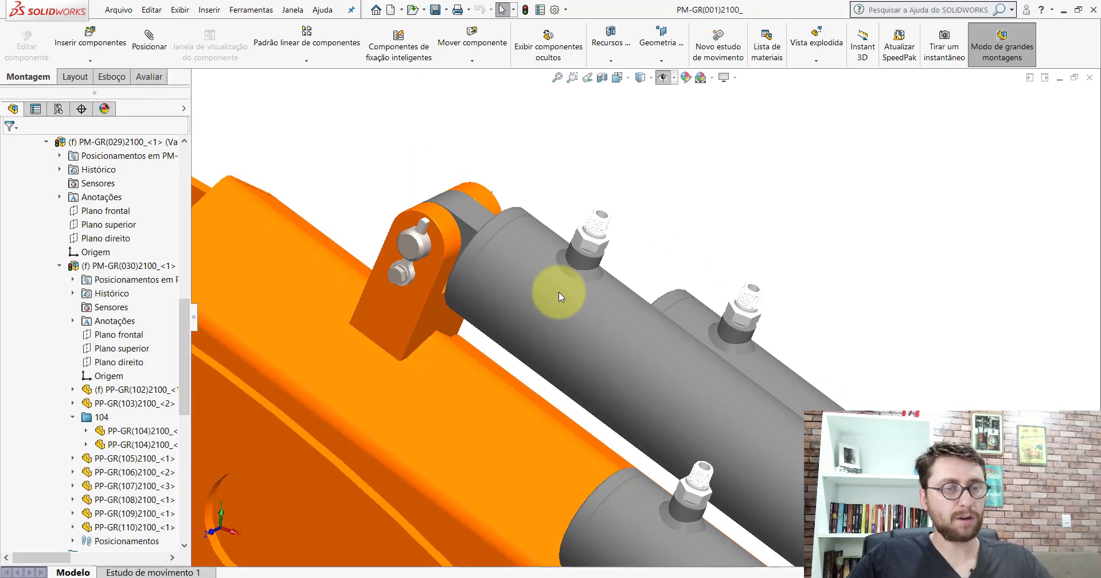
pyautogui.scroll(6, 596, 356)
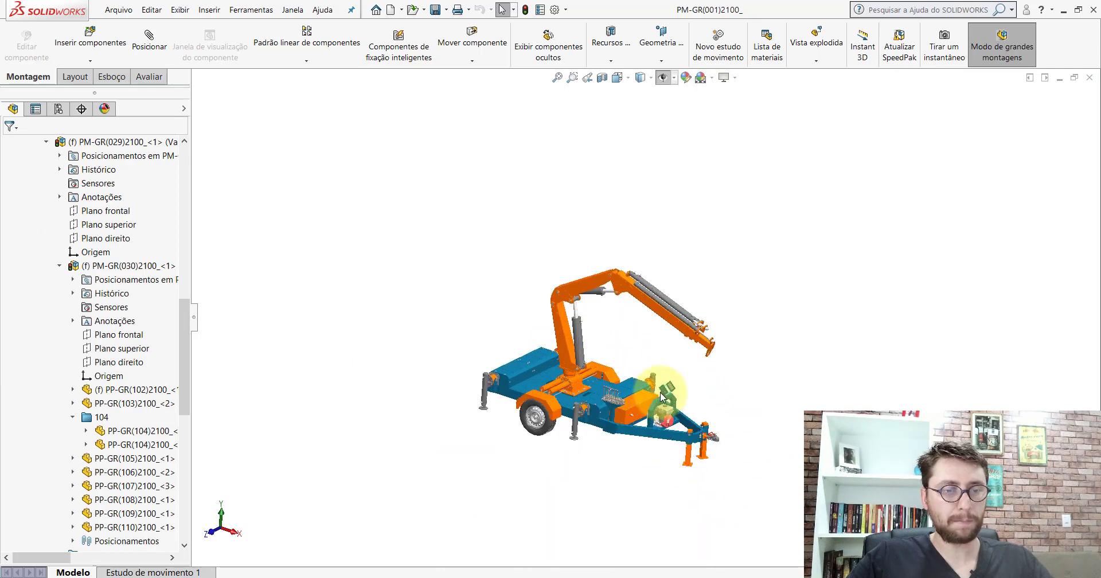
pyautogui.press('space')
pyautogui.click(507, 337)
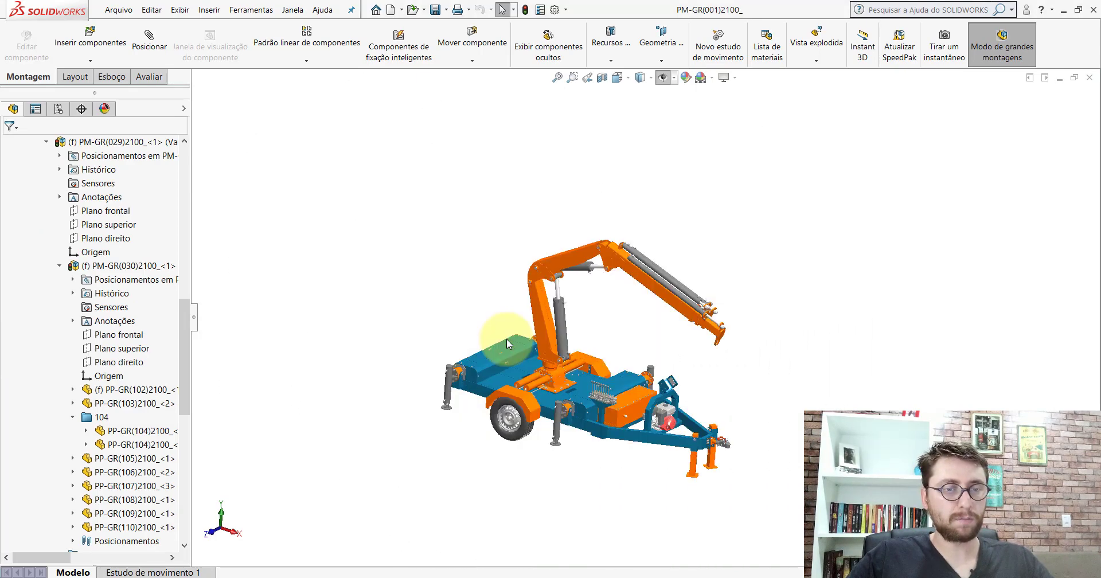
pyautogui.scroll(-3, 736, 340)
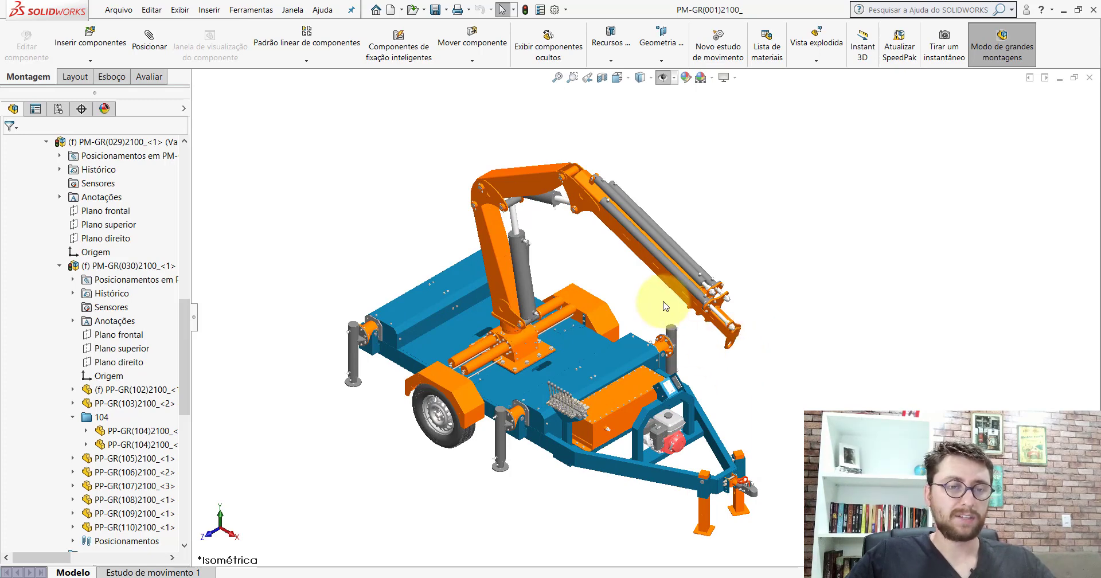
pyautogui.scroll(-2, 664, 302)
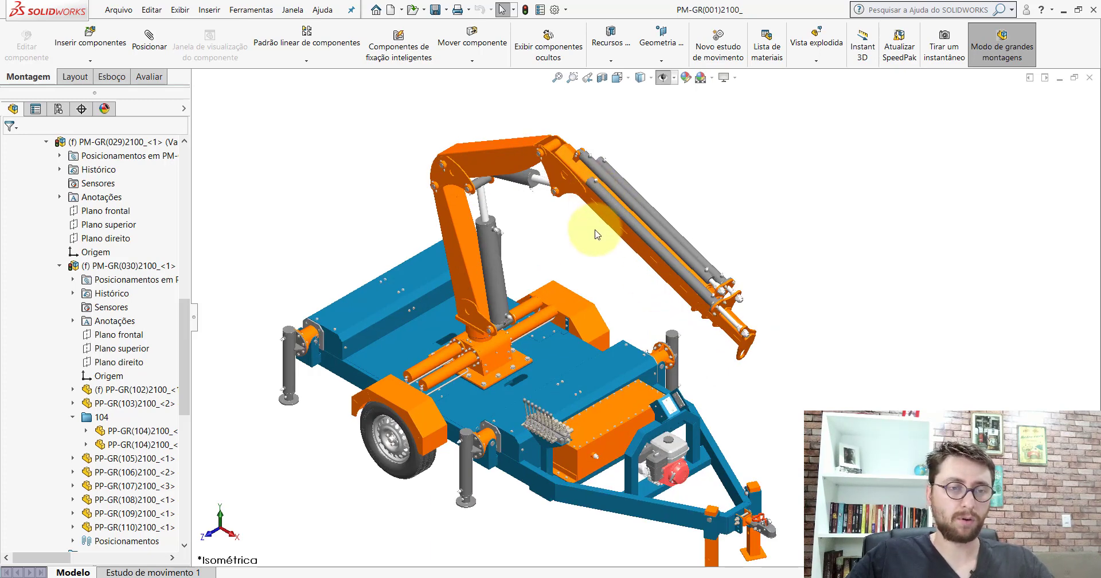
pyautogui.scroll(-3, 599, 229)
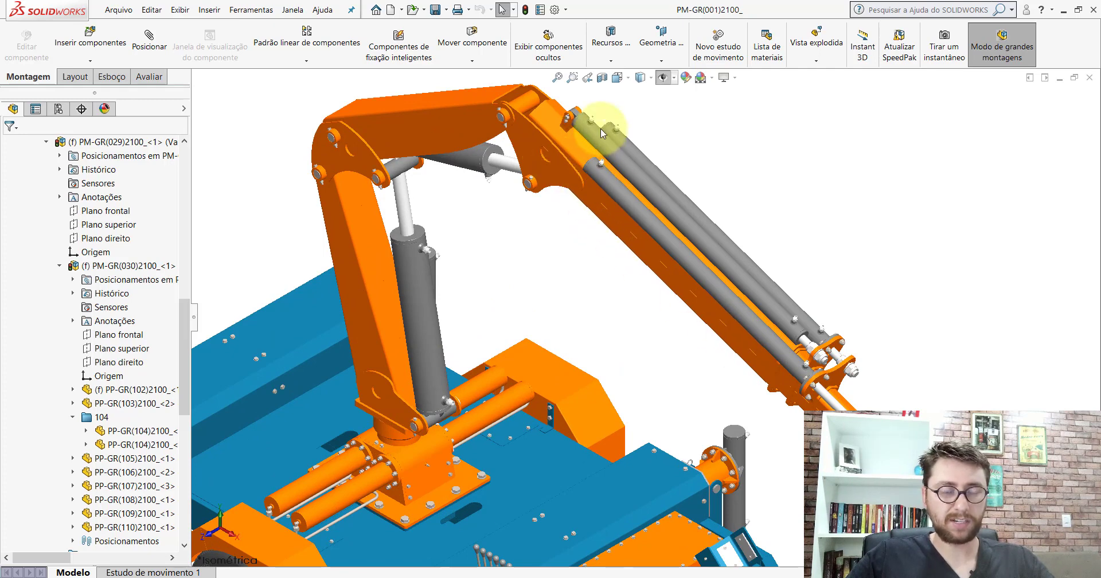
pyautogui.scroll(4, 721, 297)
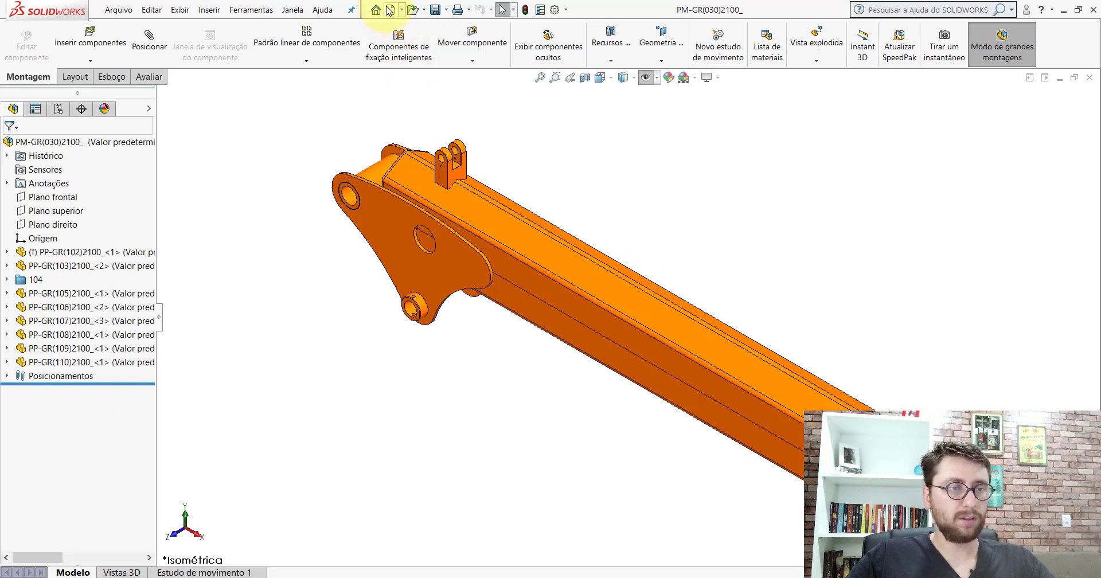
# Step: Create a new assembly document in isometric view without placing an initial component
pyautogui.click(390, 10)
pyautogui.doubleClick(413, 276)
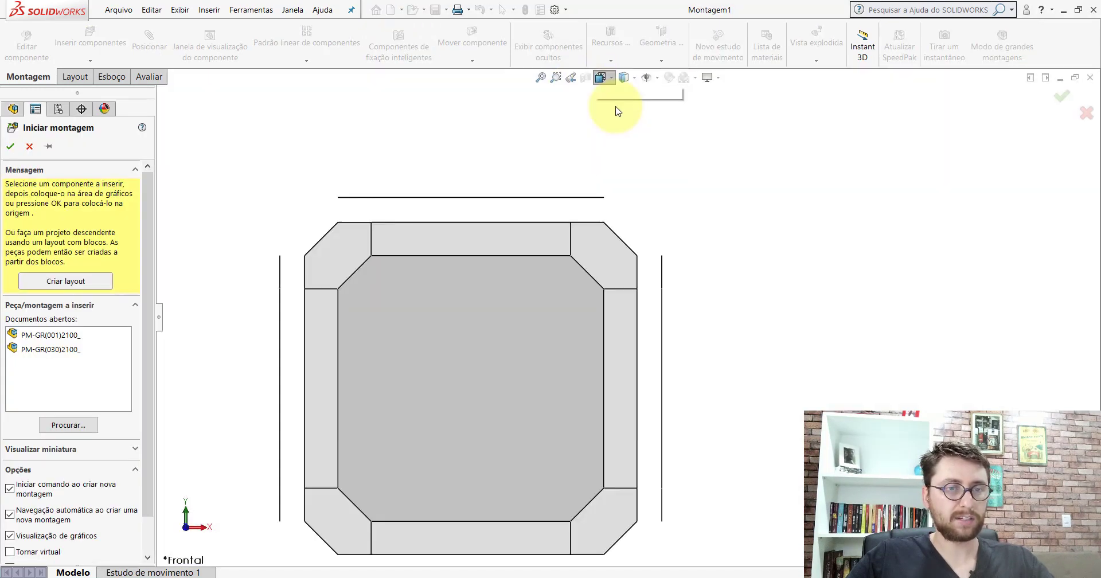
pyautogui.click(600, 77)
pyautogui.click(665, 112)
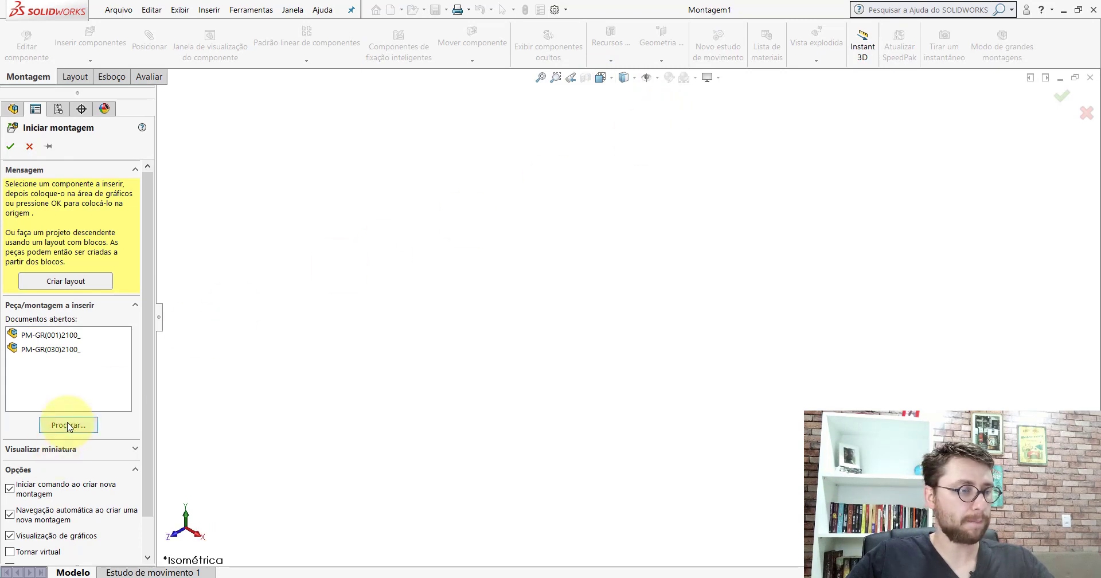
pyautogui.click(30, 147)
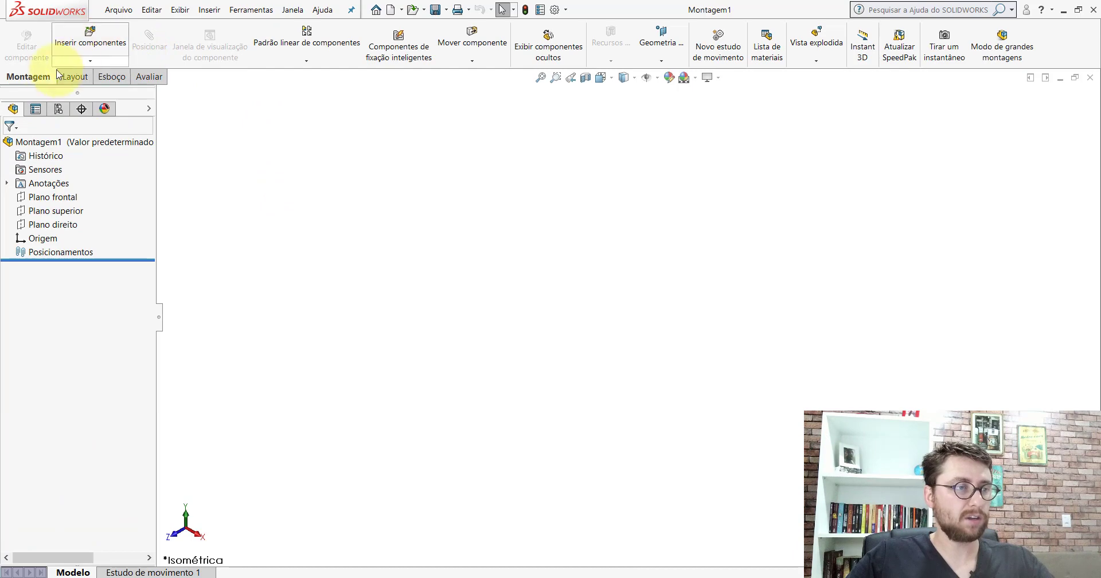
# Step: Start inserting a component and browse to the PM-GR(001)2100 folder on the desktop
pyautogui.click(84, 55)
pyautogui.click(65, 395)
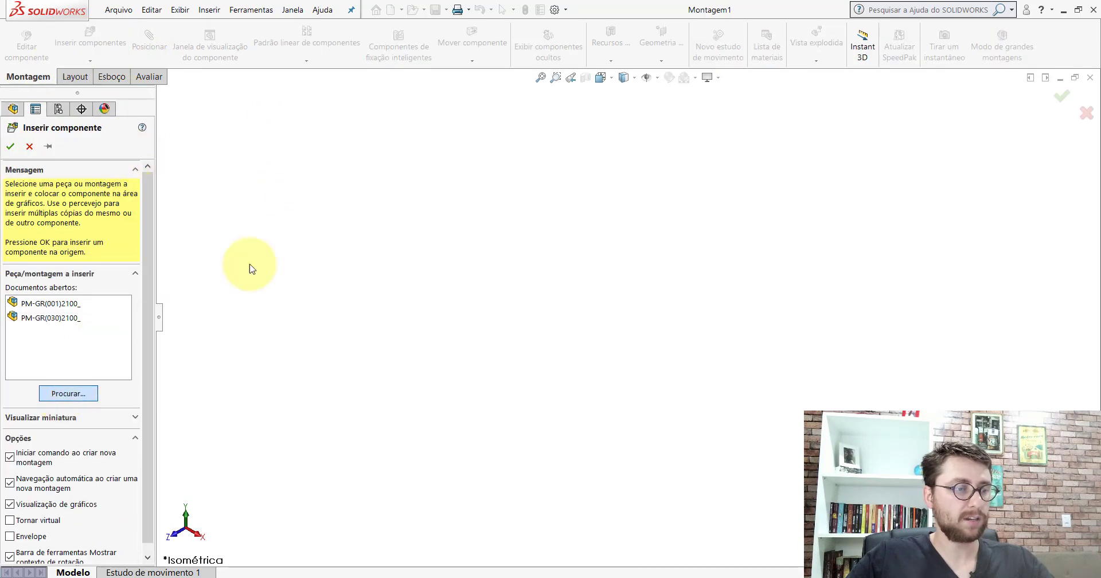
pyautogui.click(211, 175)
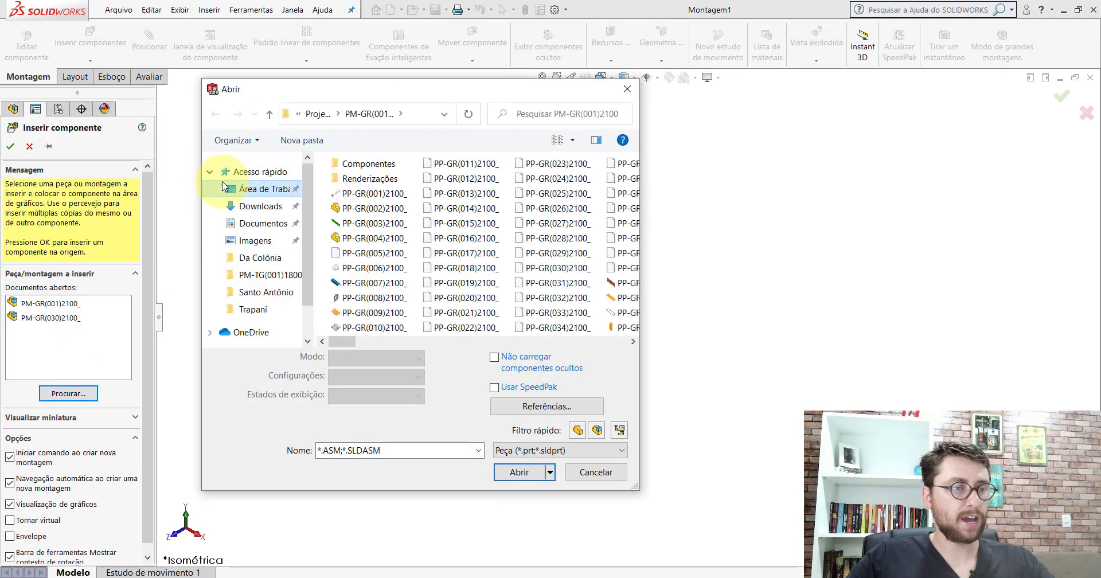
pyautogui.click(211, 174)
pyautogui.click(210, 172)
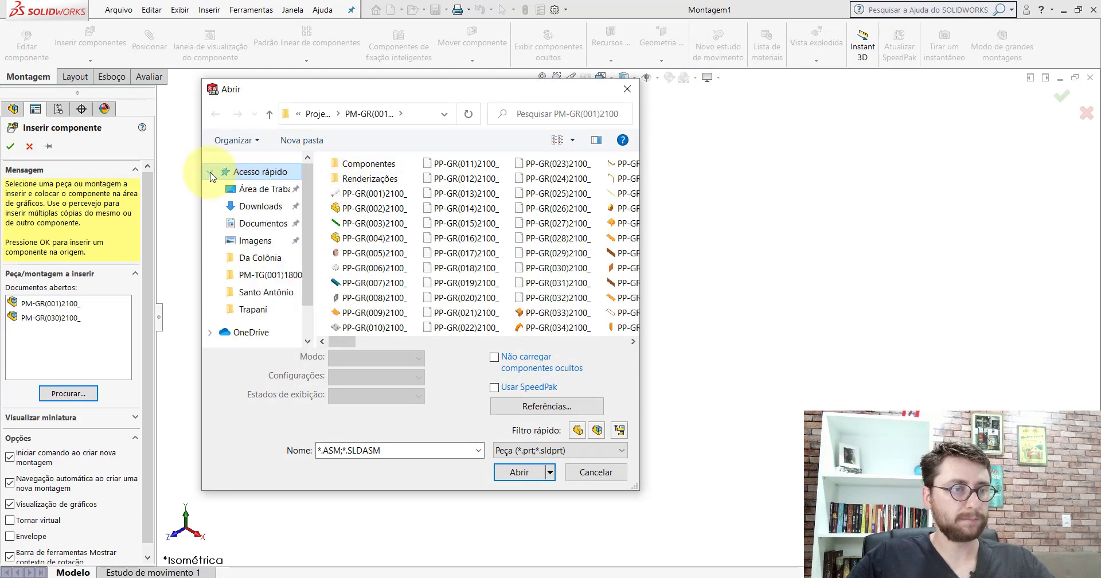
pyautogui.click(200, 184)
pyautogui.doubleClick(370, 163)
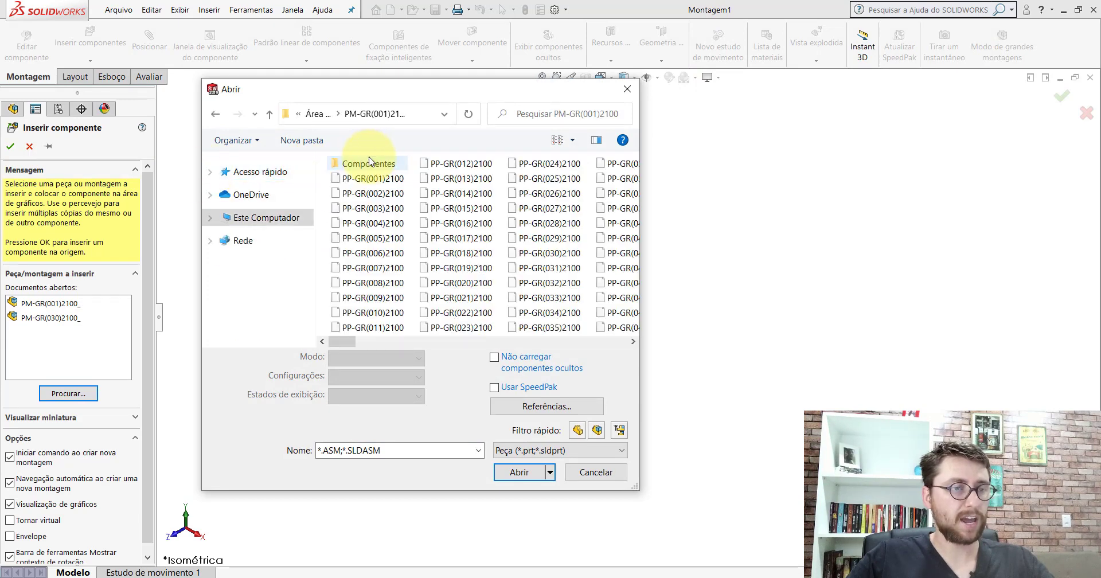
# Step: Filter the folder to part files and place PP-GR(102)2100 as the assembly's first component, checking its entry in the tree
pyautogui.click(577, 431)
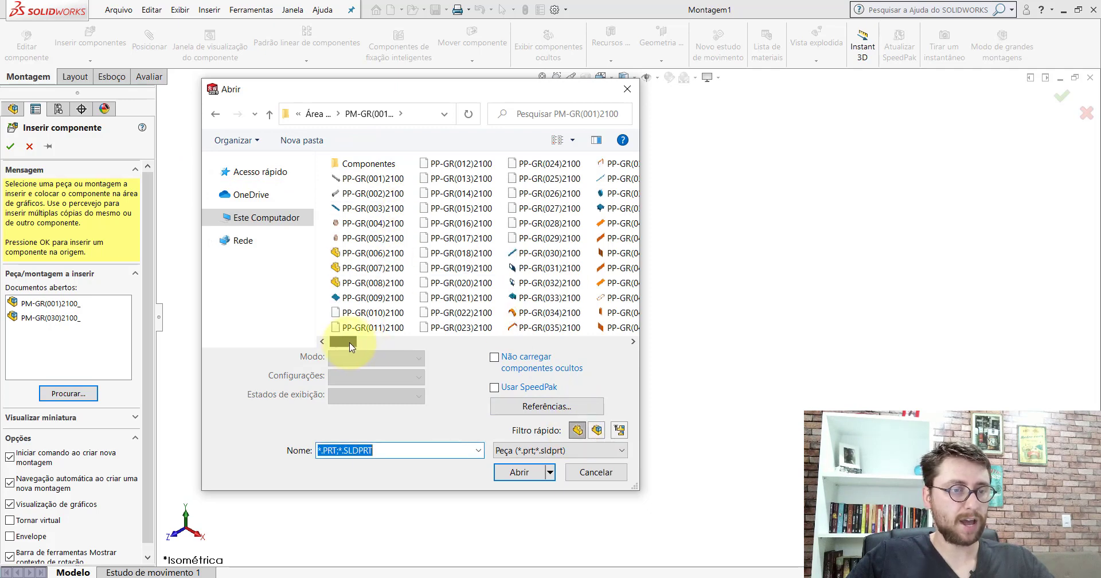
pyautogui.moveTo(351, 347); pyautogui.dragTo(510, 351)
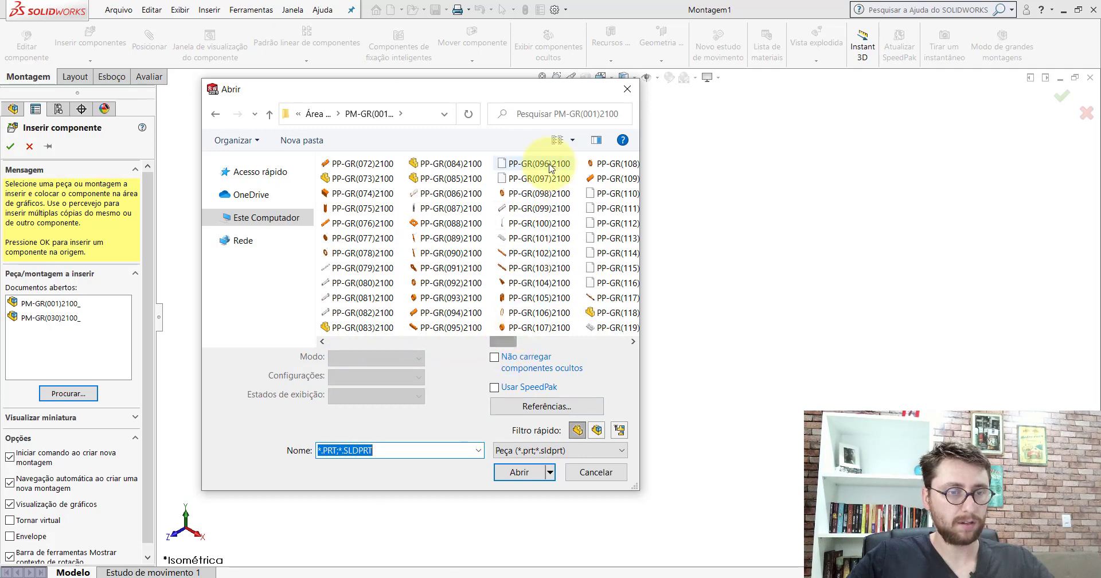
pyautogui.click(538, 253)
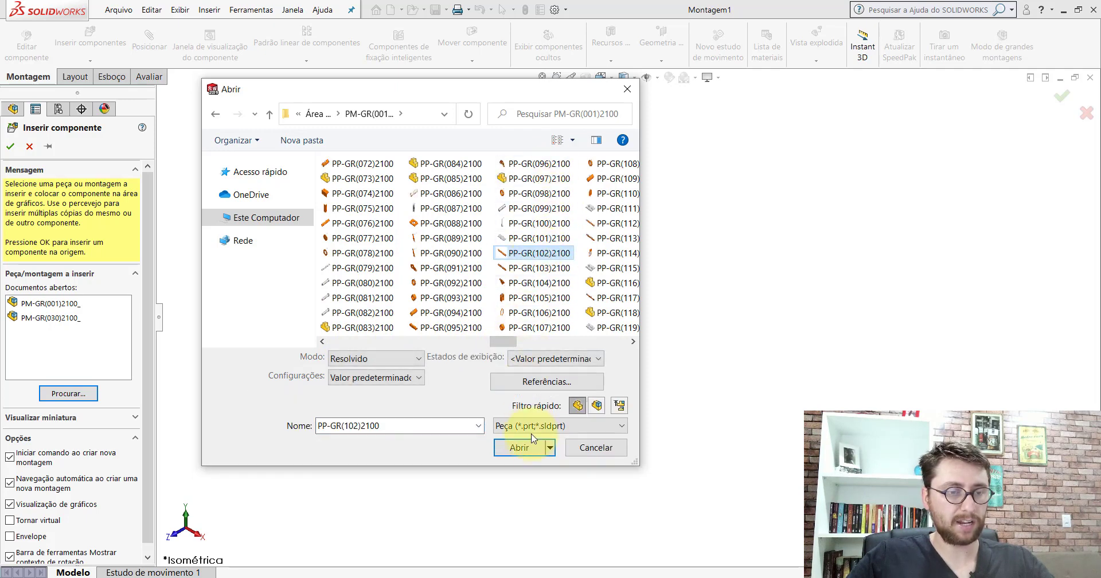
pyautogui.click(532, 448)
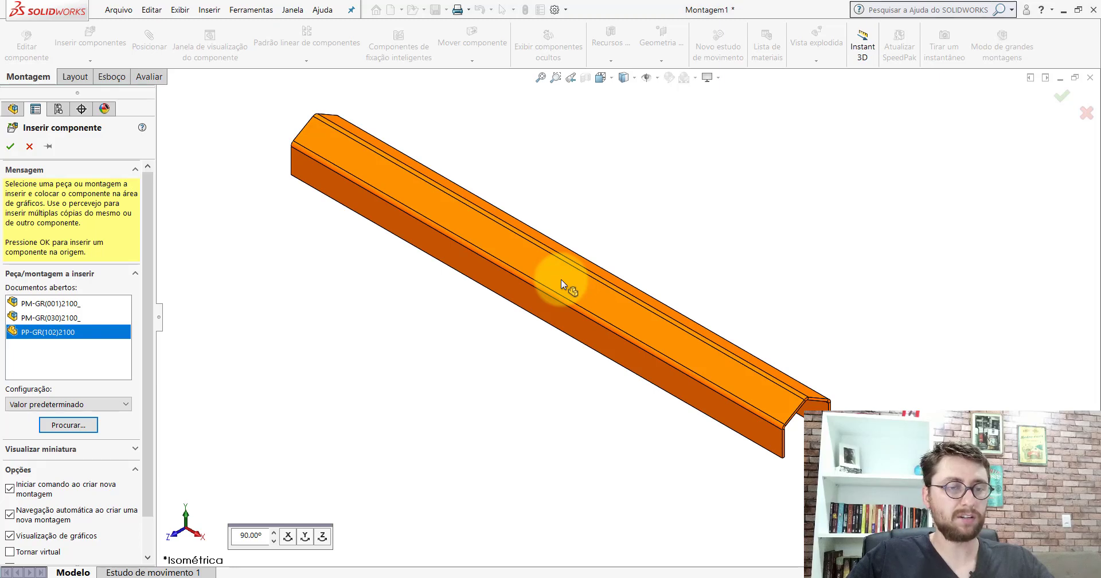
pyautogui.click(561, 280)
pyautogui.press('f')
pyautogui.scroll(-2, 652, 312)
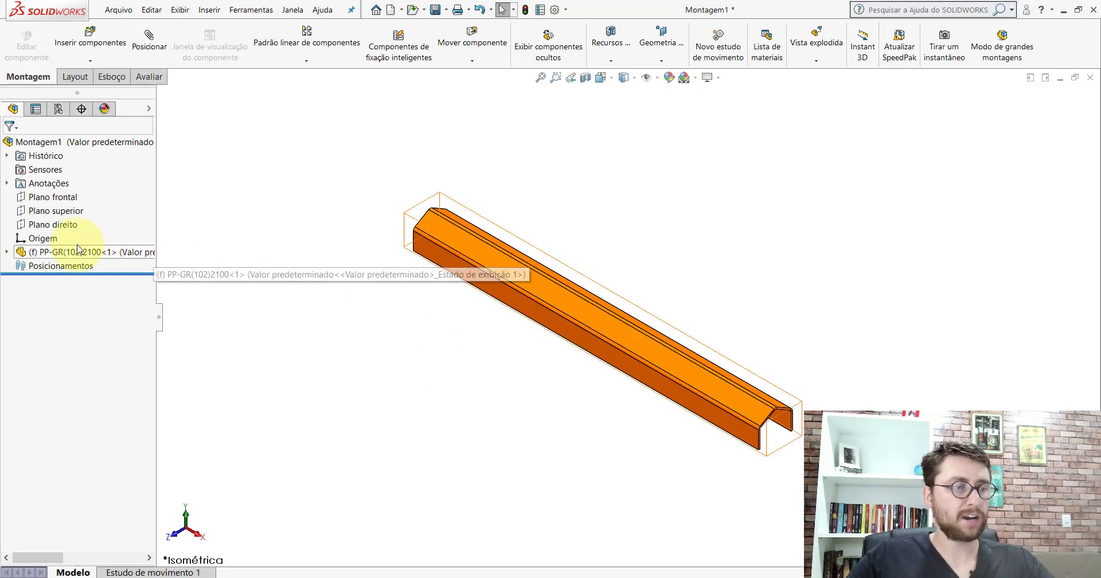
pyautogui.click(63, 253)
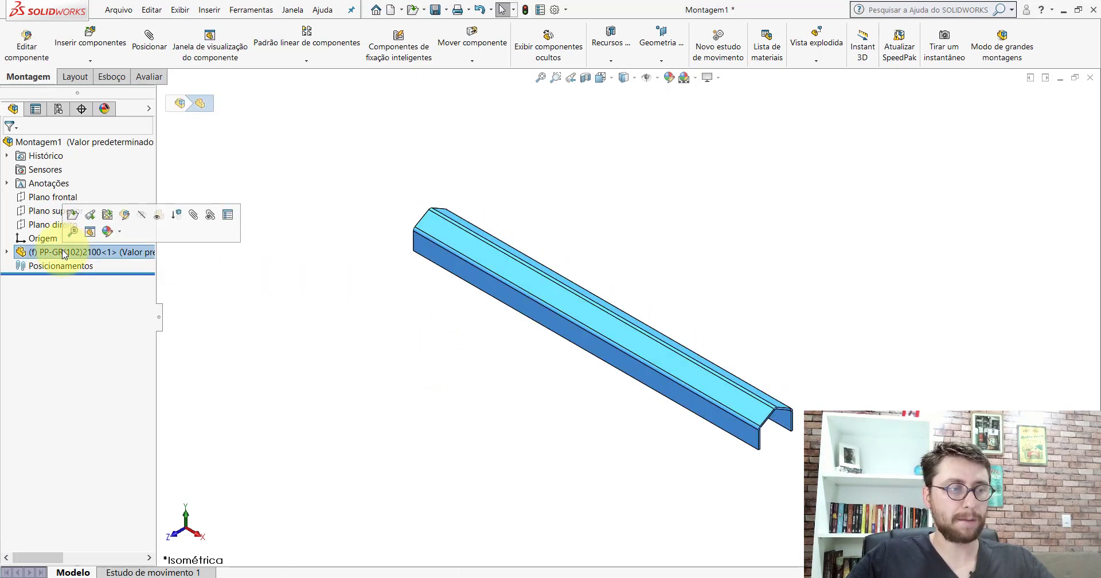
pyautogui.click(500, 461)
# Step: Identify the boom's lower channel part in the PM-GR(030)2100_ subassembly and return to the new assembly
pyautogui.click(510, 577)
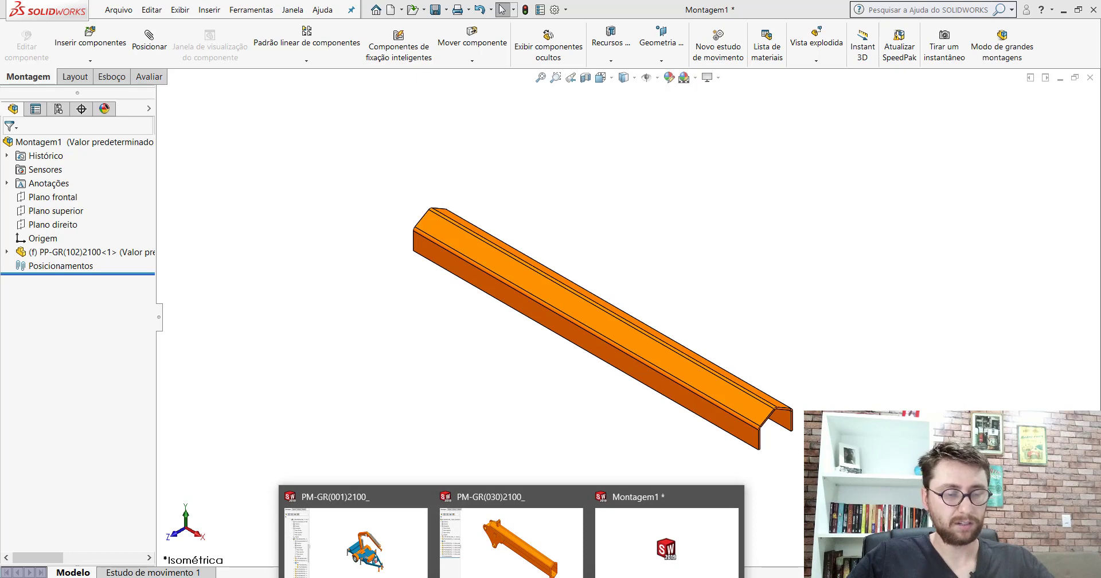
pyautogui.click(513, 565)
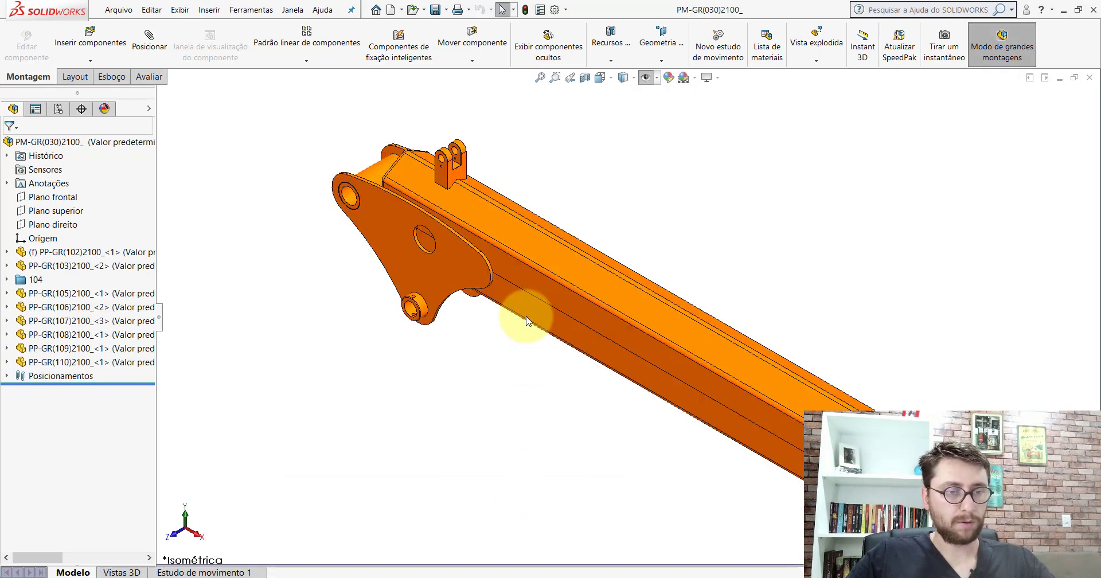
pyautogui.click(529, 305)
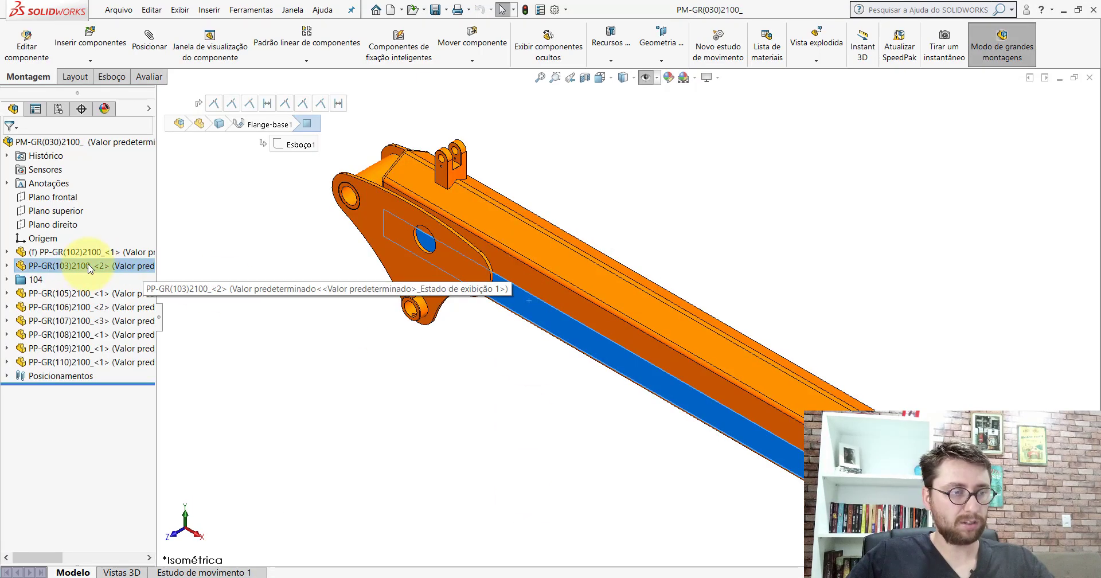
pyautogui.click(511, 574)
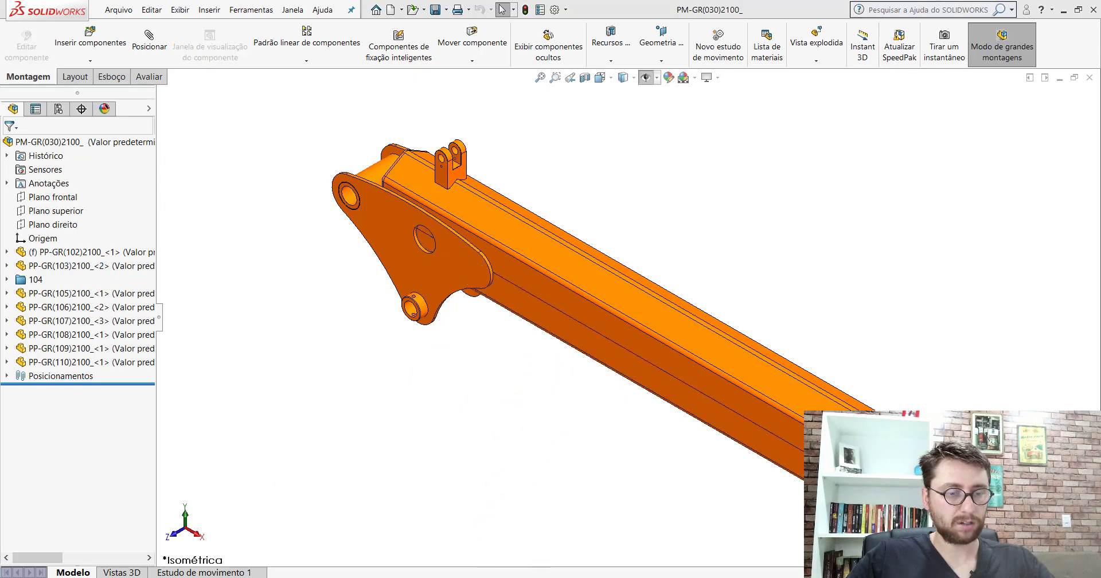
pyautogui.click(646, 501)
# Step: Insert part PP-GR(103)2100 from the desktop's PM-GR(001)2100 folder, placing it freely beside the first channel
pyautogui.click(90, 35)
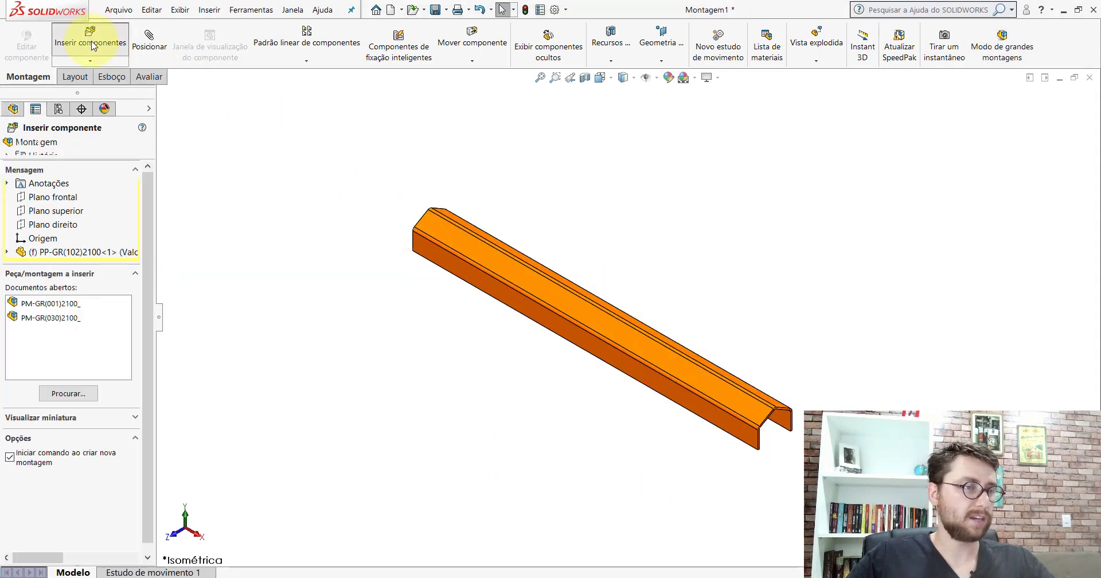
pyautogui.click(69, 394)
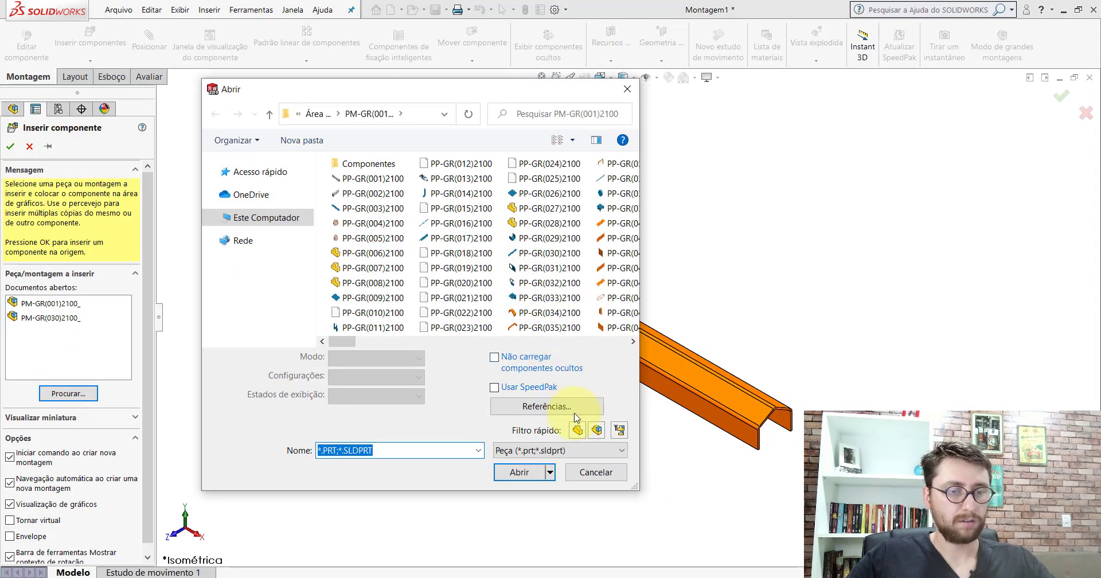
pyautogui.click(578, 430)
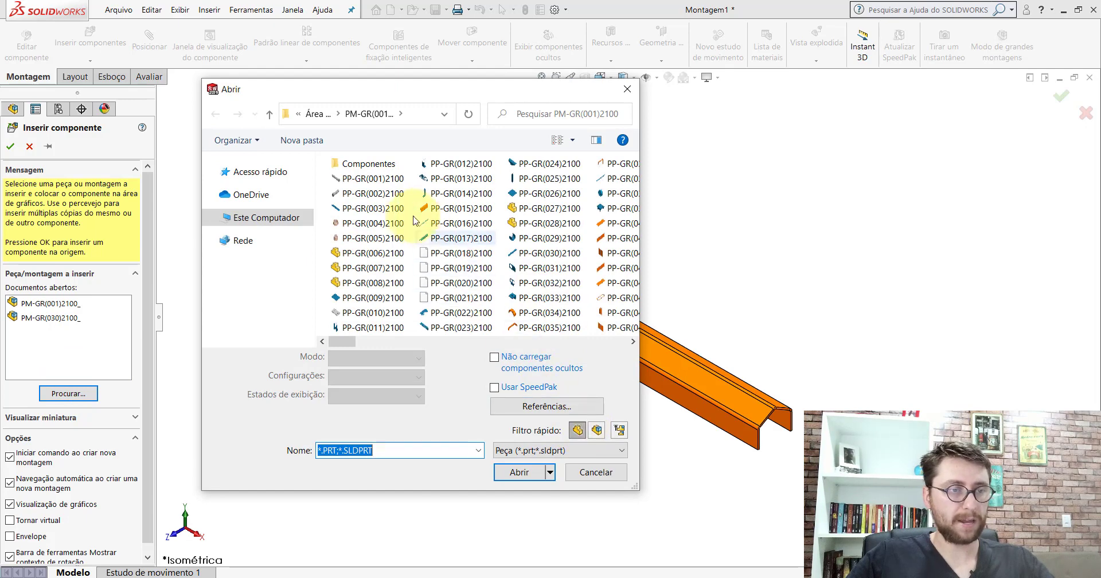
pyautogui.click(210, 172)
pyautogui.click(252, 185)
pyautogui.click(210, 172)
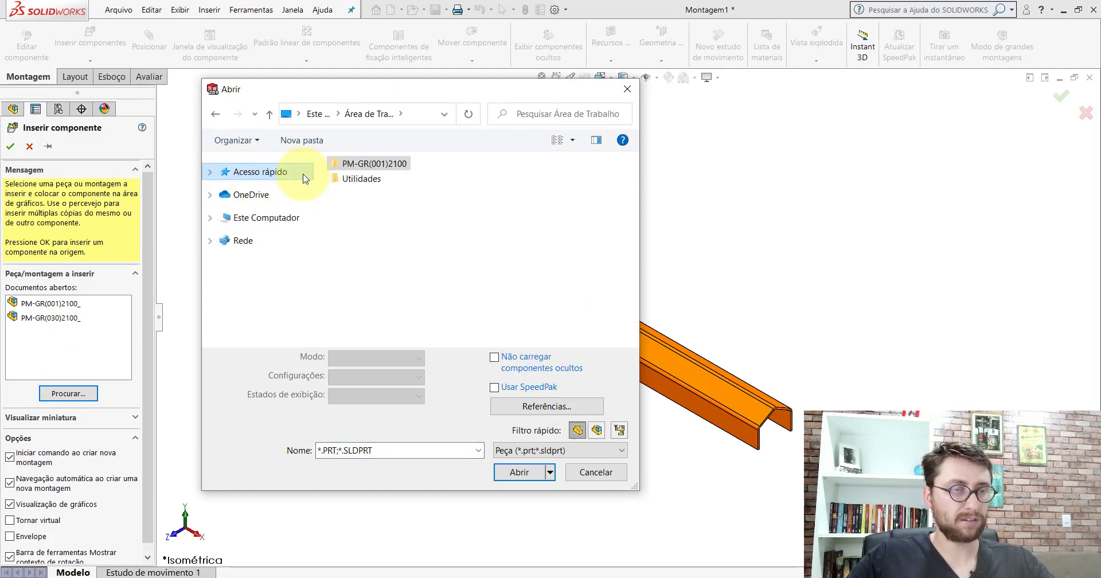
pyautogui.doubleClick(352, 167)
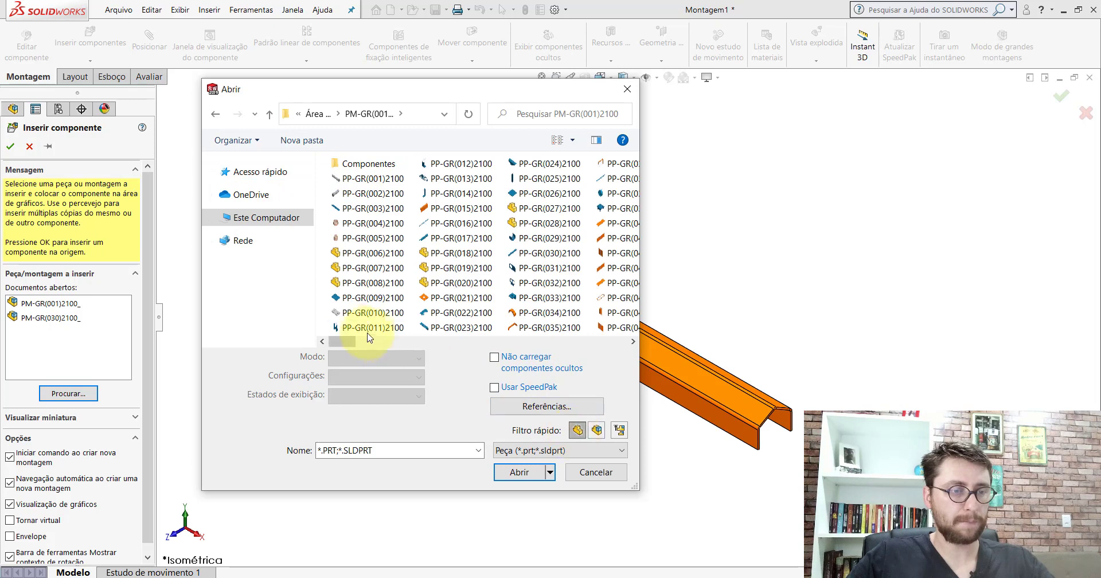
pyautogui.moveTo(349, 341); pyautogui.dragTo(505, 343)
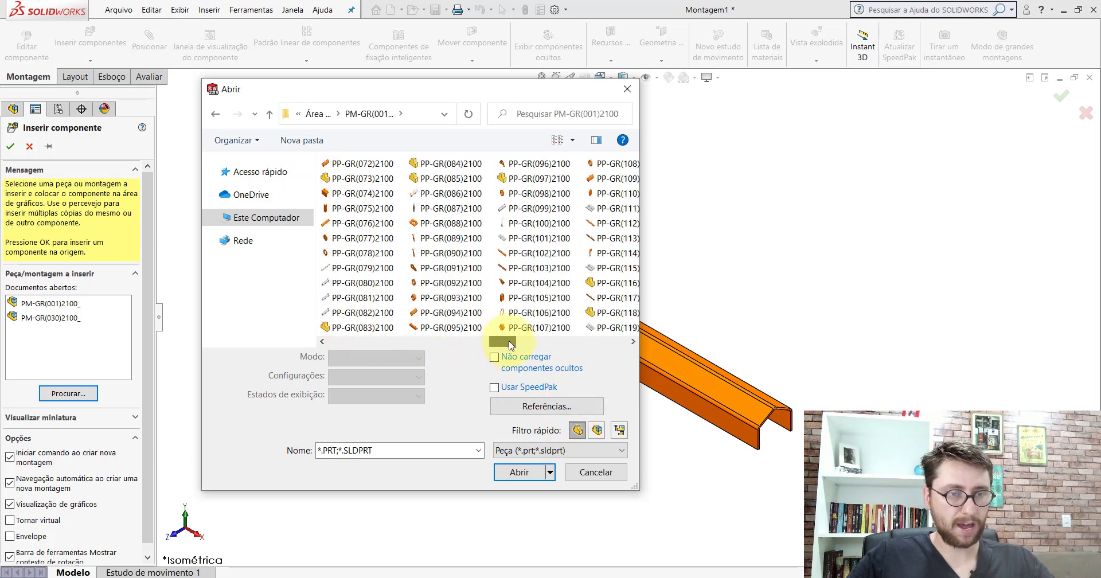
pyautogui.click(549, 269)
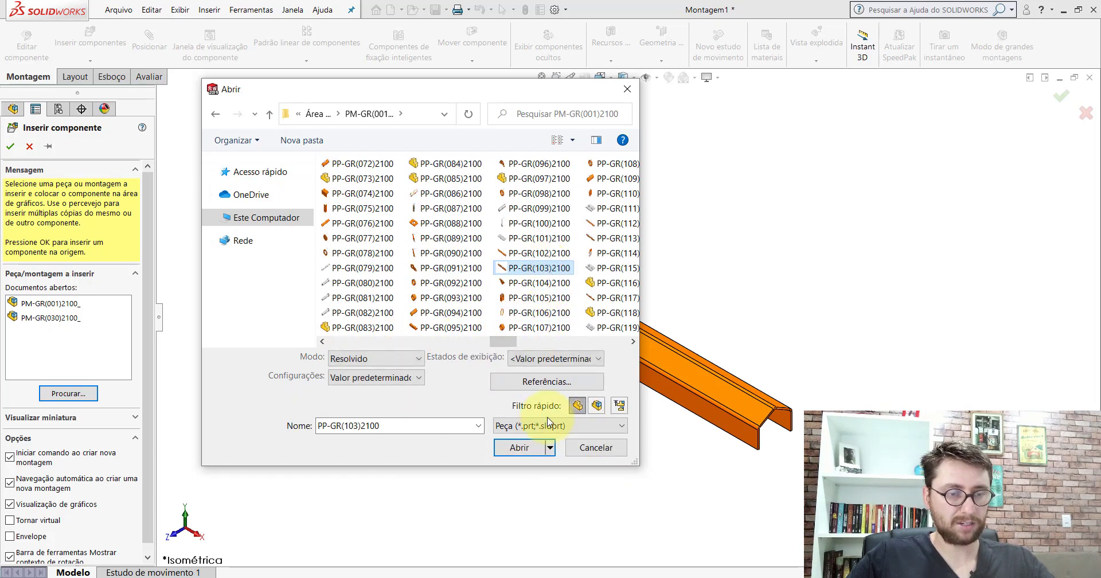
pyautogui.click(520, 448)
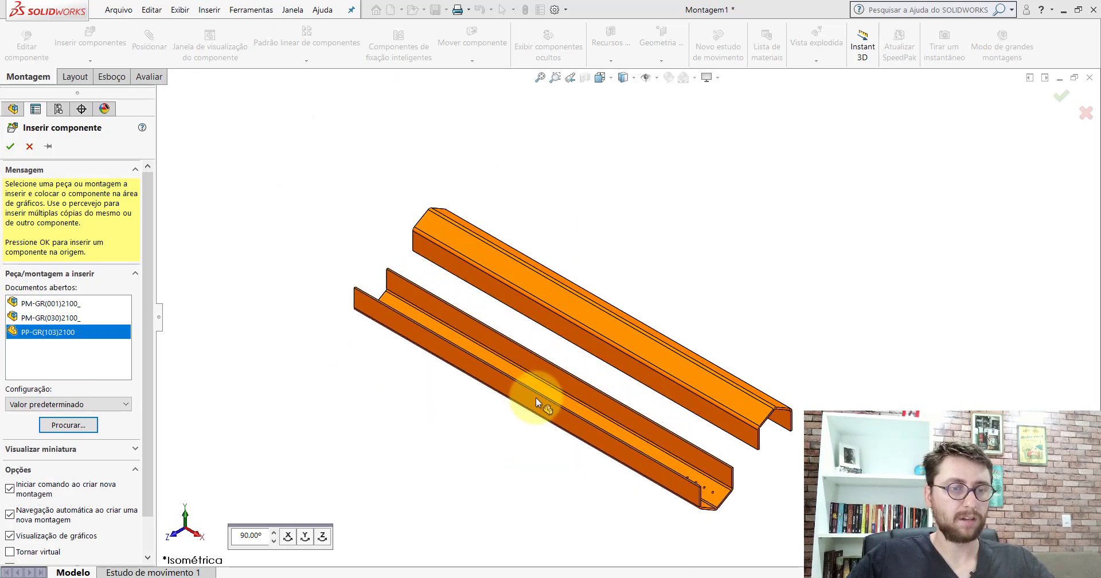
pyautogui.click(532, 396)
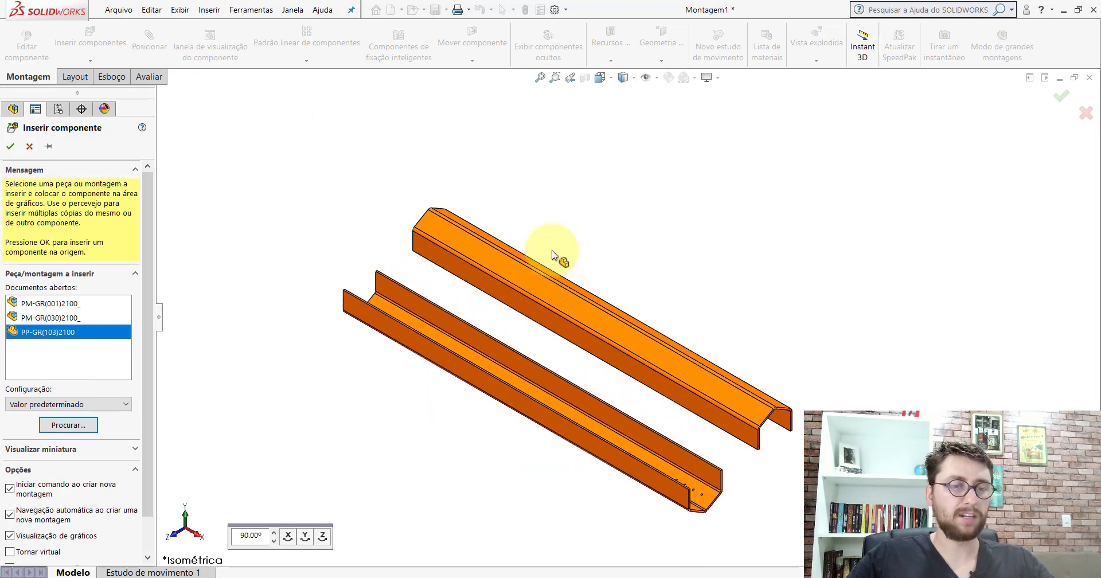
# Step: Show the planes and mate the front planes of PP-GR(103)2100 and PP-GR(102)2100 as coincident
pyautogui.click(657, 77)
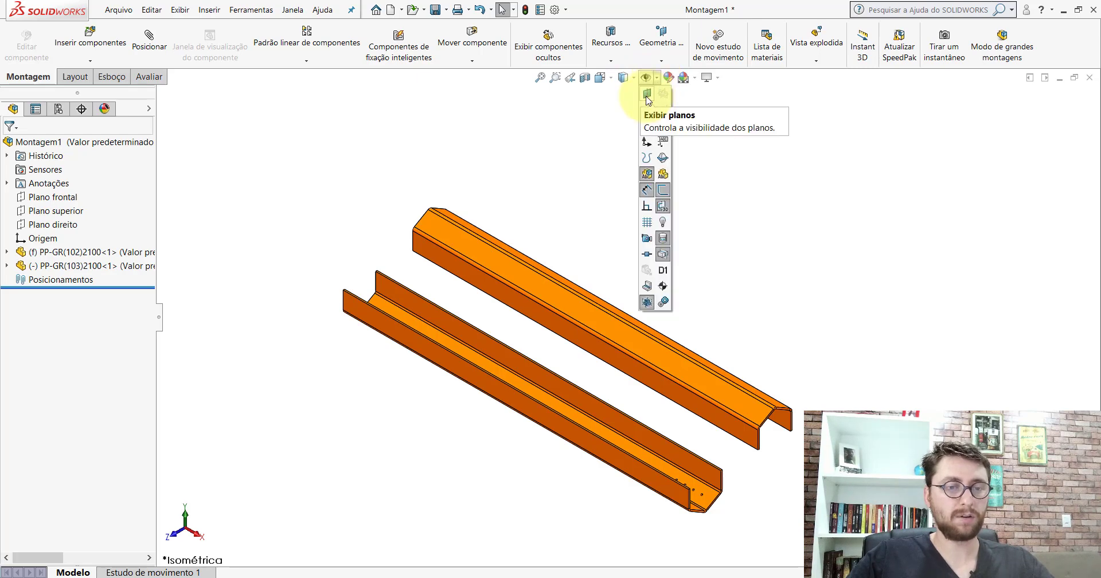
pyautogui.click(646, 95)
pyautogui.click(148, 39)
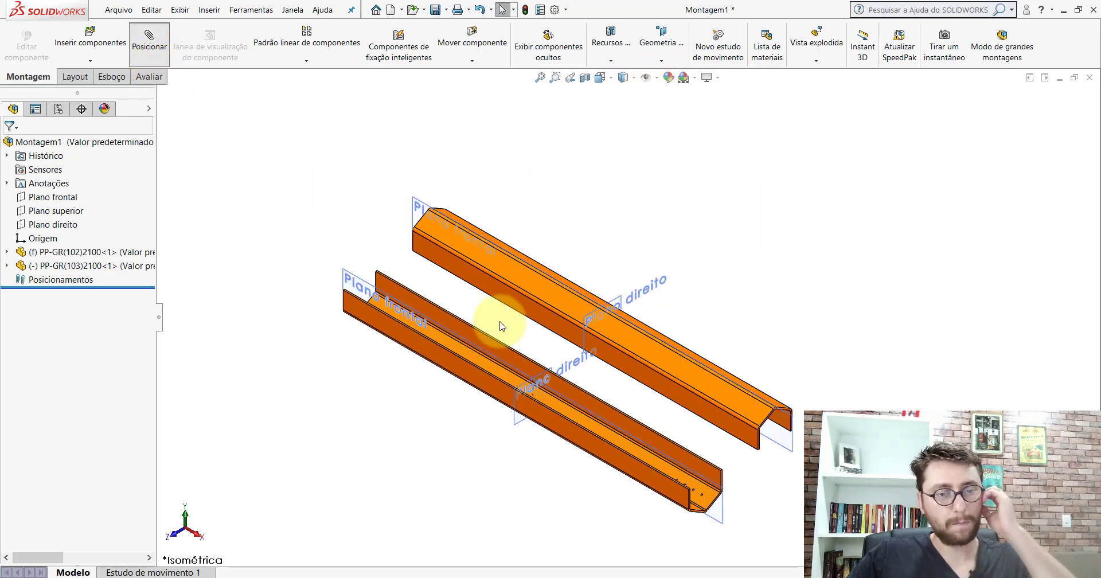
pyautogui.scroll(2, 792, 504)
pyautogui.scroll(-3, 763, 434)
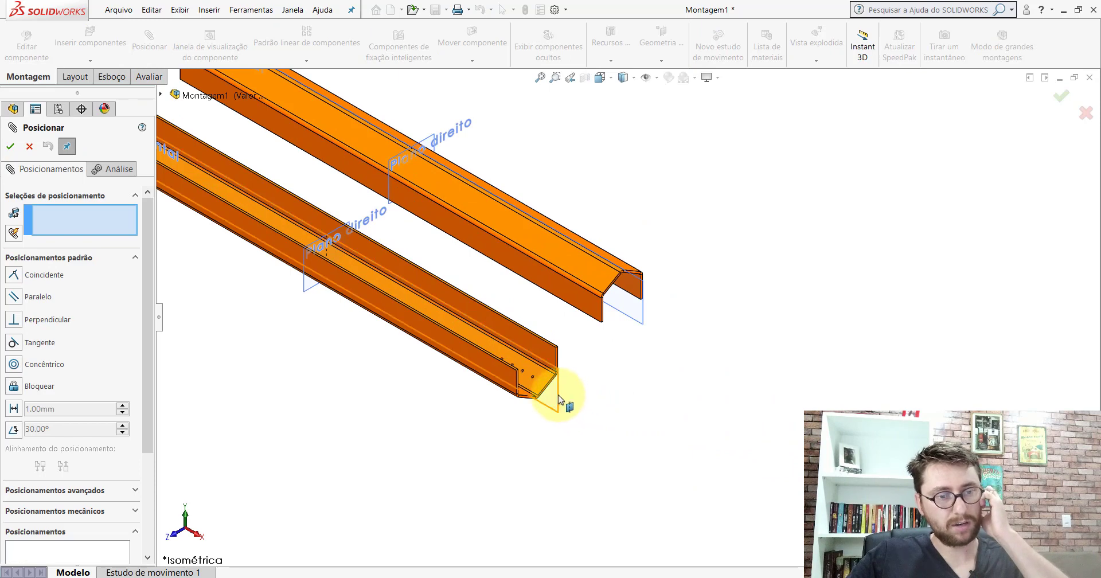
pyautogui.click(559, 399)
pyautogui.click(642, 324)
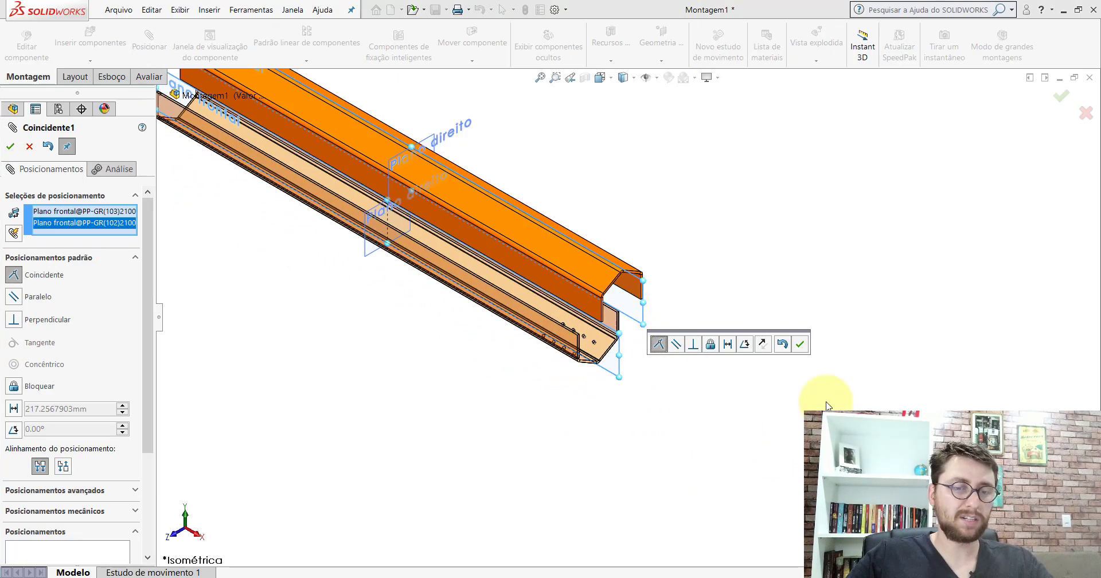
pyautogui.click(800, 346)
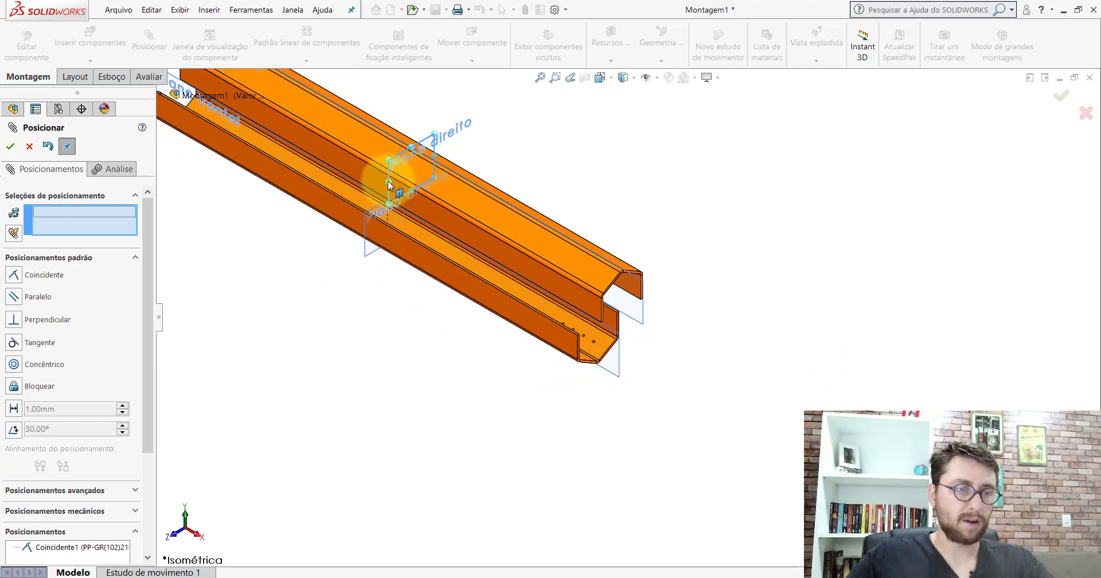
# Step: Add a coincident mate between the right planes of PP-GR(102)2100 and PP-GR(103)2100
pyautogui.click(388, 184)
pyautogui.click(367, 247)
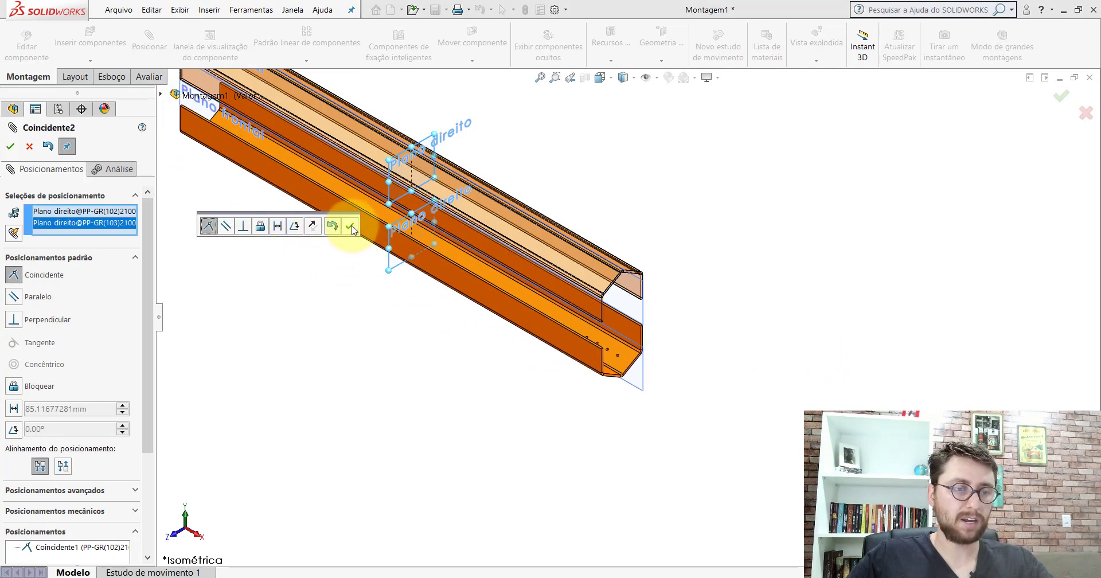
pyautogui.click(350, 226)
# Step: Mate the top edge face of PP-GR(103)2100's side wall coincident with the bottom edge face of PP-GR(102)2100's, and finish mating
pyautogui.scroll(-8, 600, 359)
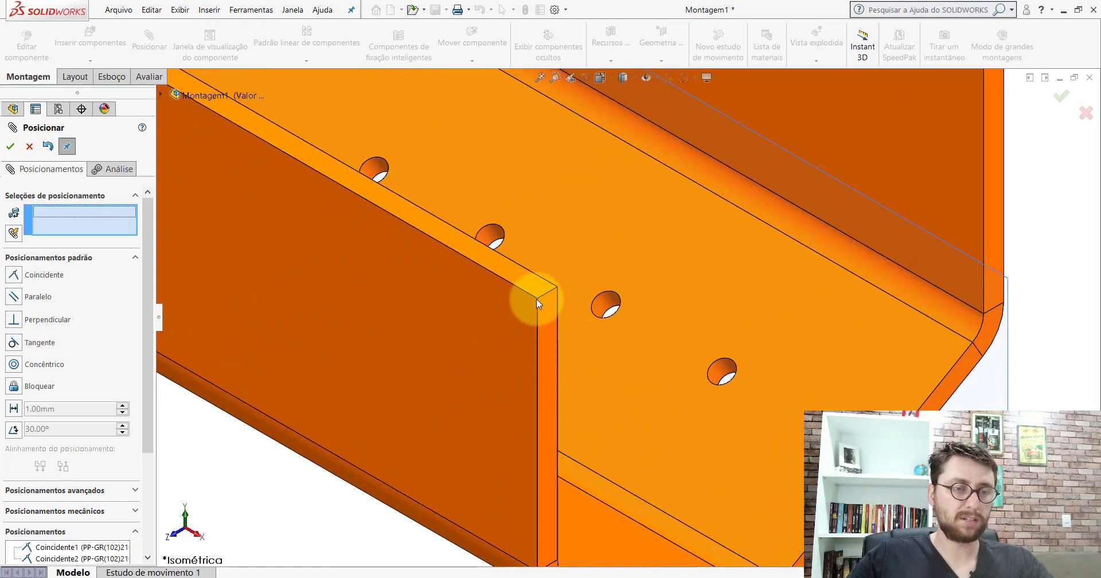
pyautogui.click(528, 284)
pyautogui.moveTo(534, 301); pyautogui.dragTo(586, 163, button='middle')
pyautogui.scroll(-4, 586, 183)
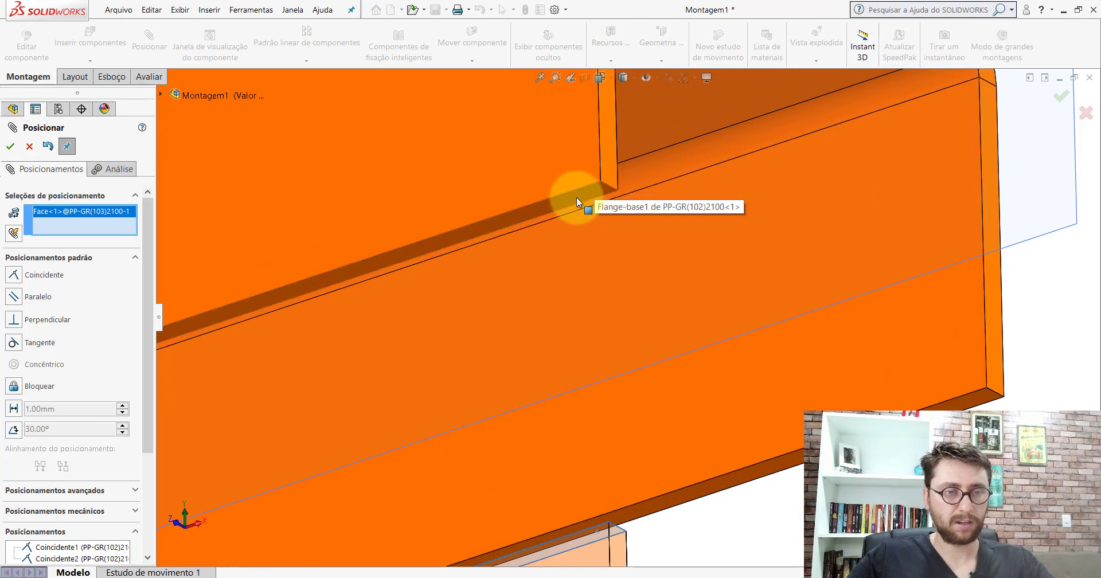
pyautogui.click(576, 197)
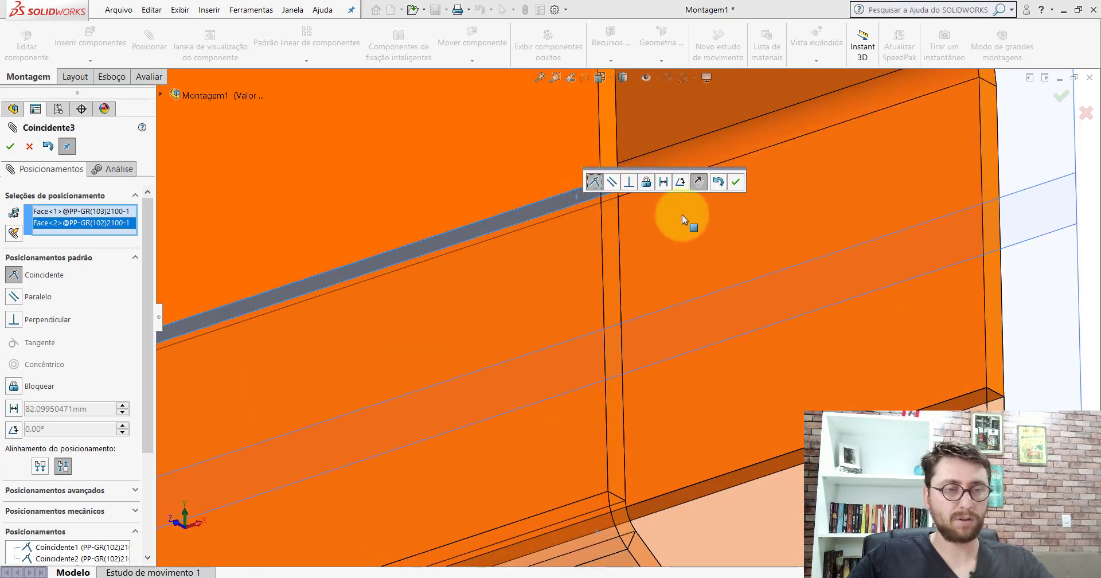
pyautogui.click(736, 182)
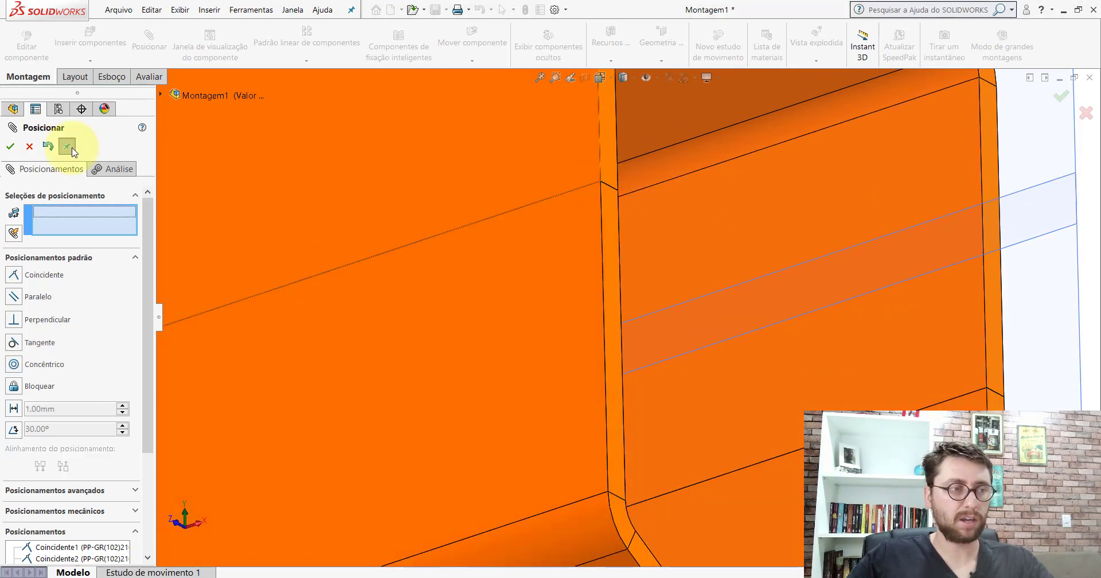
pyautogui.click(30, 147)
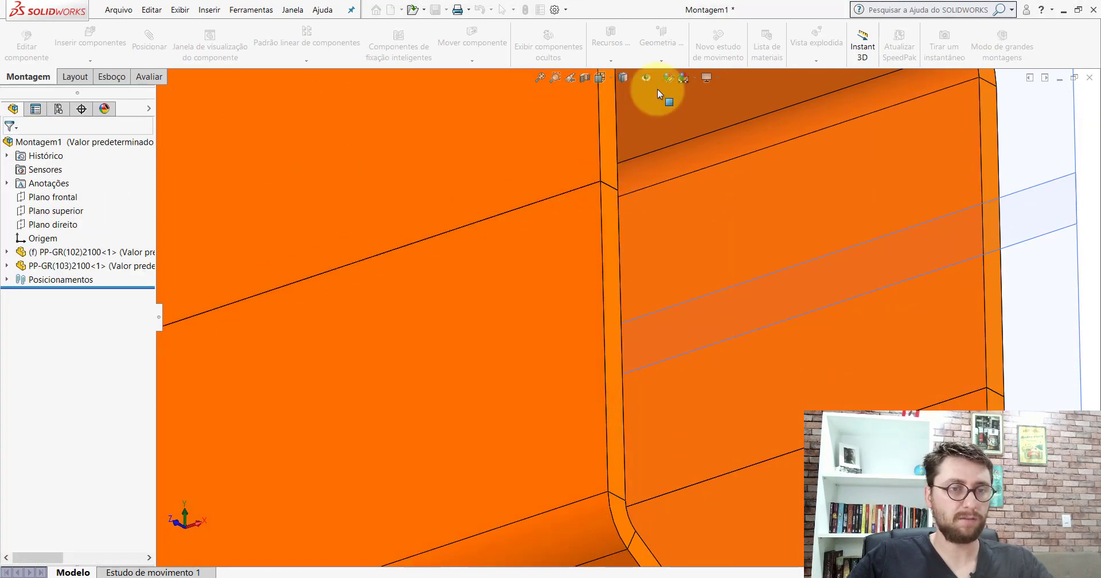
# Step: Hide the planes and display the joined channels in isometric view
pyautogui.click(598, 78)
pyautogui.click(646, 130)
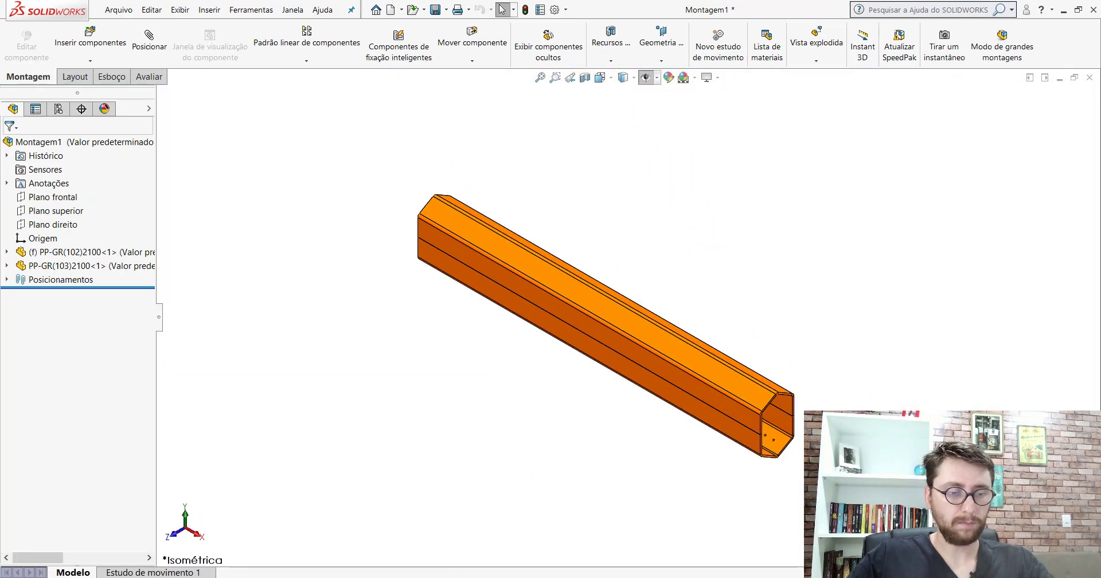
# Step: Switch to the PM-GR(030)2100_ reference assembly and examine where the two PP-GR(104)2100_ side plates sit on the boom
pyautogui.click(511, 524)
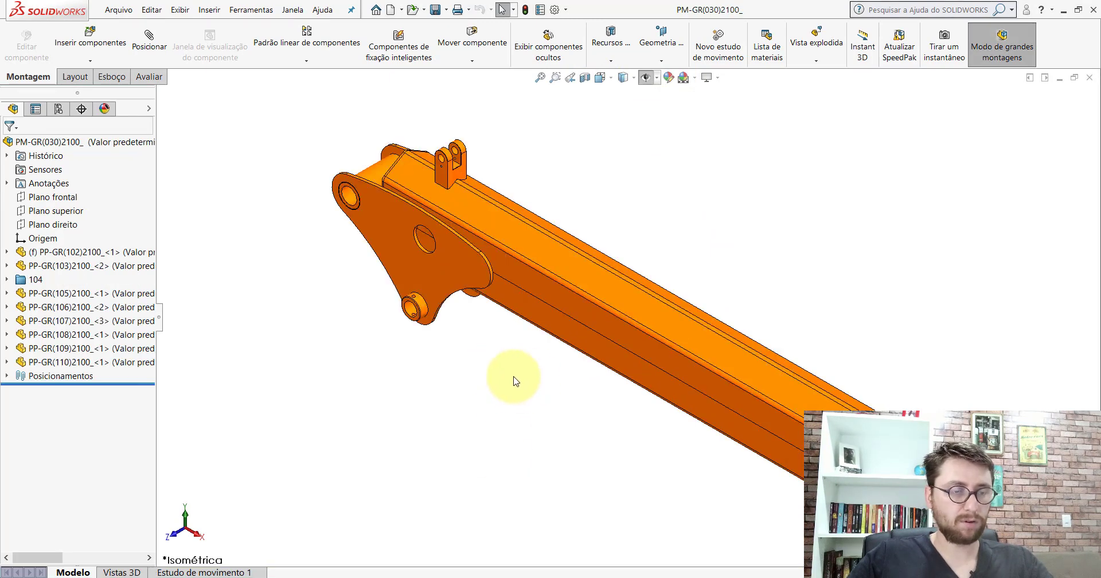
pyautogui.click(432, 279)
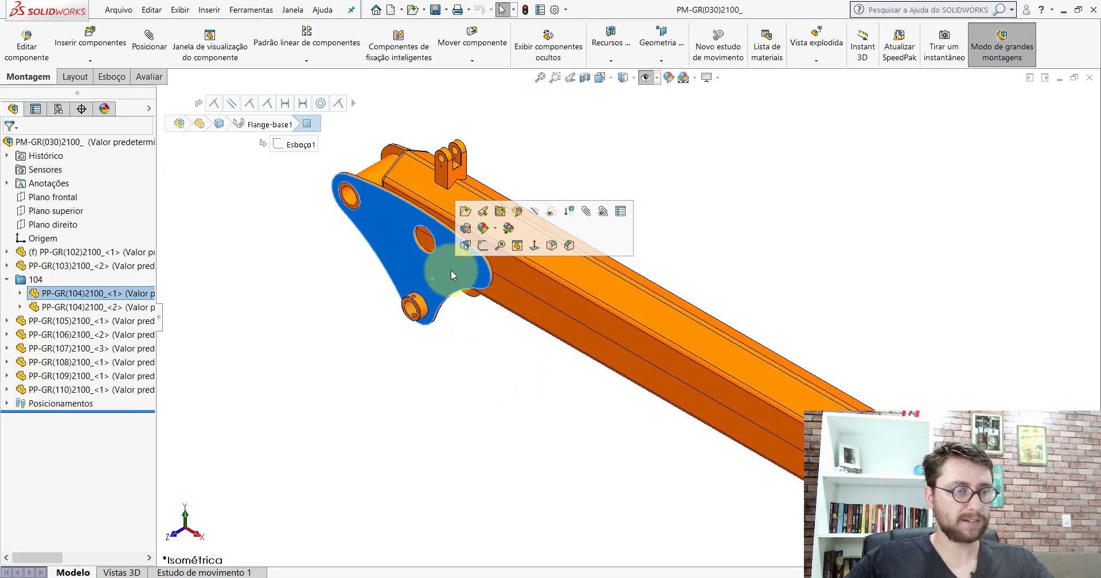
pyautogui.moveTo(417, 248); pyautogui.dragTo(307, 265, button='middle')
pyautogui.click(728, 189)
pyautogui.moveTo(705, 248); pyautogui.dragTo(820, 211, button='middle')
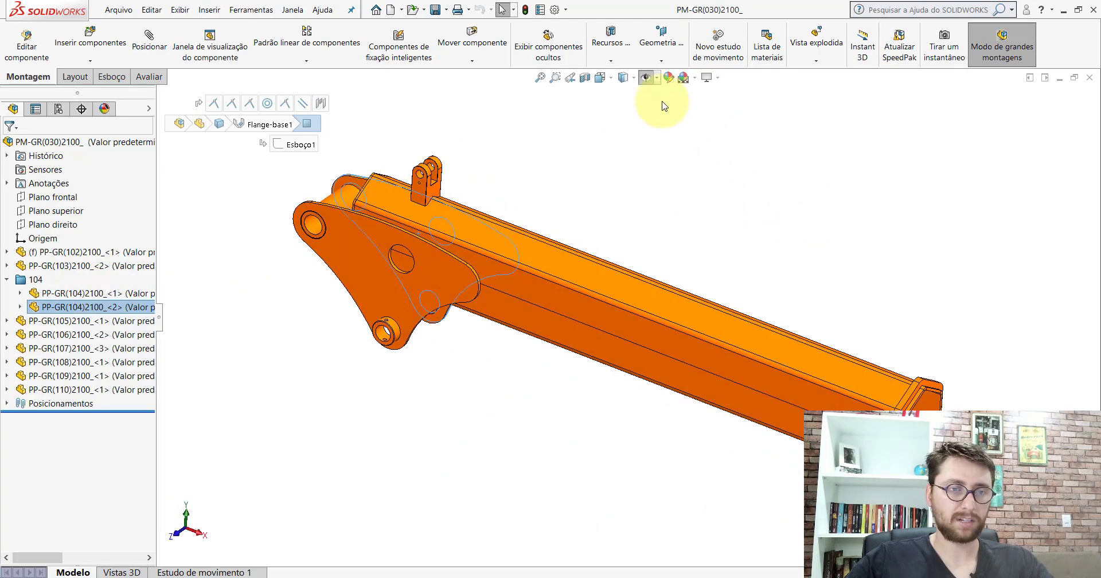
pyautogui.click(608, 84)
pyautogui.click(515, 387)
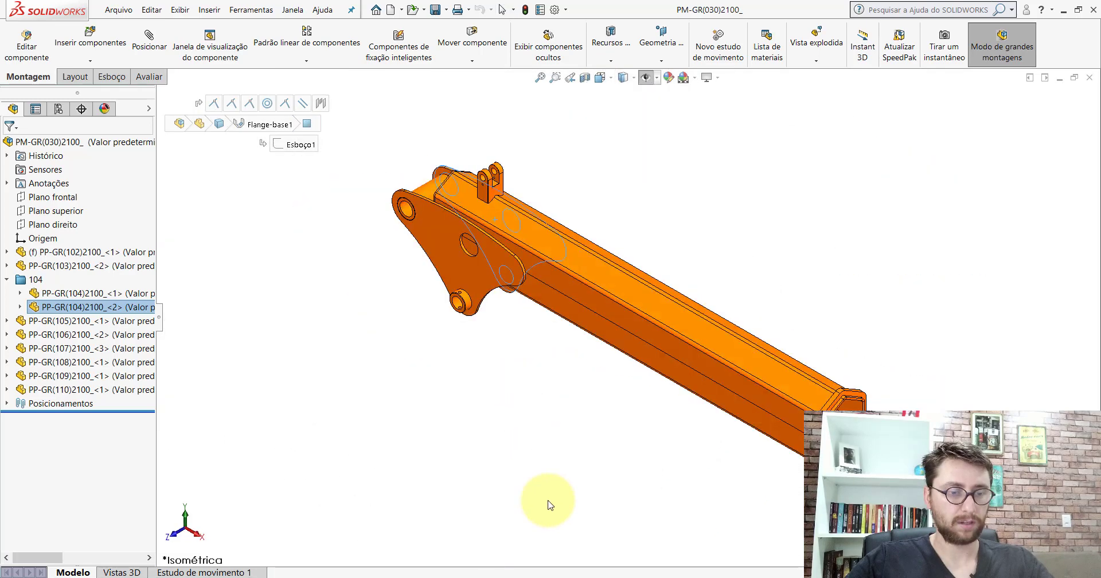
# Step: Return to the new assembly Montagem1 and insert the part PP-GR(104)2100 beside the open end of the joined channels
pyautogui.click(520, 577)
pyautogui.click(600, 538)
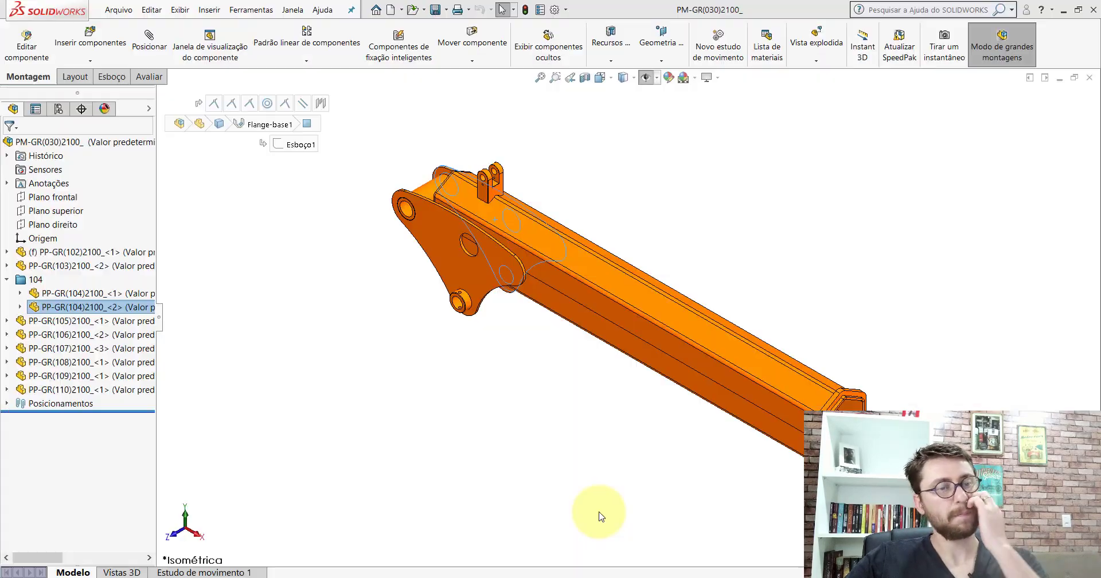
pyautogui.click(71, 35)
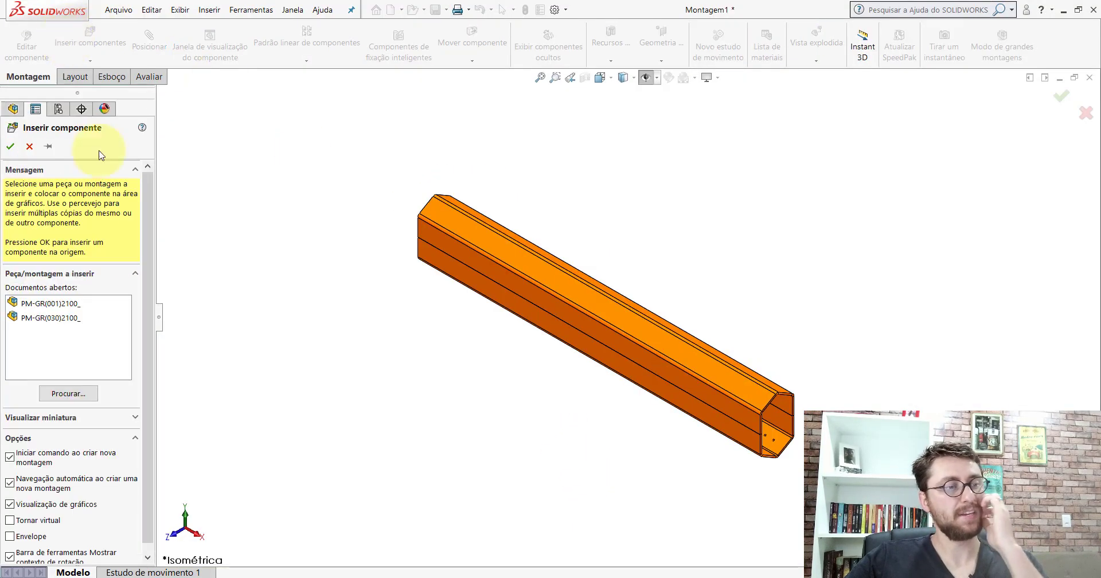
pyautogui.click(68, 393)
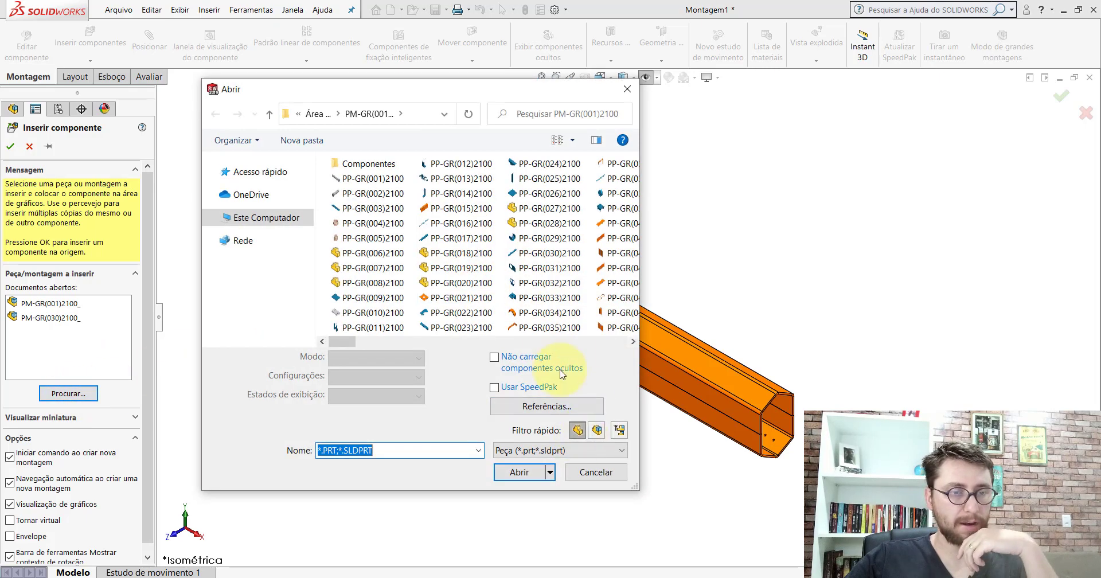
pyautogui.moveTo(358, 348); pyautogui.dragTo(494, 363)
pyautogui.click(537, 282)
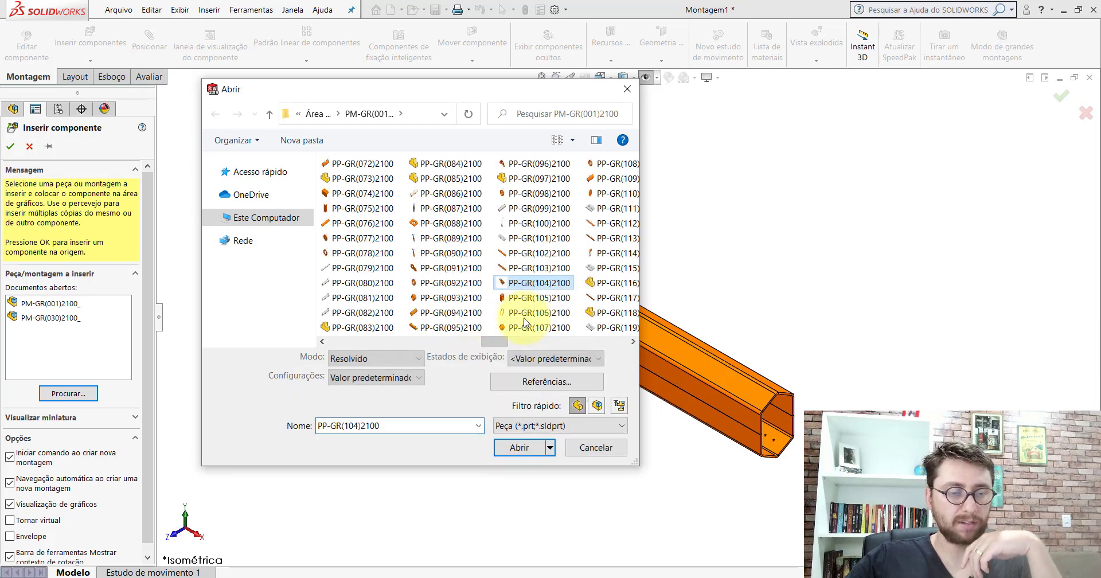
pyautogui.click(519, 472)
pyautogui.scroll(-5, 467, 280)
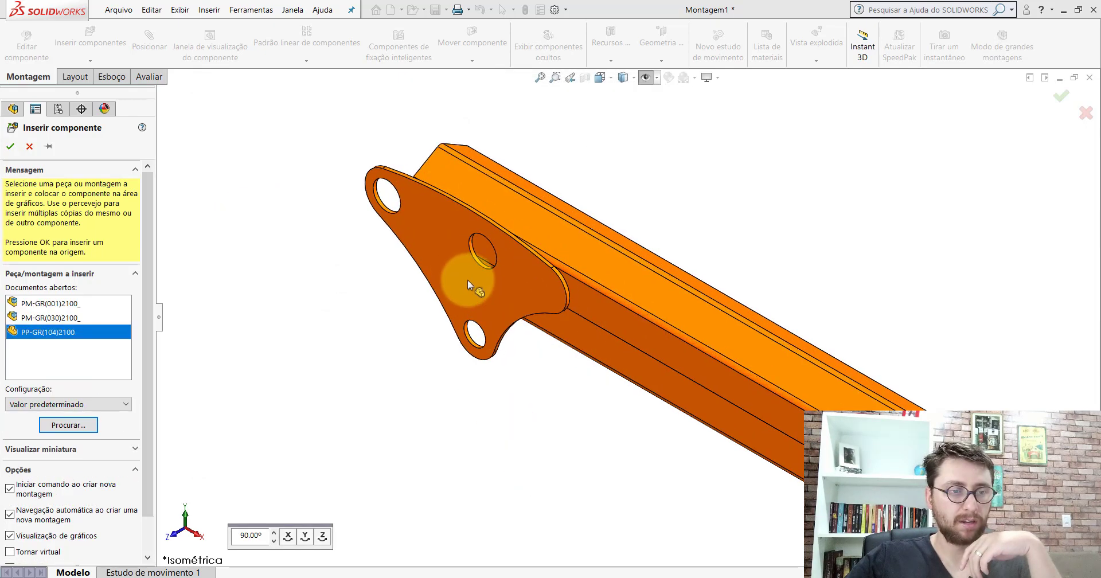
pyautogui.click(553, 184)
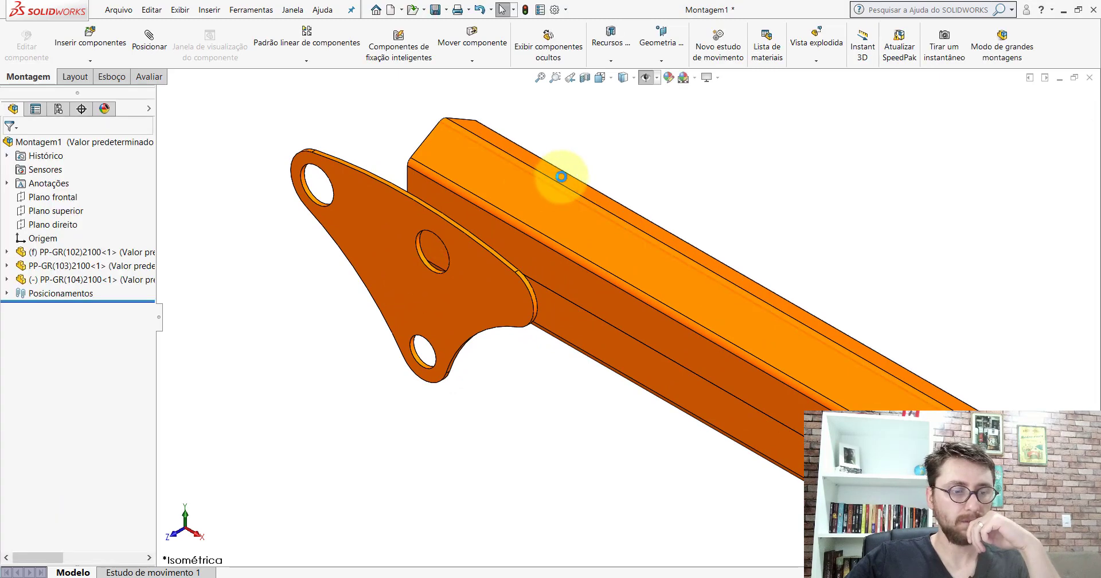
# Step: Mate the inner face of PP-GR(104)2100 coincident with the outer side wall of PP-GR(102)2100, then finish mating and restore the isometric view
pyautogui.moveTo(516, 576)
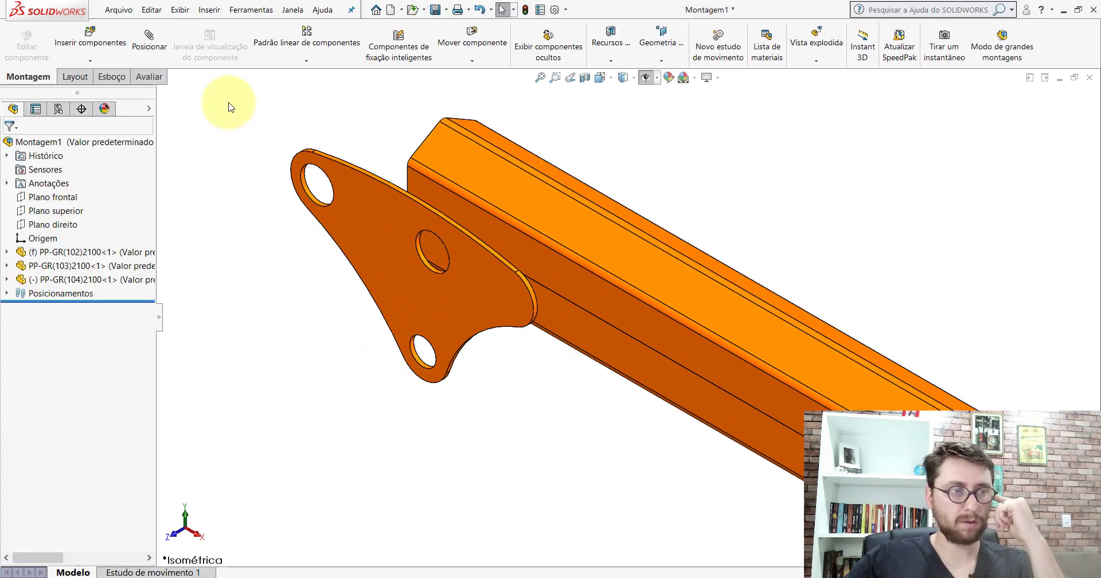
pyautogui.click(149, 46)
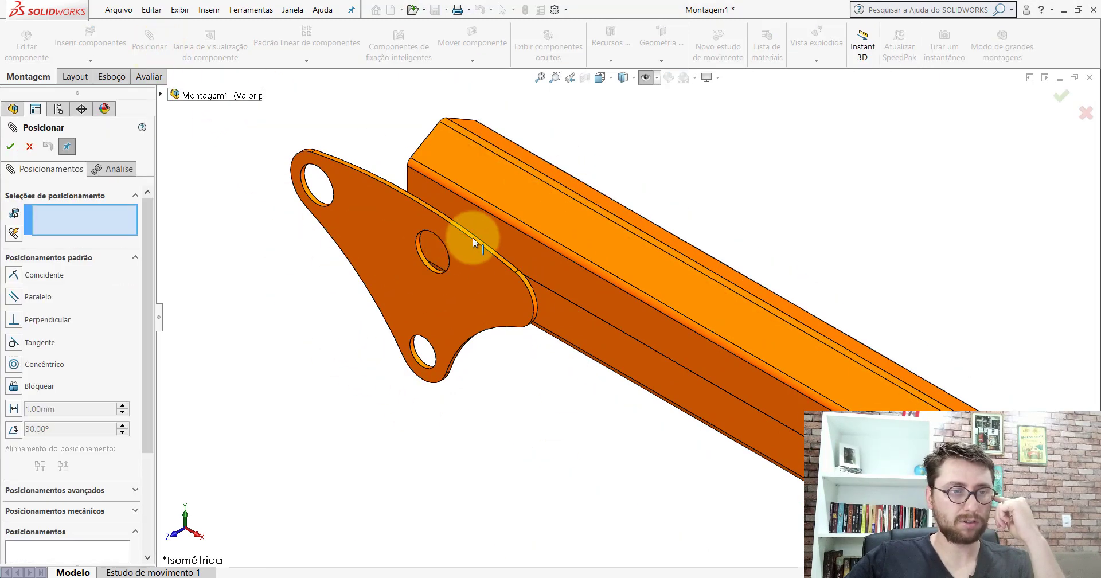
pyautogui.click(483, 225)
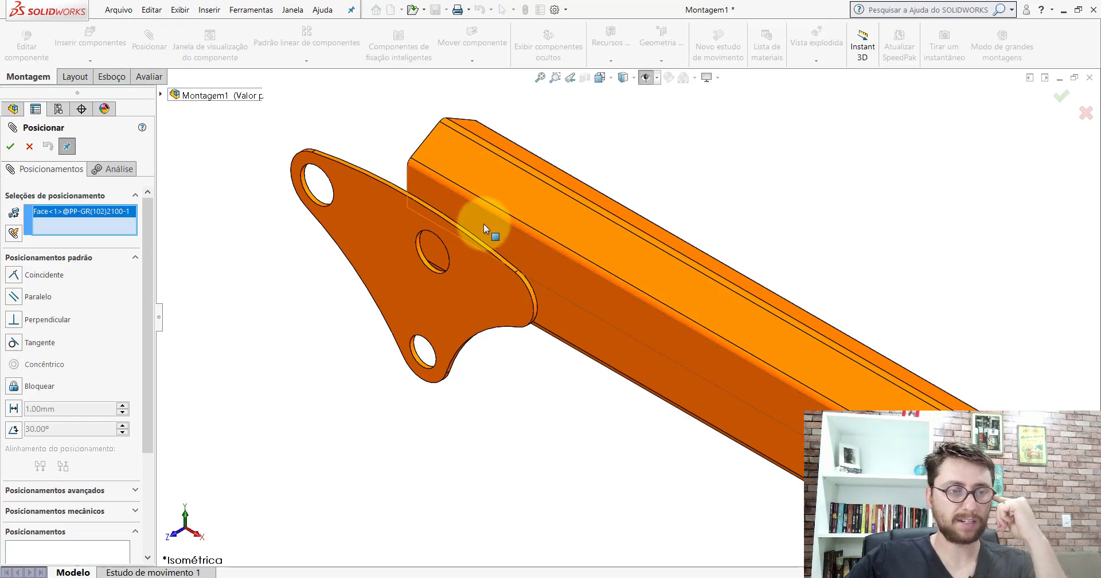
pyautogui.moveTo(484, 228); pyautogui.dragTo(443, 266, button='middle')
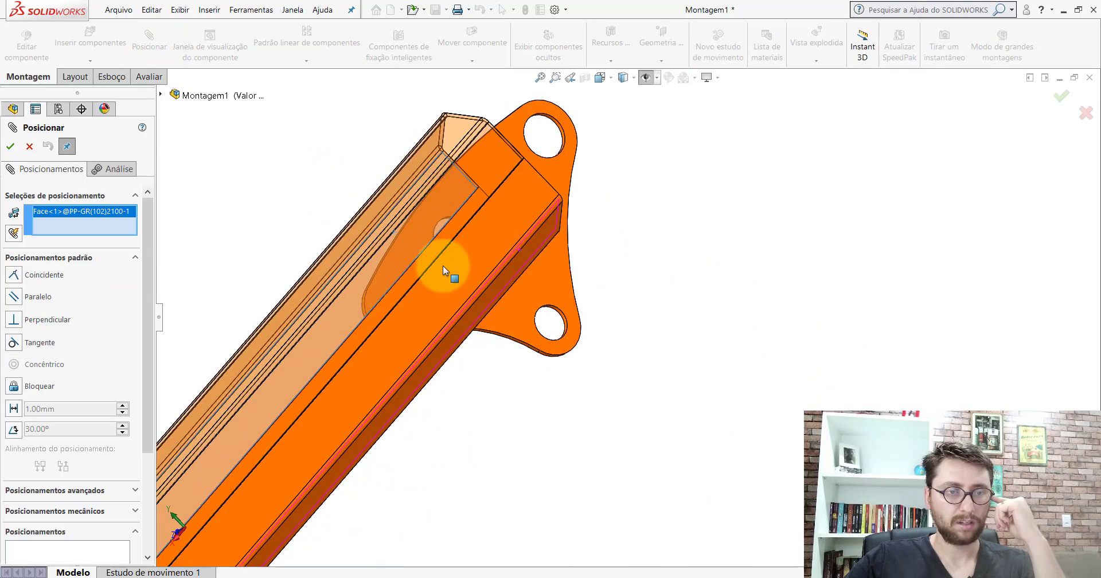
pyautogui.click(558, 162)
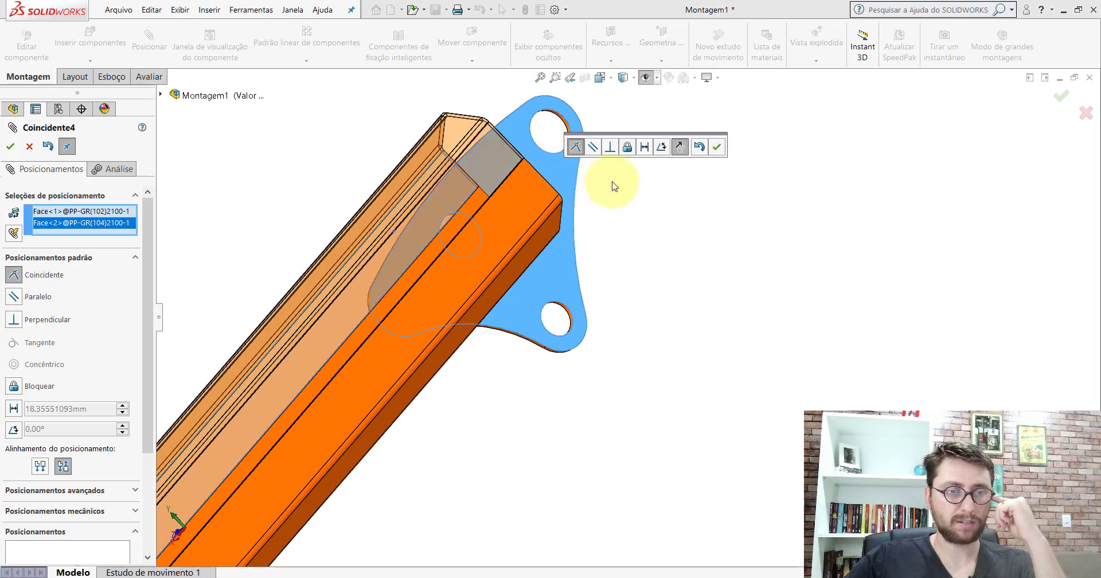
pyautogui.click(713, 149)
pyautogui.moveTo(536, 208); pyautogui.dragTo(644, 161, button='middle')
pyautogui.click(30, 146)
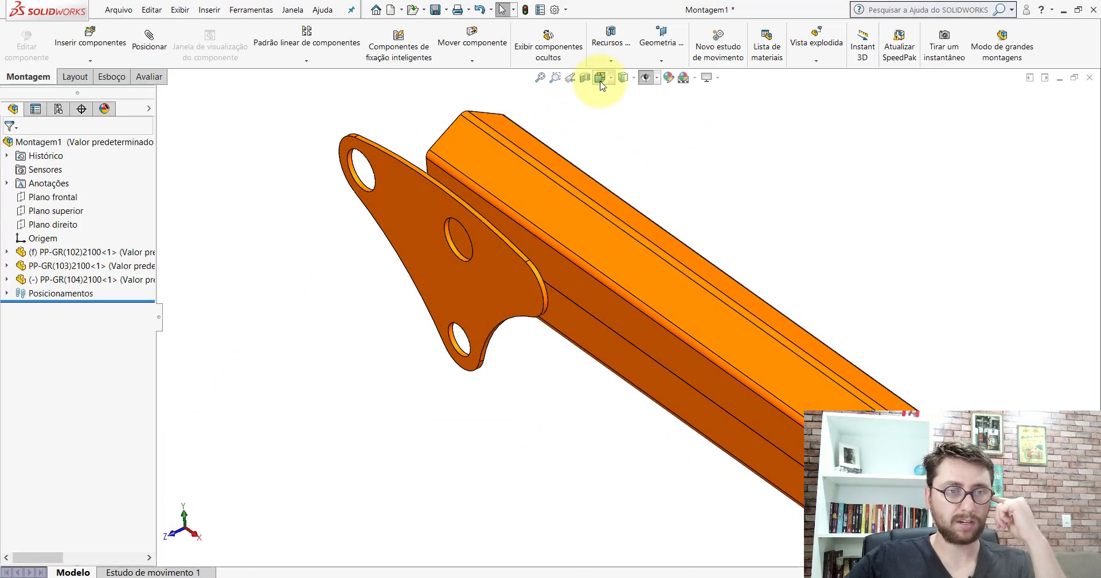
pyautogui.click(598, 78)
pyautogui.click(652, 131)
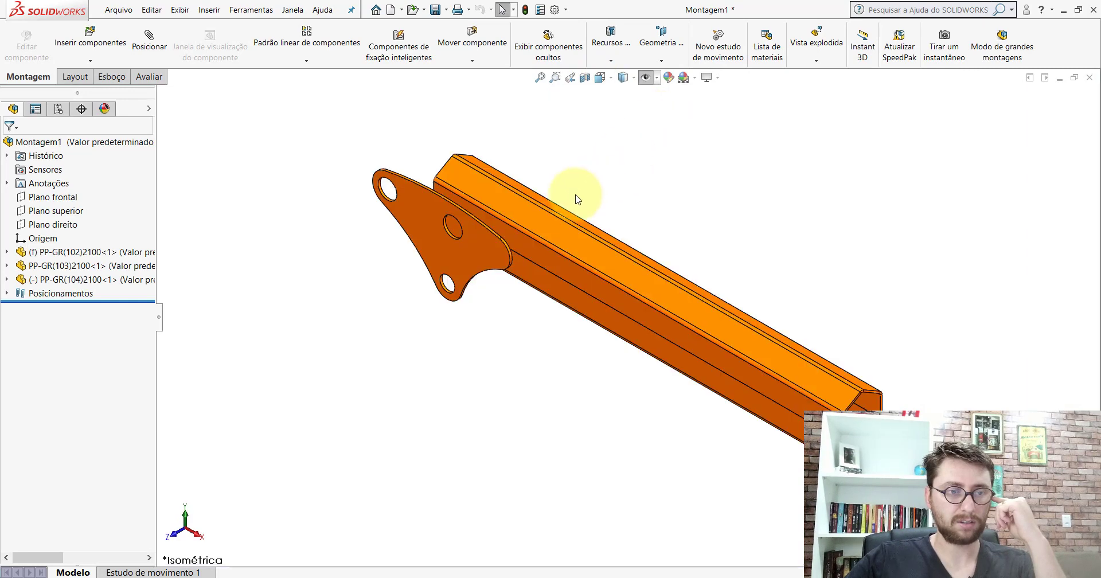
pyautogui.scroll(-2, 578, 196)
# Step: In the PM-GR(030)2100_ reference assembly, list the mates of the near PP-GR(104)2100_ plate and inspect which entities Distância7 references
pyautogui.click(507, 562)
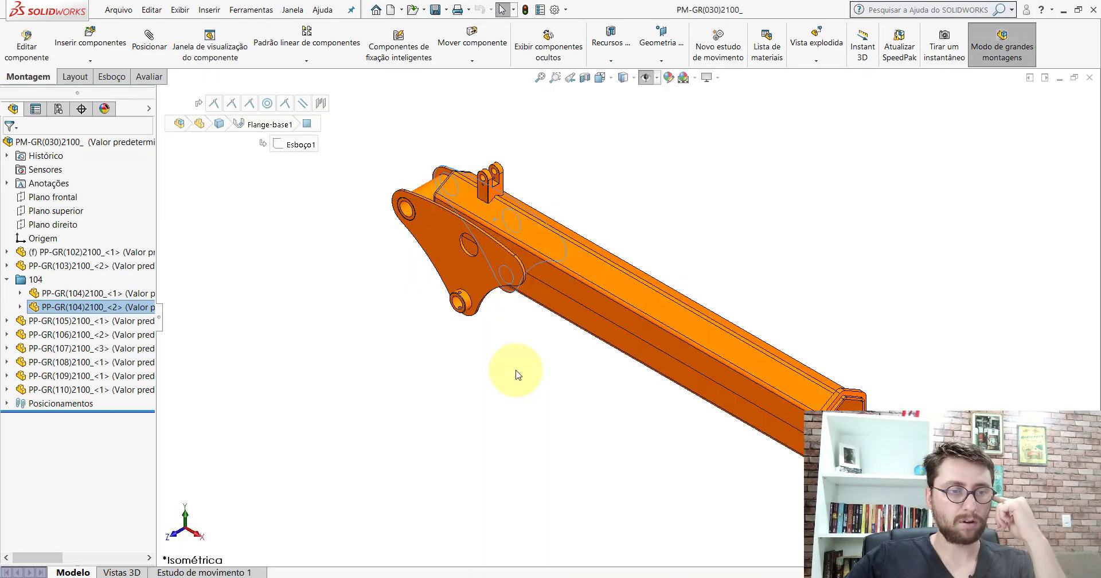
pyautogui.scroll(-3, 458, 217)
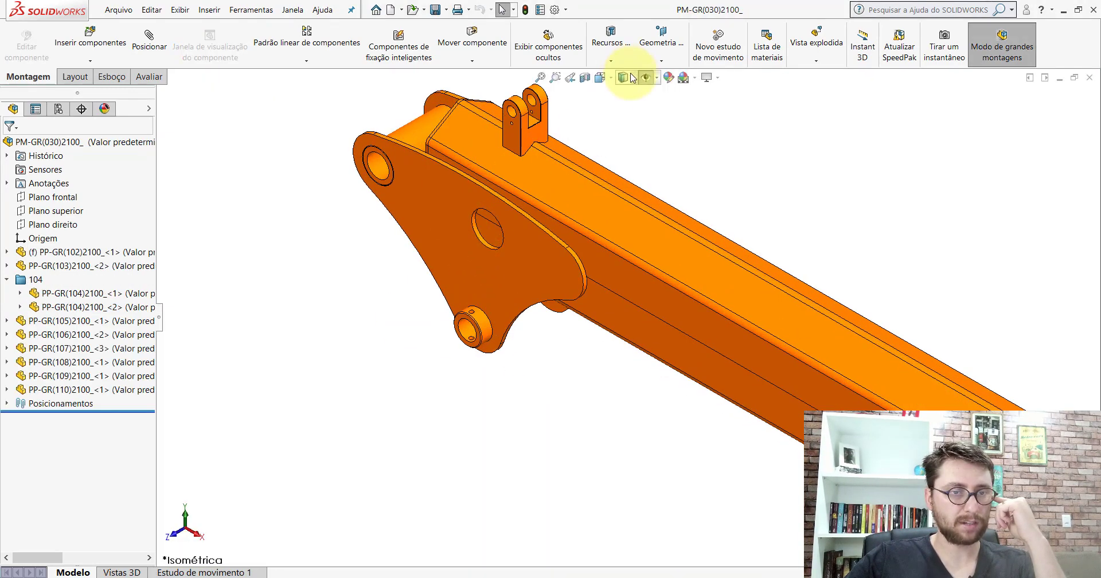
pyautogui.click(462, 198)
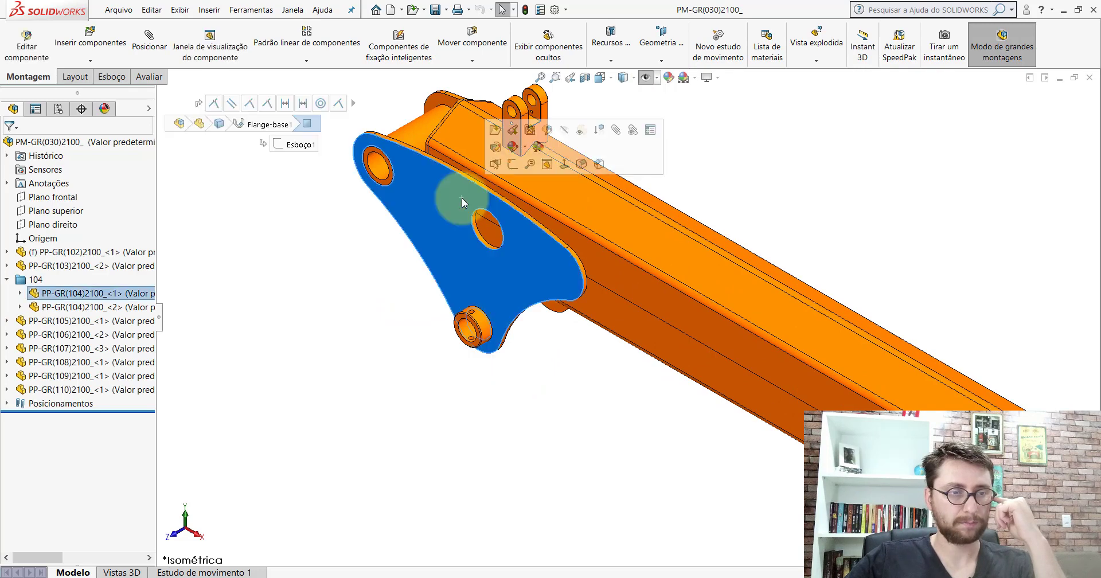
pyautogui.click(635, 133)
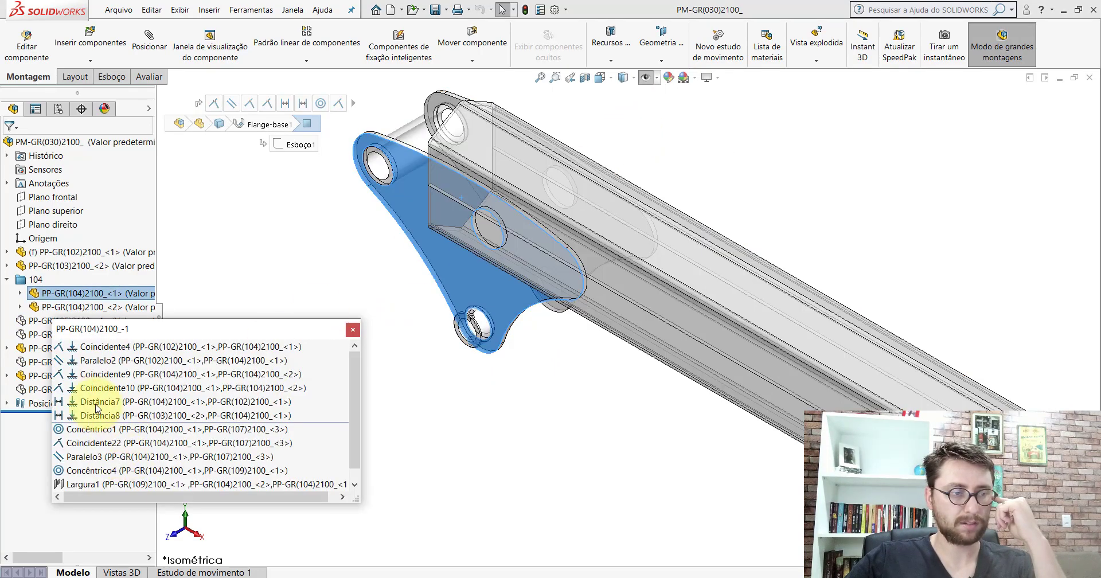
pyautogui.click(97, 403)
pyautogui.scroll(-5, 443, 192)
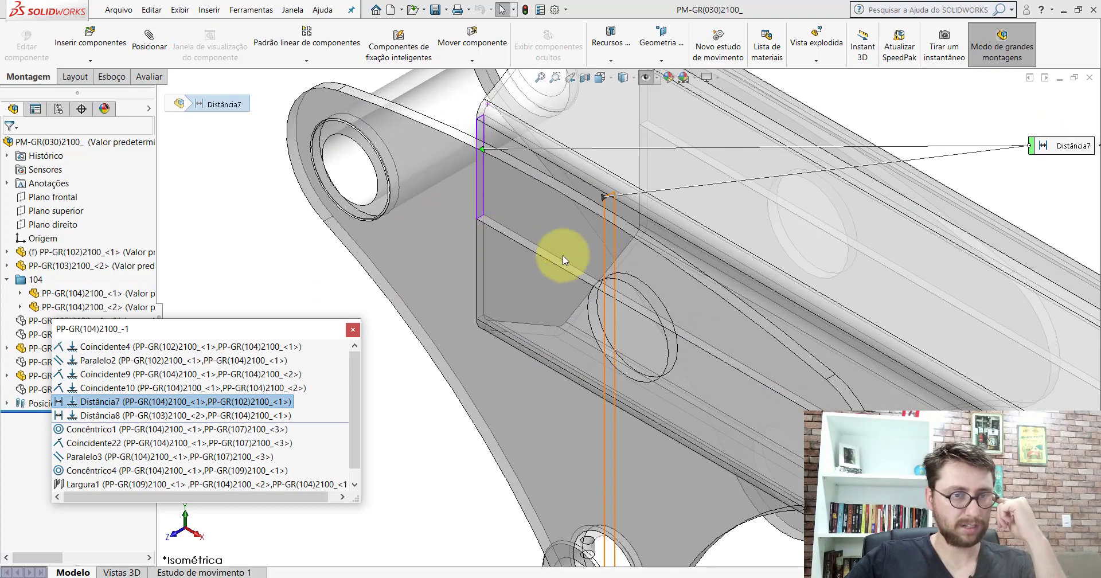
pyautogui.scroll(5, 570, 274)
pyautogui.moveTo(579, 306); pyautogui.dragTo(422, 326, button='middle')
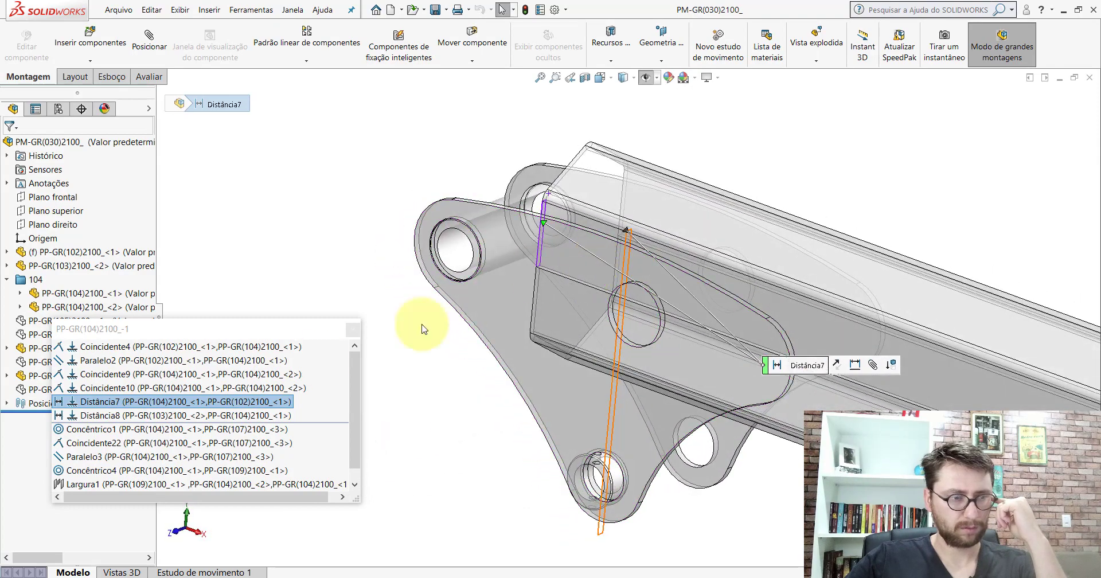
pyautogui.click(314, 246)
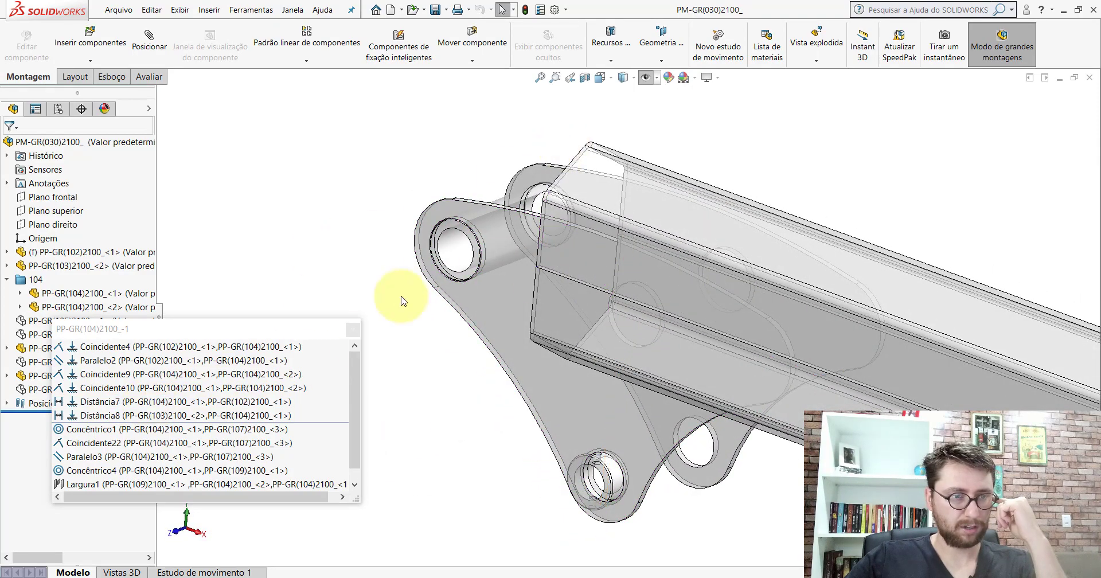
pyautogui.click(384, 290)
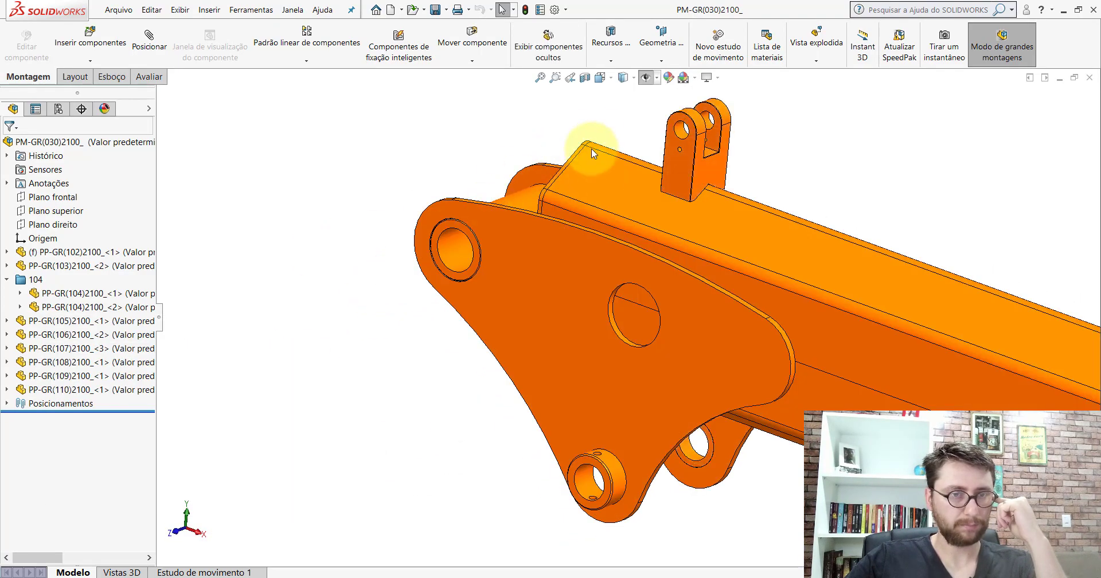
# Step: Show the planes and isolate the near PP-GR(104)2100_ plate together with the PP-GR(102)2100_ channel
pyautogui.click(650, 79)
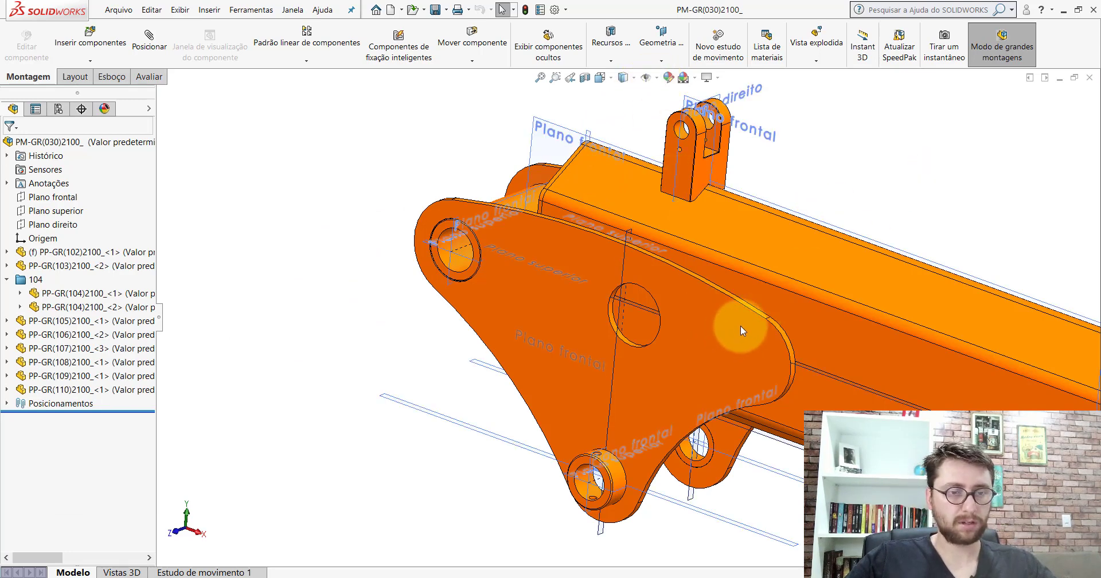
pyautogui.scroll(-2, 741, 325)
pyautogui.click(548, 291)
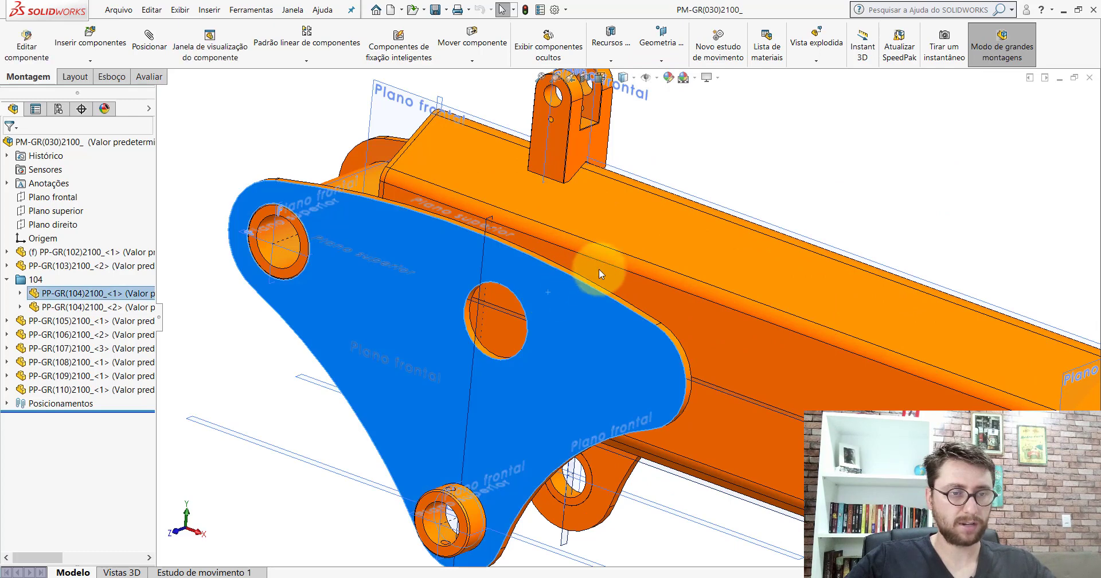
pyautogui.keyDown('ctrl'); pyautogui.click(589, 265); pyautogui.keyUp('ctrl')
pyautogui.rightClick(589, 265)
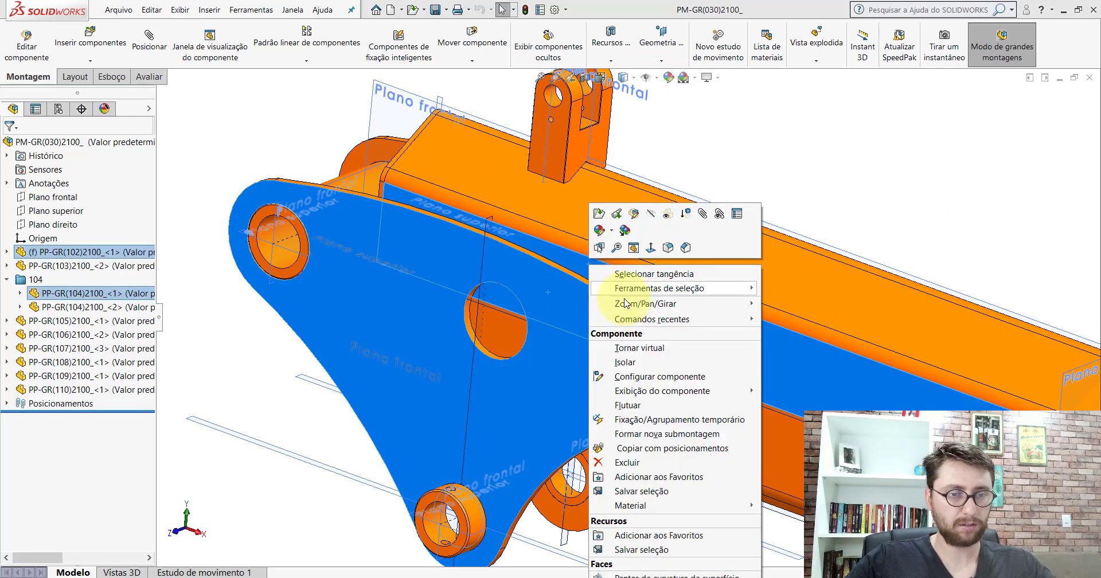
pyautogui.click(625, 363)
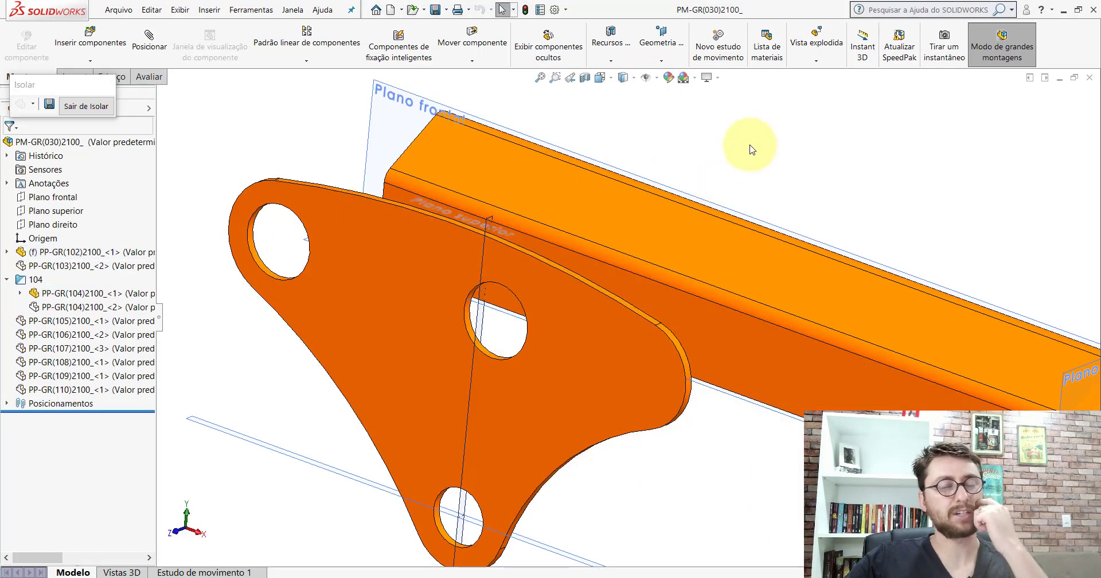
pyautogui.click(646, 78)
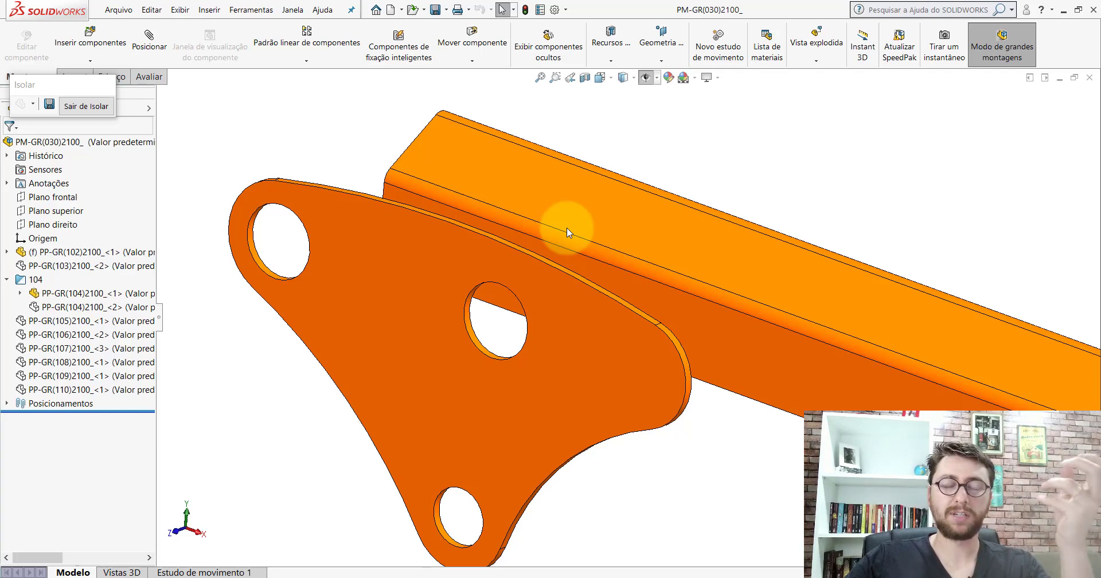
pyautogui.click(645, 78)
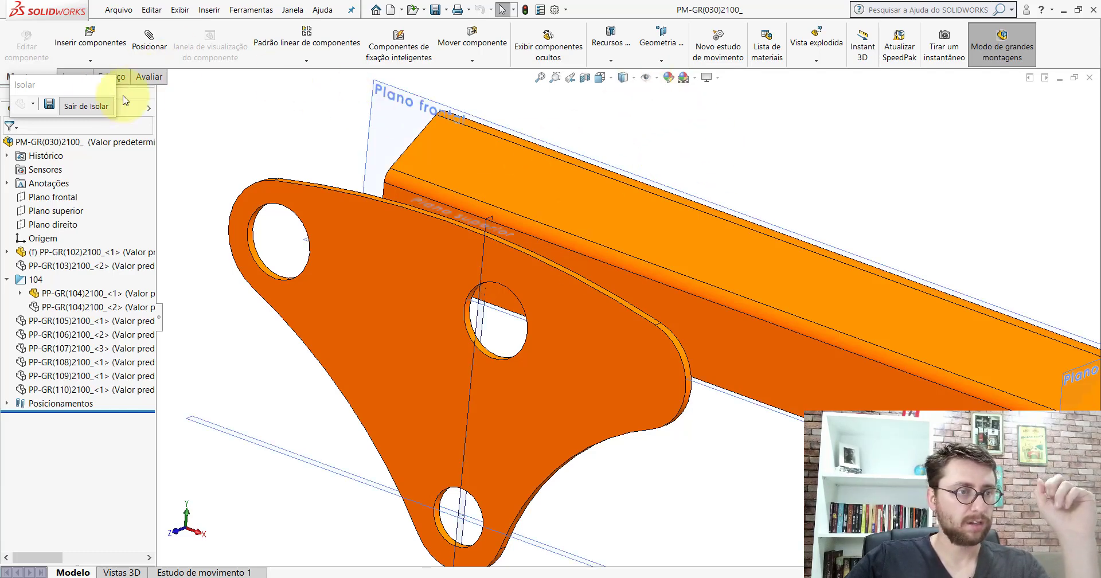
# Step: Measure the distance between the right plane of PP-GR(104)2100_ and the end face of the PP-GR(102)2100_ channel
pyautogui.click(145, 79)
pyautogui.click(229, 47)
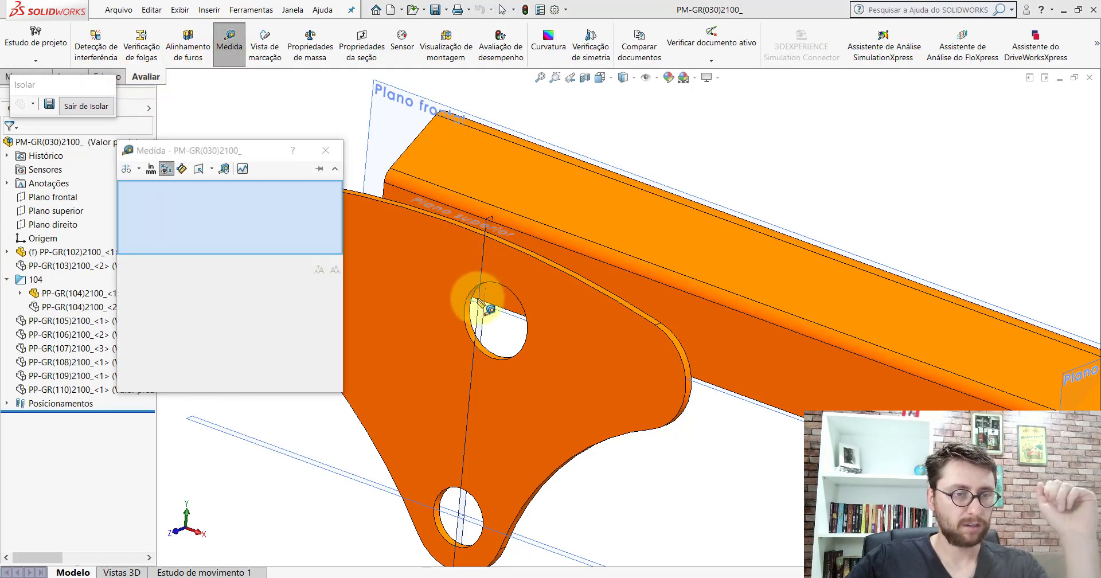
pyautogui.click(476, 288)
pyautogui.moveTo(553, 327); pyautogui.dragTo(528, 270, button='middle')
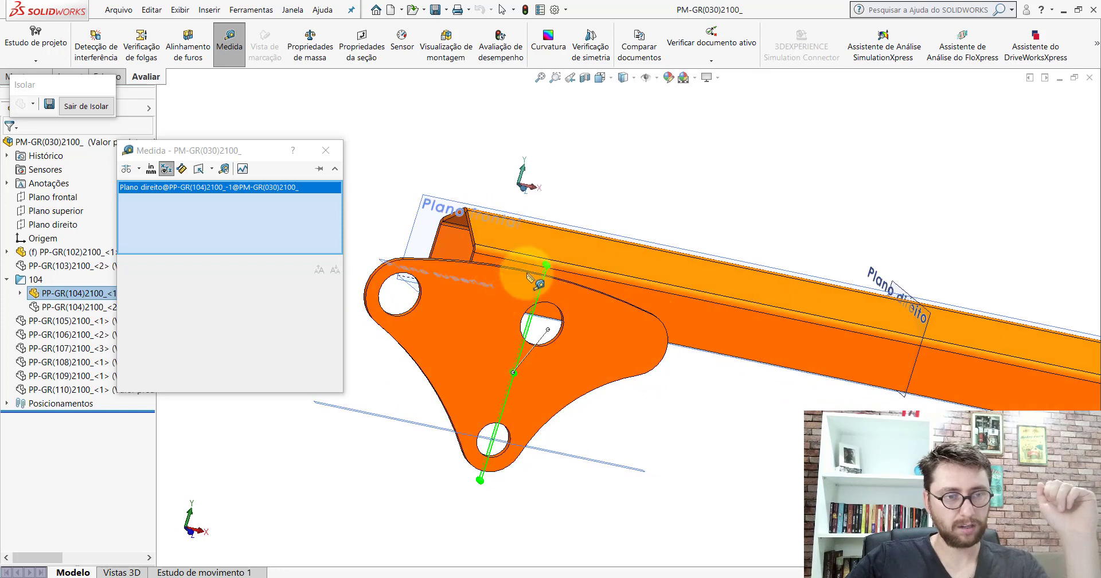
pyautogui.scroll(-5, 425, 268)
pyautogui.click(397, 258)
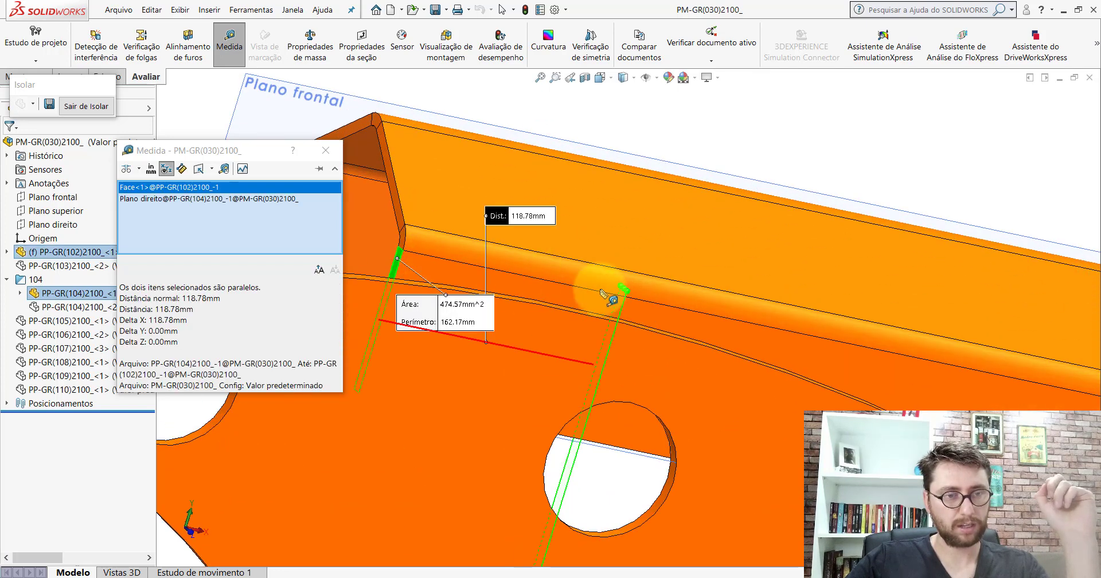
pyautogui.scroll(3, 596, 290)
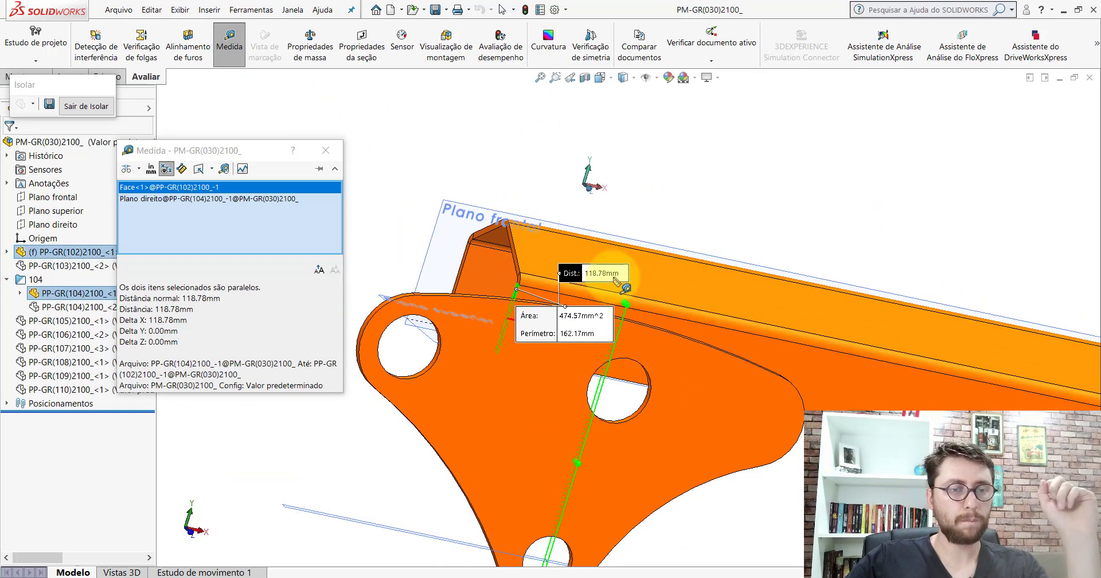
# Step: Close the measurement, switch to the Montagem1 assembly and show the reference planes around the PP-GR(104)2100 plate
pyautogui.click(326, 150)
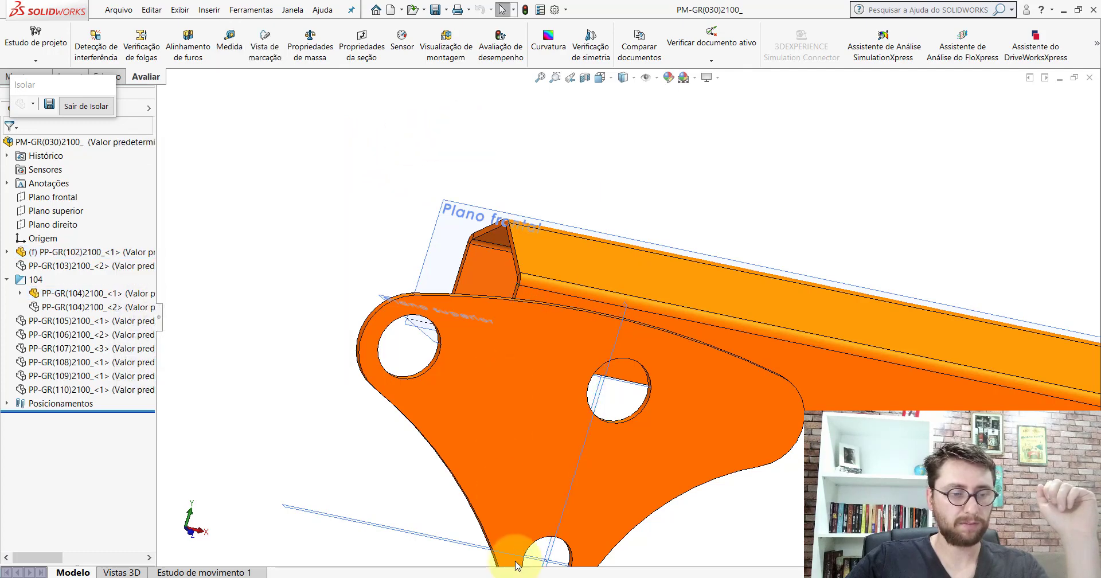
pyautogui.moveTo(516, 576)
pyautogui.click(654, 505)
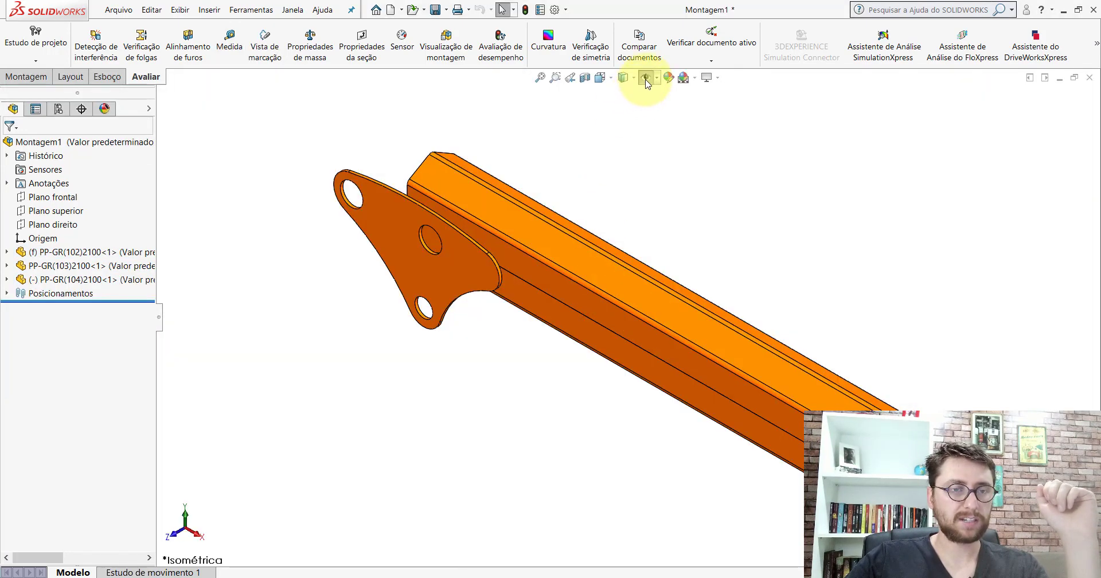
pyautogui.click(646, 81)
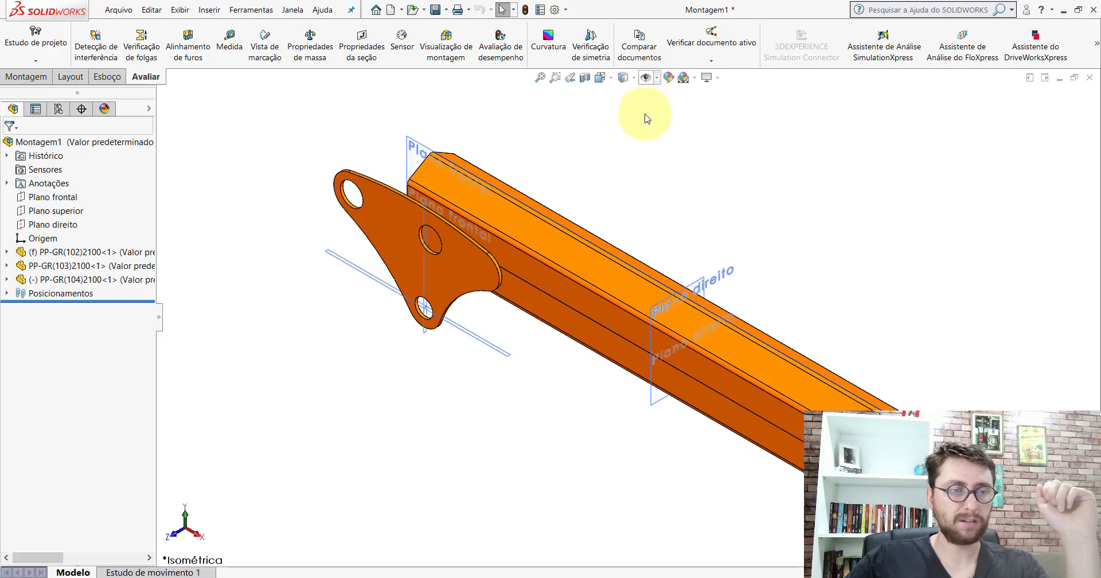
pyautogui.moveTo(431, 267); pyautogui.dragTo(536, 241, button='middle')
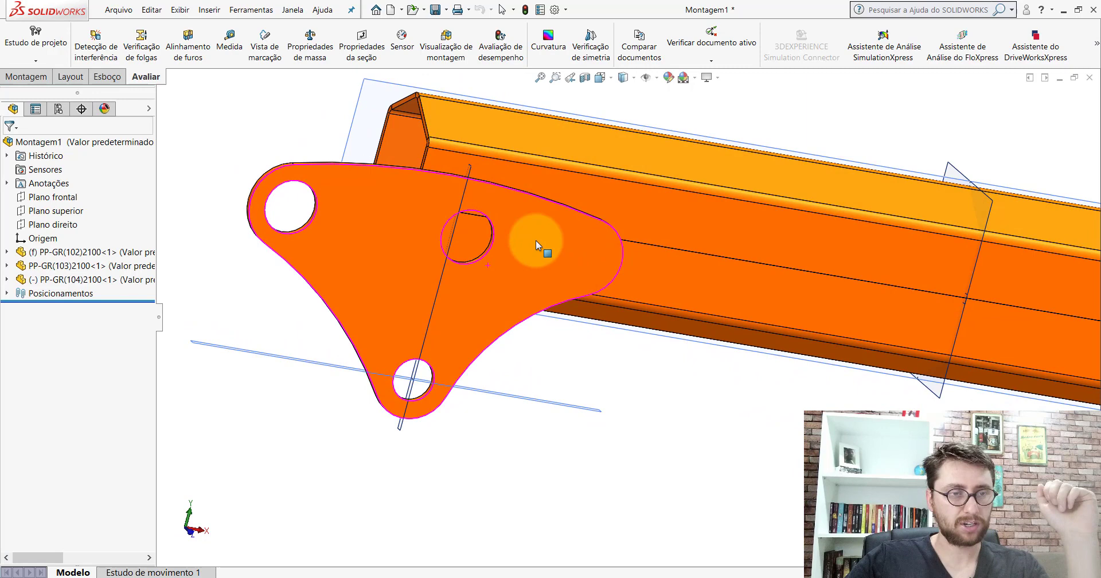
pyautogui.click(456, 233)
pyautogui.click(578, 364)
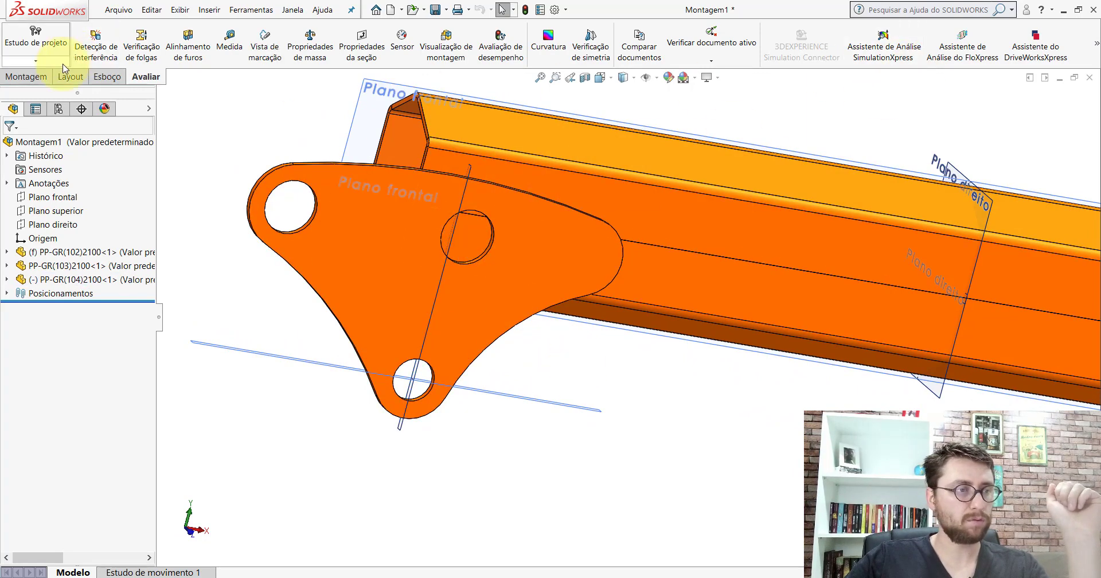
# Step: Turn on Large Assembly Mode and set the display style to Shaded With Edges
pyautogui.click(26, 76)
pyautogui.click(1001, 45)
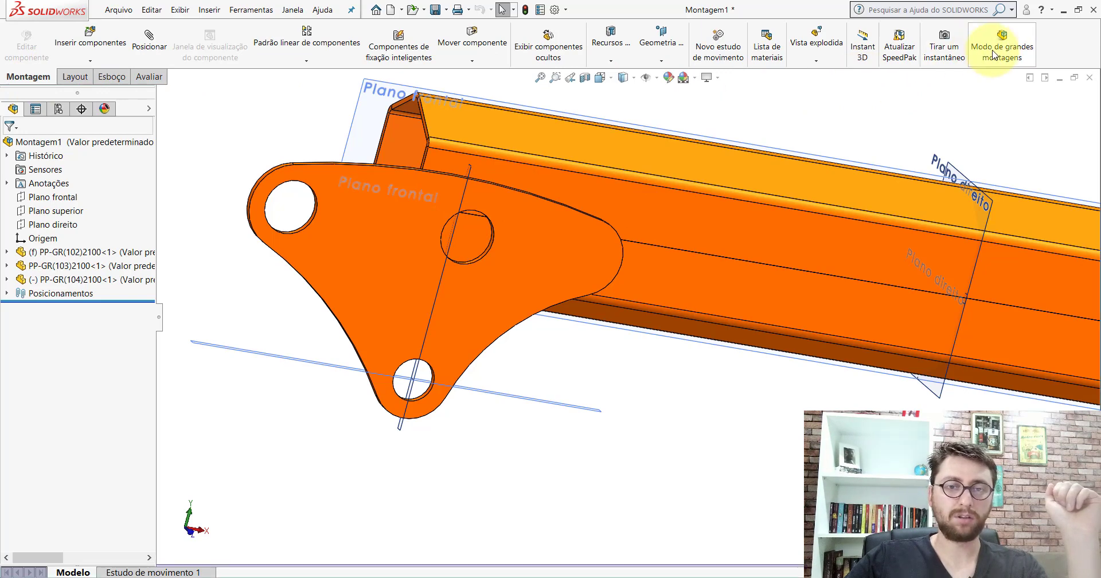
pyautogui.click(624, 77)
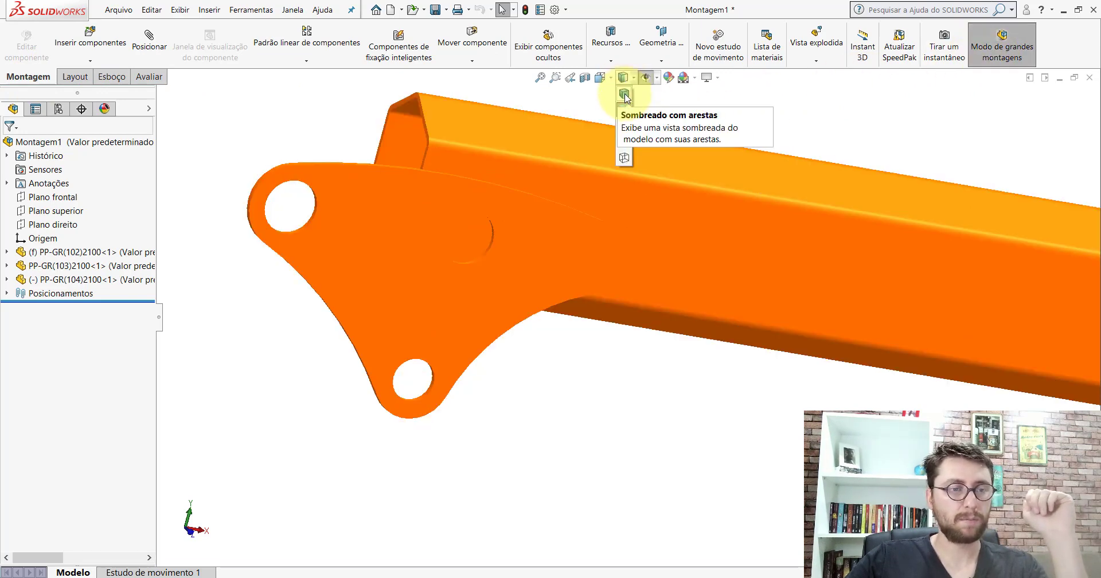
pyautogui.click(625, 95)
# Step: Show the planes and add a 118.78 mm distance mate between PP-GR(104)2100's right plane and the end face of PP-GR(102)2100
pyautogui.scroll(5, 662, 291)
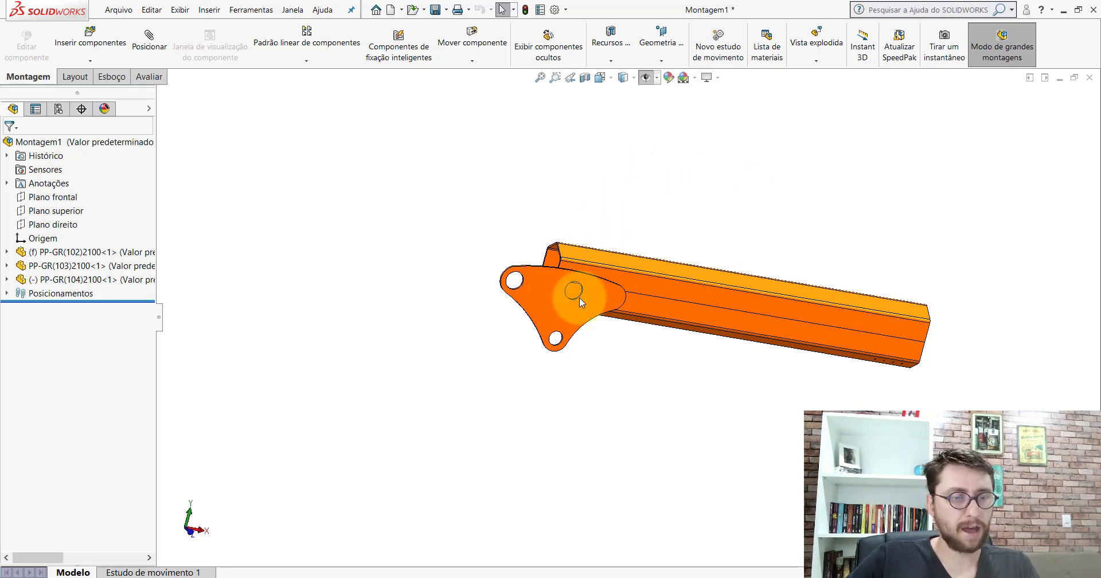
pyautogui.click(647, 82)
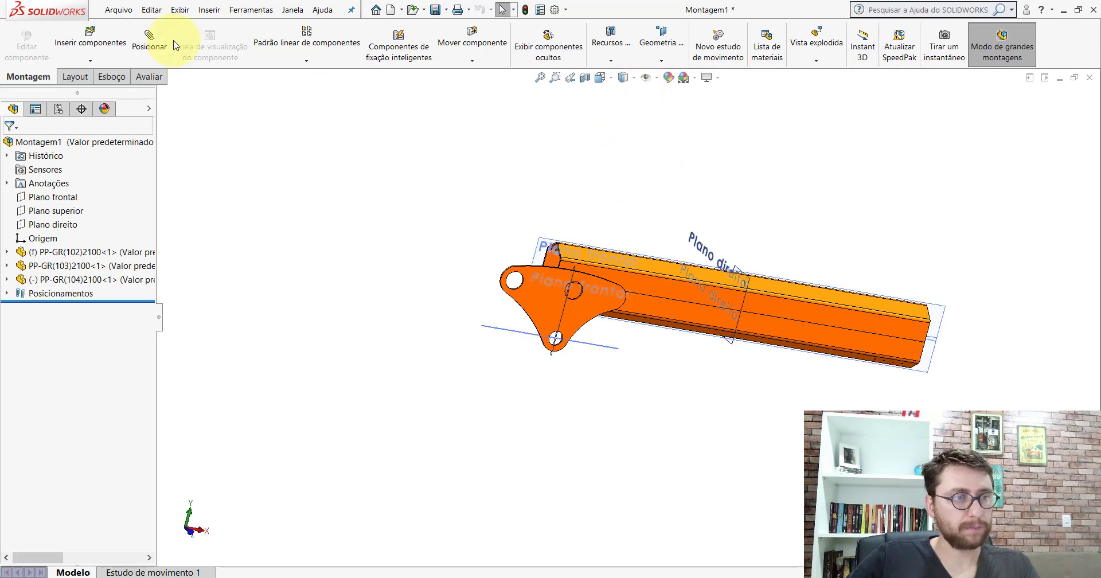
pyautogui.click(149, 39)
pyautogui.scroll(-8, 593, 293)
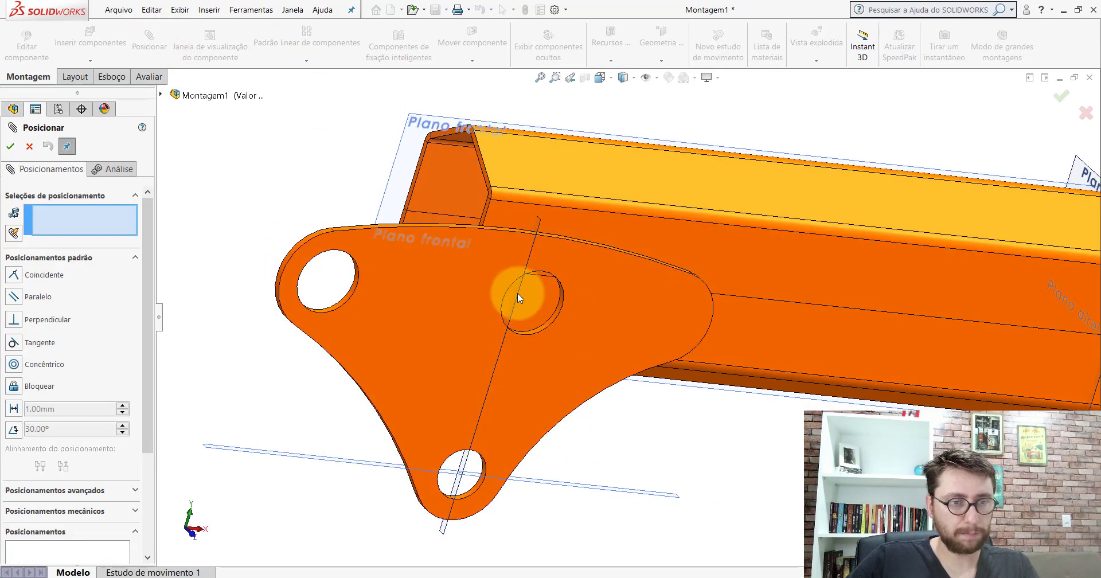
pyautogui.click(519, 295)
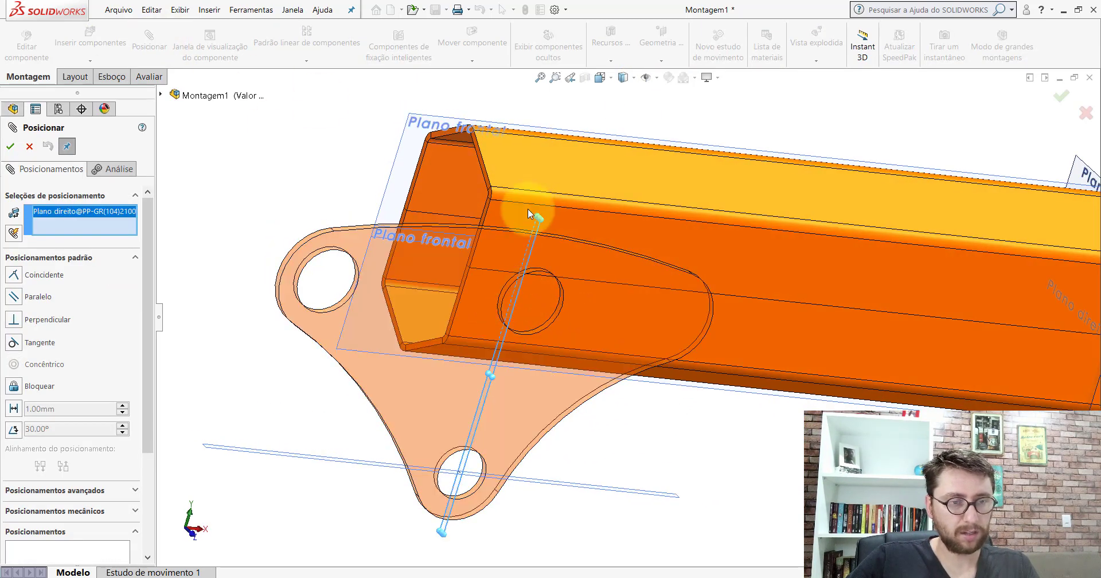
pyautogui.scroll(5, 482, 239)
pyautogui.click(468, 236)
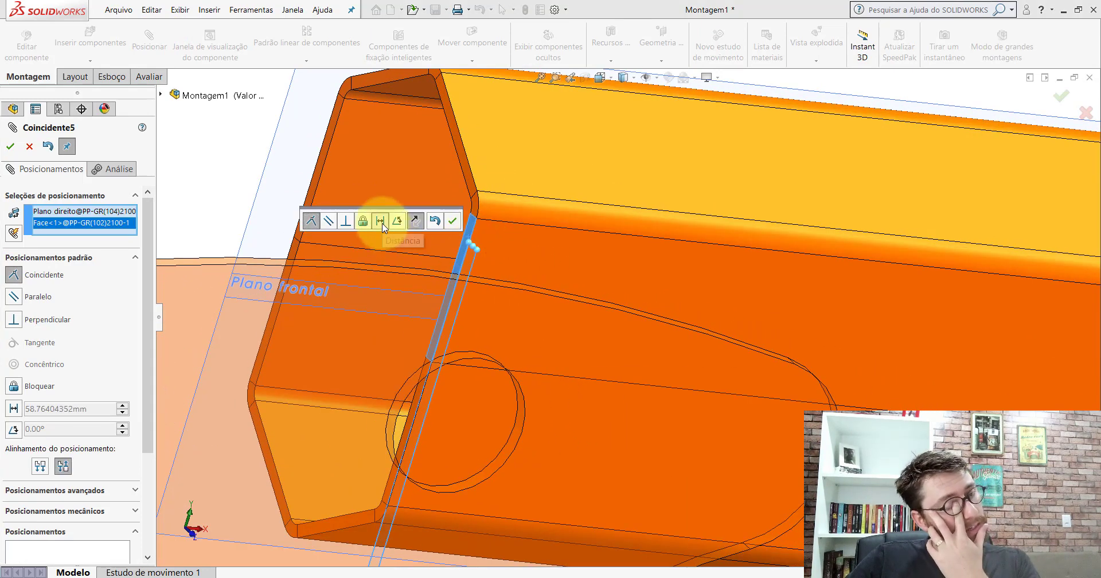
pyautogui.click(381, 225)
pyautogui.write('1')
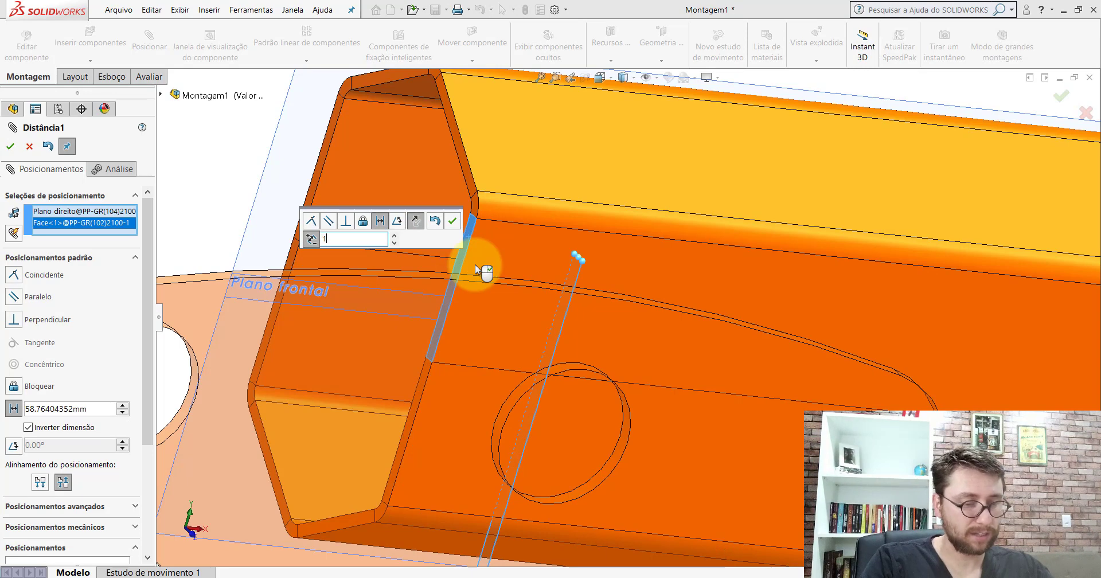
pyautogui.write('18.78')
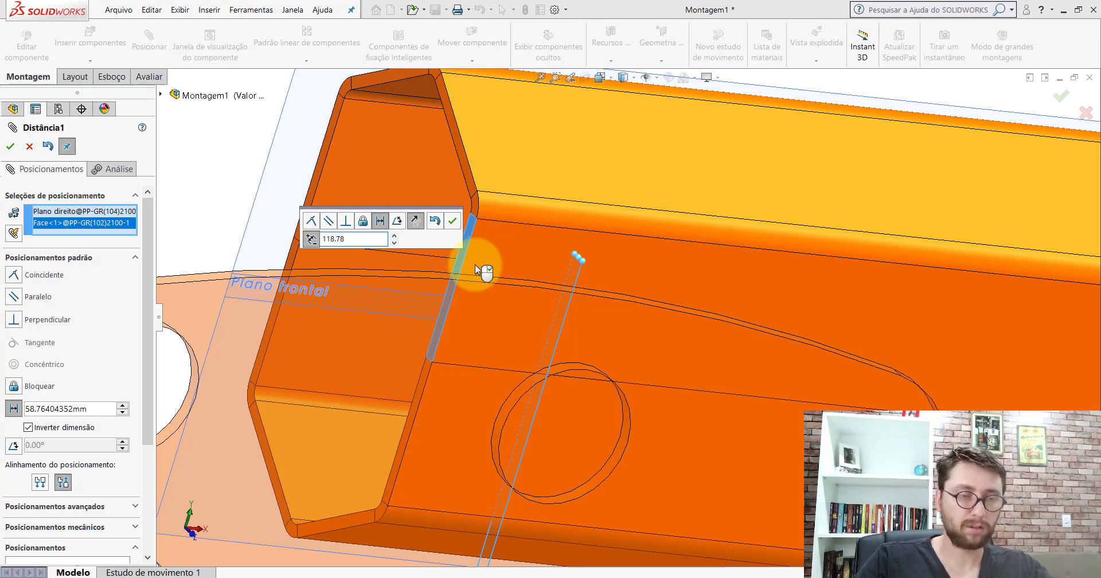
pyautogui.press('Return')
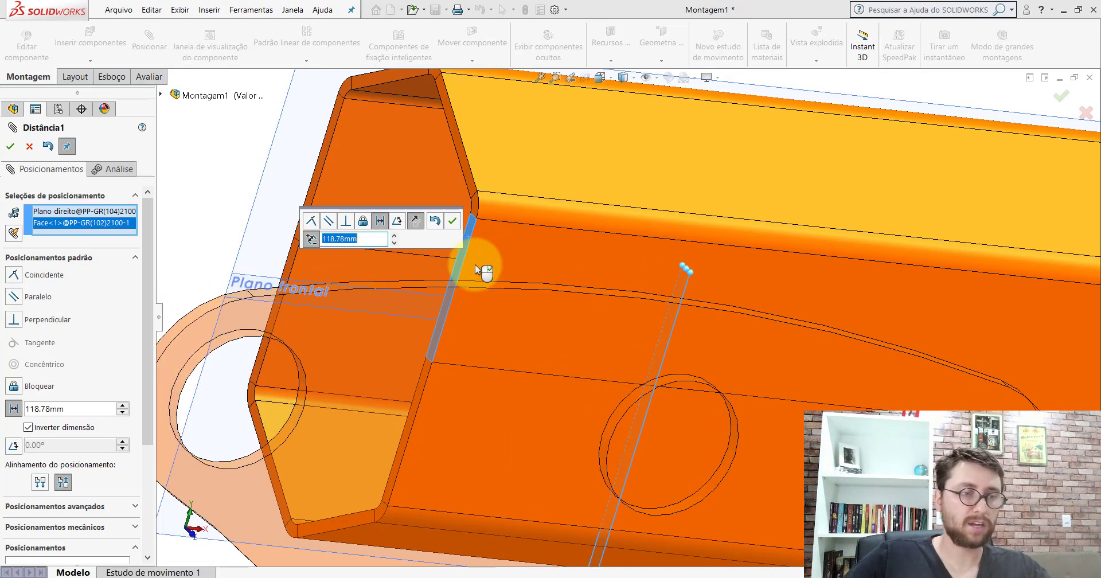
pyautogui.click(452, 220)
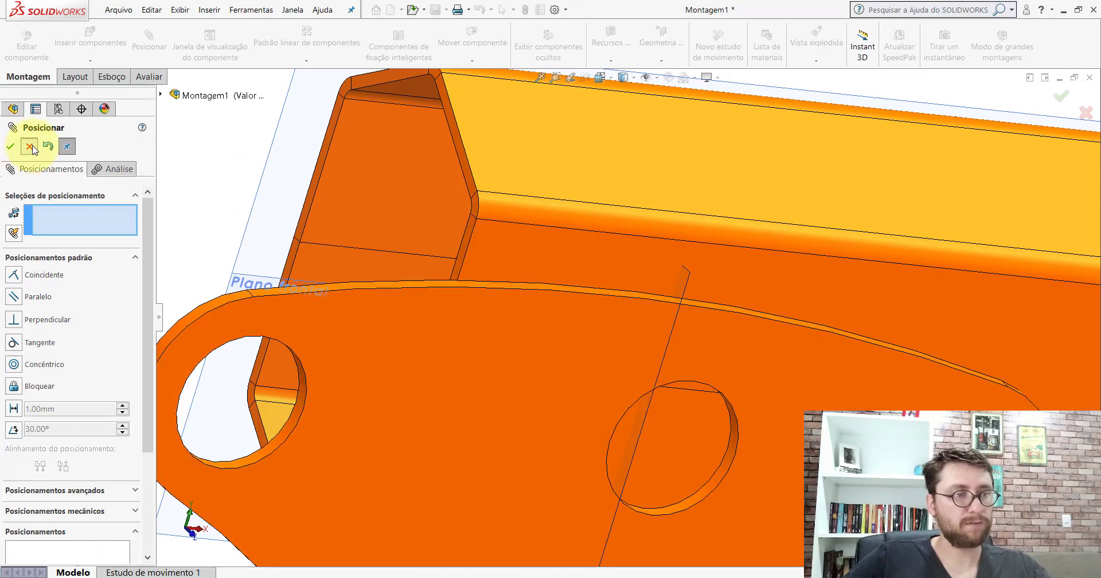
pyautogui.click(29, 147)
# Step: In the PM-GR(030)2100_ reference assembly, measure the distance between PP-GR(104)2100_'s top plane and the long edge face of the PP-GR(102)2100_ channel
pyautogui.scroll(3, 638, 270)
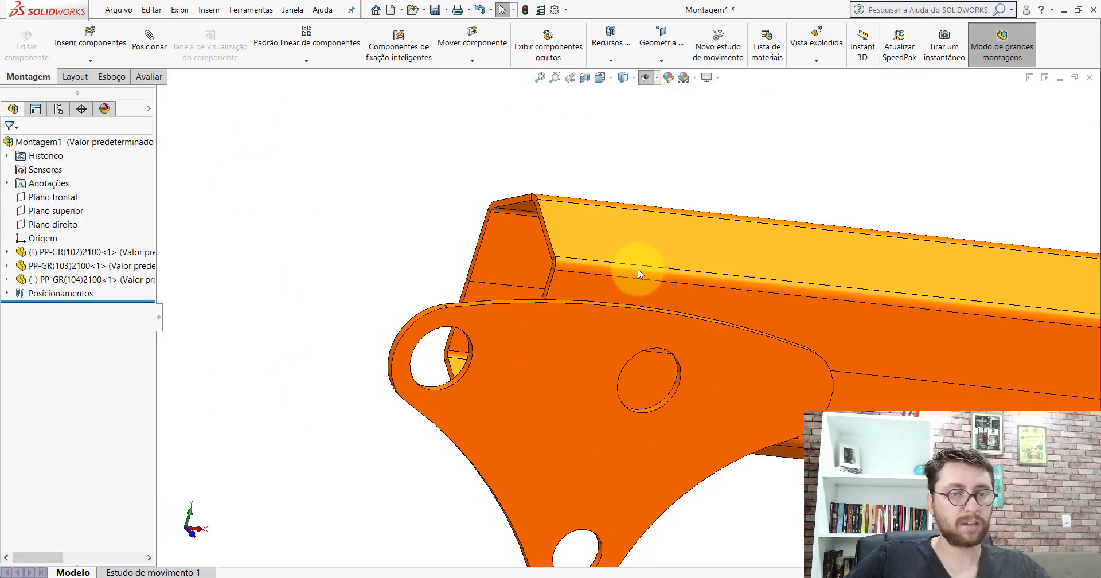
pyautogui.scroll(3, 638, 269)
pyautogui.moveTo(634, 327); pyautogui.dragTo(523, 465, button='middle')
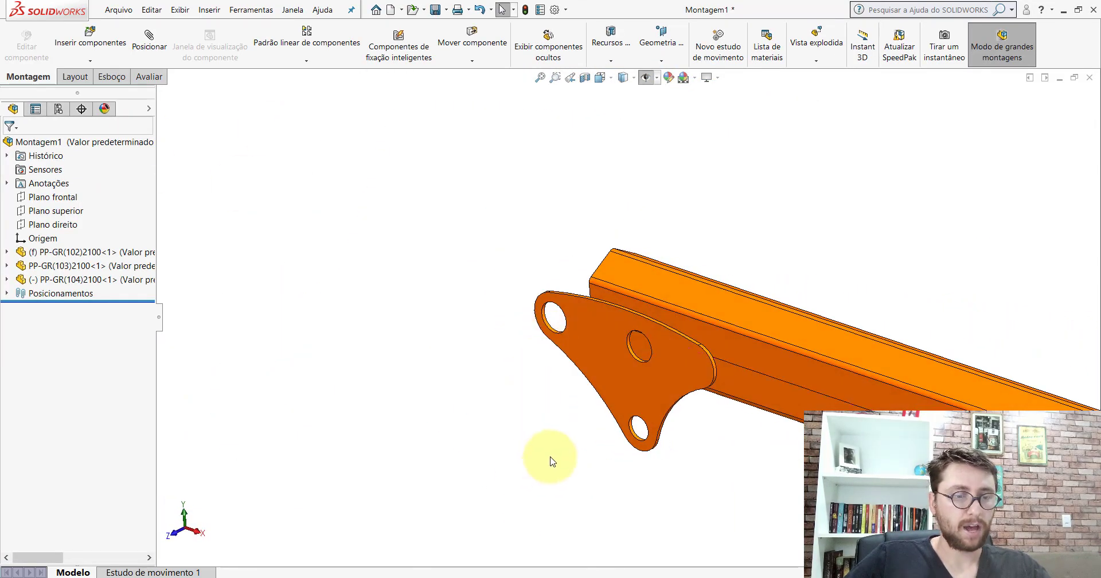
pyautogui.click(504, 577)
pyautogui.click(534, 540)
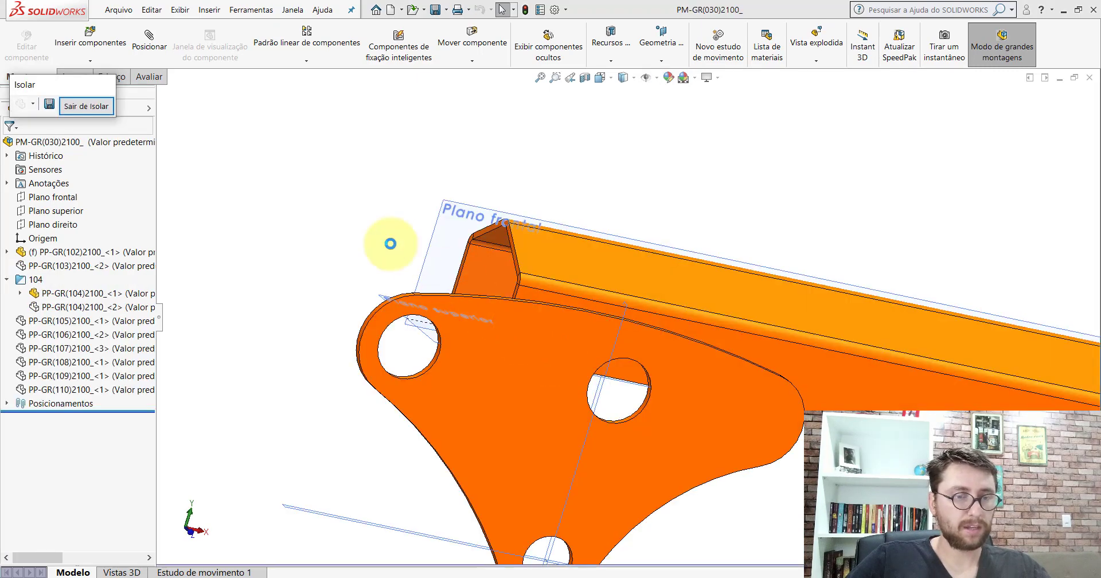
pyautogui.click(144, 76)
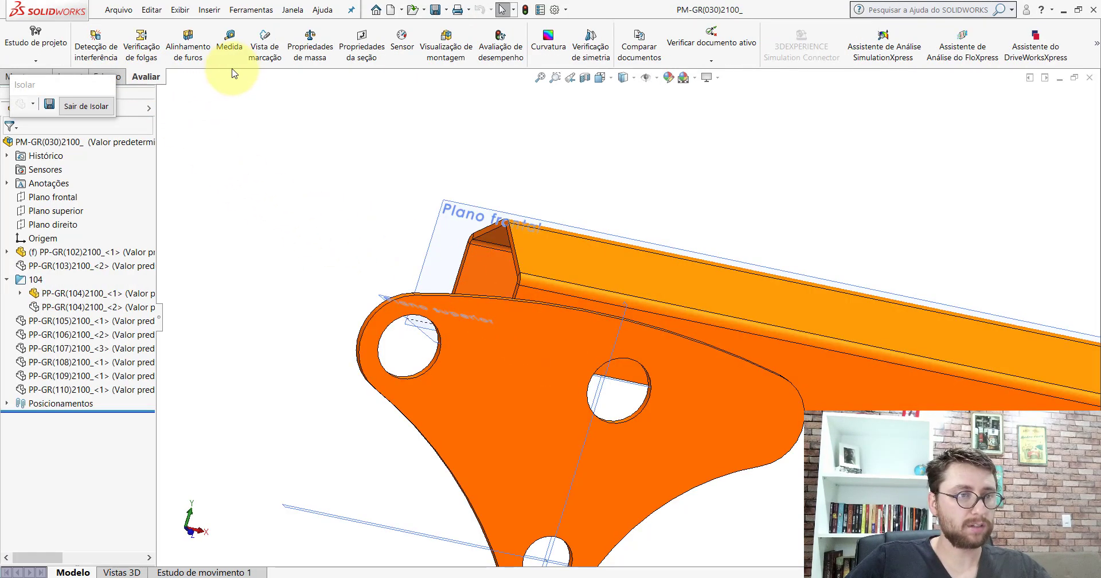
pyautogui.click(230, 46)
pyautogui.scroll(5, 625, 367)
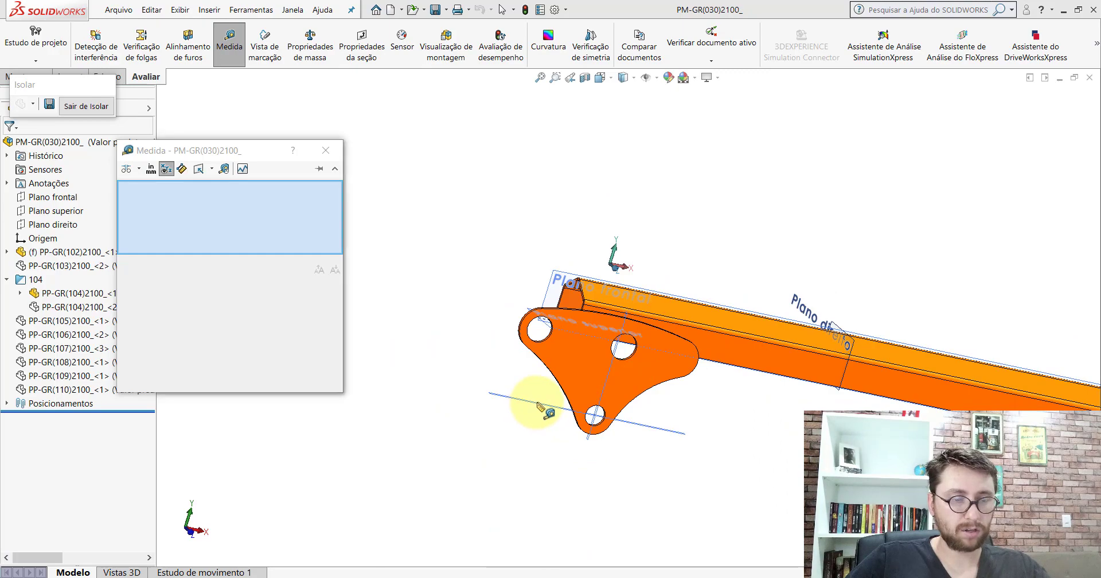
pyautogui.click(542, 410)
pyautogui.moveTo(651, 389); pyautogui.dragTo(737, 333, button='middle')
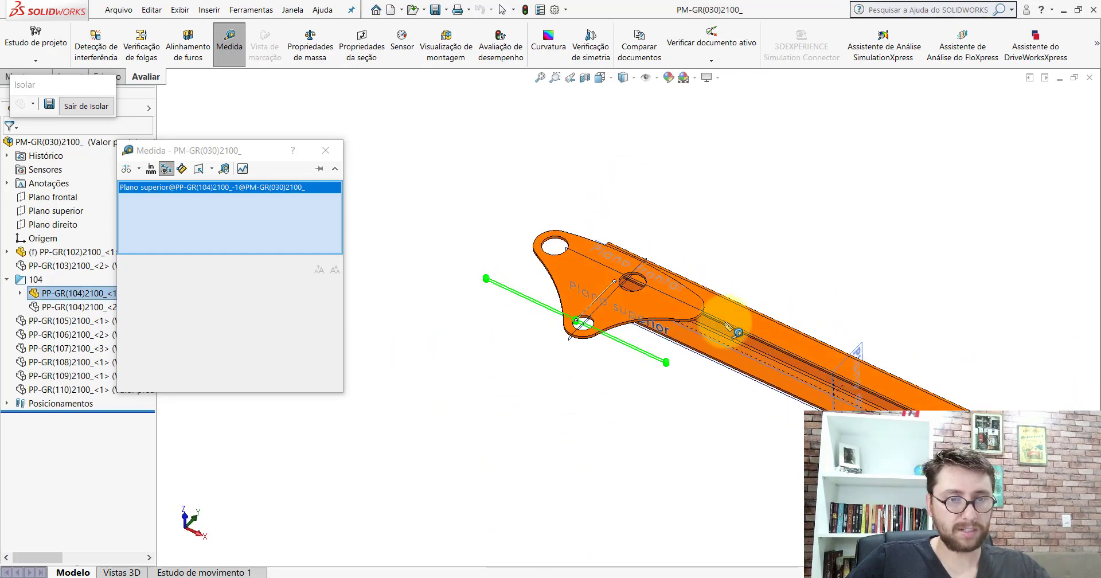
pyautogui.scroll(-6, 736, 332)
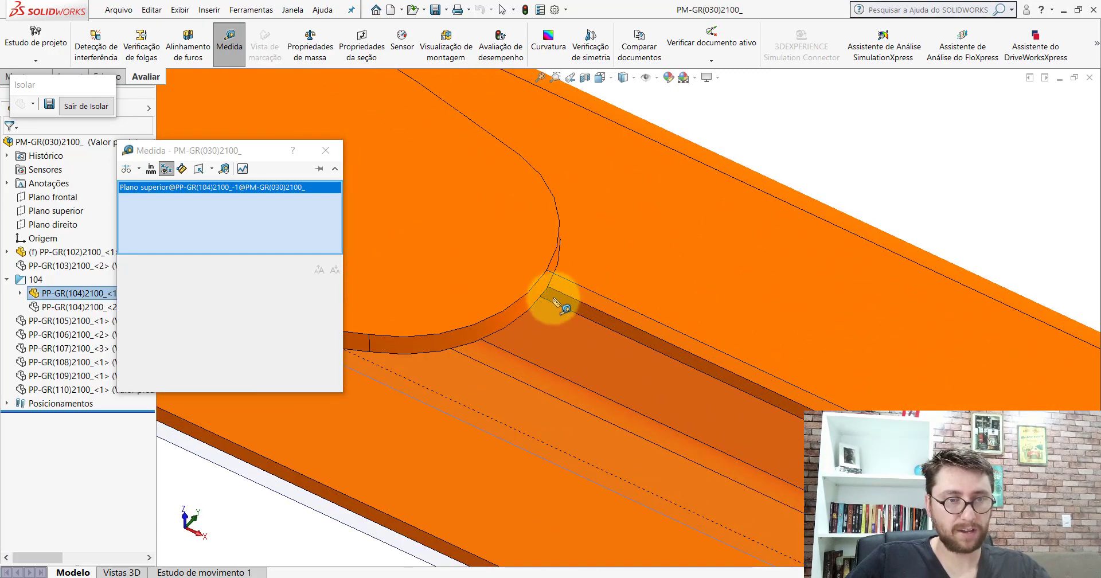
pyautogui.click(554, 303)
pyautogui.scroll(3, 554, 309)
pyautogui.moveTo(556, 312); pyautogui.dragTo(590, 370, button='middle')
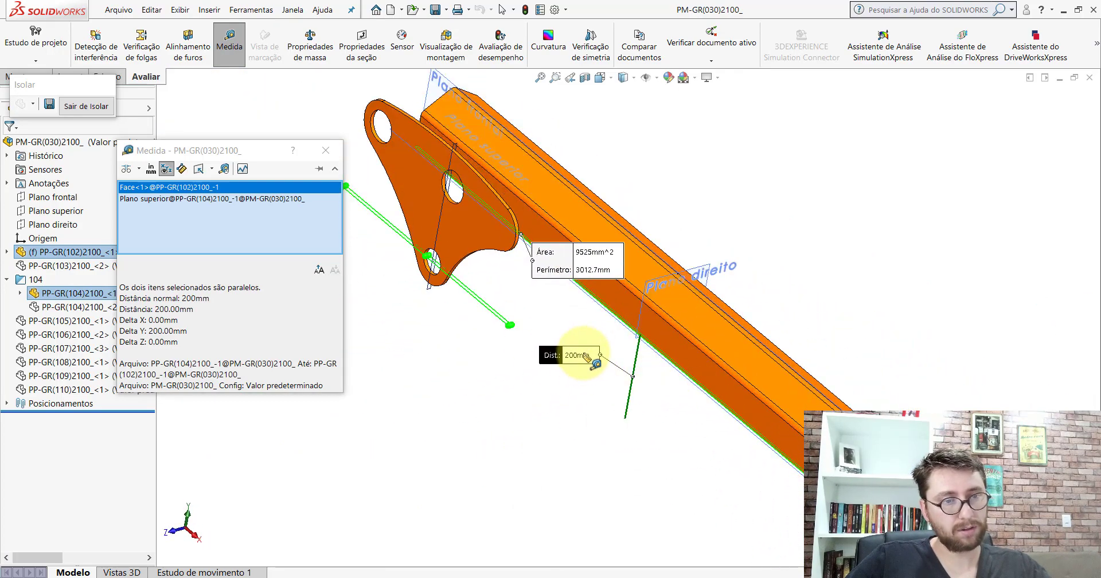
pyautogui.press('Escape')
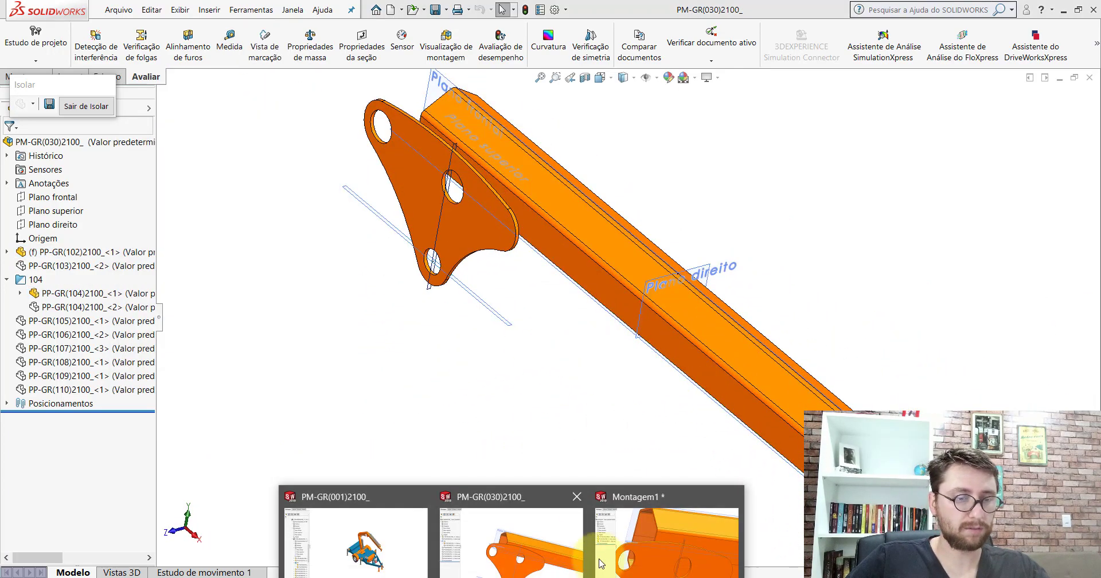
pyautogui.click(646, 78)
pyautogui.click(35, 77)
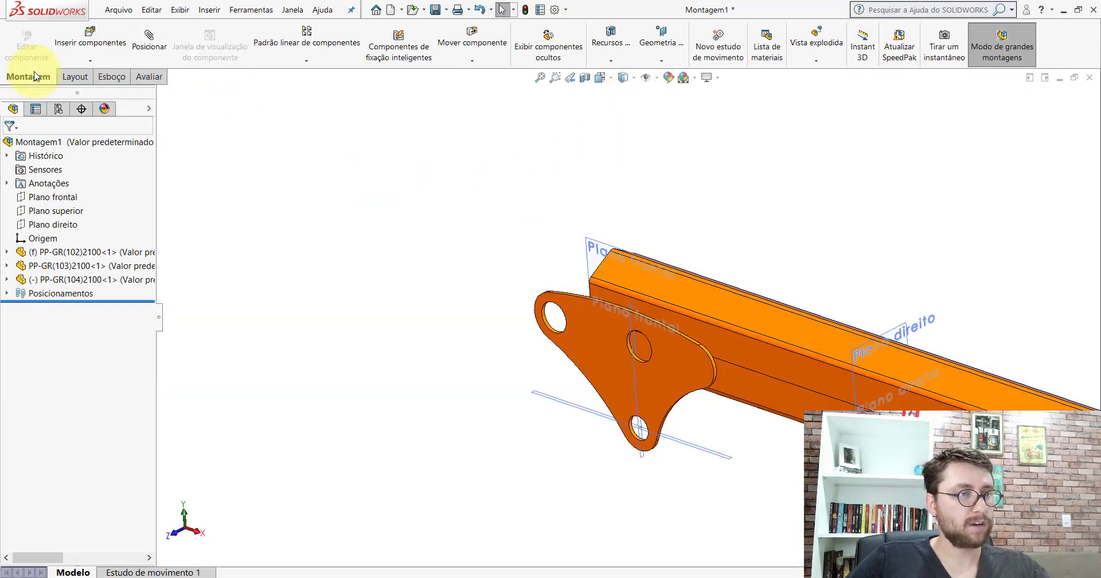
pyautogui.click(147, 47)
pyautogui.scroll(4, 742, 395)
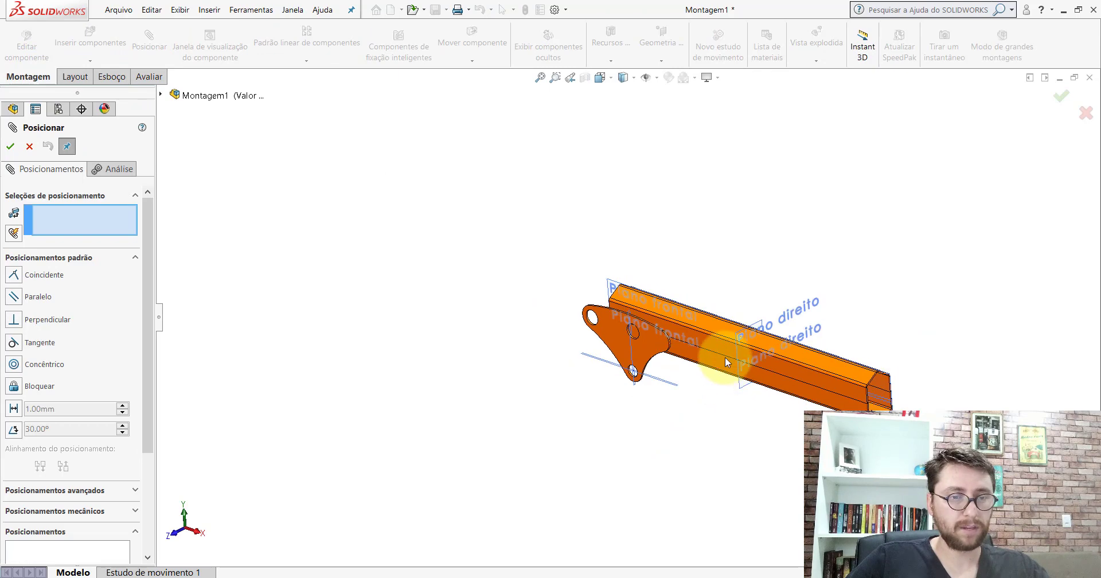
pyautogui.scroll(-5, 729, 360)
pyautogui.press('Escape')
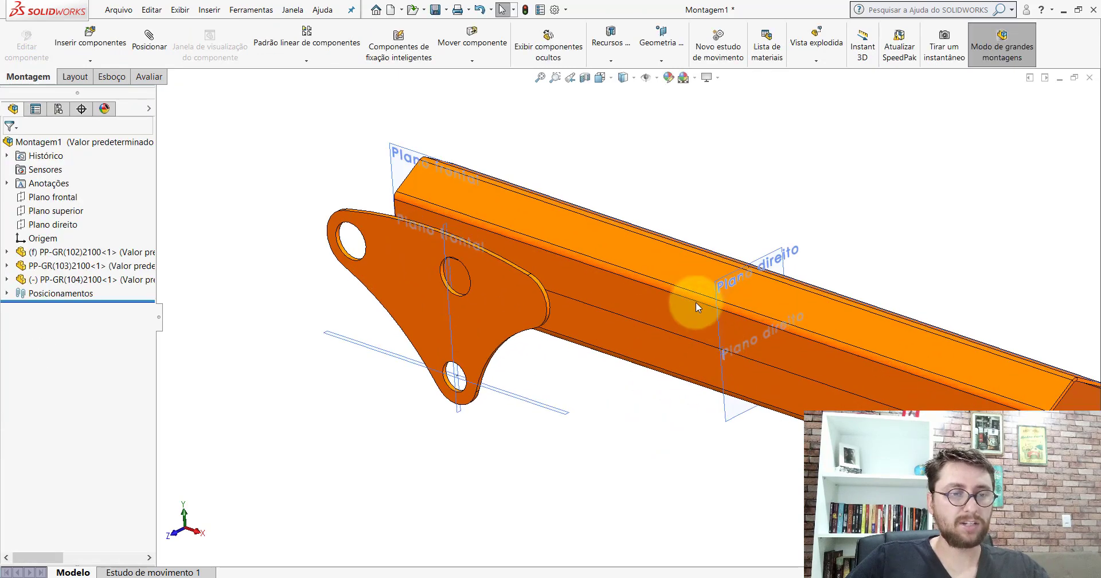
pyautogui.click(647, 79)
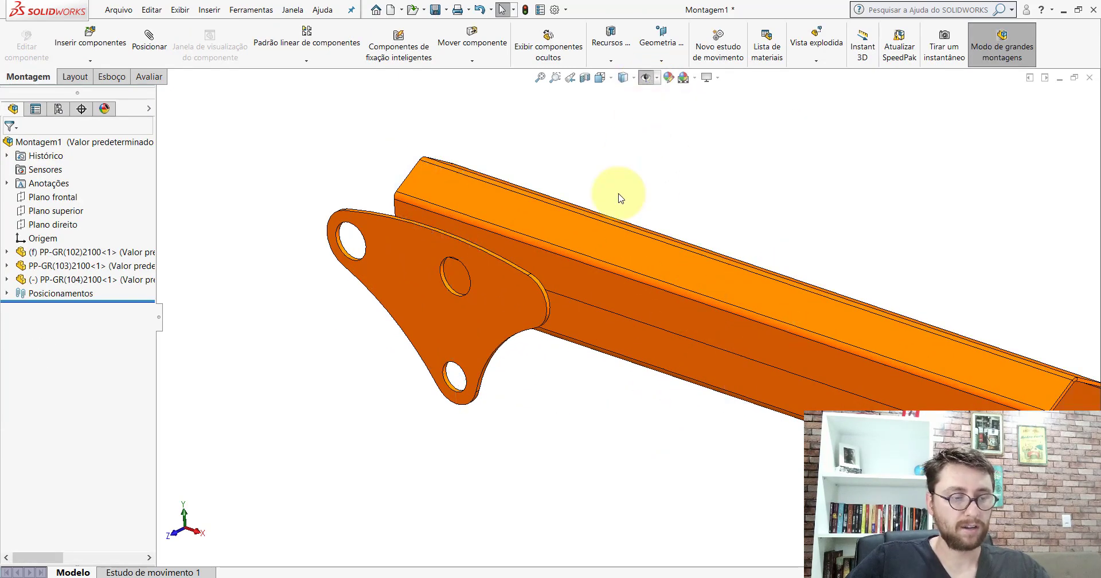
# Step: Hide the PP-GR(103)2100 component in Montagem1 and show the reference planes
pyautogui.click(565, 318)
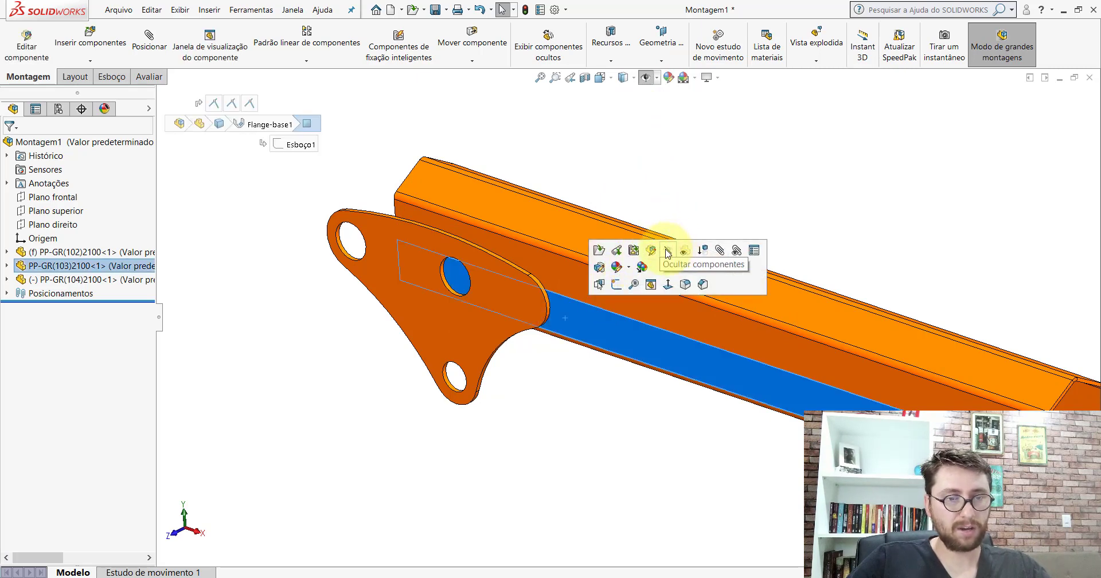
pyautogui.click(667, 253)
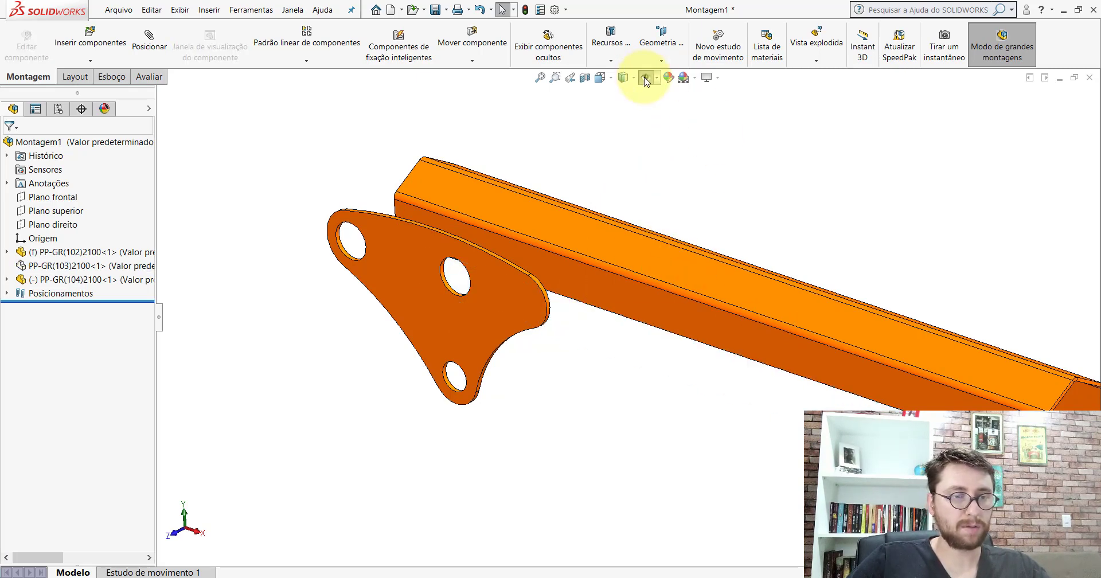
pyautogui.click(645, 79)
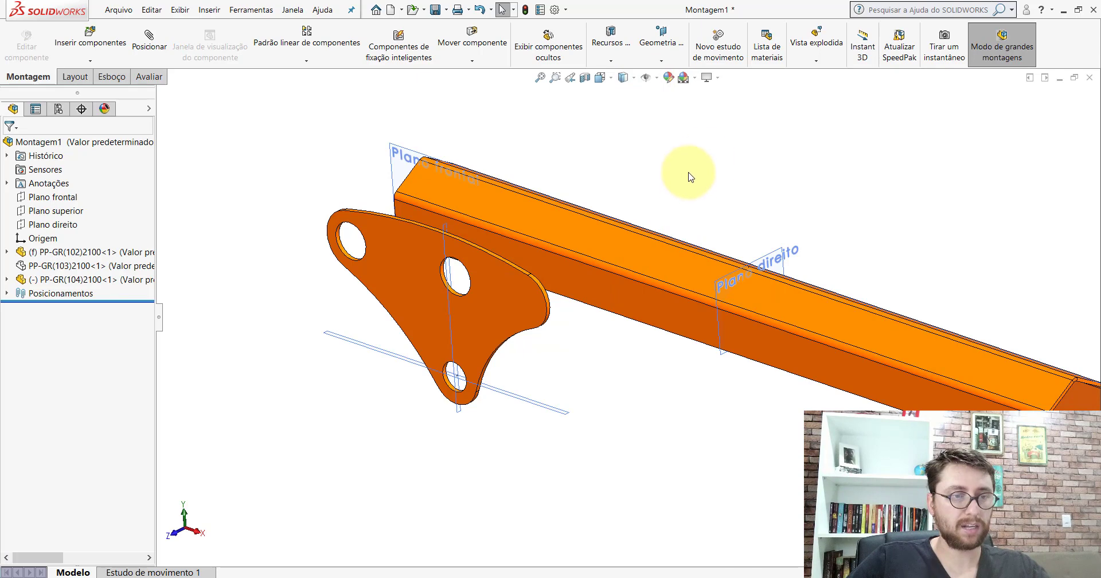
# Step: Add a 200 mm distance mate between PP-GR(104)2100's top plane and the long edge face of the PP-GR(102)2100 channel
pyautogui.click(152, 52)
pyautogui.click(329, 339)
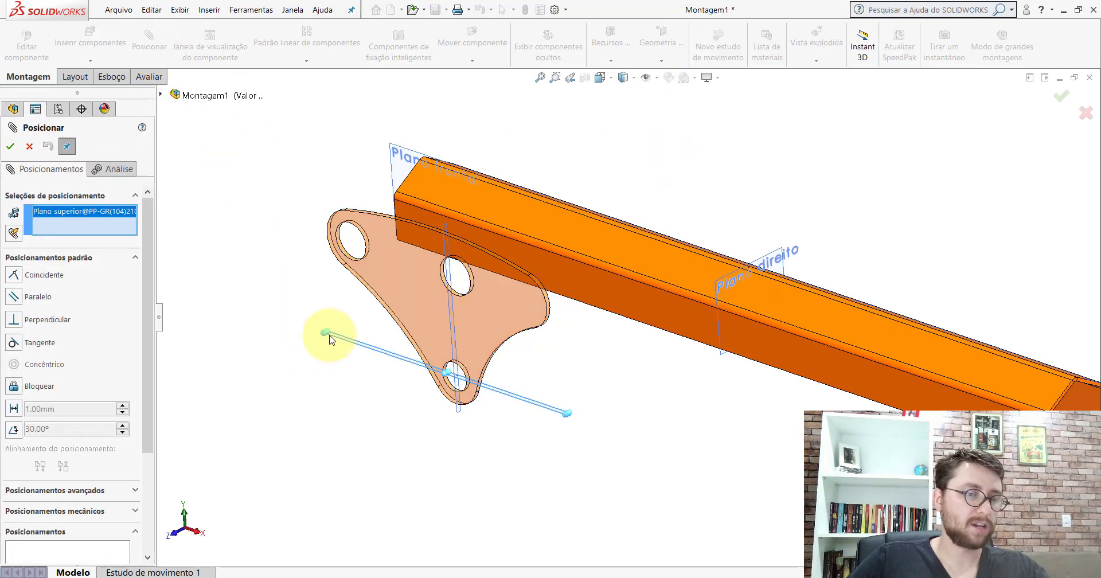
pyautogui.moveTo(487, 307); pyautogui.dragTo(487, 244, button='middle')
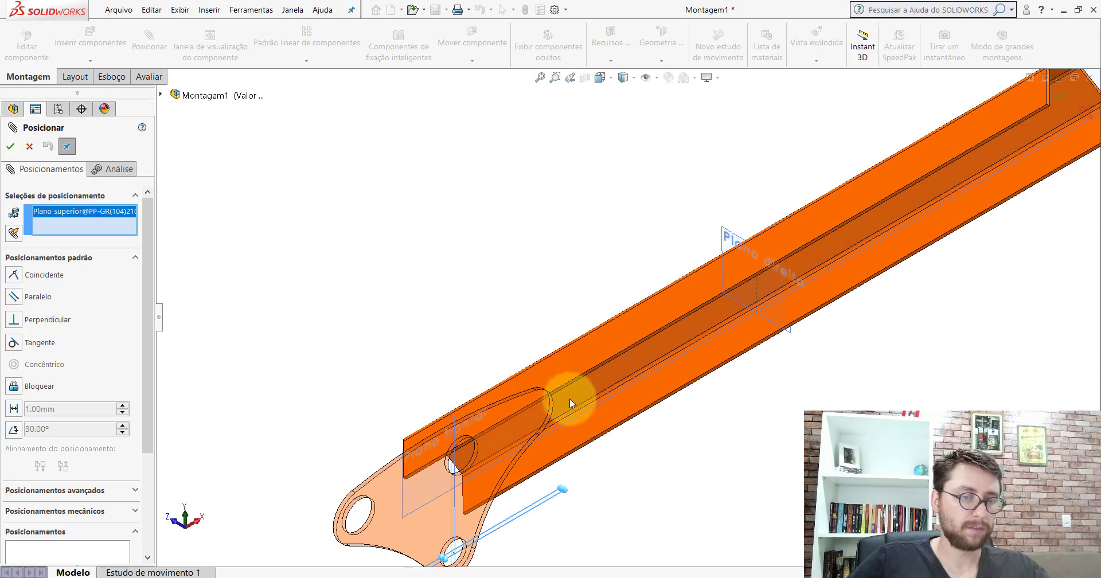
pyautogui.scroll(-5, 562, 378)
pyautogui.click(514, 345)
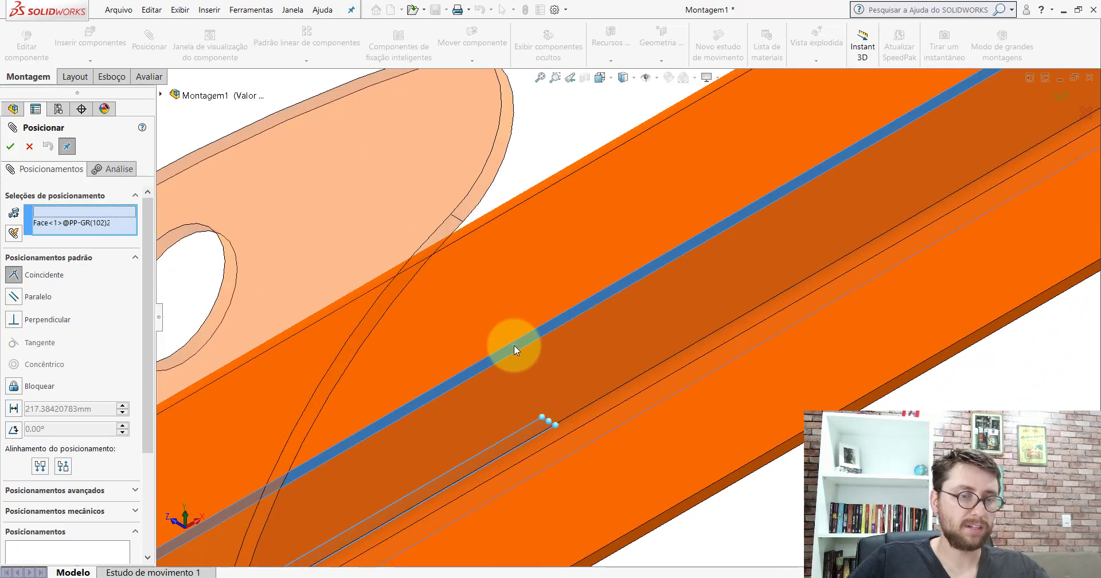
pyautogui.click(432, 367)
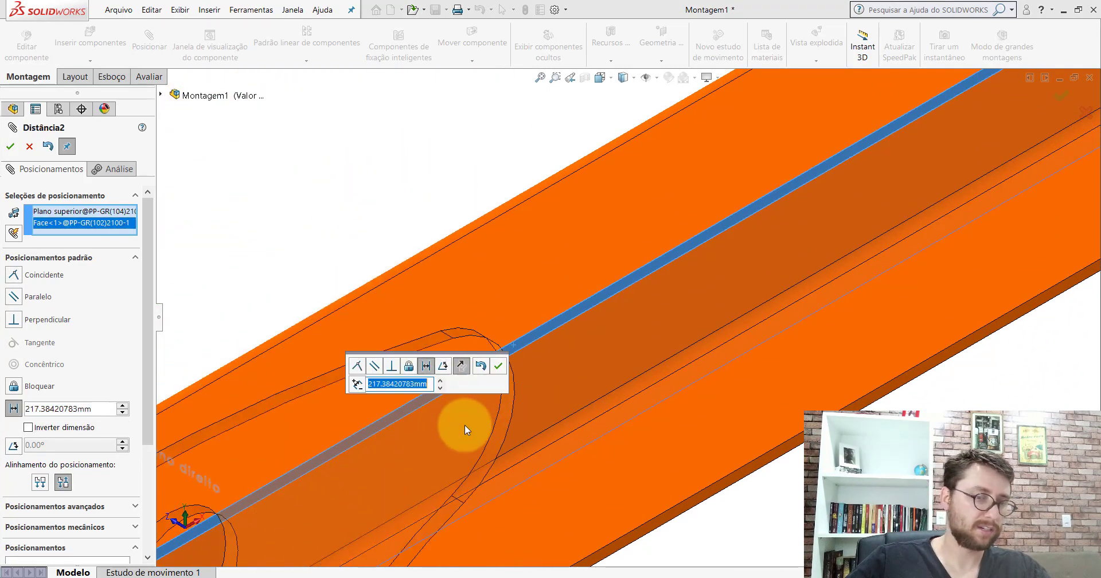
pyautogui.write('200')
pyautogui.press('Return')
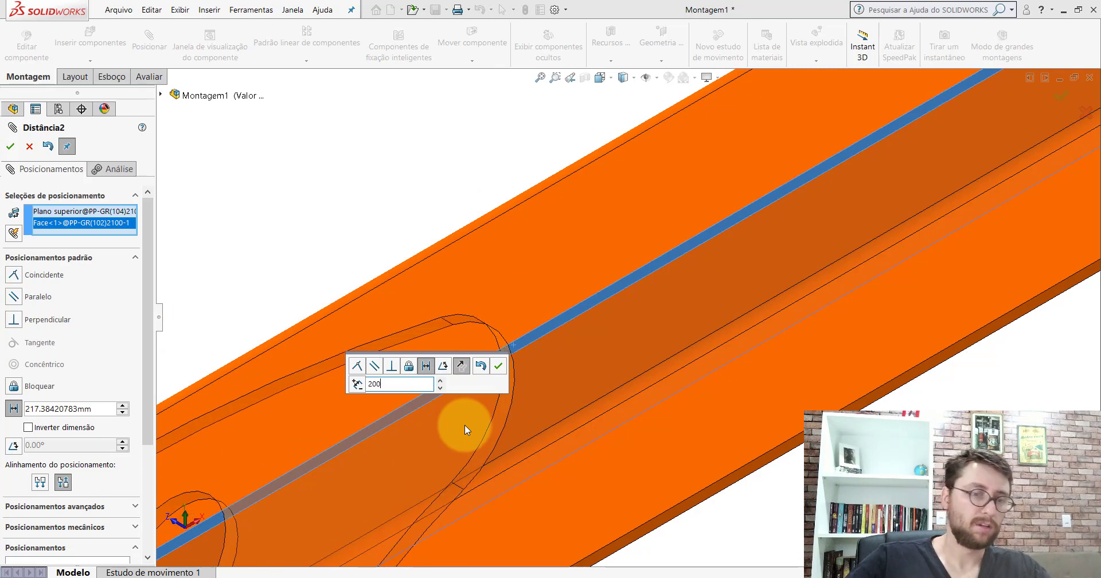
pyautogui.click(498, 365)
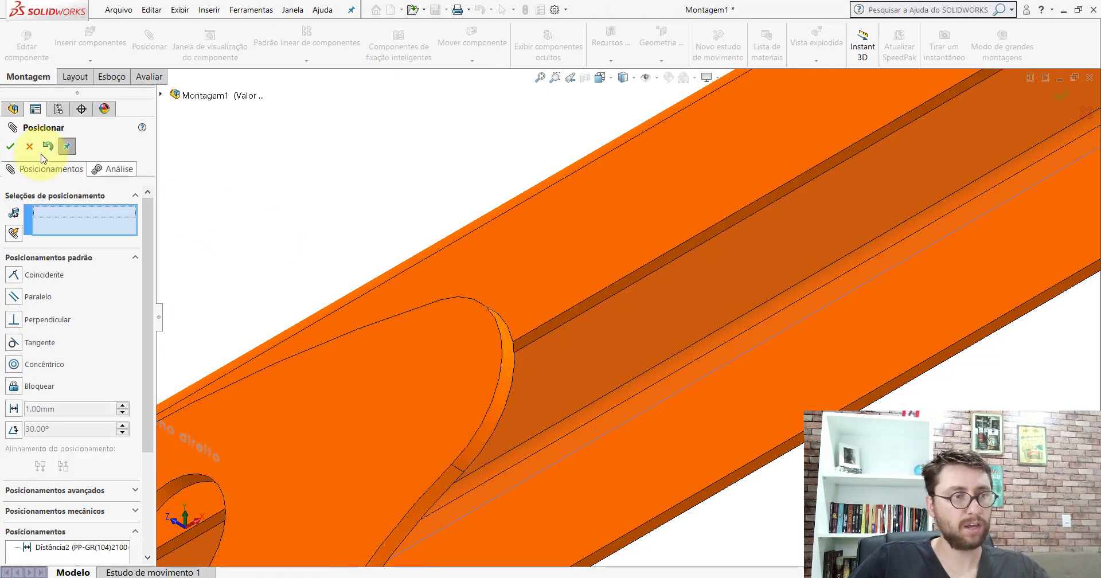
# Step: Hide the reference planes and set the assembly to the isometric view
pyautogui.scroll(1, 655, 167)
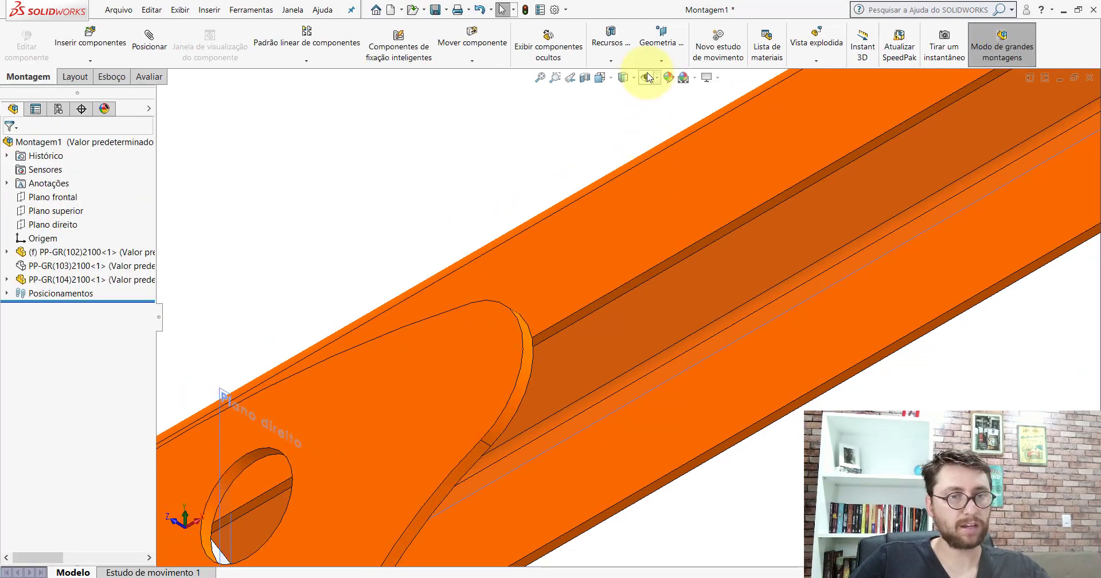
pyautogui.click(647, 78)
pyautogui.scroll(3, 582, 201)
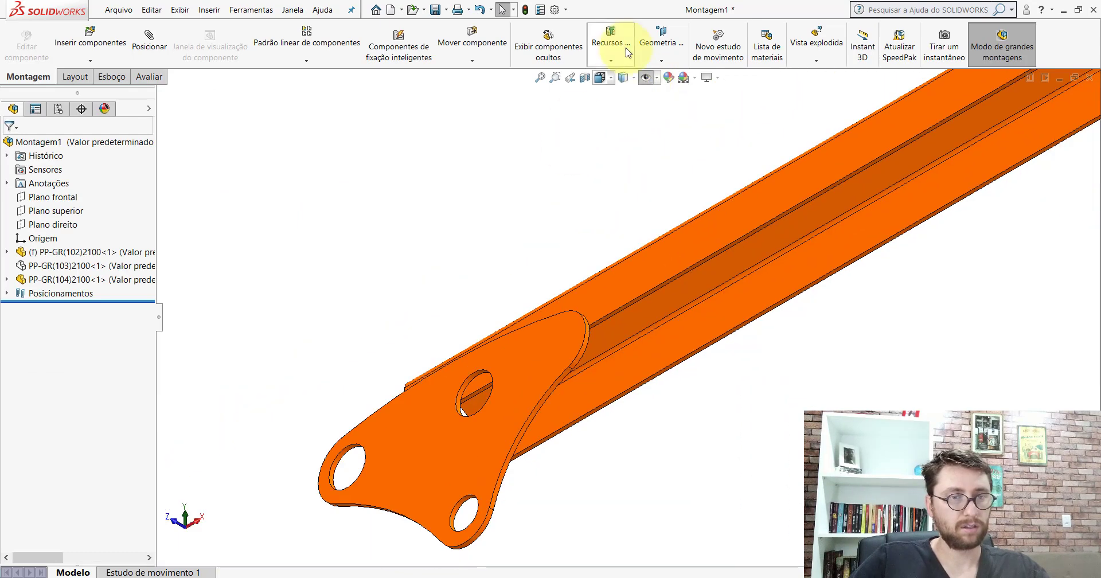
pyautogui.click(610, 80)
pyautogui.click(664, 112)
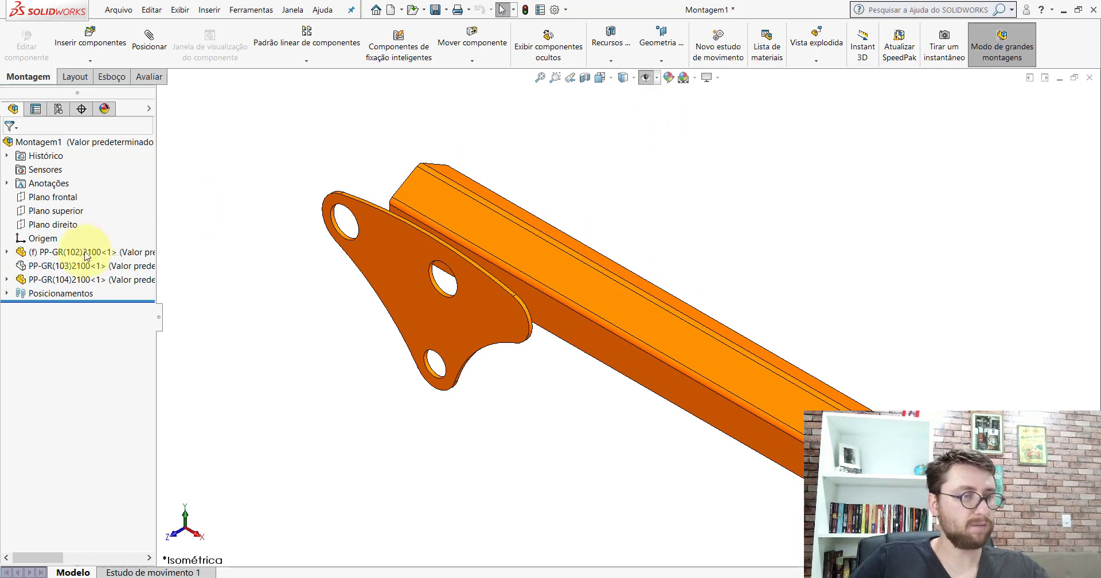
# Step: Show the hidden PP-GR(103)2100 component again
pyautogui.click(53, 267)
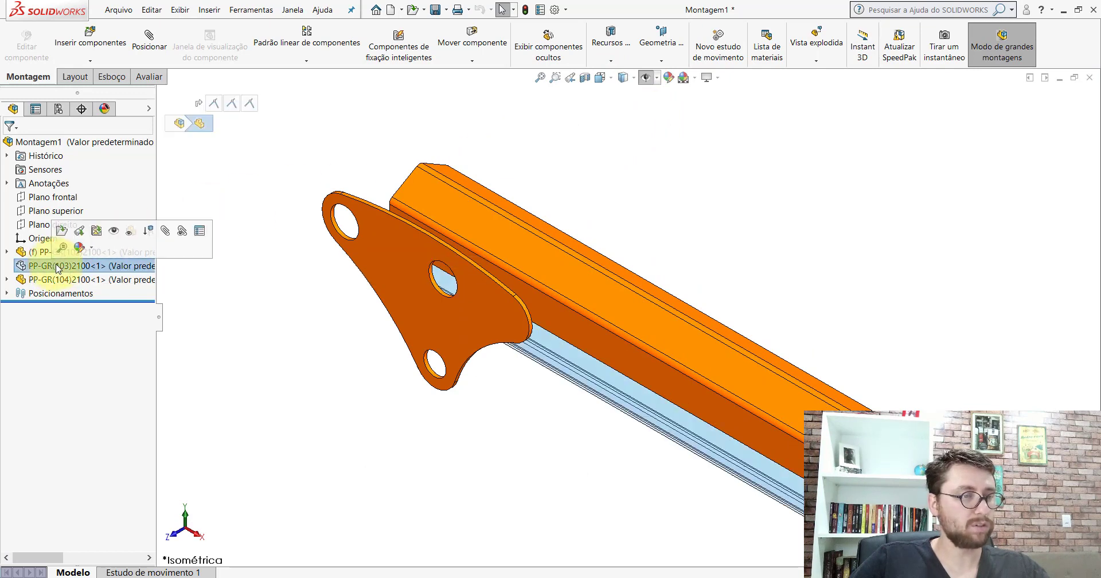
pyautogui.click(111, 235)
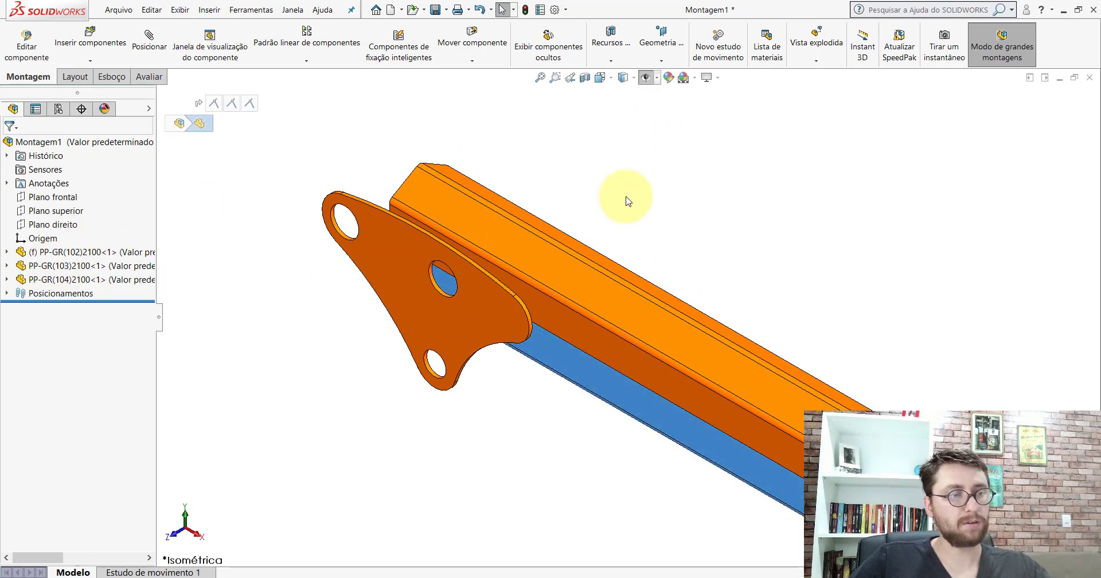
pyautogui.click(620, 206)
pyautogui.scroll(3, 613, 315)
pyautogui.scroll(-3, 613, 315)
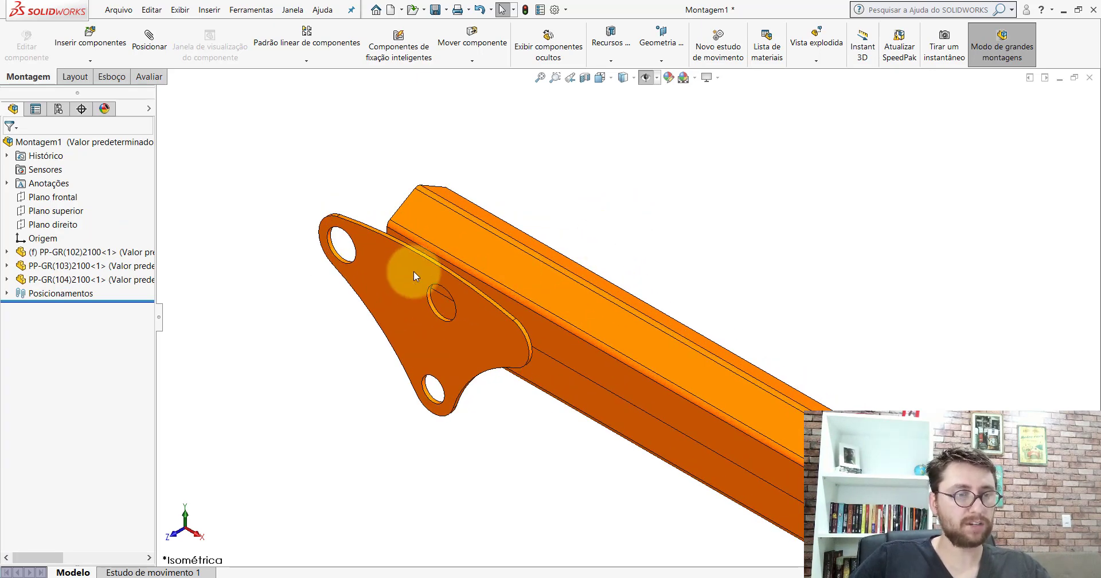
# Step: Place a second copy of the PP-GR(104)2100 plate beyond the boom's far side and show the reference planes
pyautogui.keyDown('ctrl'); pyautogui.moveTo(394, 258); pyautogui.dragTo(579, 177); pyautogui.keyUp('ctrl')
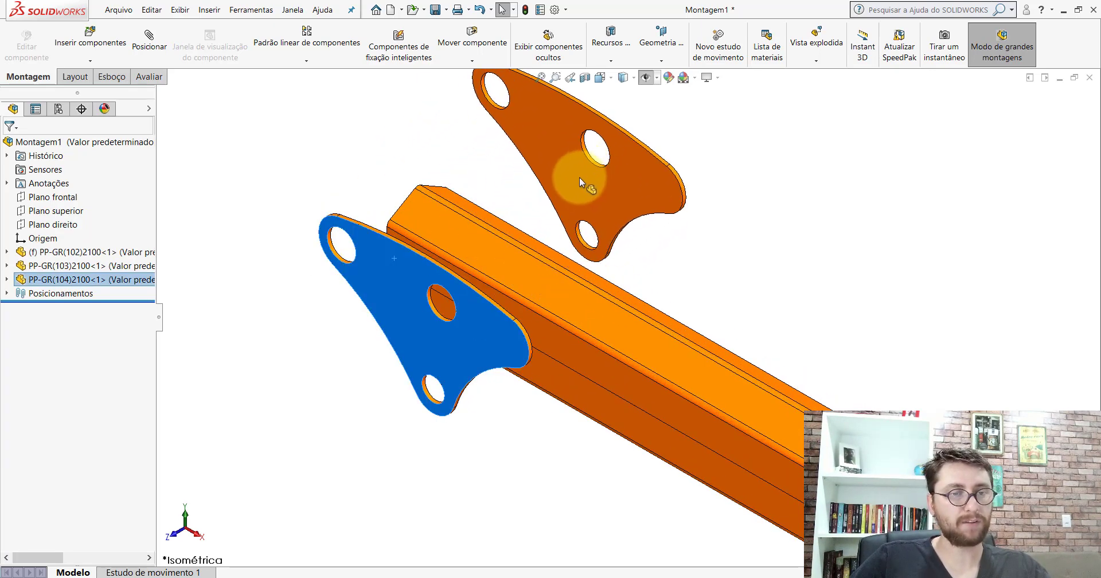
pyautogui.click(418, 136)
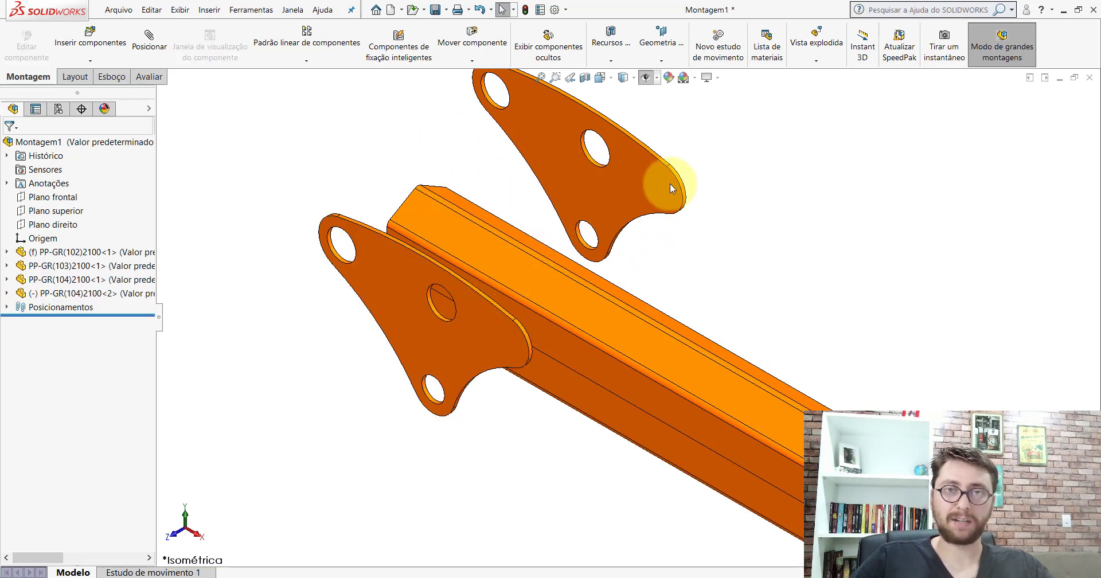
pyautogui.click(645, 78)
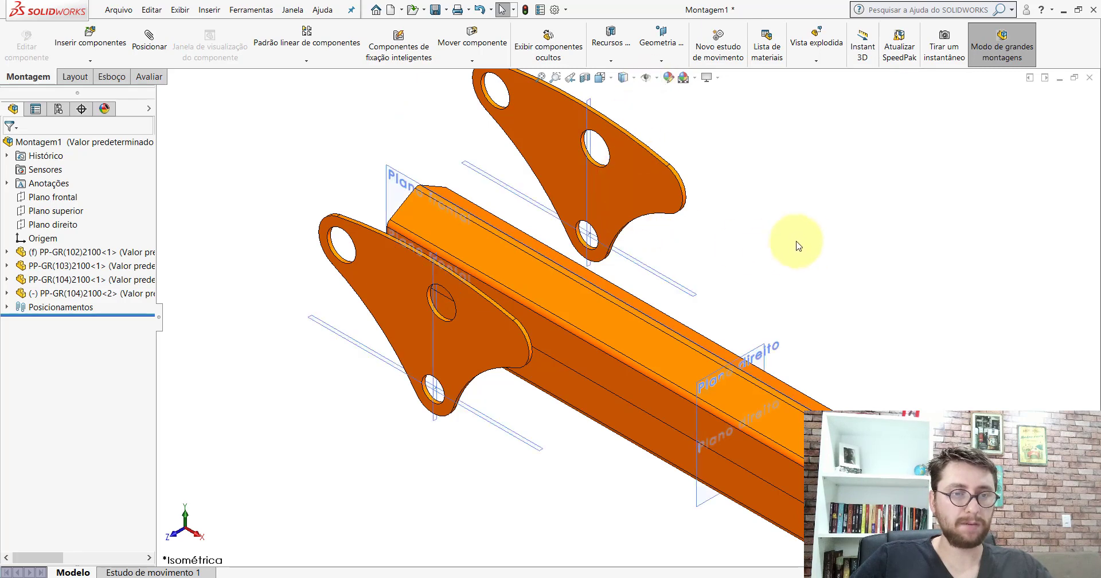
pyautogui.scroll(3, 746, 345)
pyautogui.scroll(-2, 756, 373)
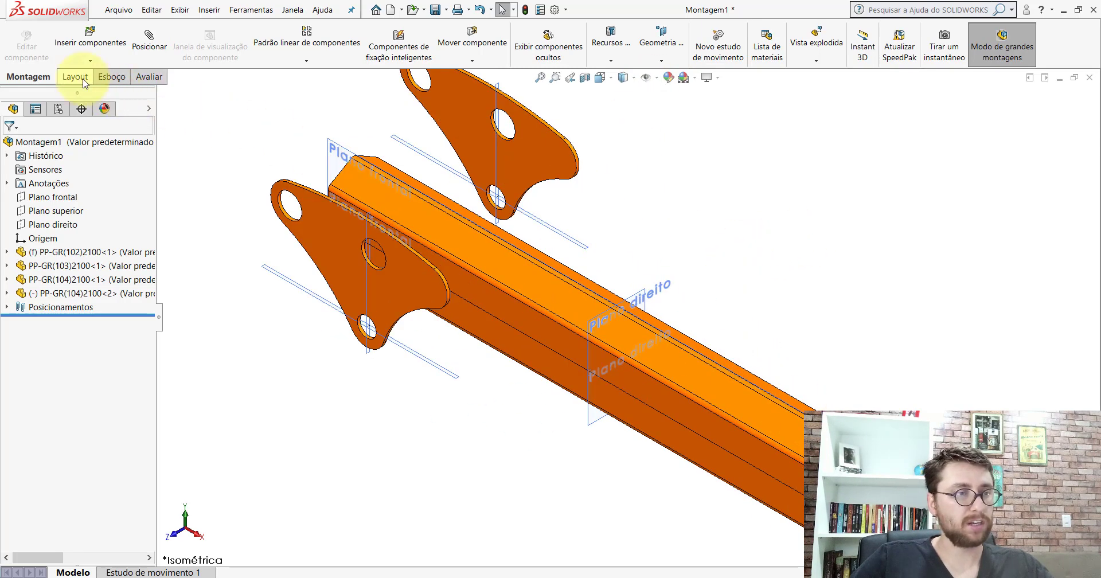
pyautogui.click(305, 62)
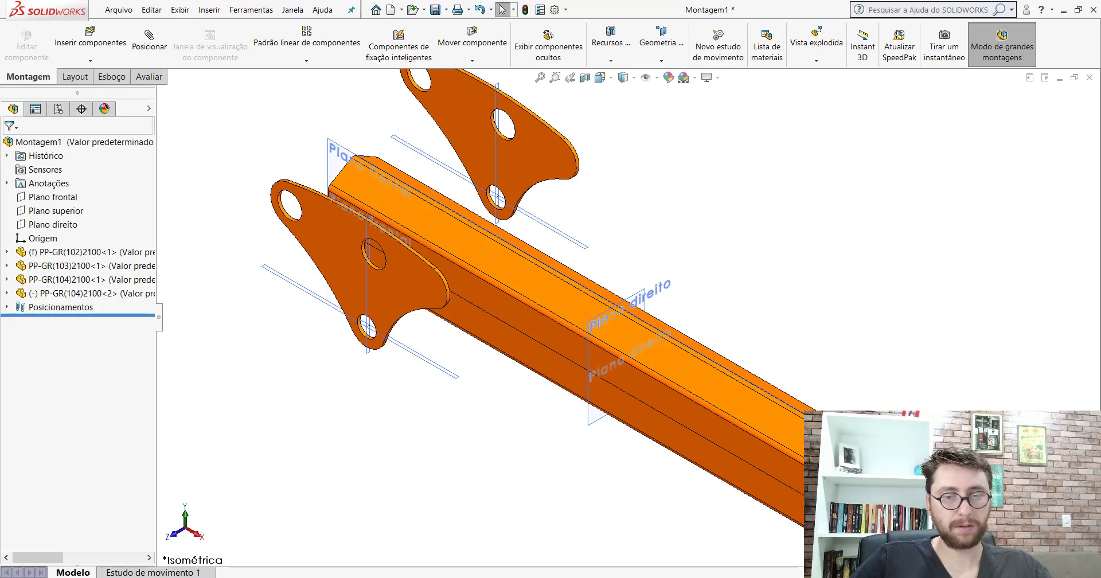
pyautogui.click(900, 473)
pyautogui.scroll(6, 829, 424)
pyautogui.scroll(-5, 825, 416)
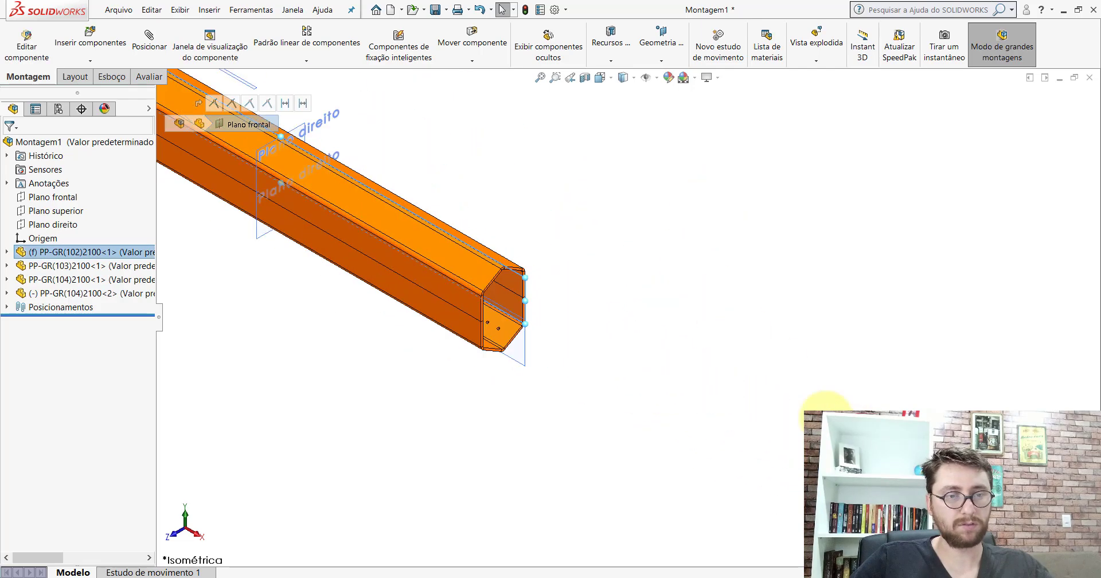
pyautogui.click(569, 296)
pyautogui.scroll(4, 429, 231)
pyautogui.scroll(-4, 315, 196)
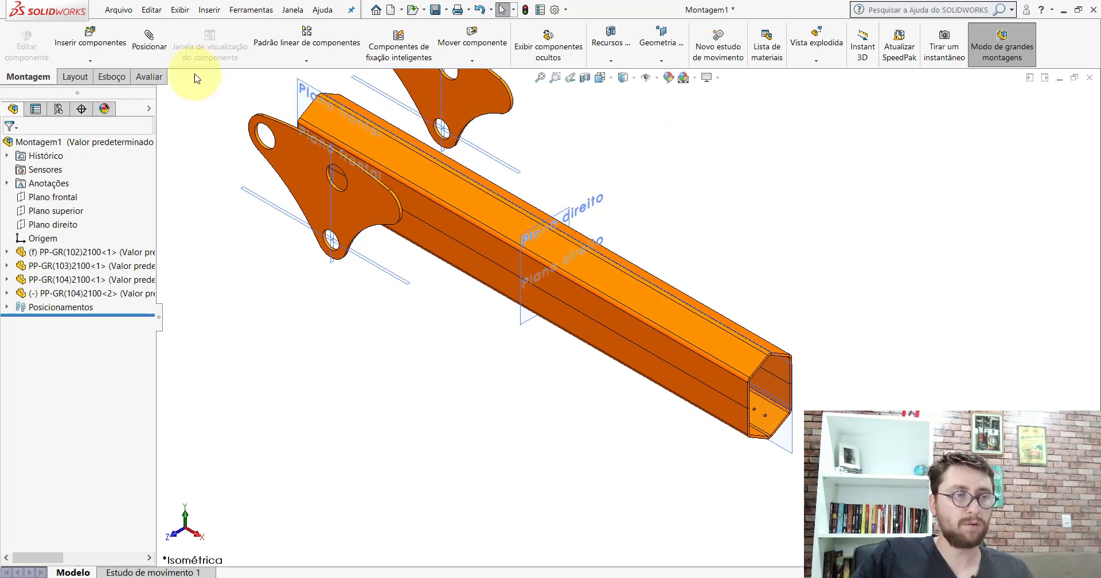
# Step: Add a coincident mate between the inner face of the copied PP-GR(104)2100 plate and PP-GR(102)2100's outer side face
pyautogui.click(149, 37)
pyautogui.scroll(2, 523, 193)
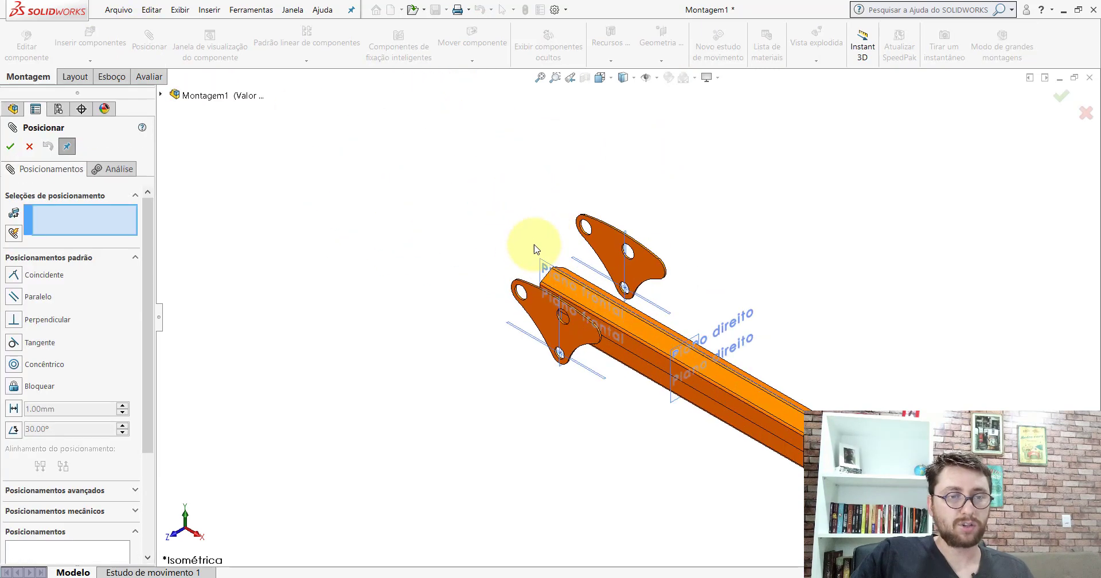
pyautogui.scroll(-6, 654, 343)
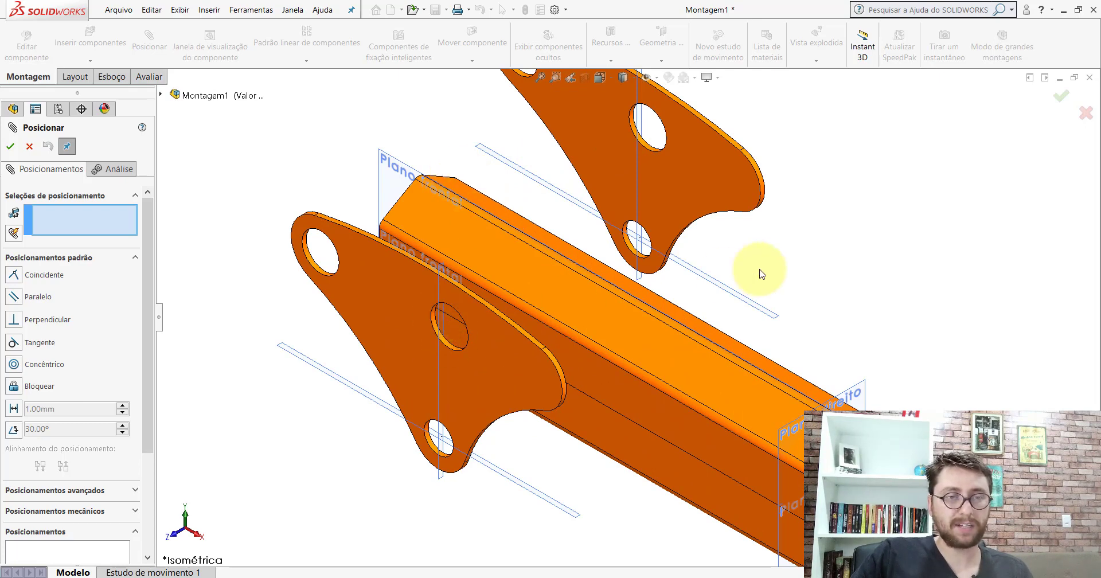
pyautogui.scroll(3, 683, 266)
pyautogui.scroll(-6, 656, 266)
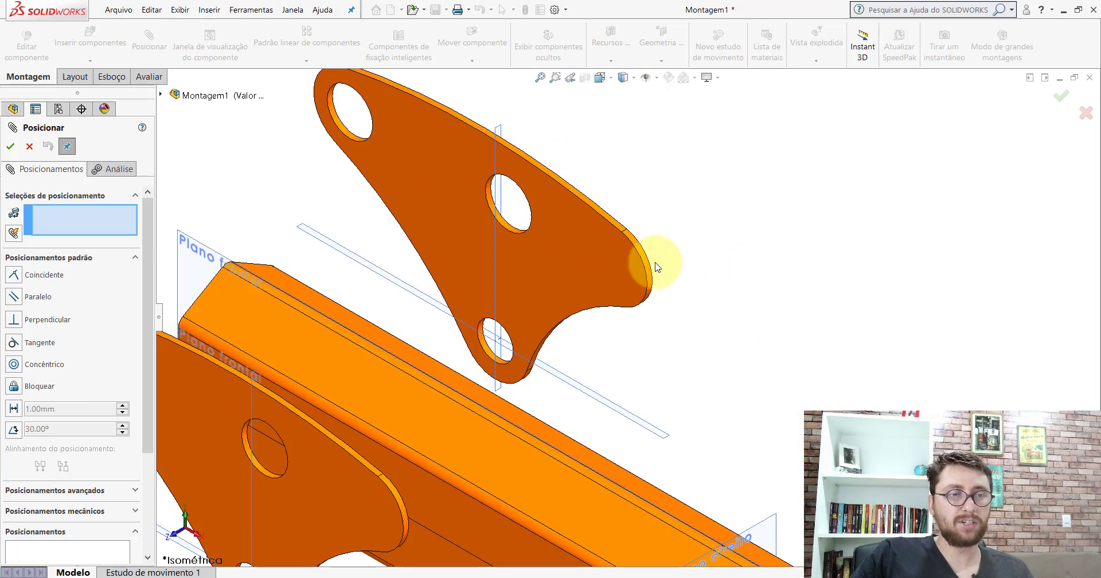
pyautogui.click(429, 133)
pyautogui.scroll(4, 492, 192)
pyautogui.moveTo(531, 211); pyautogui.dragTo(494, 277, button='middle')
pyautogui.scroll(-7, 689, 367)
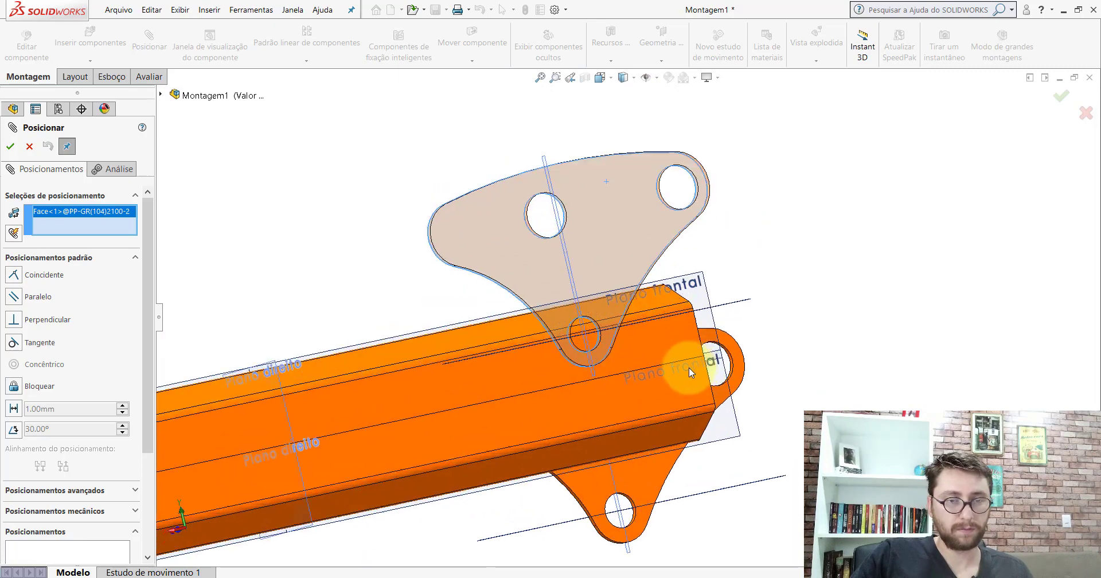
pyautogui.moveTo(687, 364); pyautogui.dragTo(616, 241, button='middle')
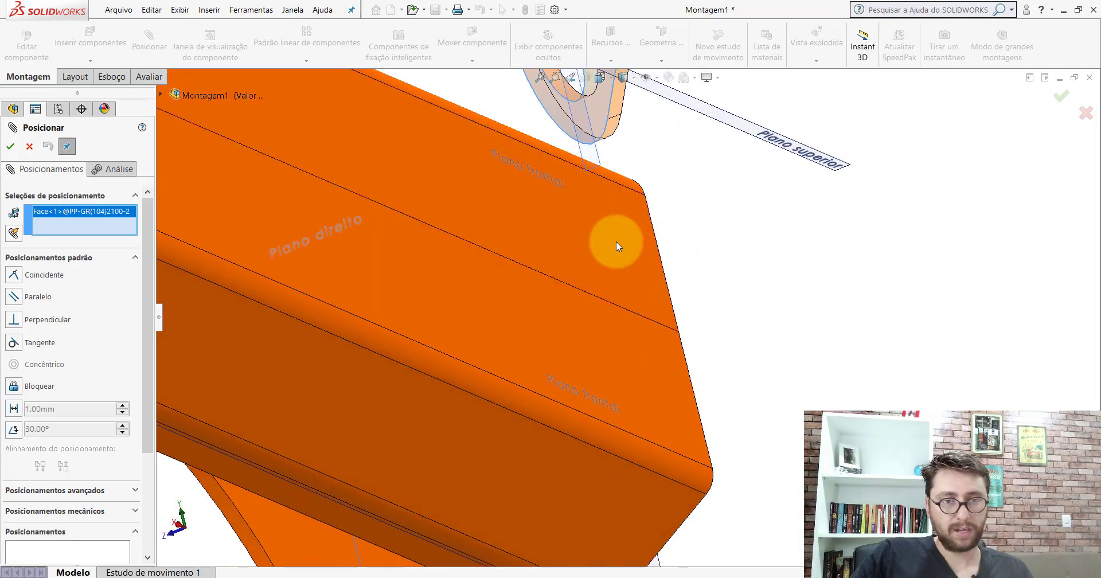
pyautogui.click(615, 240)
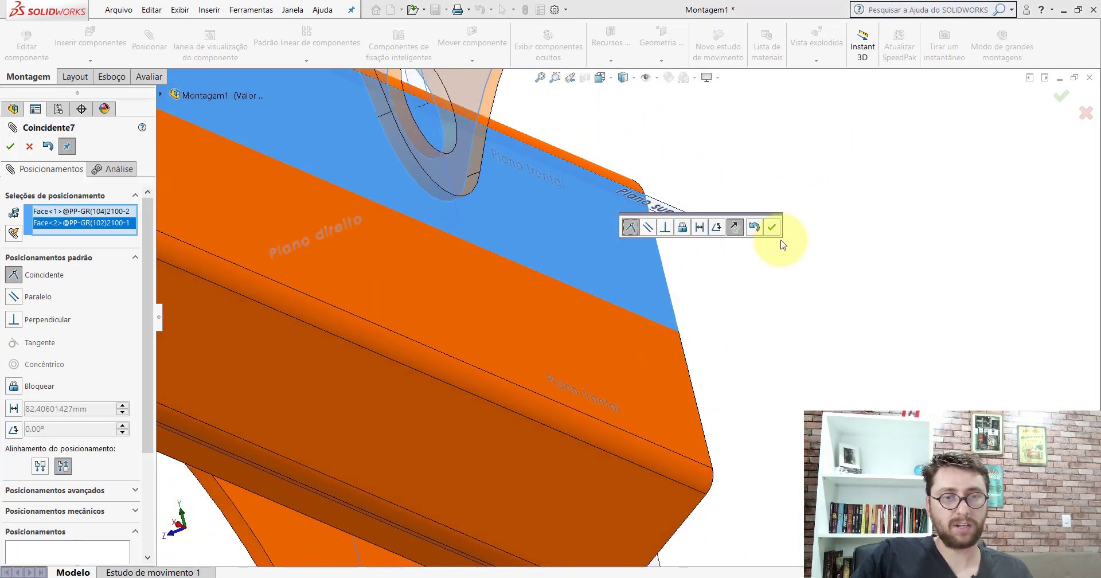
pyautogui.click(772, 227)
# Step: Add a coincident mate between the right planes of the two PP-GR(104)2100 plates
pyautogui.scroll(6, 687, 296)
pyautogui.moveTo(597, 275); pyautogui.dragTo(688, 288, button='middle')
pyautogui.scroll(-3, 685, 267)
pyautogui.click(607, 229)
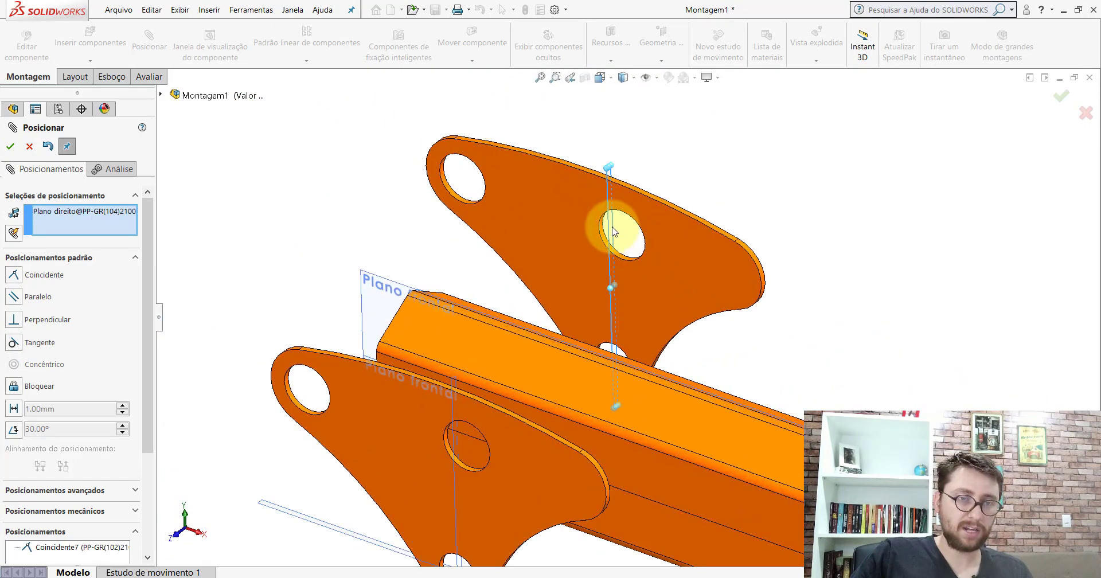
pyautogui.scroll(4, 594, 281)
pyautogui.scroll(-3, 595, 357)
pyautogui.scroll(-2, 596, 362)
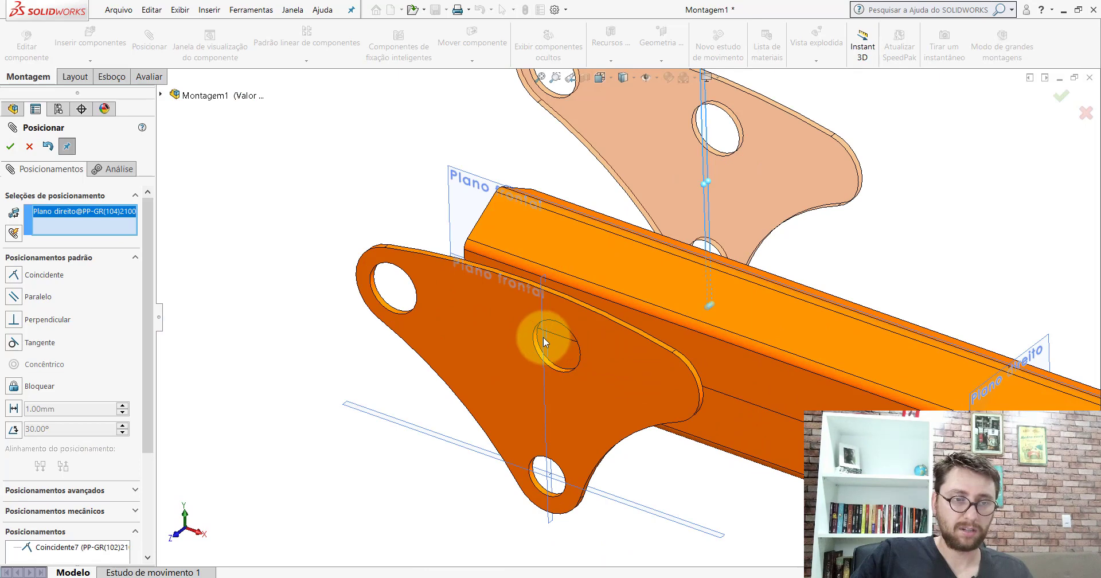
pyautogui.click(543, 337)
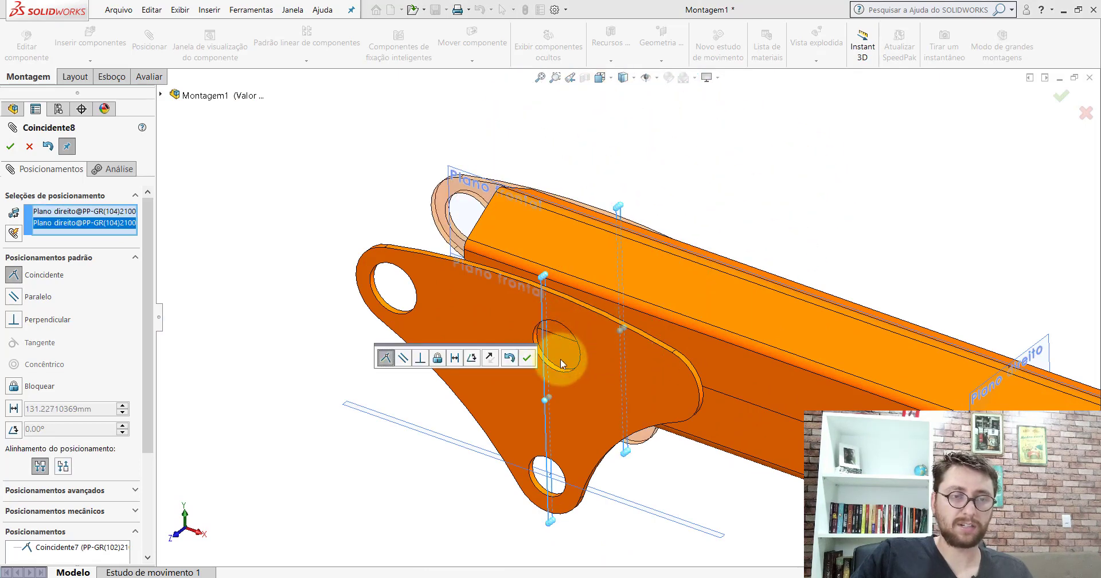
pyautogui.click(526, 358)
# Step: Add a coincident mate between the top planes of the two PP-GR(104)2100 plates and finish mating
pyautogui.scroll(3, 648, 341)
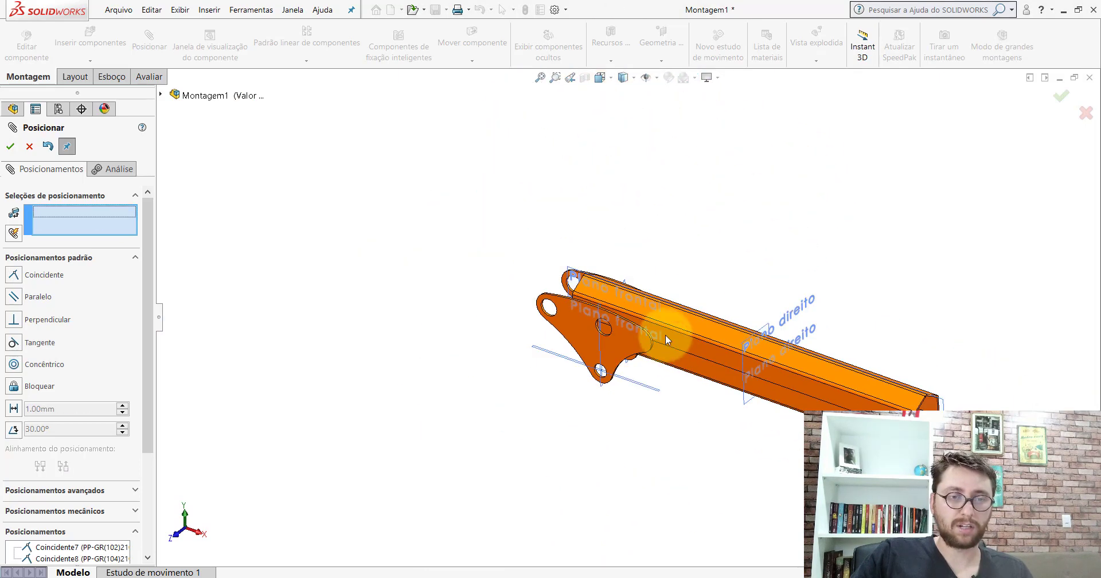
pyautogui.moveTo(665, 334); pyautogui.dragTo(618, 321, button='middle')
pyautogui.scroll(-5, 579, 338)
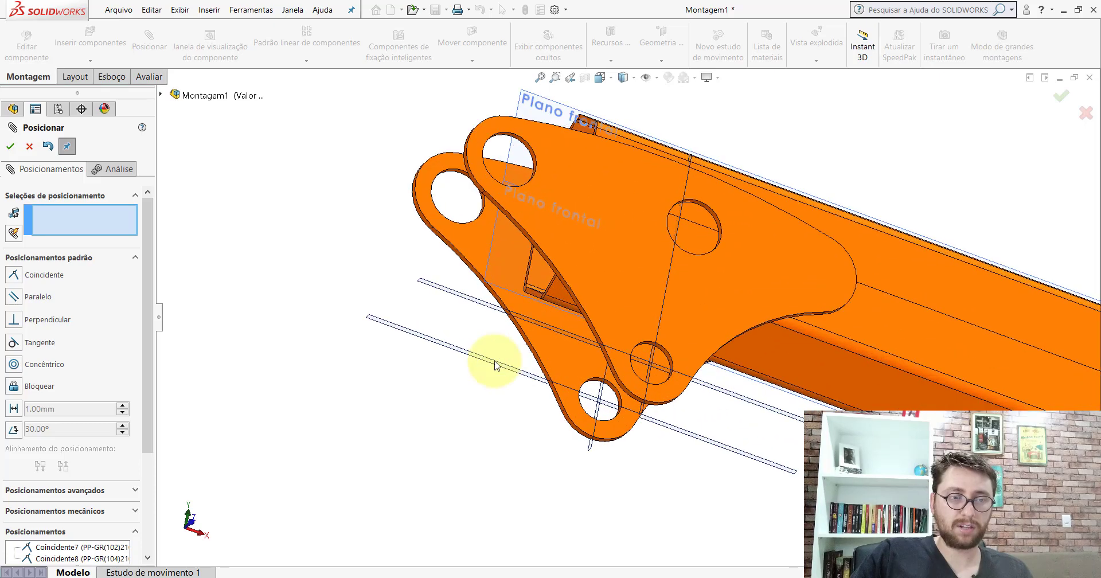
pyautogui.click(455, 353)
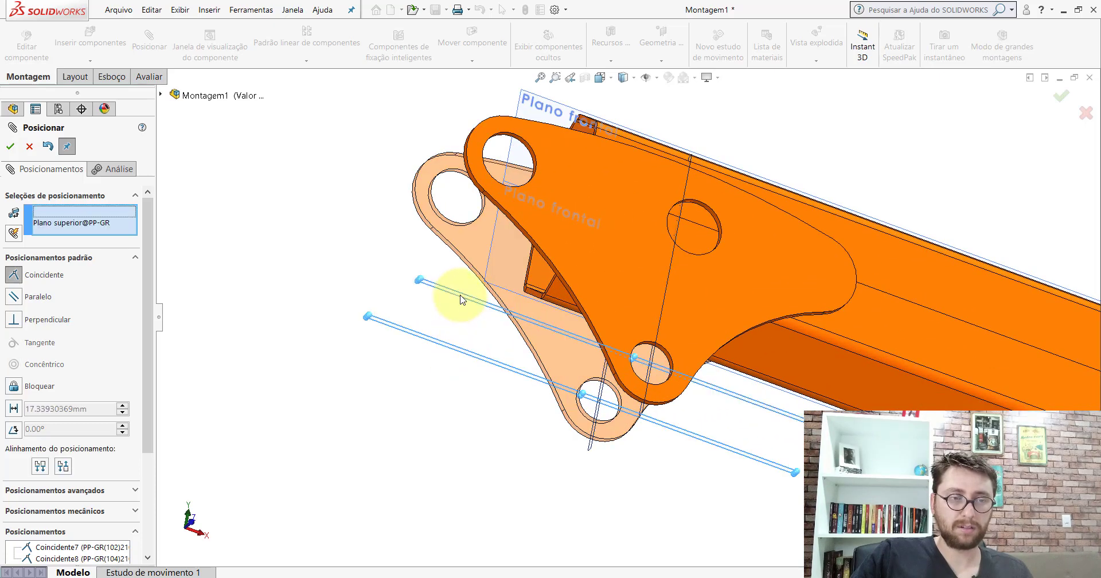
pyautogui.click(462, 298)
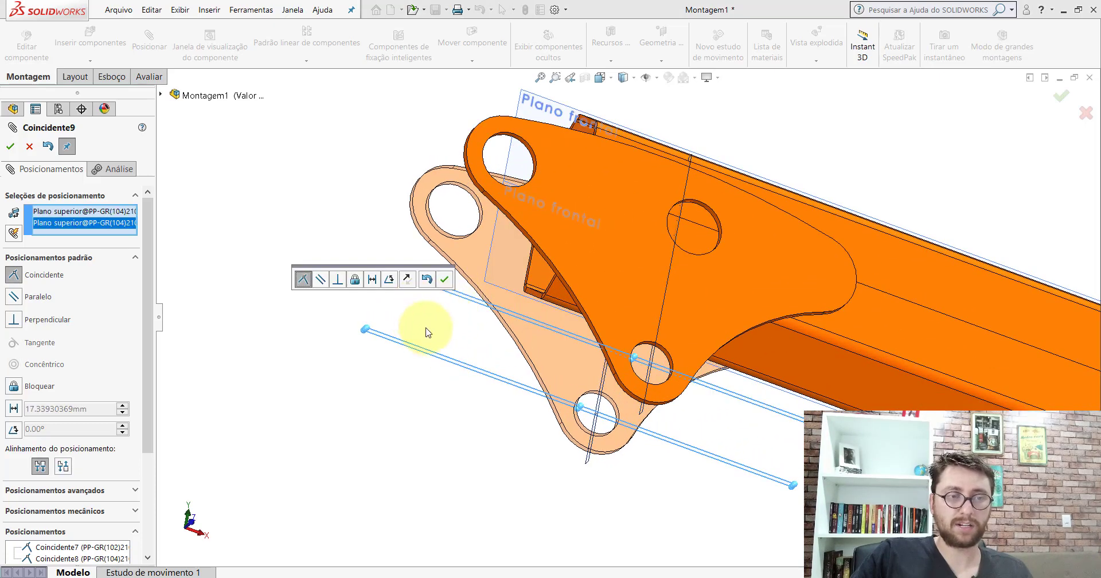
pyautogui.click(443, 280)
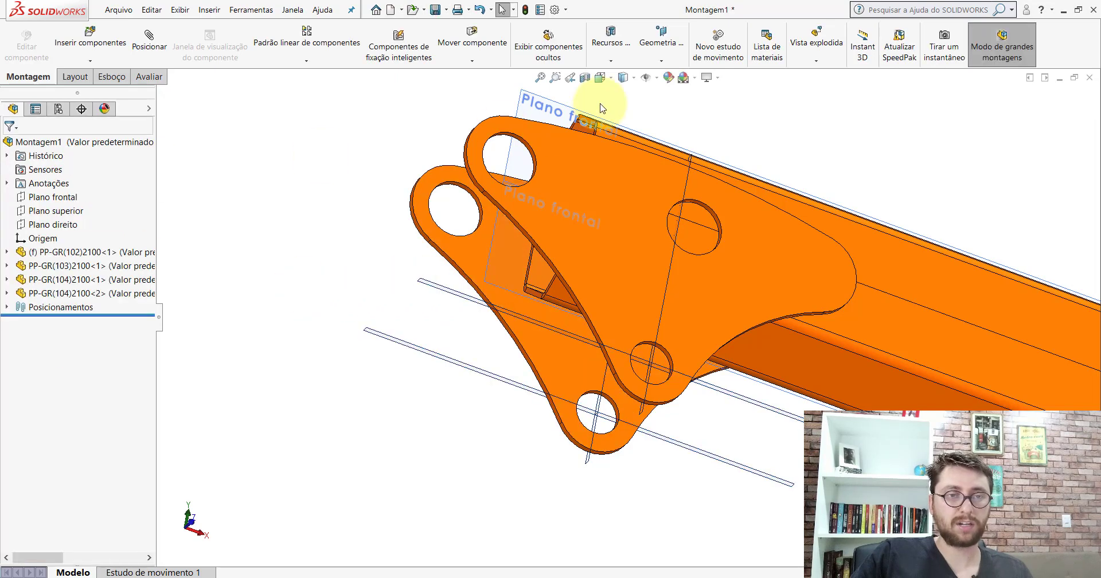
# Step: Hide the reference planes and return the assembly to the isometric view
pyautogui.click(646, 80)
pyautogui.click(600, 82)
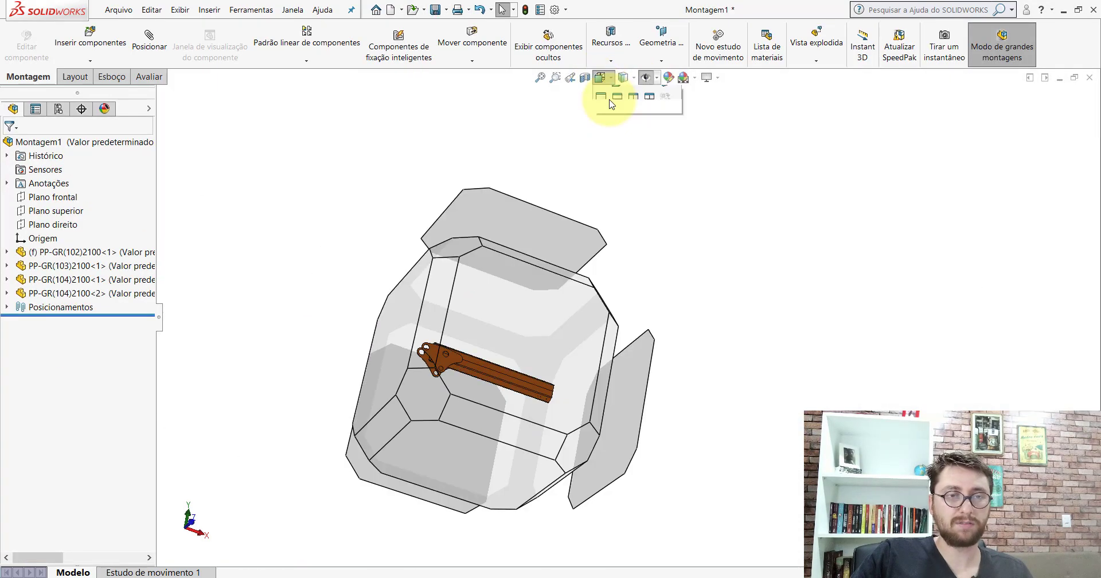
pyautogui.click(655, 98)
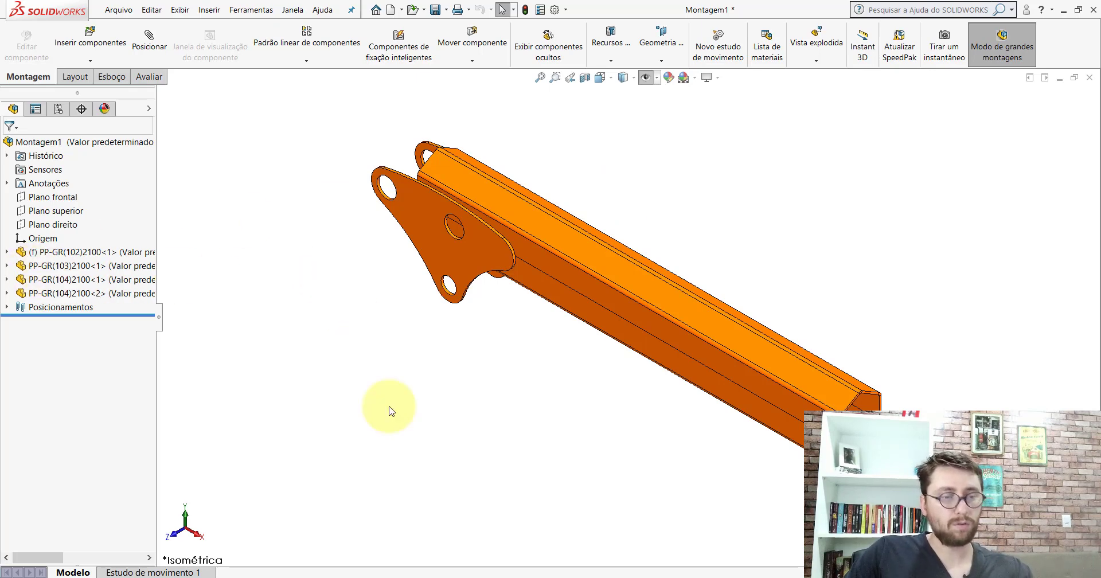
# Step: Switch to the PM-GR(030)2100_ reference assembly, hide its reference planes, and show all components in the isometric view
pyautogui.moveTo(510, 573)
pyautogui.click(357, 533)
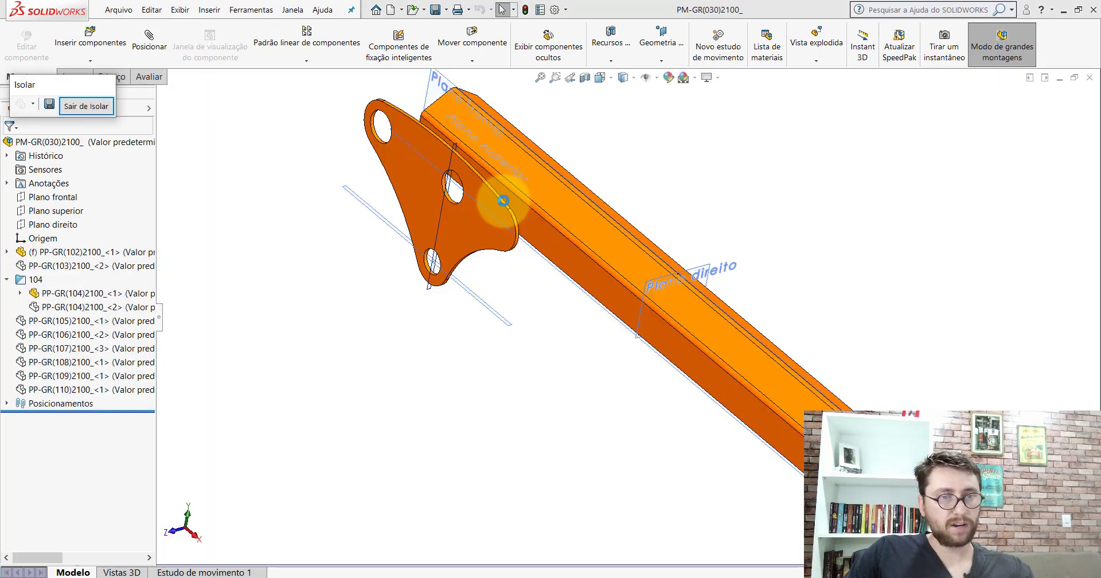
pyautogui.click(645, 78)
pyautogui.click(86, 107)
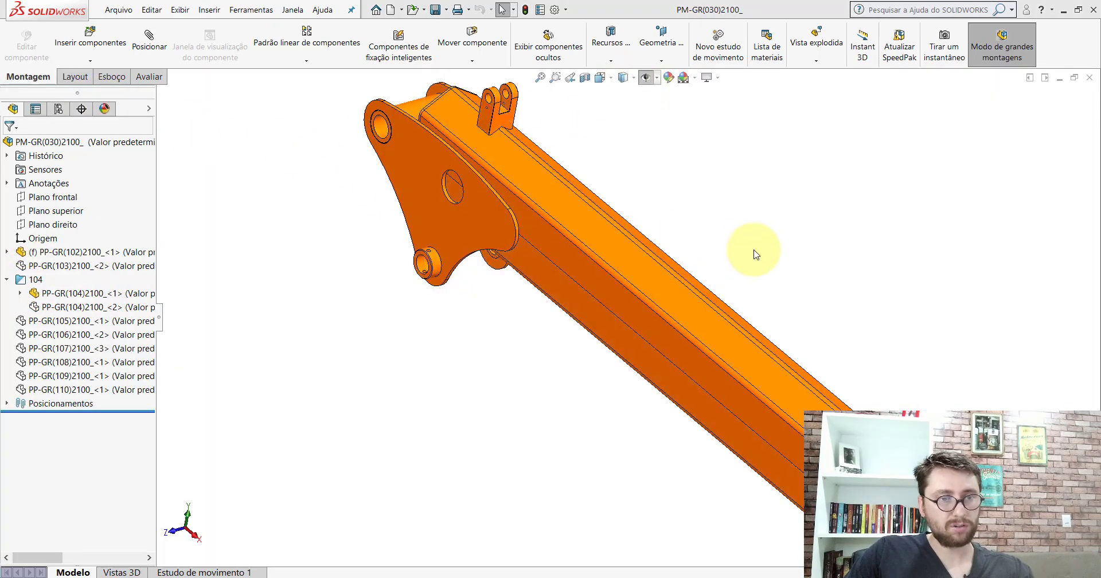
pyautogui.press('f')
pyautogui.click(600, 78)
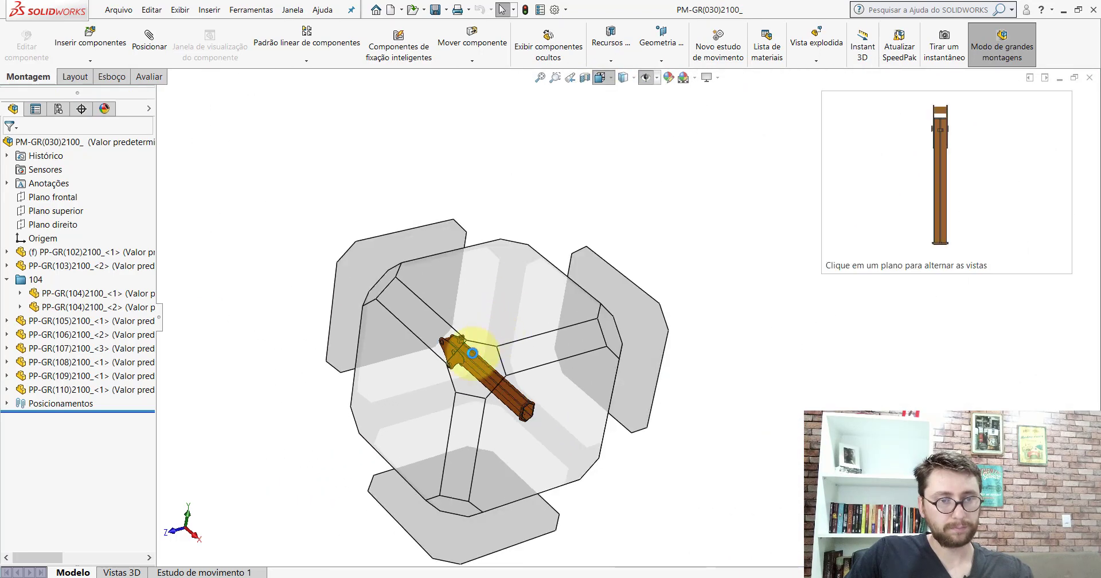
pyautogui.click(468, 359)
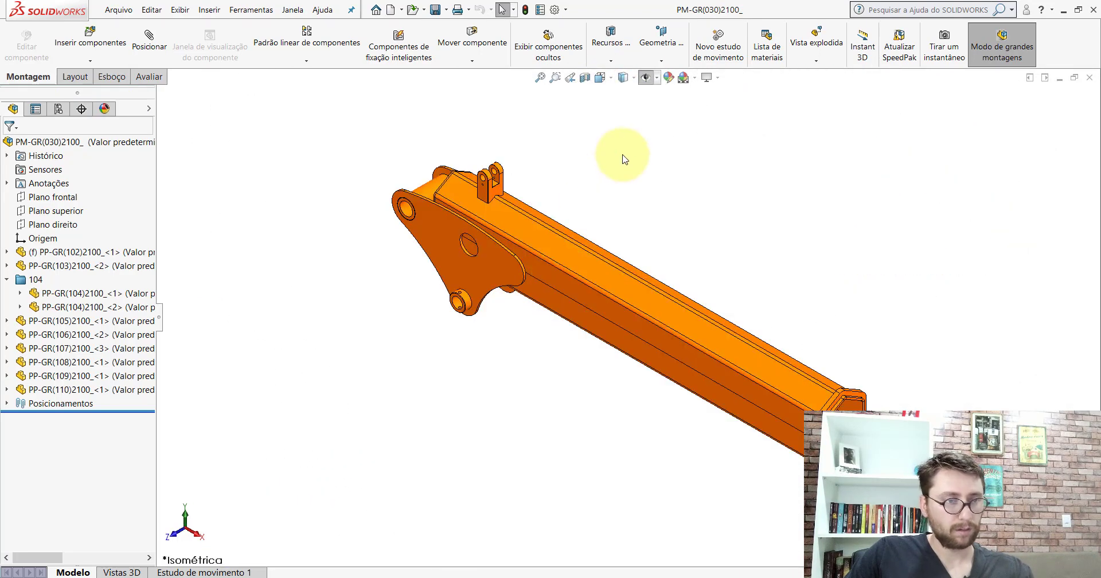
# Step: Collapse the 104 folder and highlight PP-GR(105)2100_ to examine where it sits on the boom
pyautogui.click(8, 279)
pyautogui.click(48, 296)
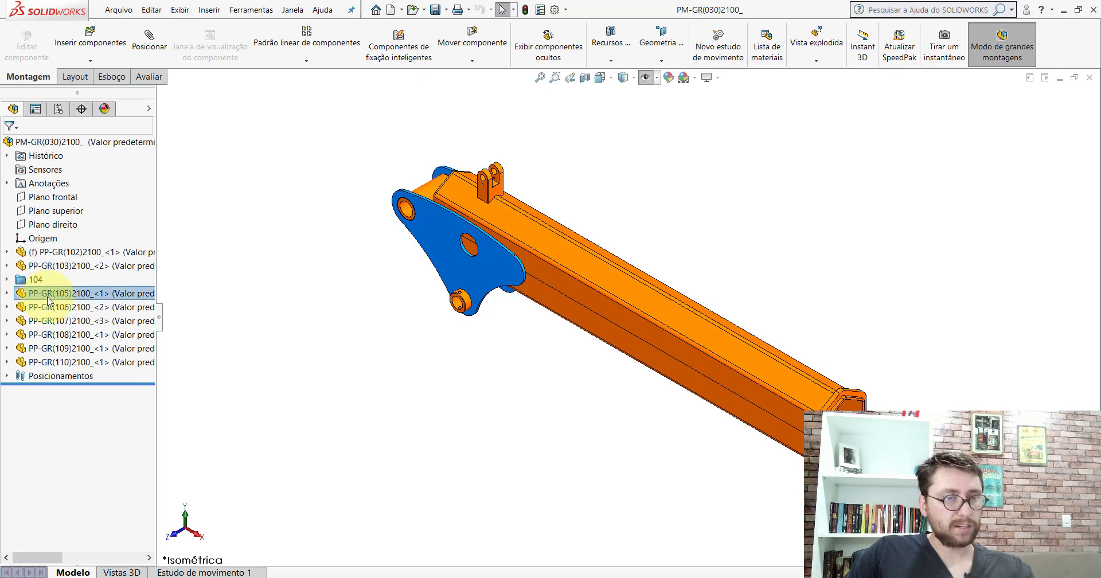
pyautogui.scroll(-7, 505, 219)
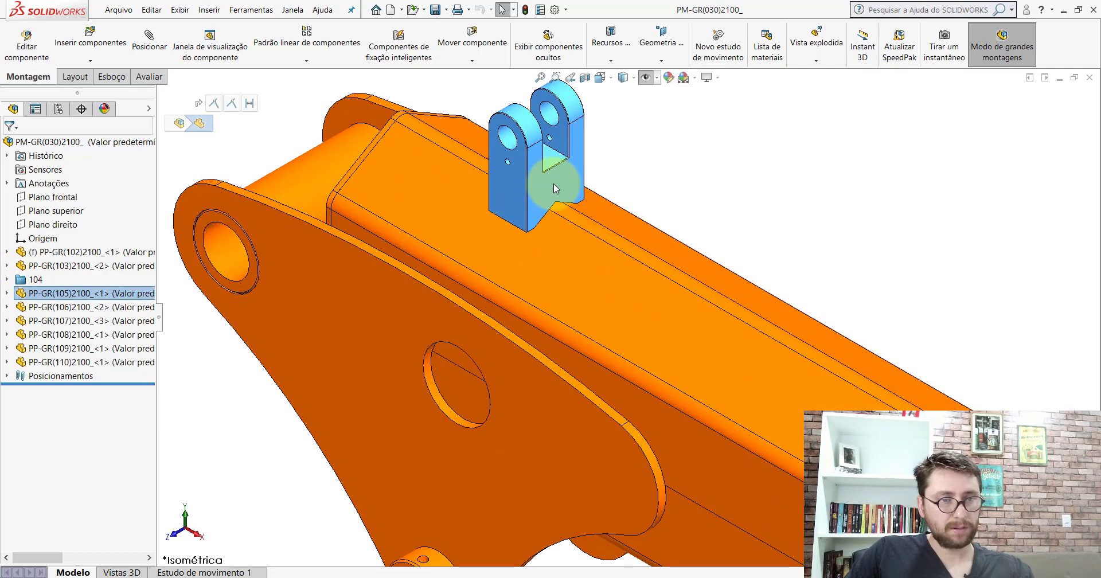
pyautogui.scroll(5, 557, 204)
pyautogui.click(484, 148)
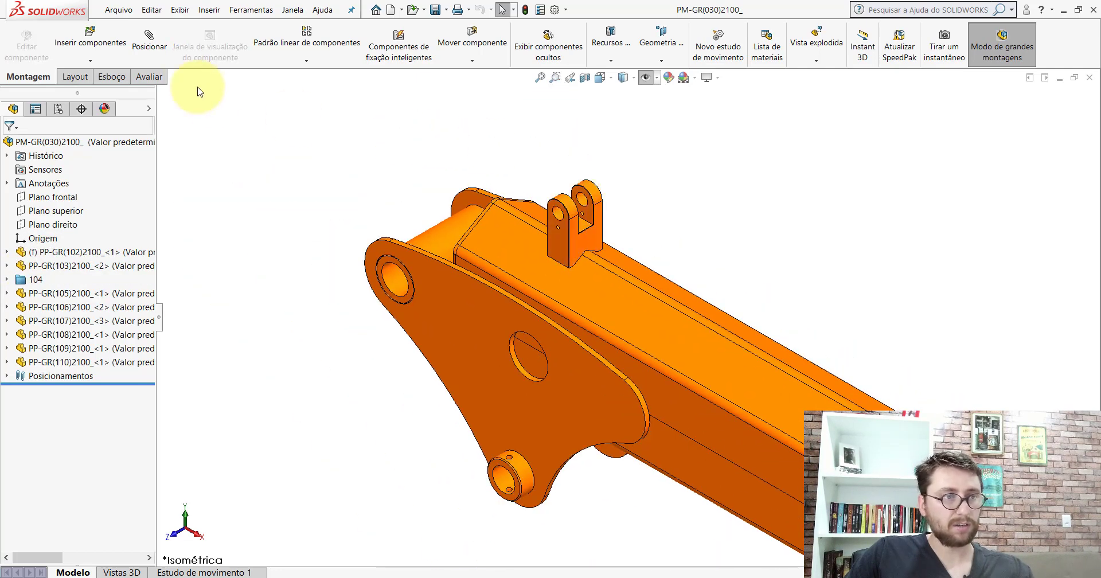
# Step: Display the reference planes around the PP-GR(105)2100_ bracket on the boom
pyautogui.click(147, 76)
pyautogui.click(230, 46)
pyautogui.scroll(-5, 589, 239)
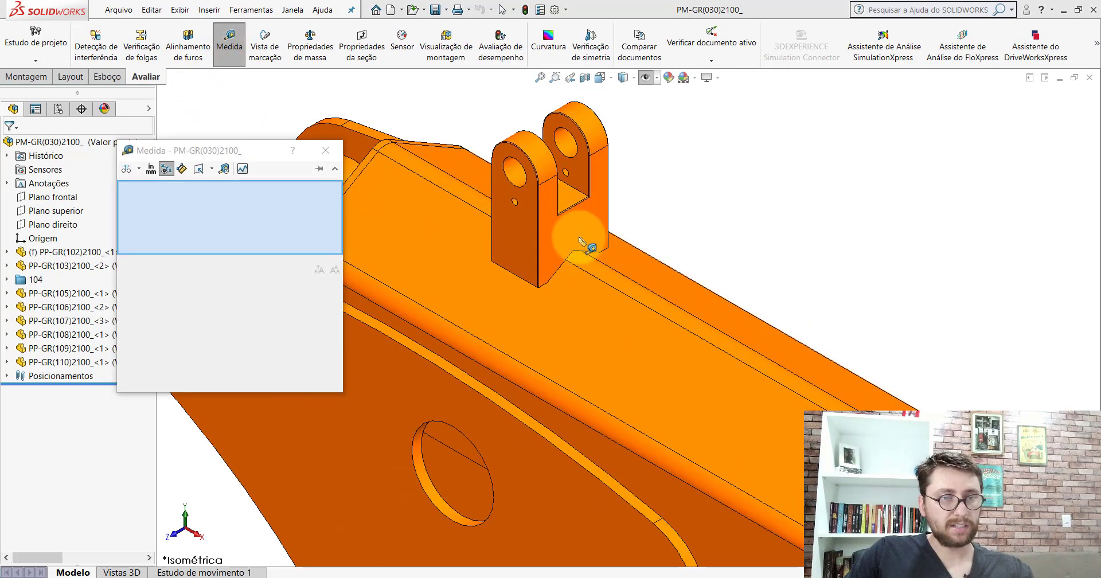
pyautogui.scroll(3, 579, 233)
pyautogui.moveTo(608, 234); pyautogui.dragTo(521, 266, button='middle')
pyautogui.scroll(-4, 533, 244)
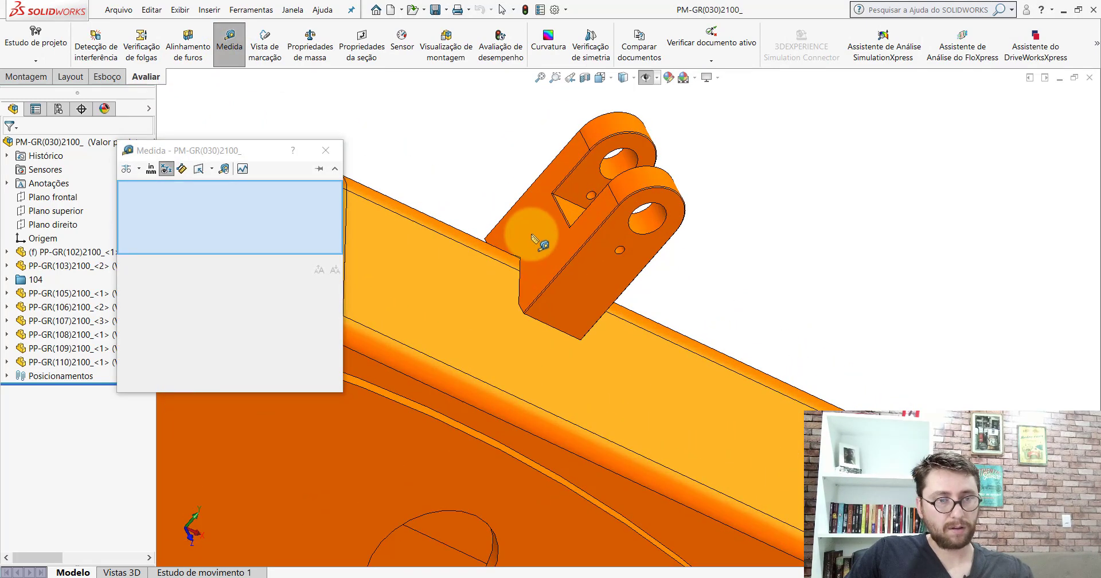
pyautogui.press('Escape')
pyautogui.click(645, 77)
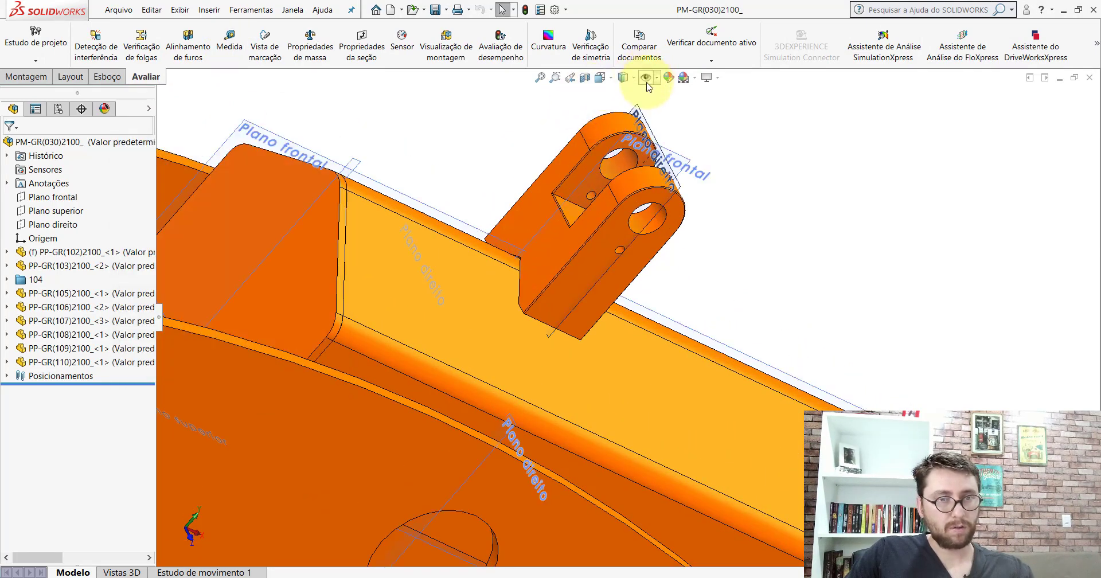
# Step: Measure the distance between PP-GR(105)2100_'s right plane and the front edge of PP-GR(102)2100_'s upper face
pyautogui.click(229, 41)
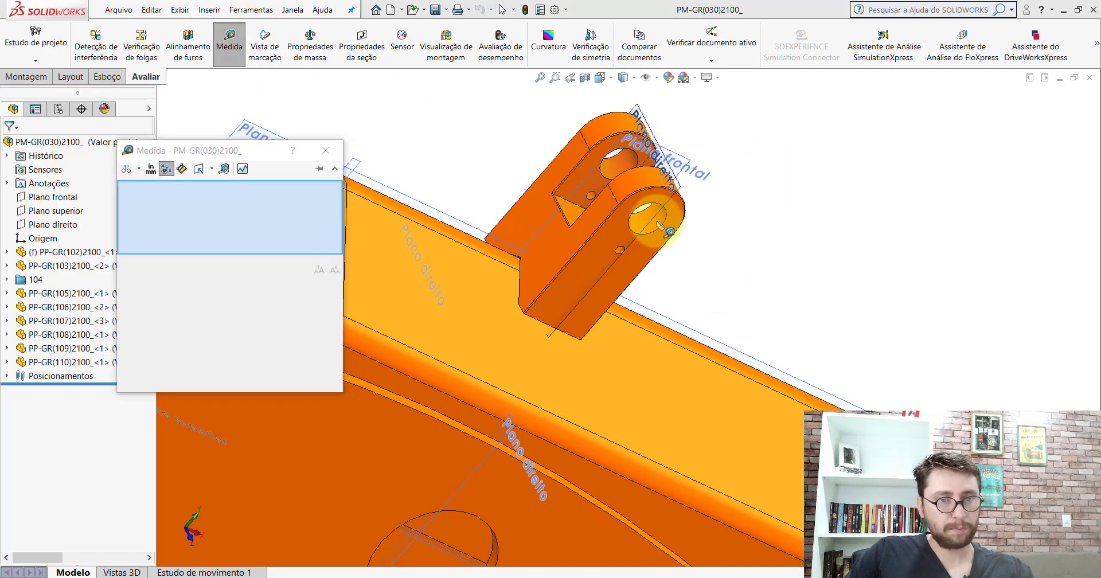
pyautogui.click(656, 223)
pyautogui.scroll(4, 511, 246)
pyautogui.scroll(-6, 539, 313)
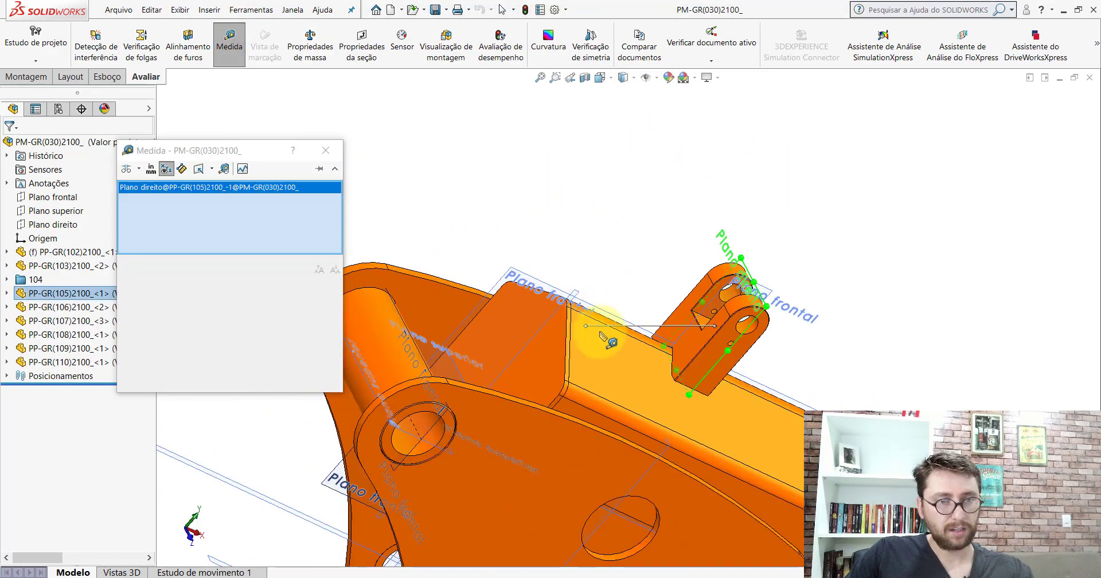
pyautogui.click(508, 295)
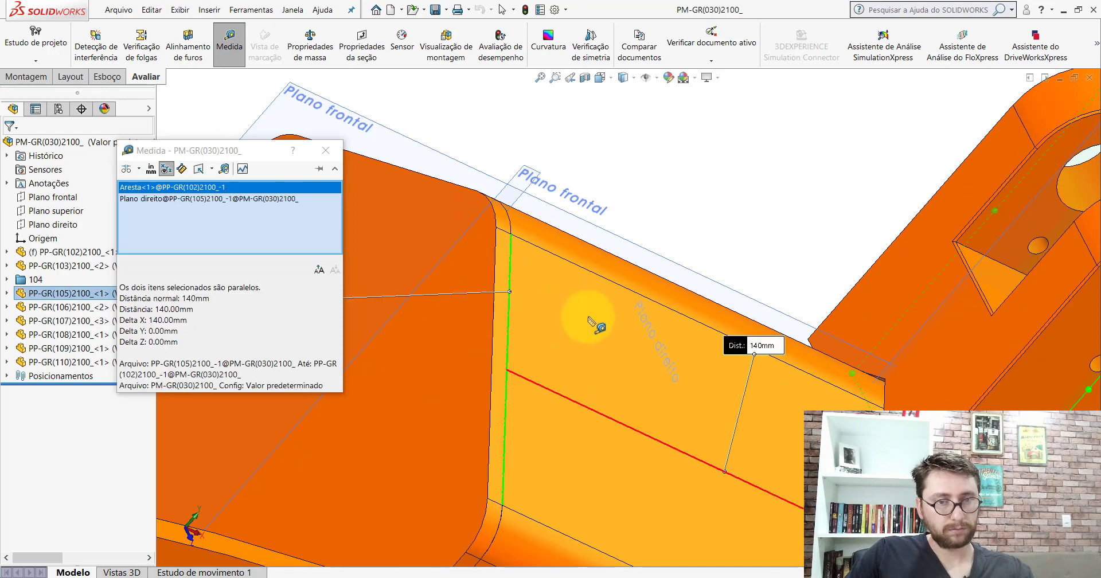
pyautogui.scroll(4, 585, 318)
pyautogui.press('Escape')
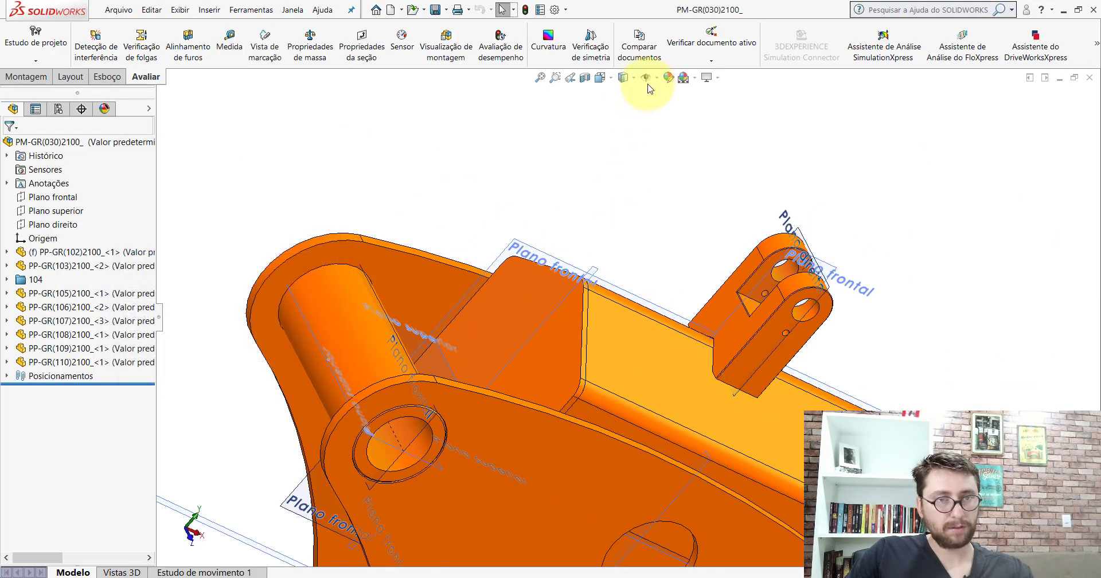
# Step: Hide the reference planes, restore the isometric view, and switch back to the Montagem1 assembly
pyautogui.click(600, 78)
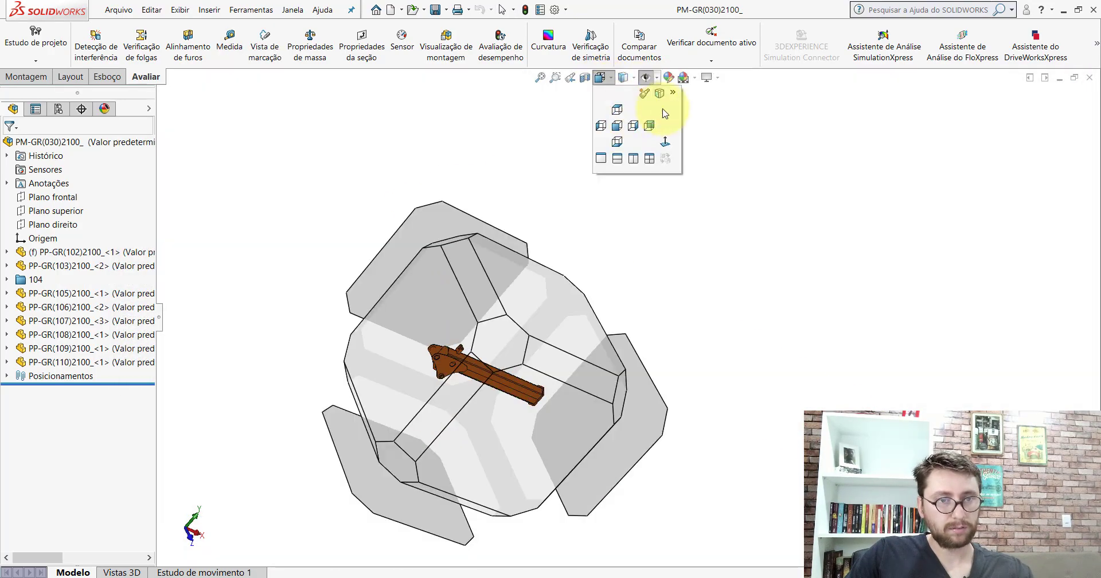
pyautogui.click(650, 125)
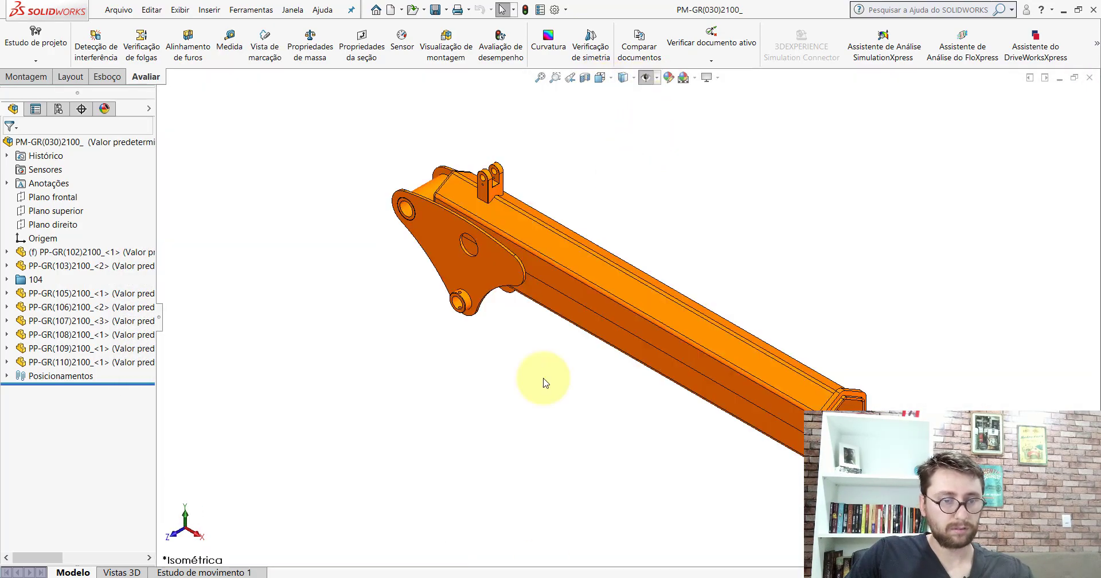
pyautogui.click(622, 518)
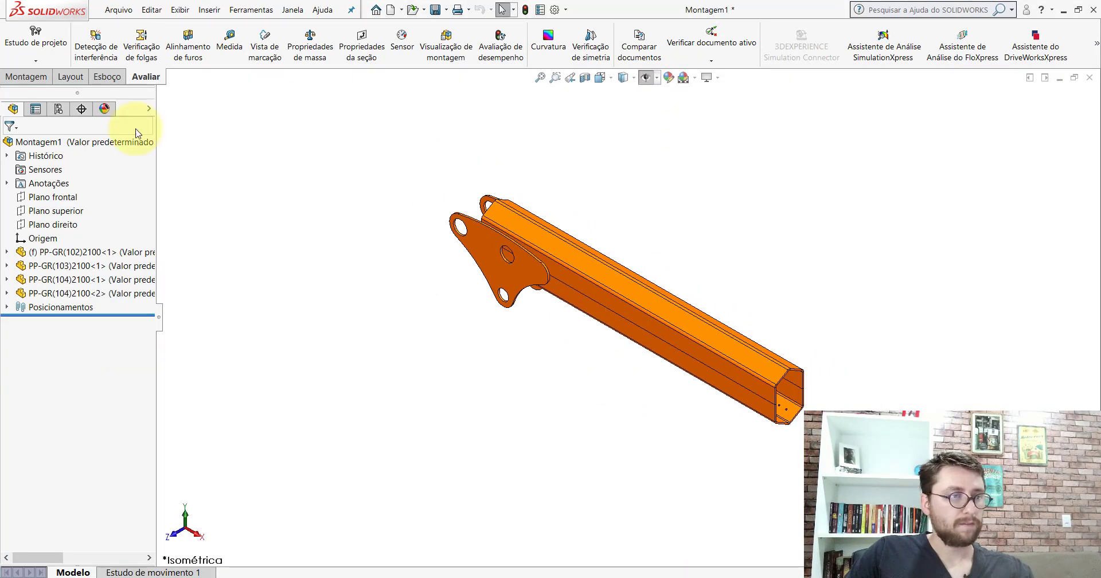
# Step: Insert the part PP-GR(105)2100 into the assembly, placing it freely above the boom near the PP-GR(104)2100 plates
pyautogui.click(26, 76)
pyautogui.click(90, 37)
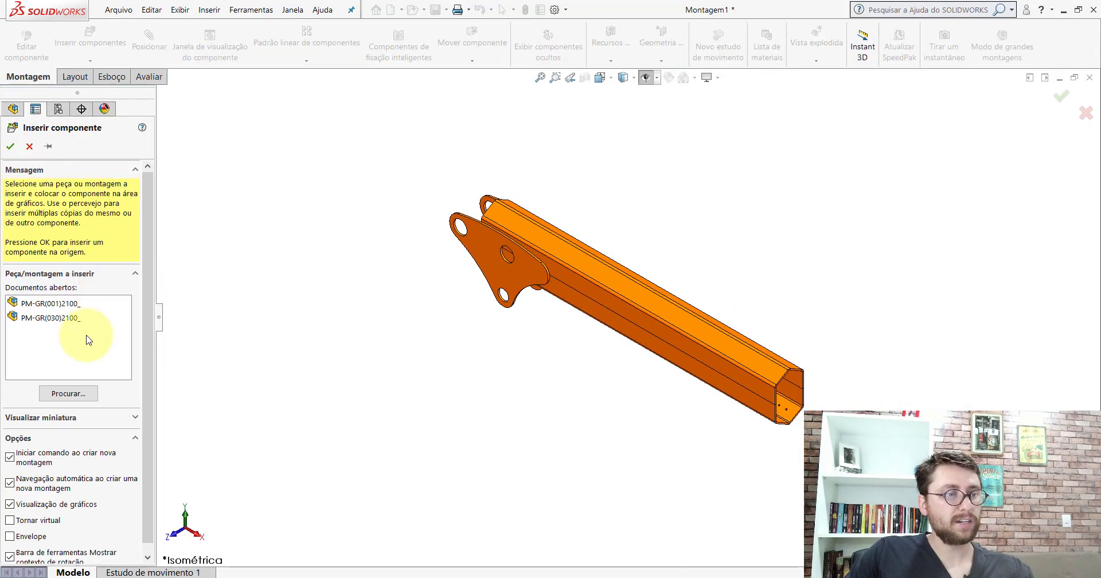
pyautogui.click(68, 394)
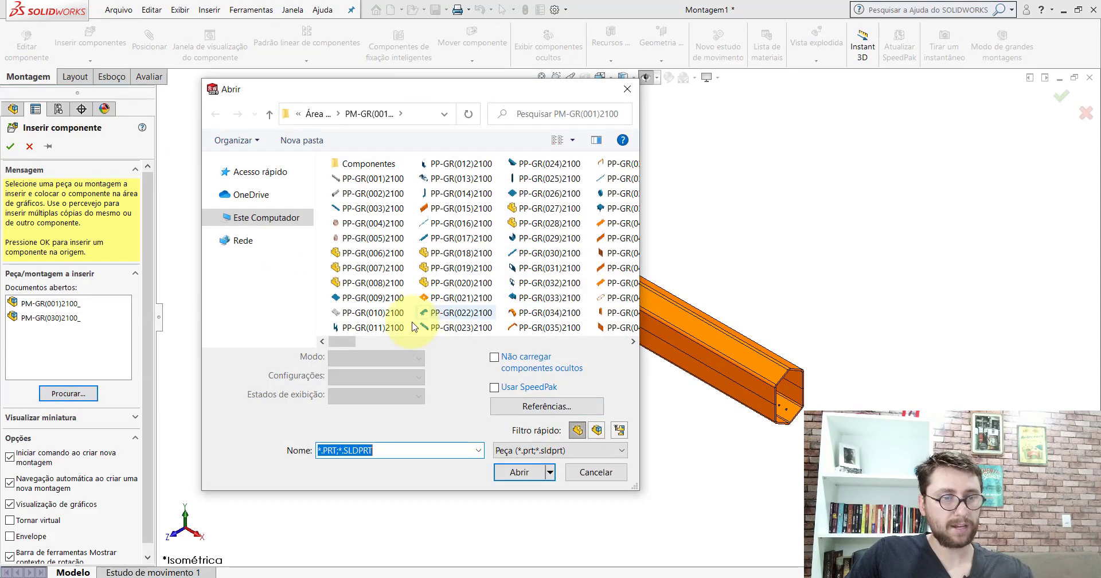
pyautogui.moveTo(343, 341); pyautogui.dragTo(505, 332)
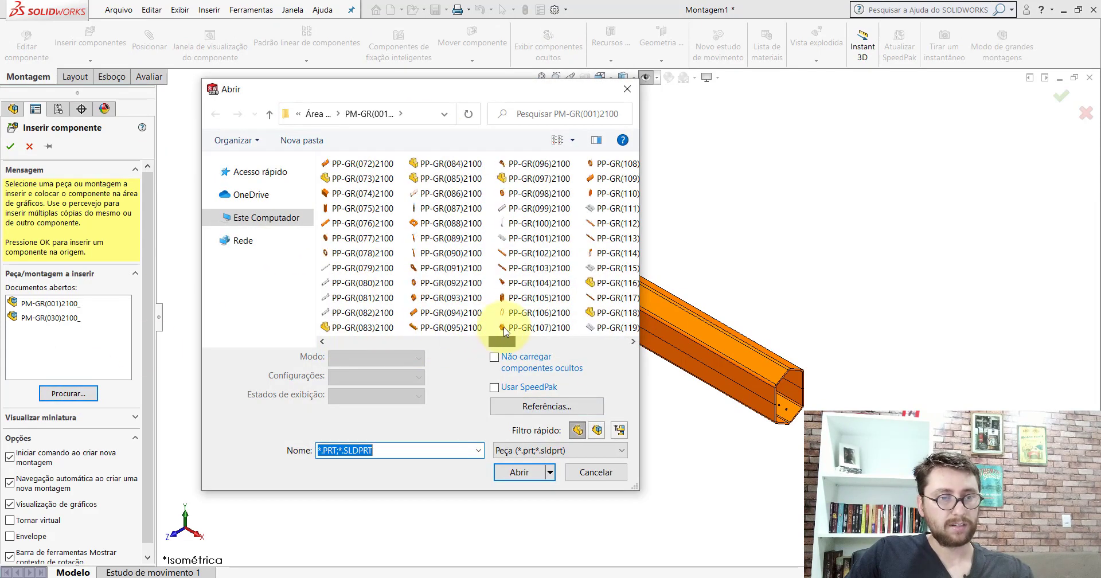
pyautogui.click(526, 300)
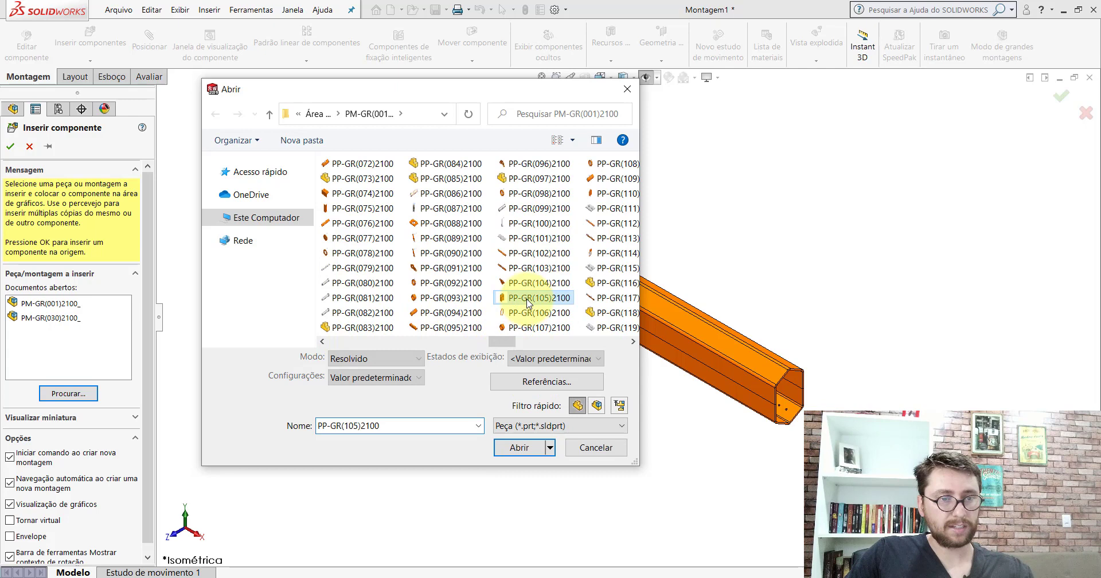
pyautogui.click(523, 447)
pyautogui.scroll(-5, 525, 195)
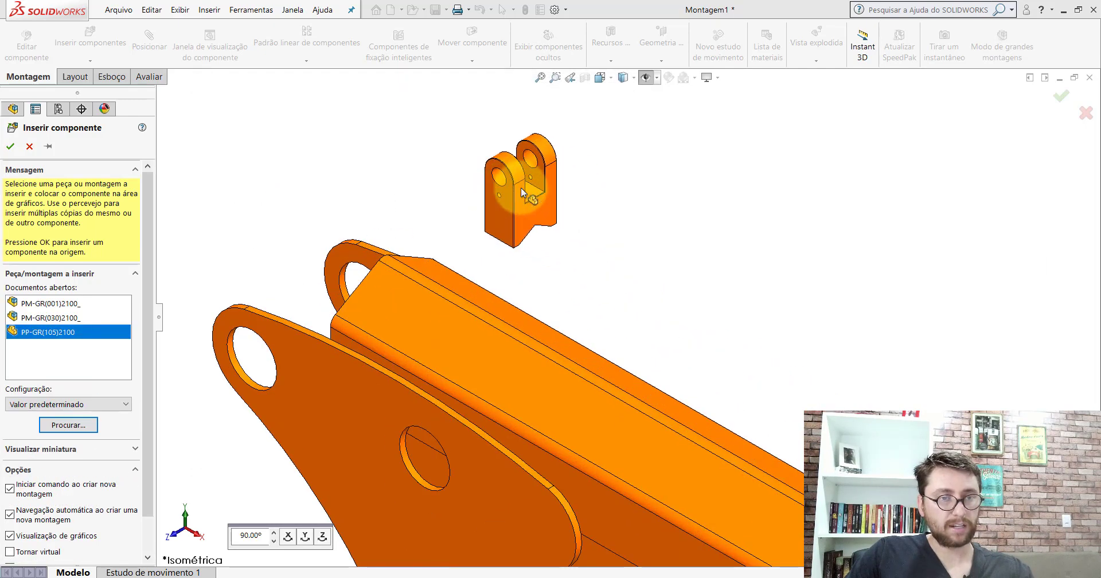
pyautogui.click(570, 109)
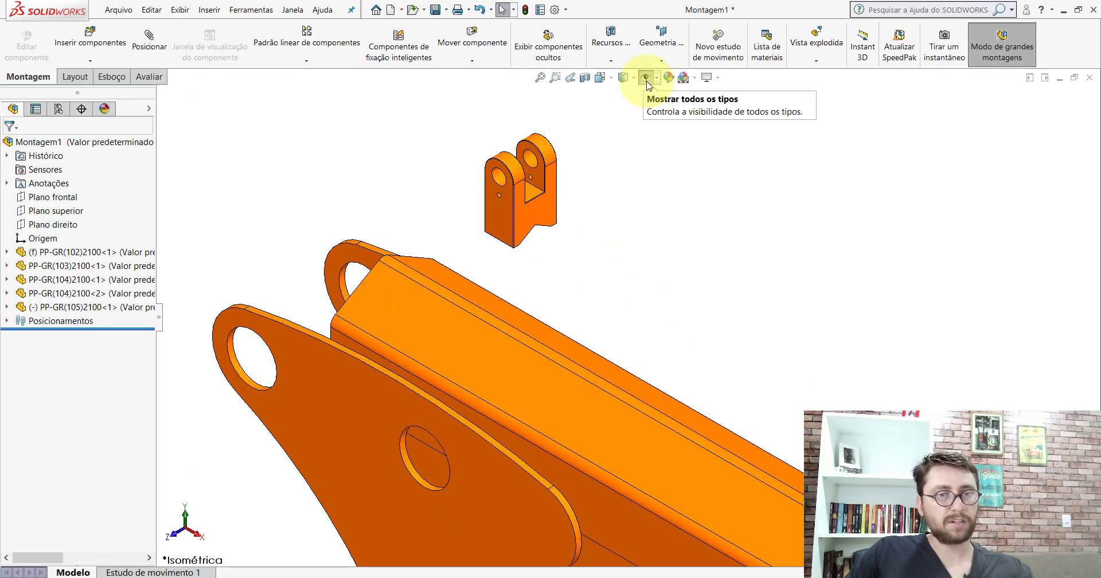
# Step: Add a coincident mate between the front planes of PP-GR(105)2100 and PP-GR(102)2100, with the reference planes shown only for selection
pyautogui.click(646, 81)
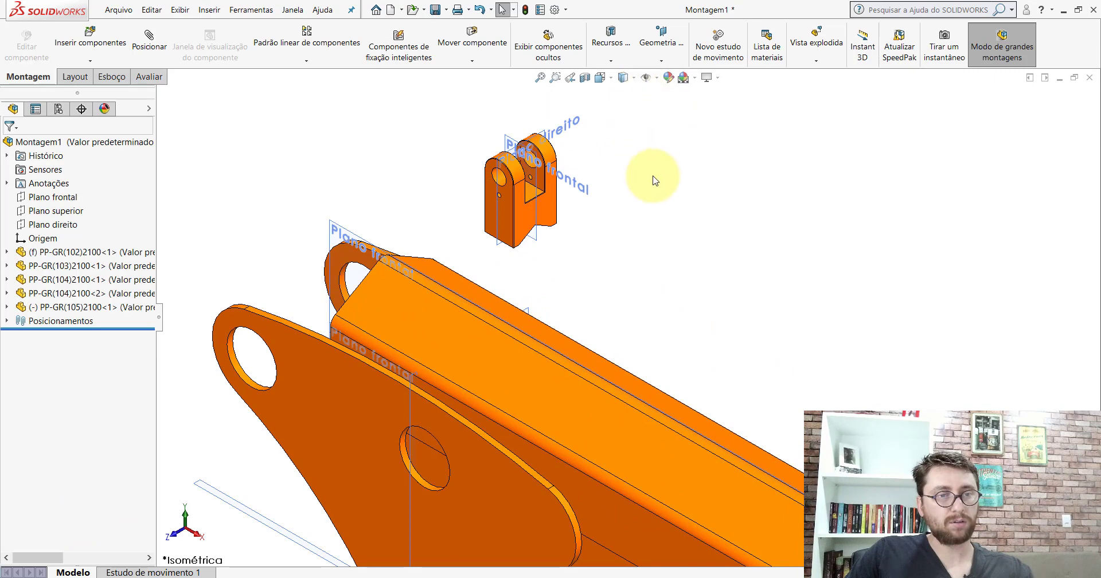
pyautogui.click(144, 40)
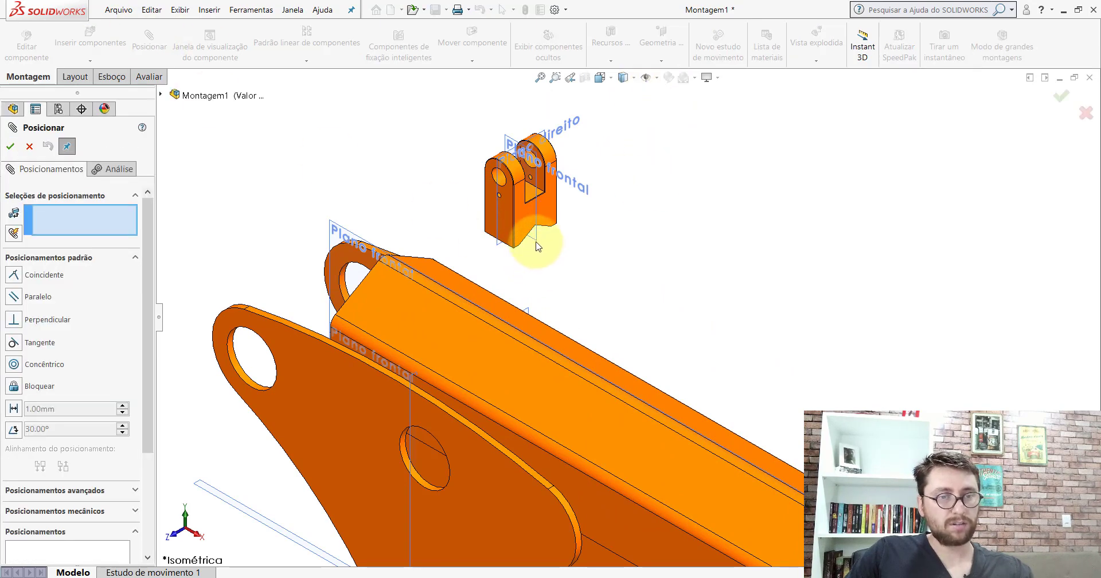
pyautogui.click(538, 211)
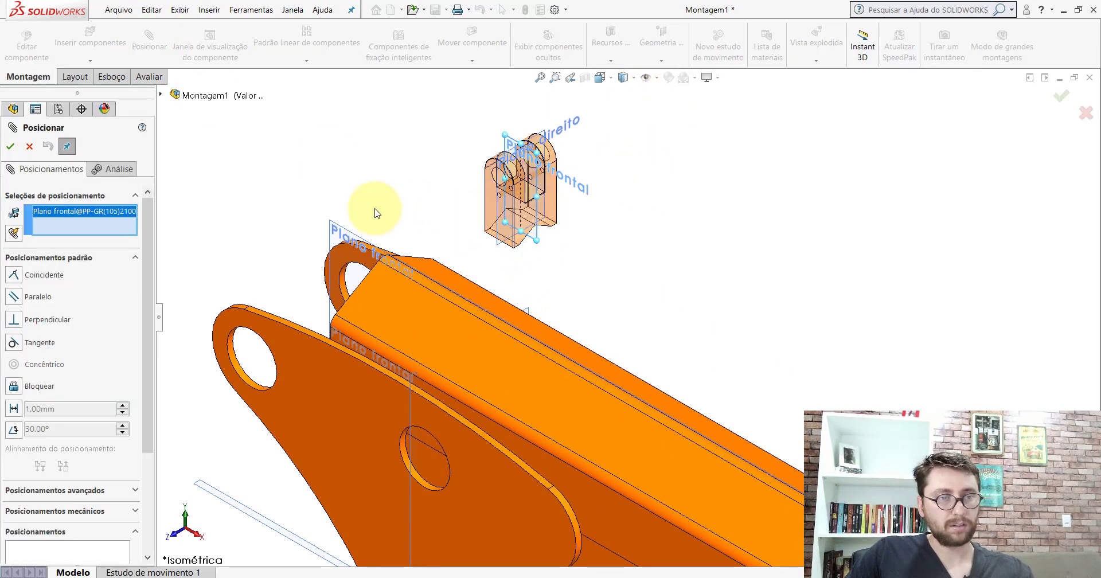
pyautogui.click(345, 233)
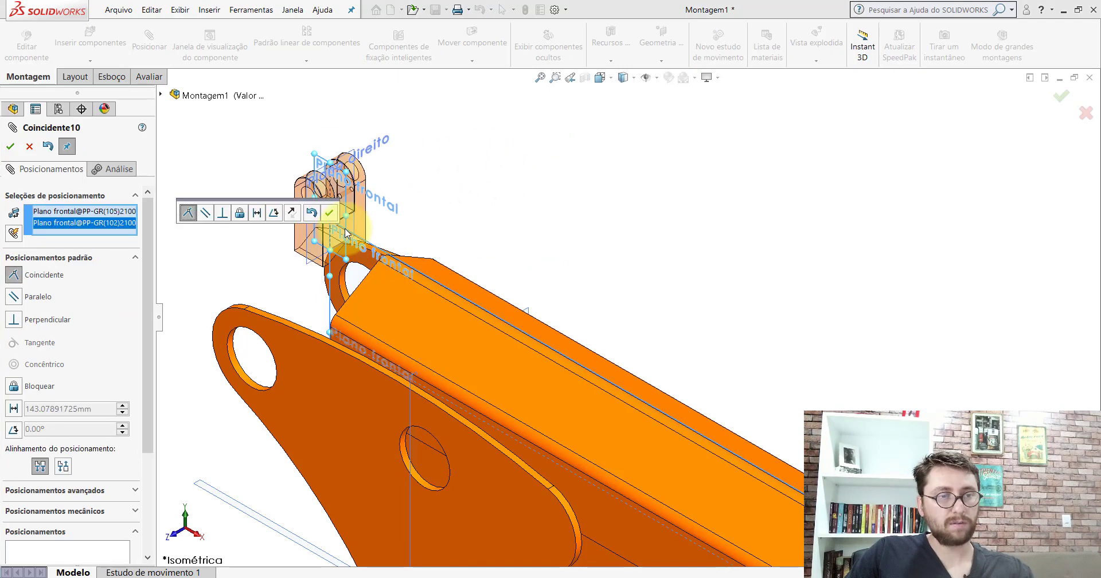
pyautogui.click(331, 214)
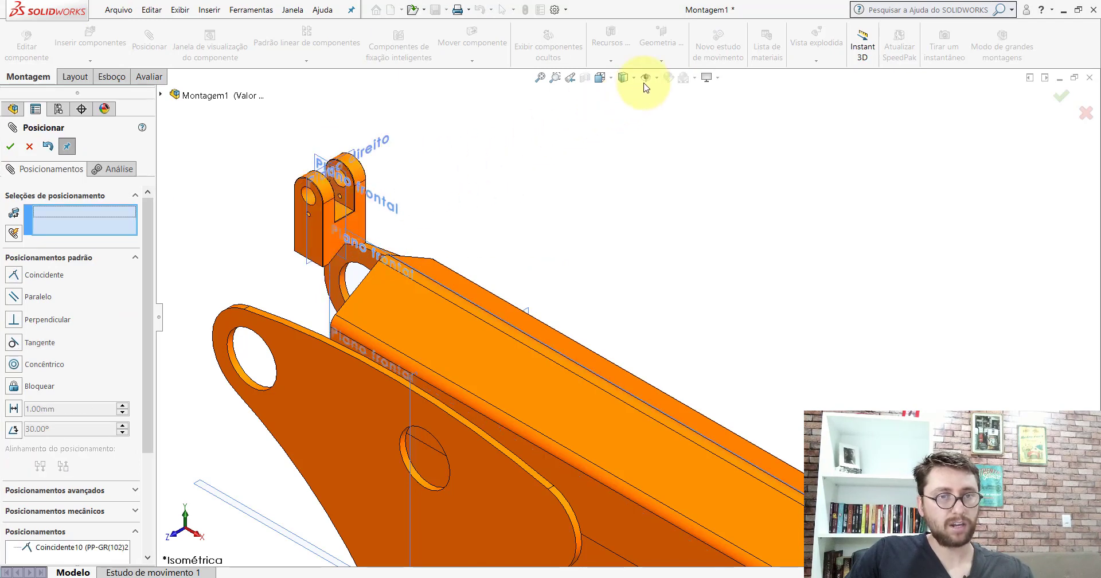
pyautogui.click(646, 80)
# Step: Try to add a coincident mate between PP-GR(105)2100's angled underside face and PP-GR(102)2100's sloped upper face, and clear the selections
pyautogui.moveTo(430, 245); pyautogui.dragTo(551, 138, button='middle')
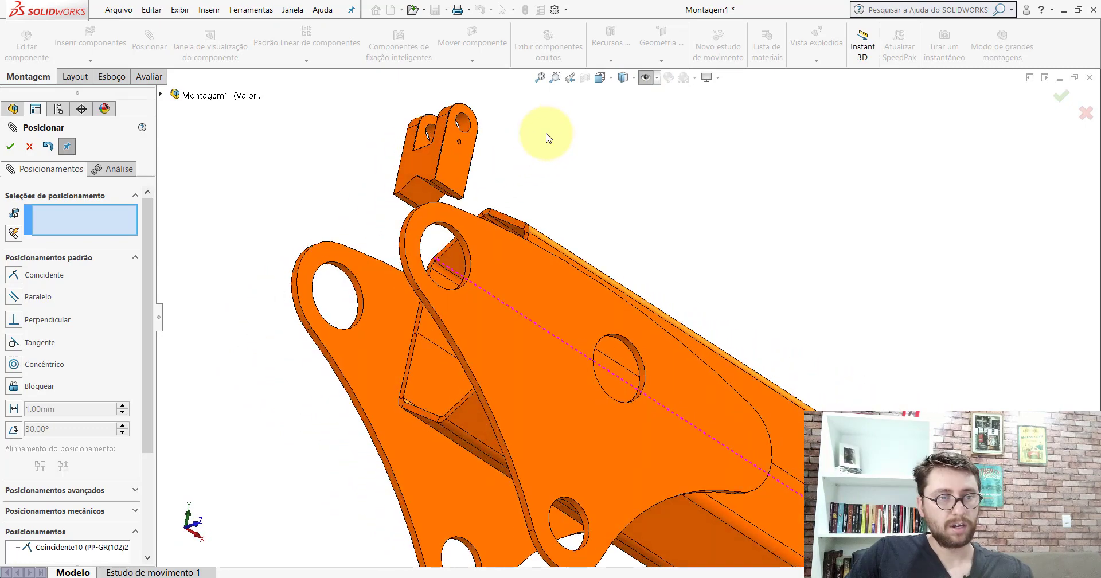
pyautogui.scroll(-3, 446, 208)
pyautogui.click(433, 214)
pyautogui.moveTo(433, 214); pyautogui.dragTo(596, 314, button='middle')
pyautogui.scroll(-2, 622, 312)
pyautogui.click(621, 311)
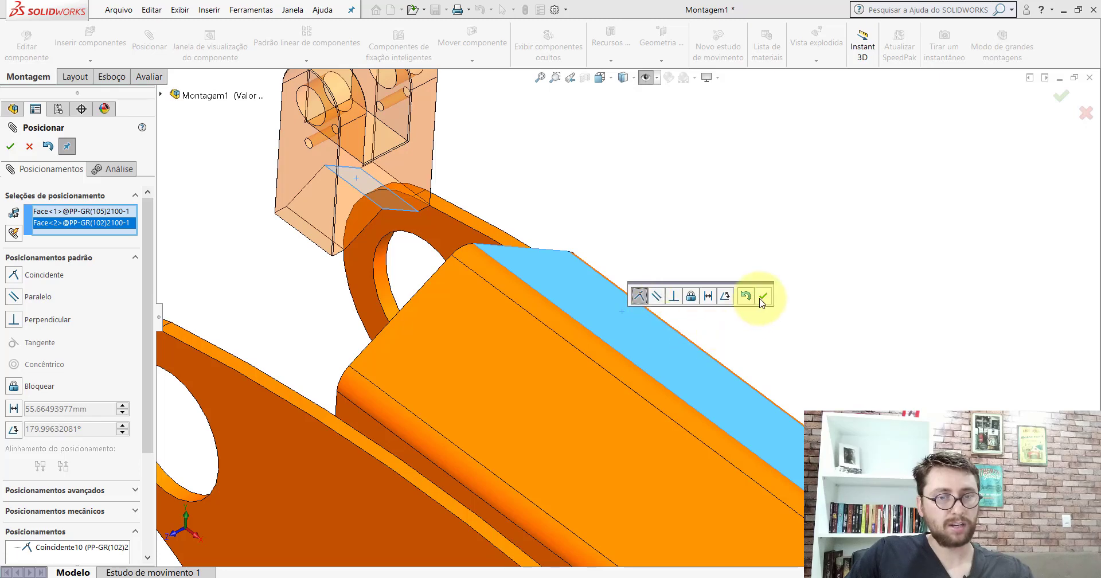
pyautogui.scroll(5, 758, 303)
pyautogui.scroll(-3, 757, 320)
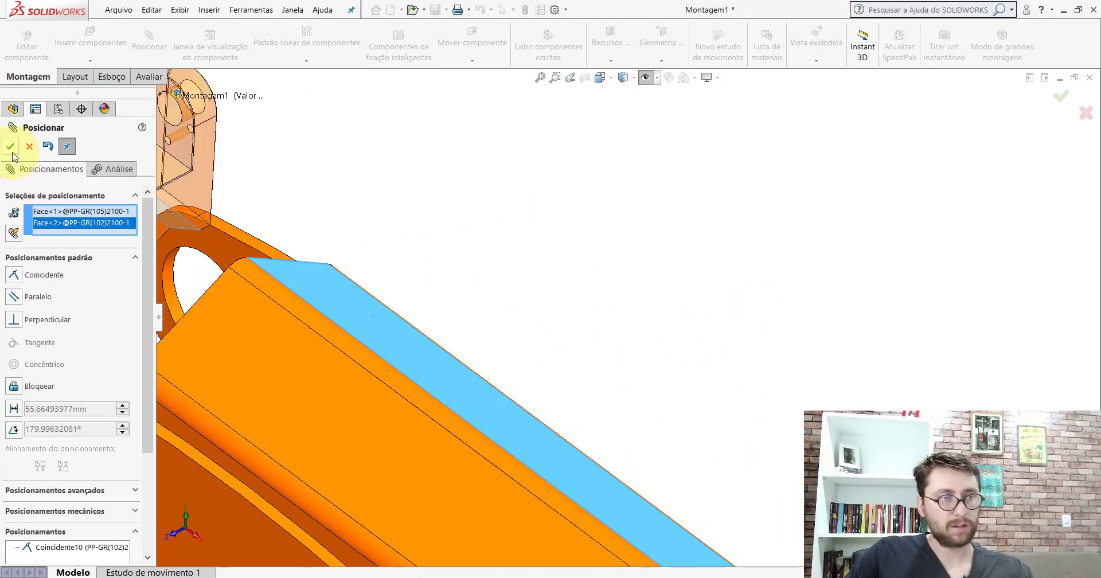
pyautogui.scroll(3, 477, 300)
pyautogui.scroll(-3, 470, 296)
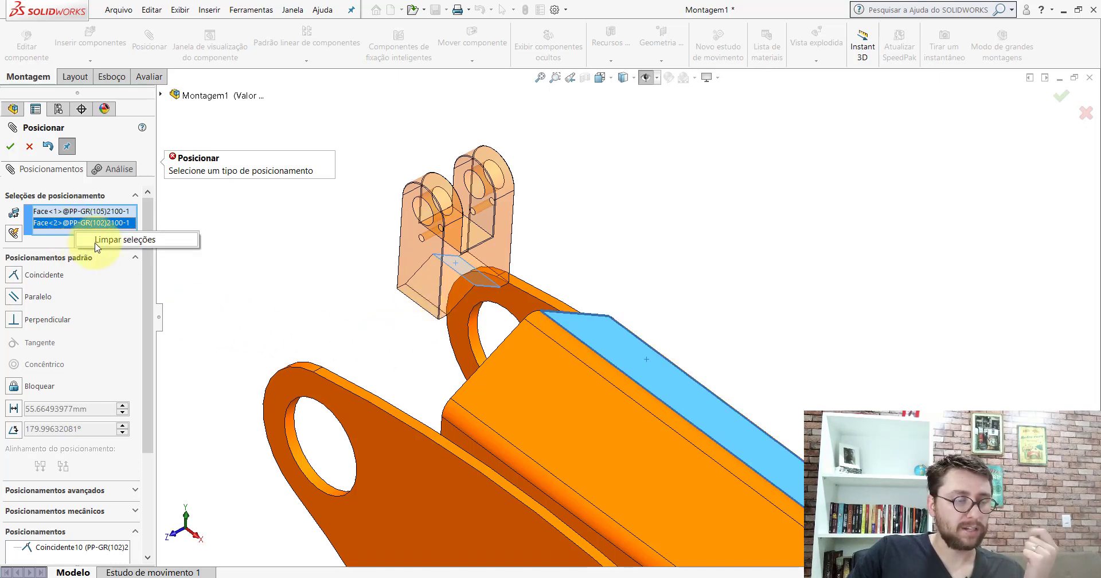
pyautogui.click(97, 241)
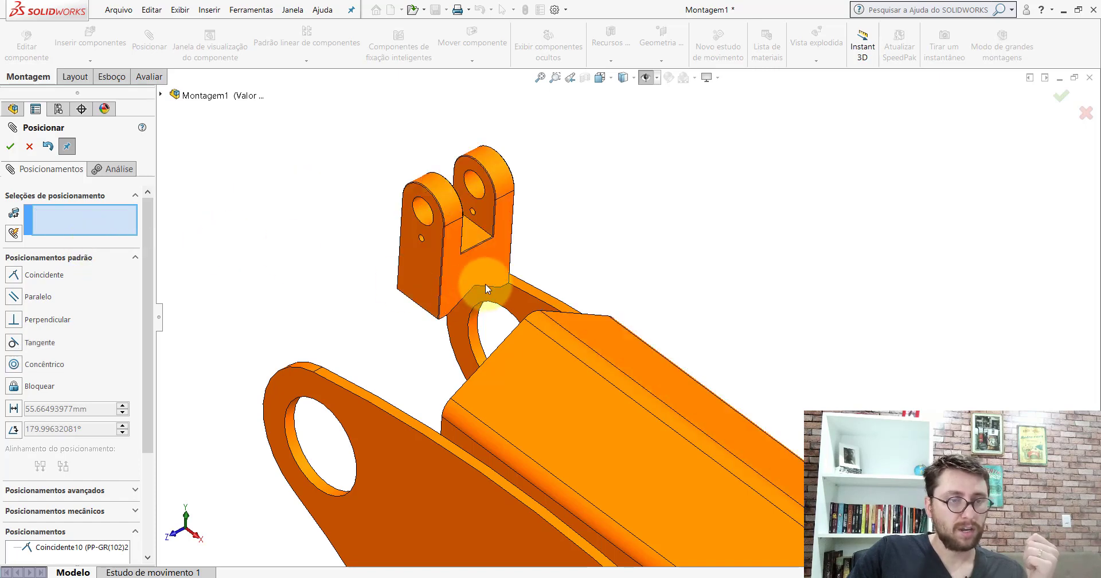
# Step: Add a coincident mate between the inner corner vertex of PP-GR(105)2100's underside notch and PP-GR(102)2100's sloped upper face
pyautogui.moveTo(485, 283); pyautogui.dragTo(594, 199, button='middle')
pyautogui.scroll(-5, 448, 261)
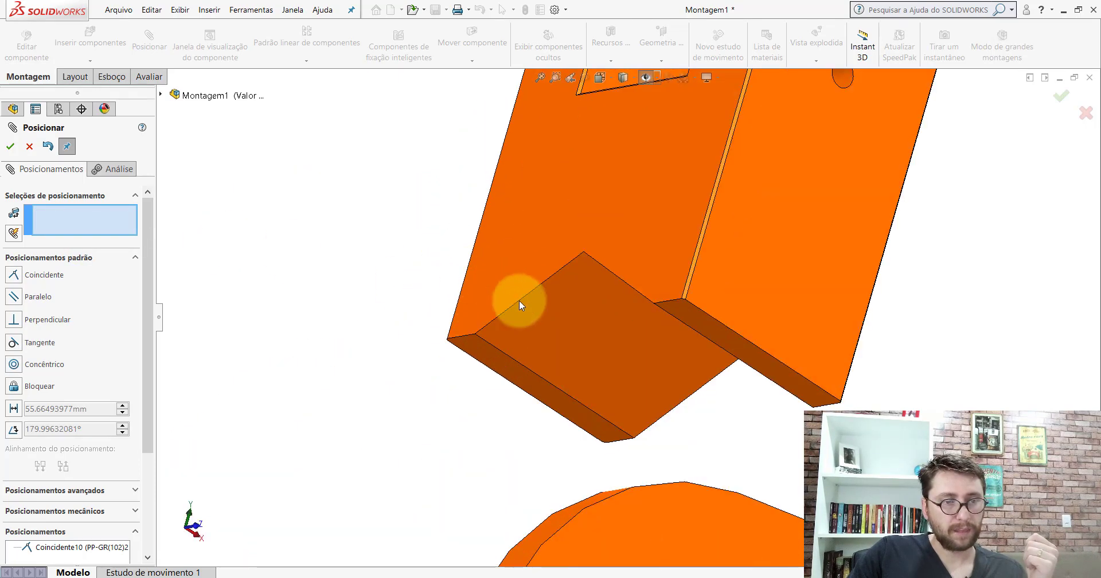
pyautogui.scroll(-3, 511, 327)
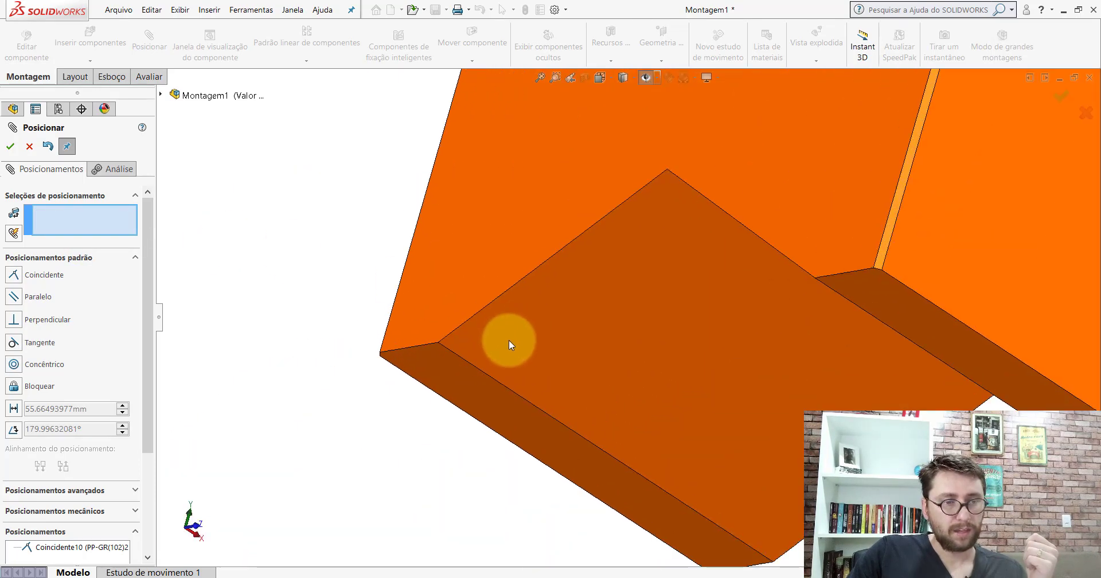
pyautogui.click(439, 342)
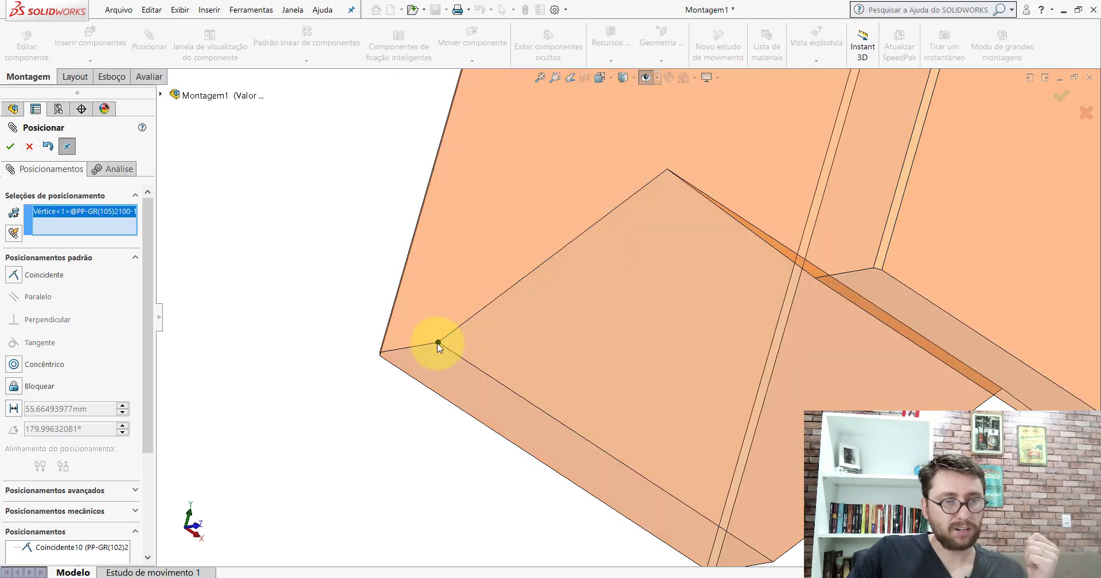
pyautogui.scroll(10, 664, 333)
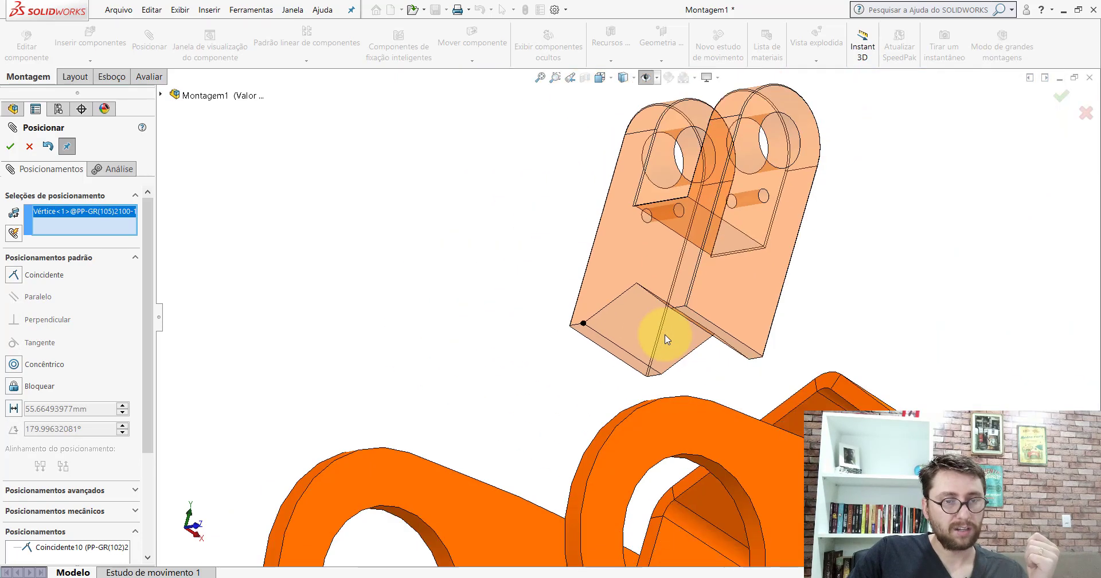
pyautogui.scroll(-8, 792, 363)
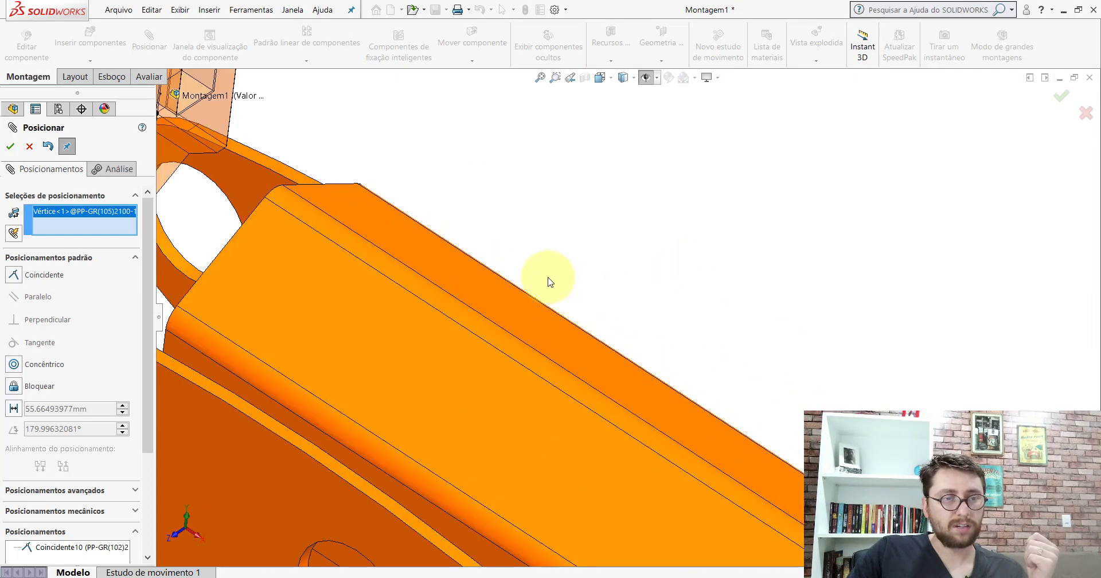
pyautogui.click(390, 220)
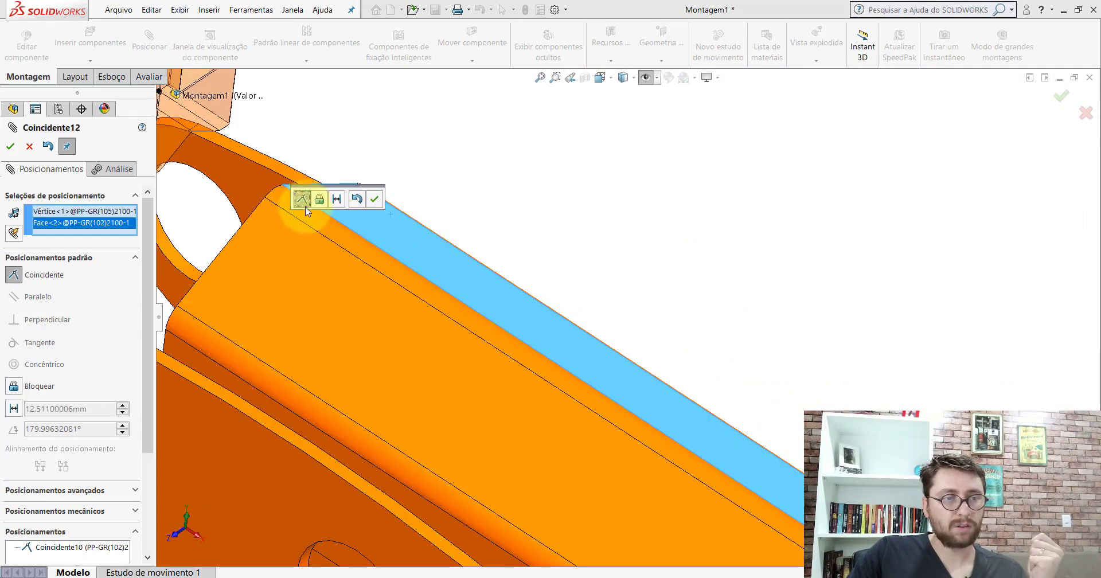
pyautogui.click(375, 199)
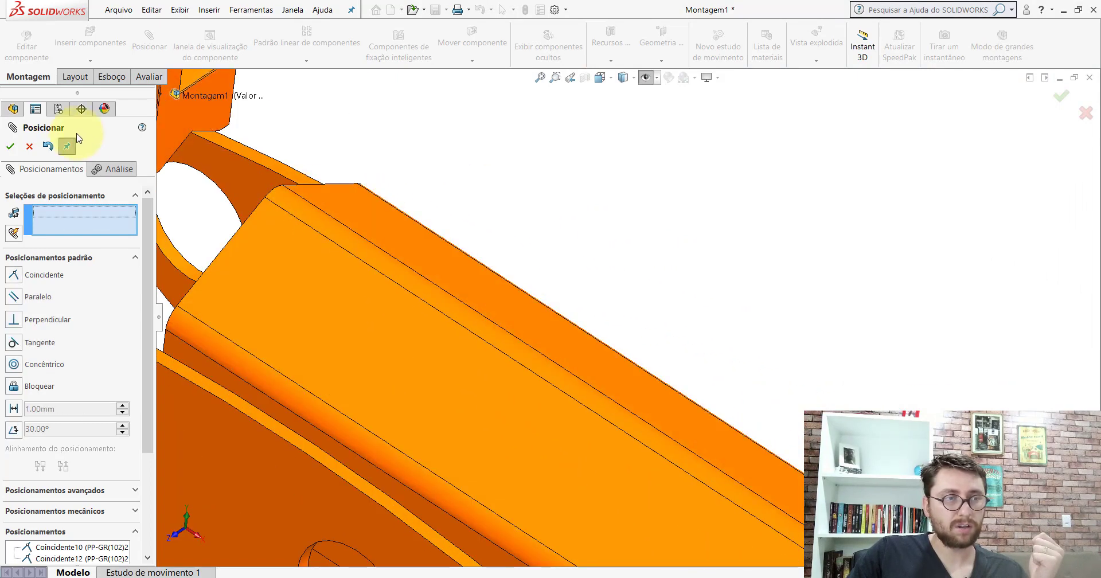
pyautogui.click(28, 147)
# Step: Slide PP-GR(105)2100 along the boom's upper ridge, away from the end plates, and clear the selection
pyautogui.scroll(3, 381, 189)
pyautogui.click(295, 126)
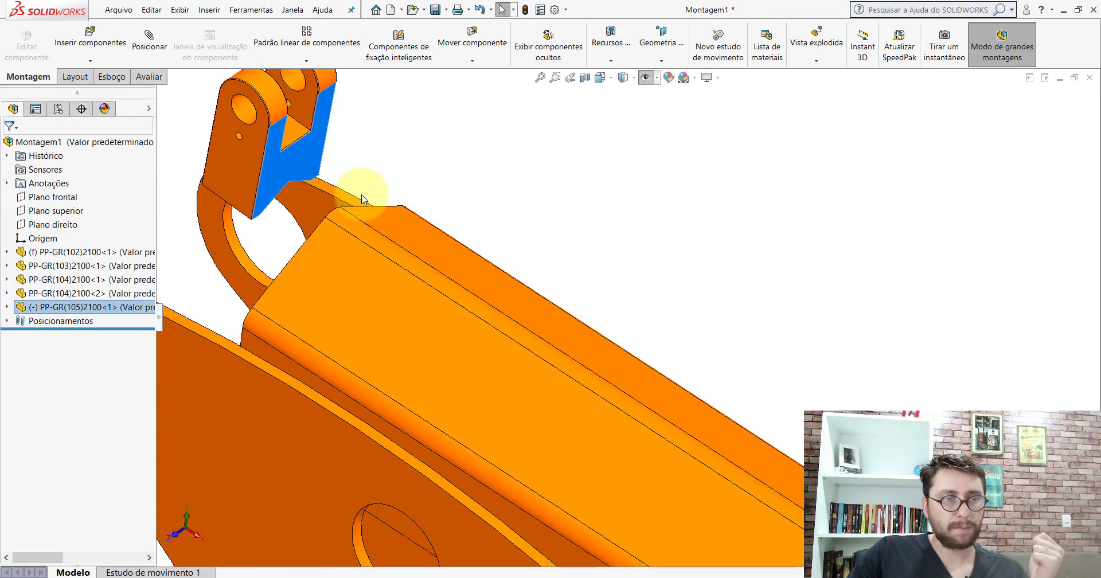
pyautogui.moveTo(362, 199); pyautogui.dragTo(579, 317)
pyautogui.click(646, 143)
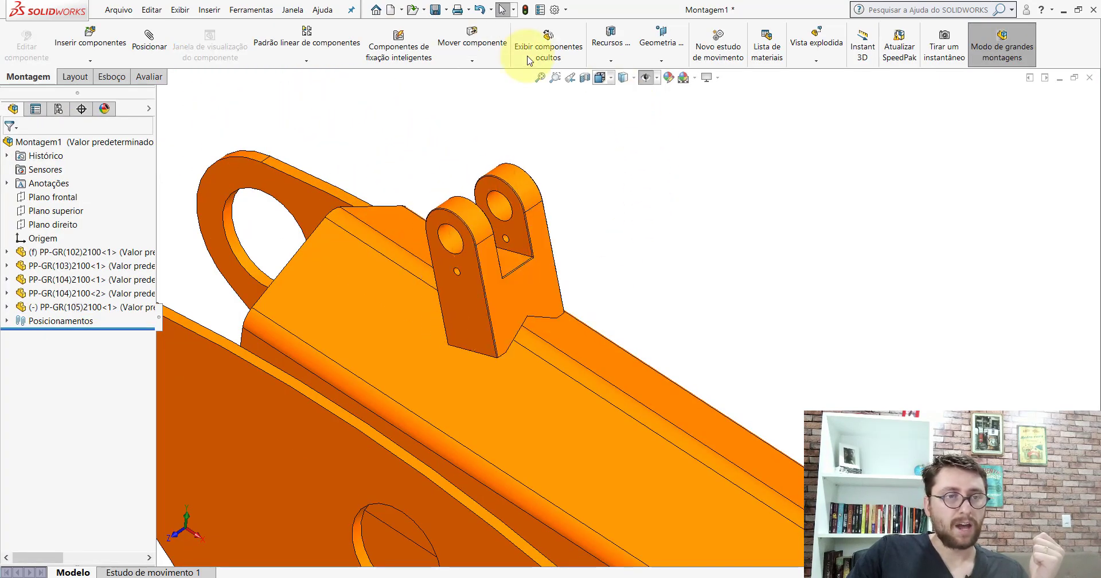
# Step: Add a 140 mm distance mate between PP-GR(105)2100's right plane and PP-GR(102)2100's end face, with the reference planes shown only for selection
pyautogui.click(646, 79)
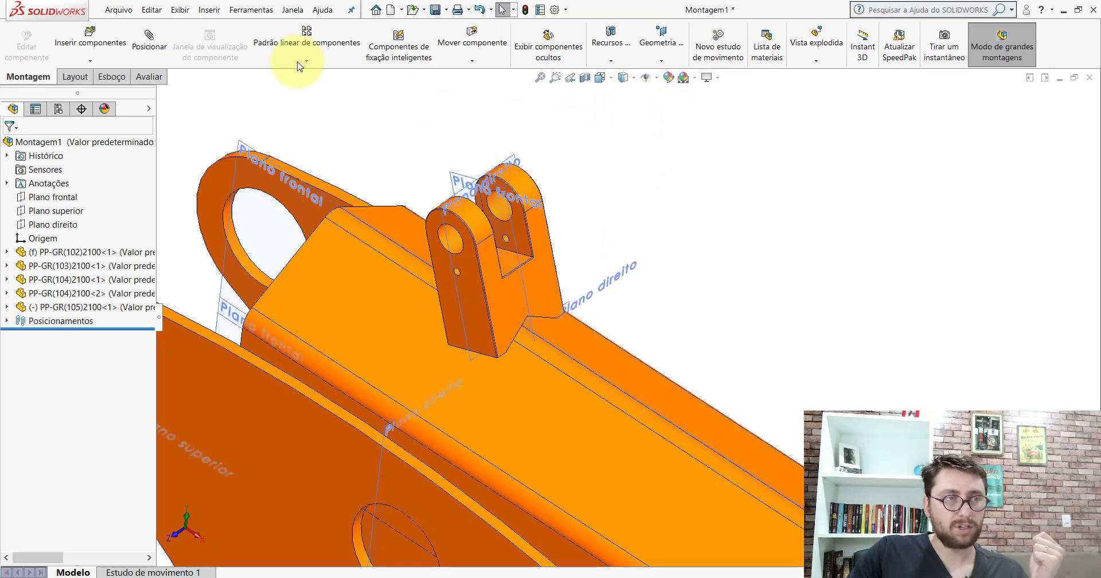
pyautogui.click(149, 37)
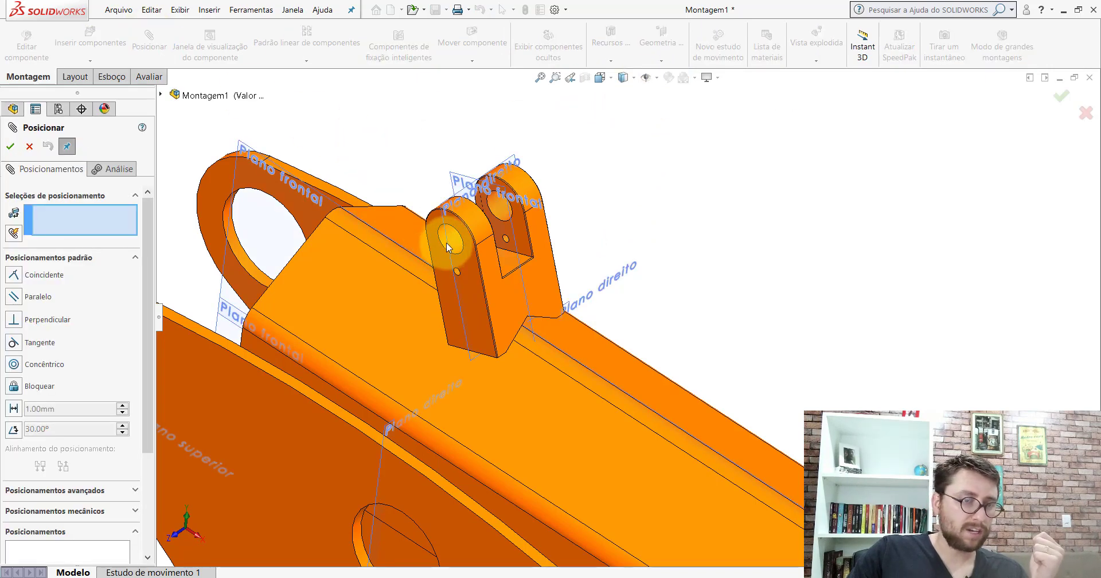
pyautogui.click(446, 243)
pyautogui.moveTo(446, 242); pyautogui.dragTo(577, 307, button='middle')
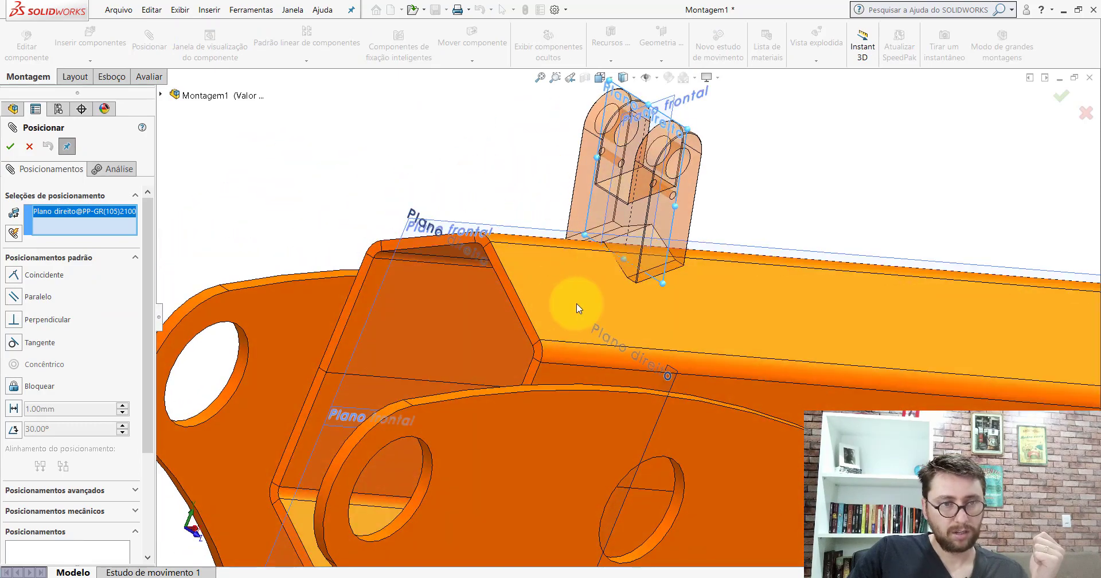
pyautogui.scroll(-4, 576, 308)
pyautogui.click(431, 236)
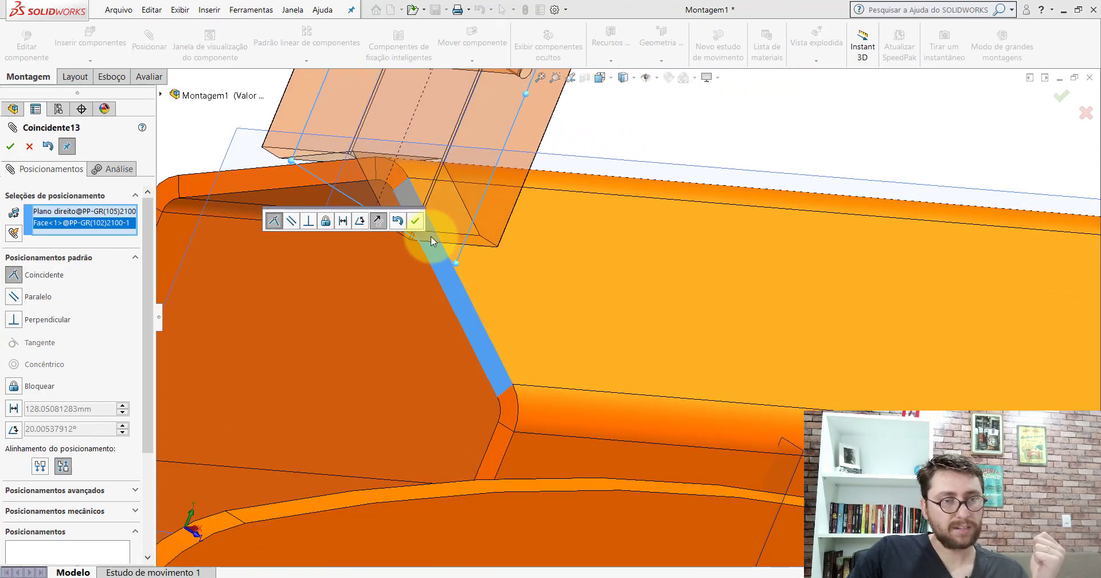
pyautogui.click(343, 220)
pyautogui.write('140.00mm')
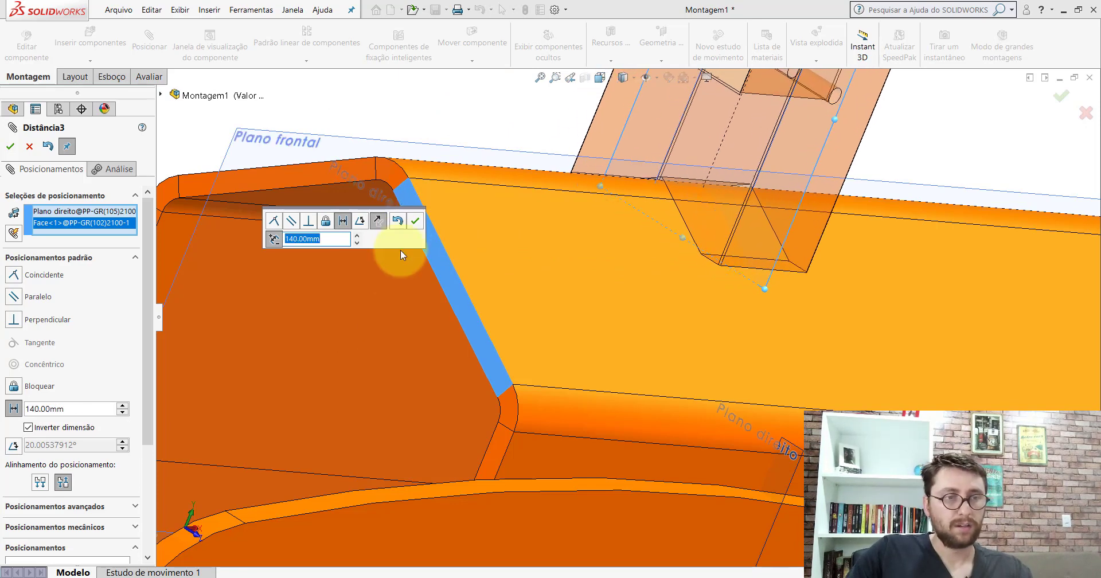
pyautogui.click(414, 221)
pyautogui.click(30, 148)
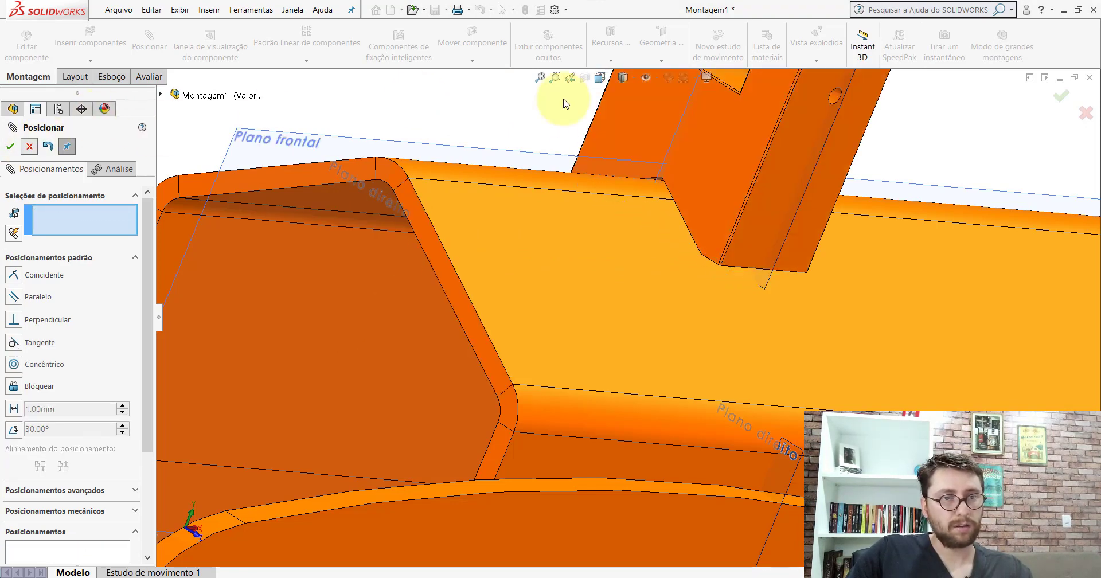
pyautogui.click(646, 79)
# Step: Measure the angle between the two sloped edges of PP-GR(105)2100's V-shaped notch where it rests on the boom
pyautogui.moveTo(661, 228); pyautogui.dragTo(507, 241, button='middle')
pyautogui.scroll(3, 913, 305)
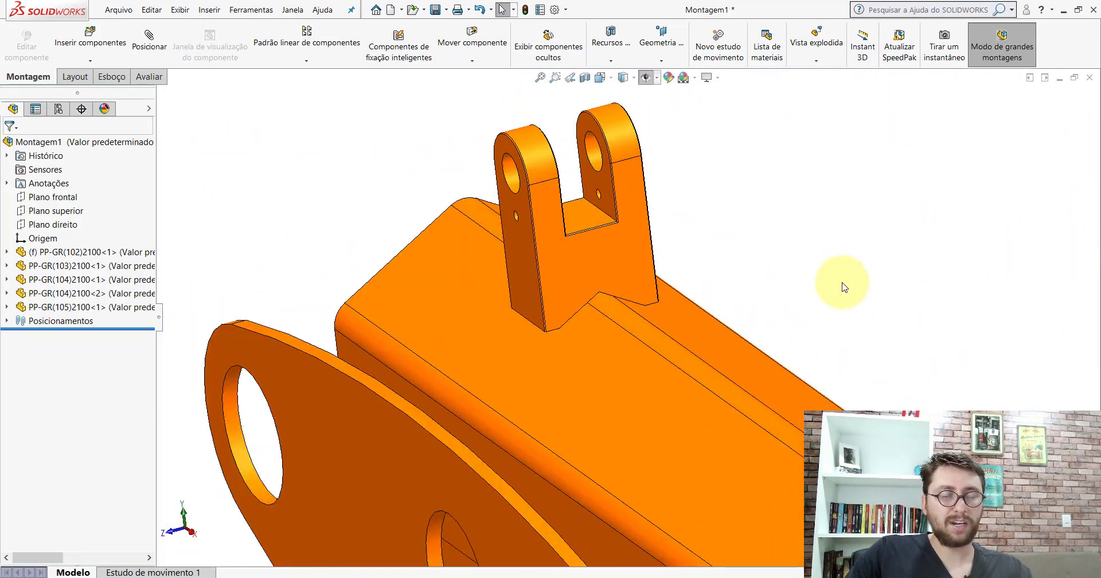
pyautogui.scroll(-2, 842, 283)
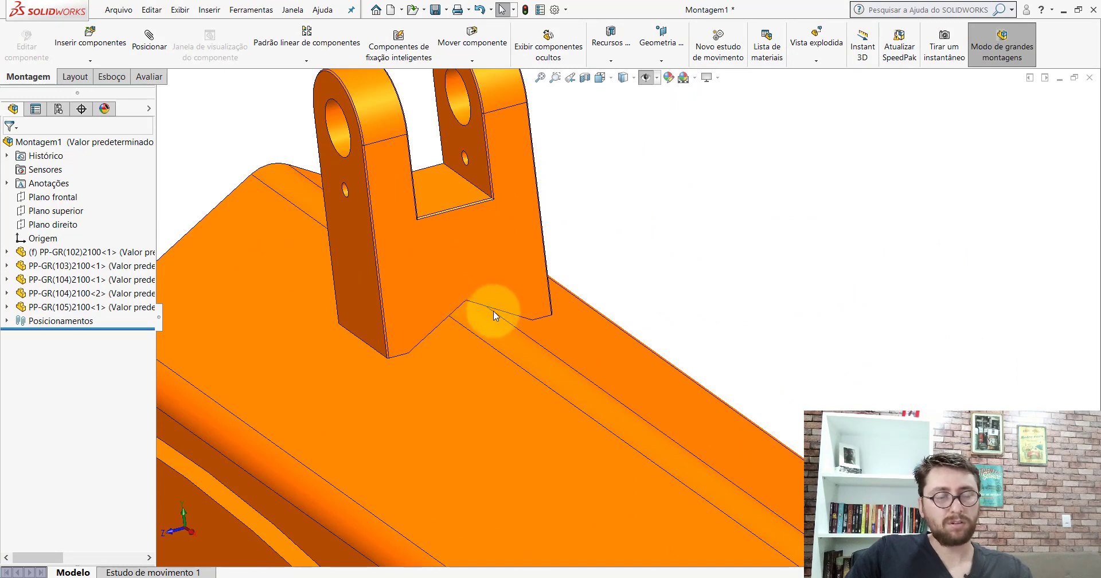
pyautogui.click(480, 256)
pyautogui.click(663, 136)
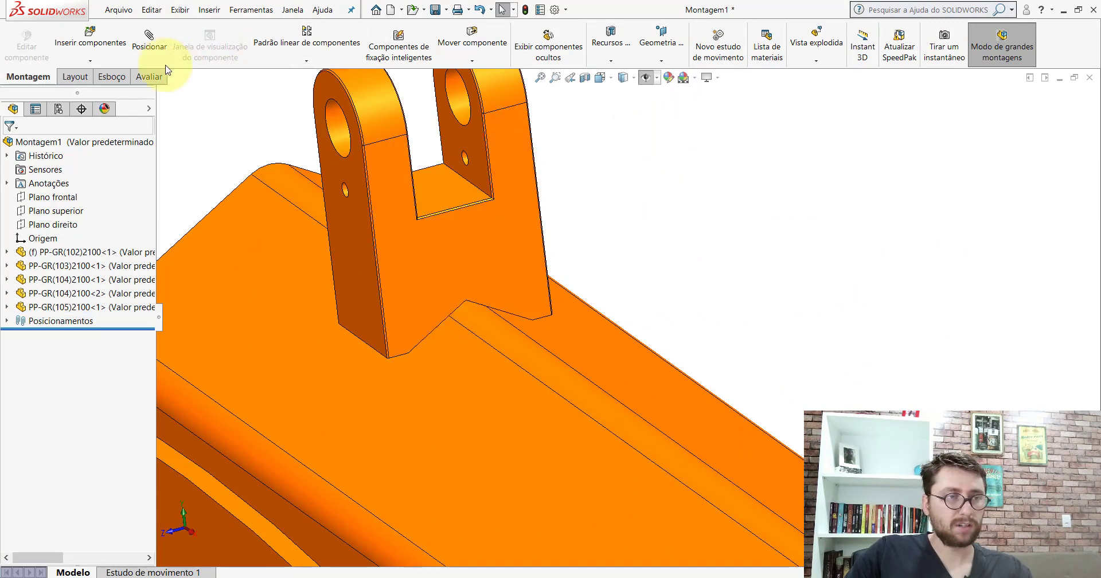
pyautogui.click(149, 76)
pyautogui.click(229, 45)
pyautogui.scroll(-4, 465, 318)
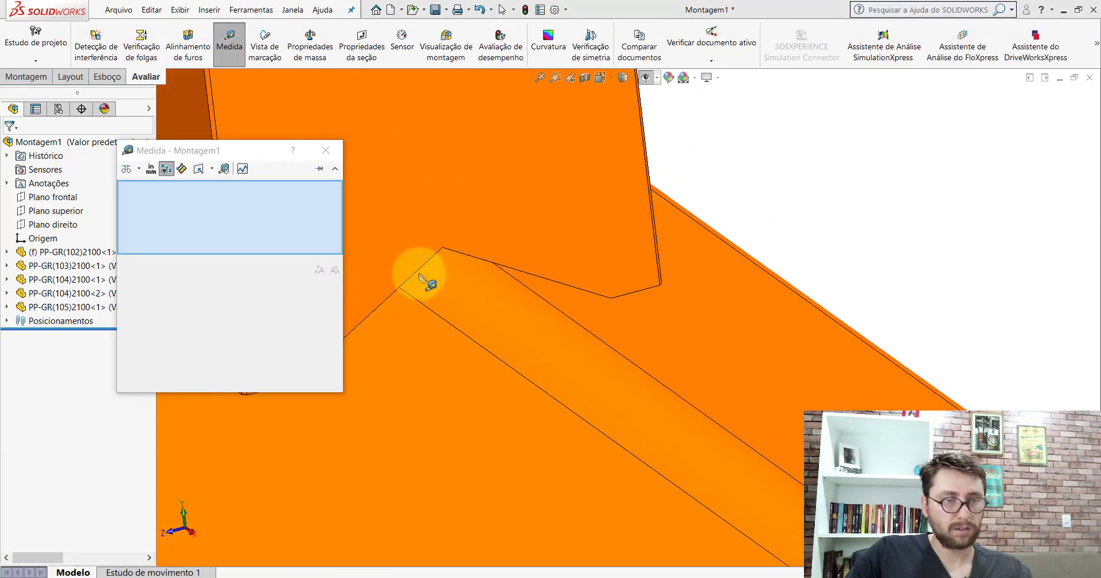
pyautogui.click(414, 275)
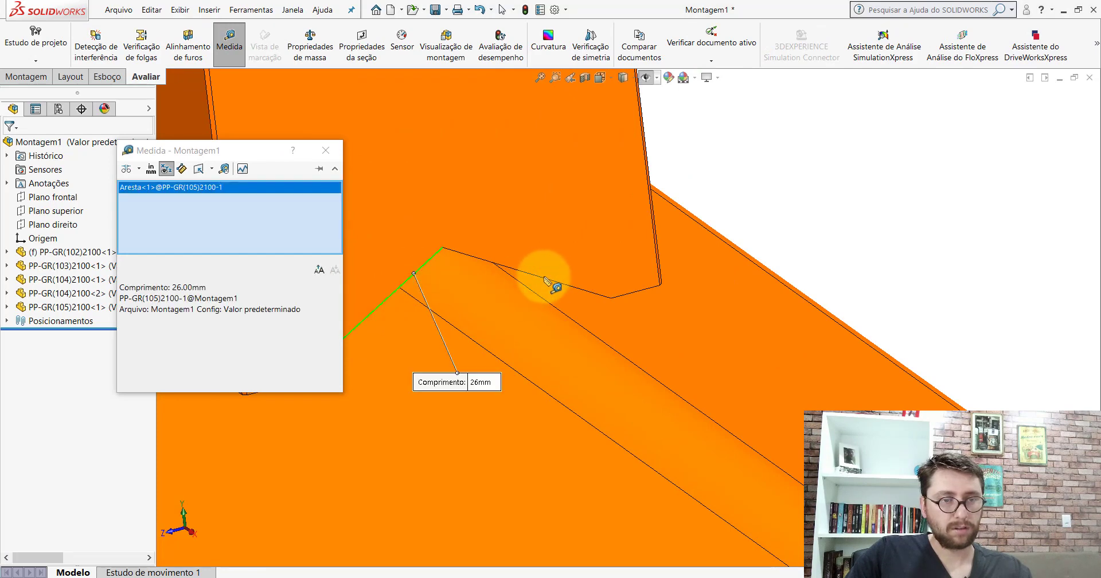
pyautogui.click(546, 282)
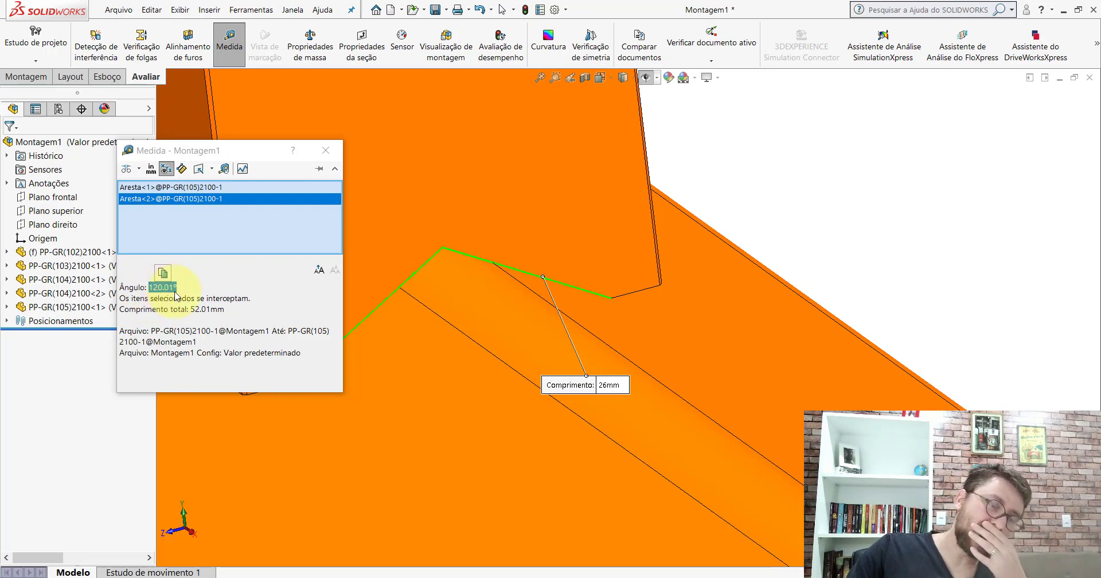
pyautogui.click(325, 151)
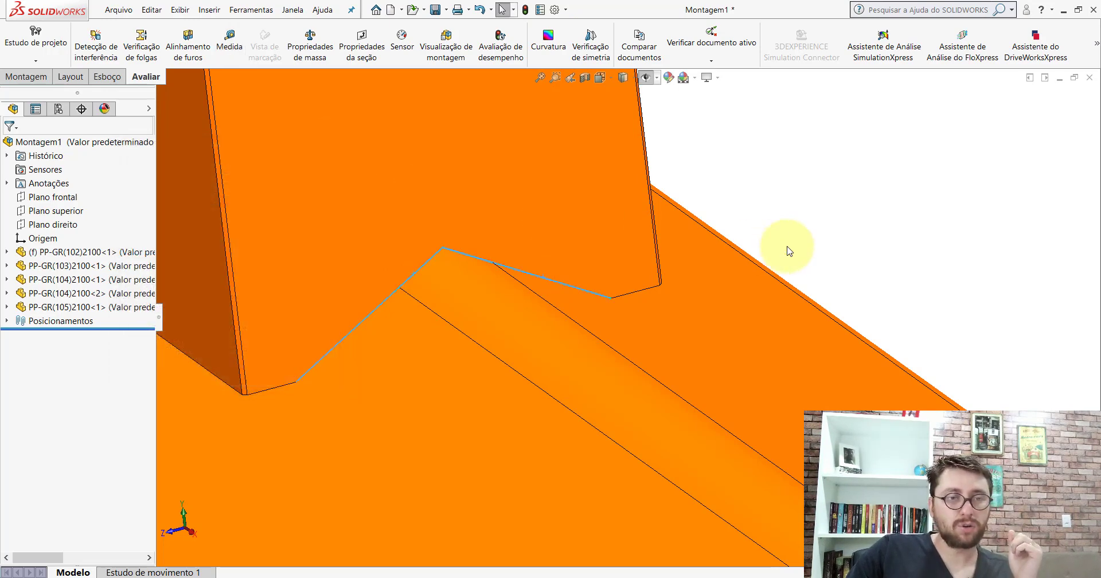
# Step: Measure the angle between PP-GR(102)2100's two sloped upper faces on either side of the rounded ridge
pyautogui.click(538, 281)
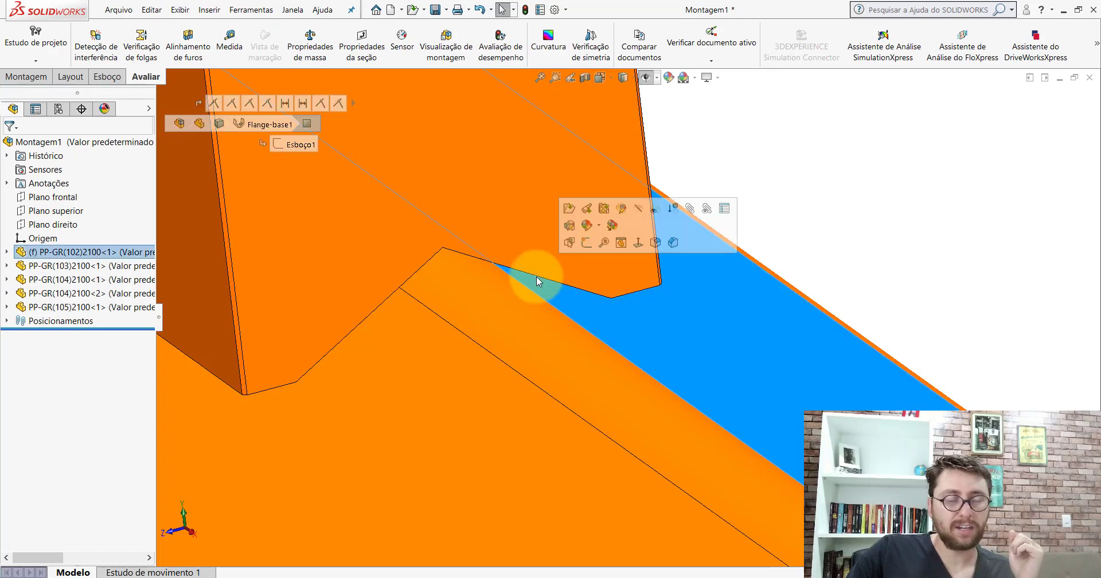
pyautogui.click(663, 313)
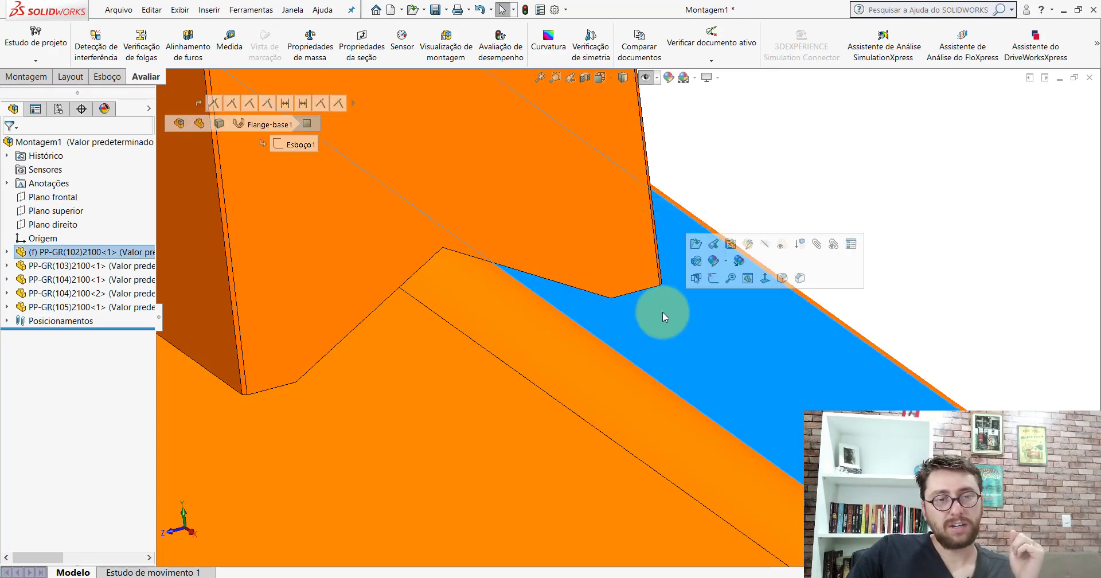
pyautogui.click(230, 43)
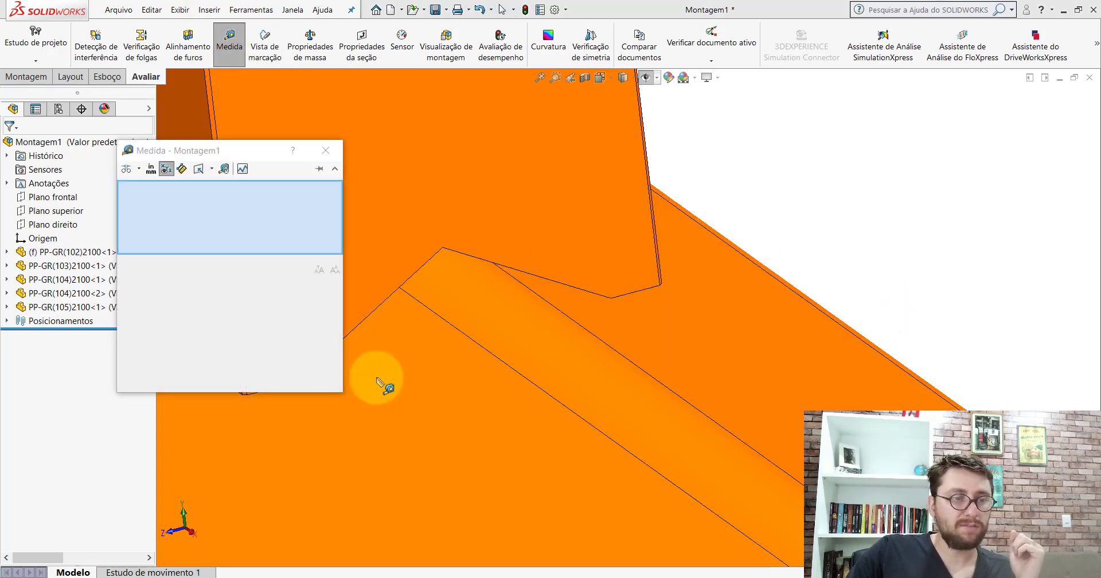
pyautogui.click(376, 377)
pyautogui.click(700, 340)
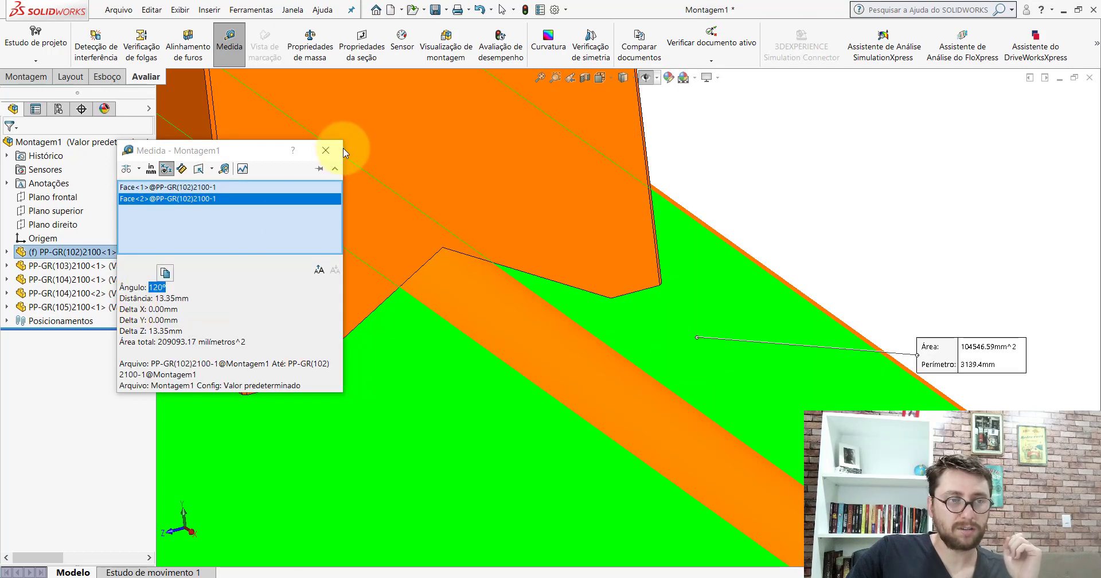
pyautogui.press('Escape')
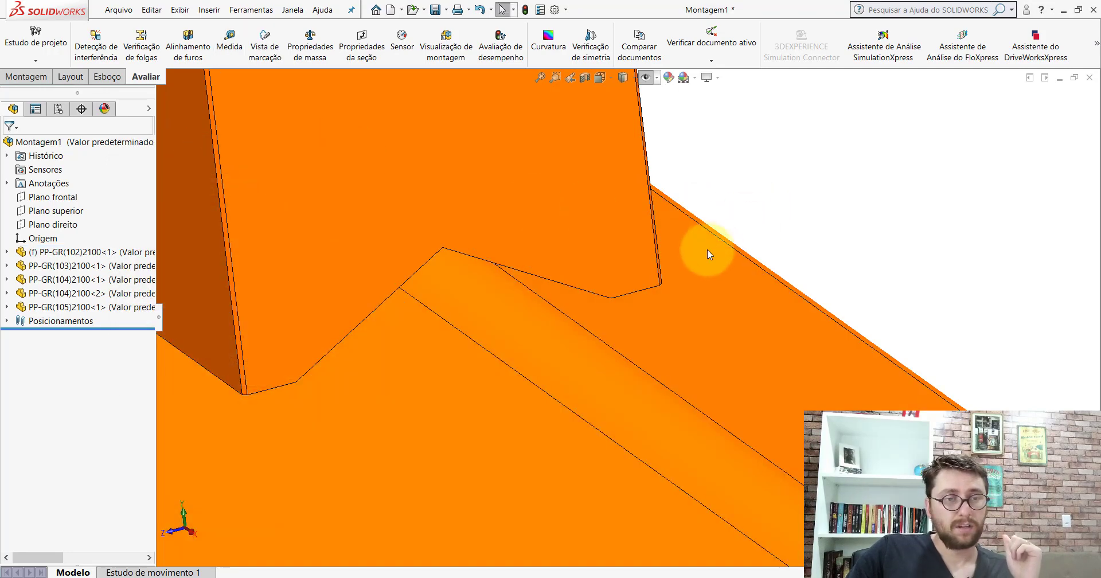
# Step: Open the part PP-GR(105)2100 and edit the sketch of Ressalto-extrusão1, with the reference planes hidden
pyautogui.scroll(5, 705, 258)
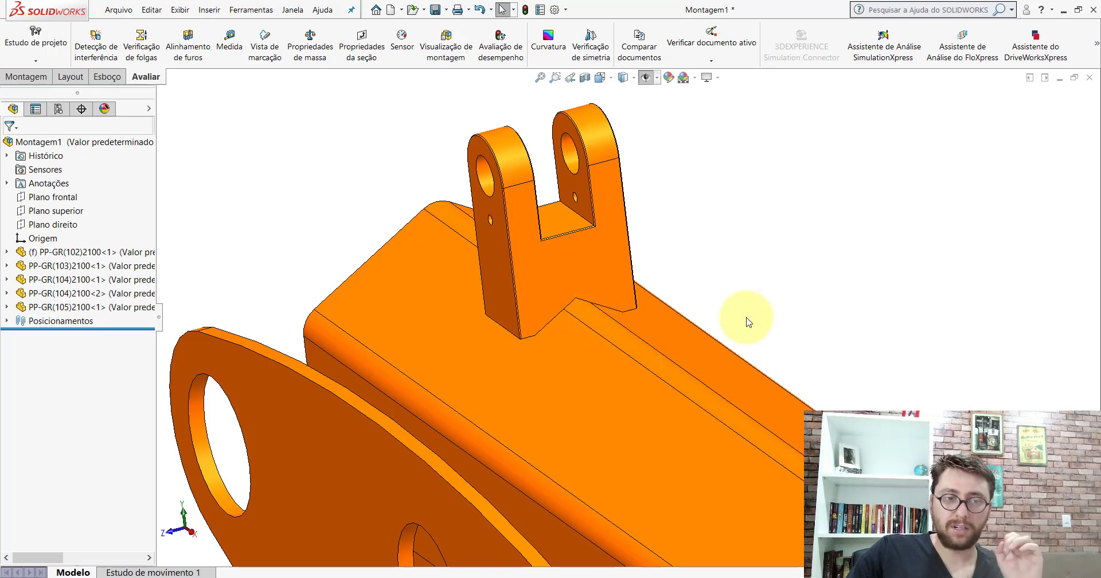
pyautogui.click(576, 250)
pyautogui.click(609, 182)
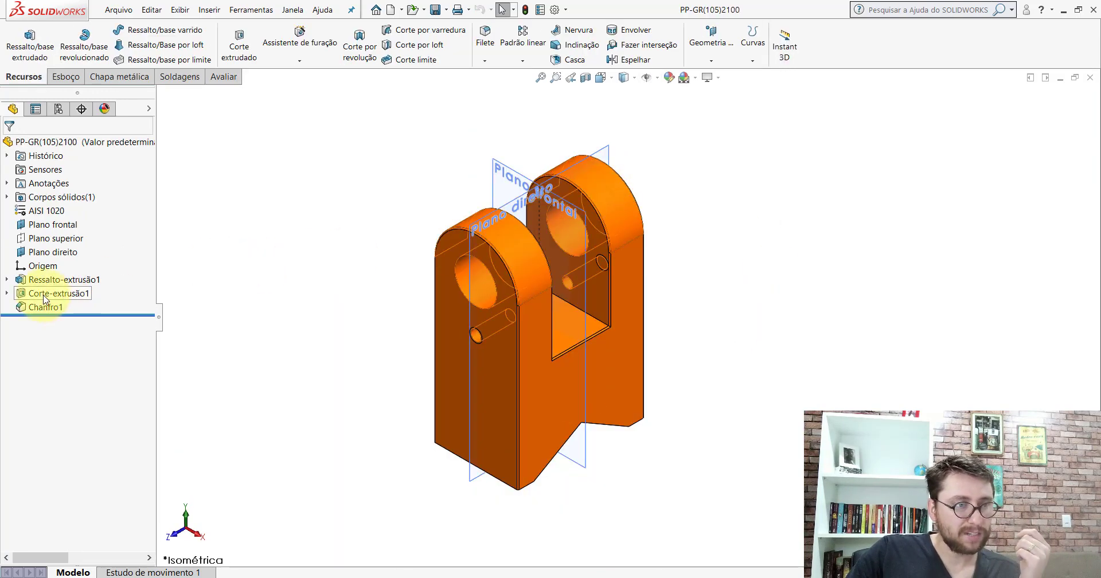
pyautogui.click(44, 281)
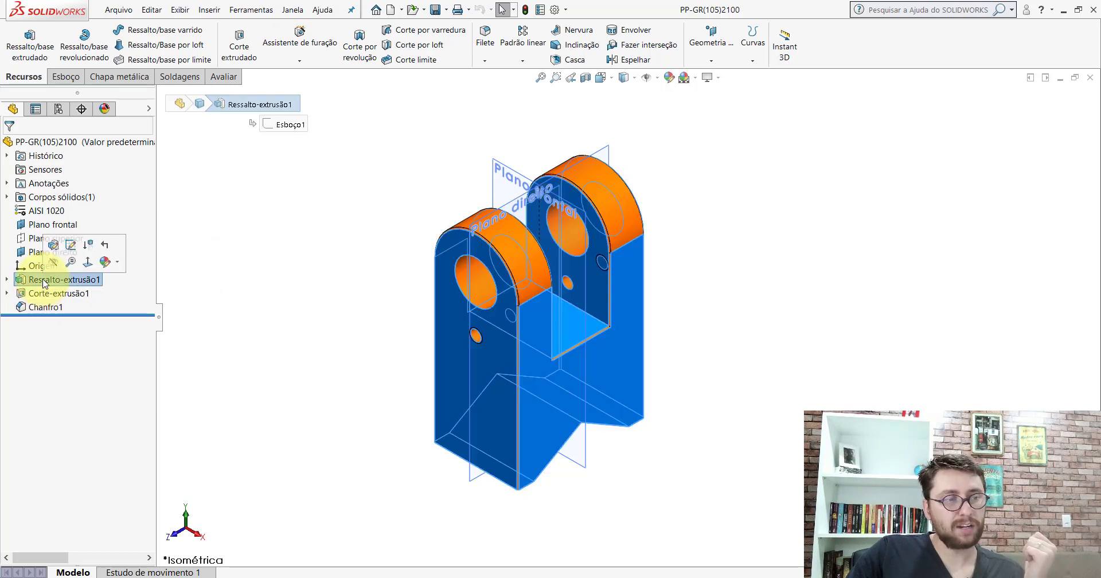
pyautogui.click(72, 245)
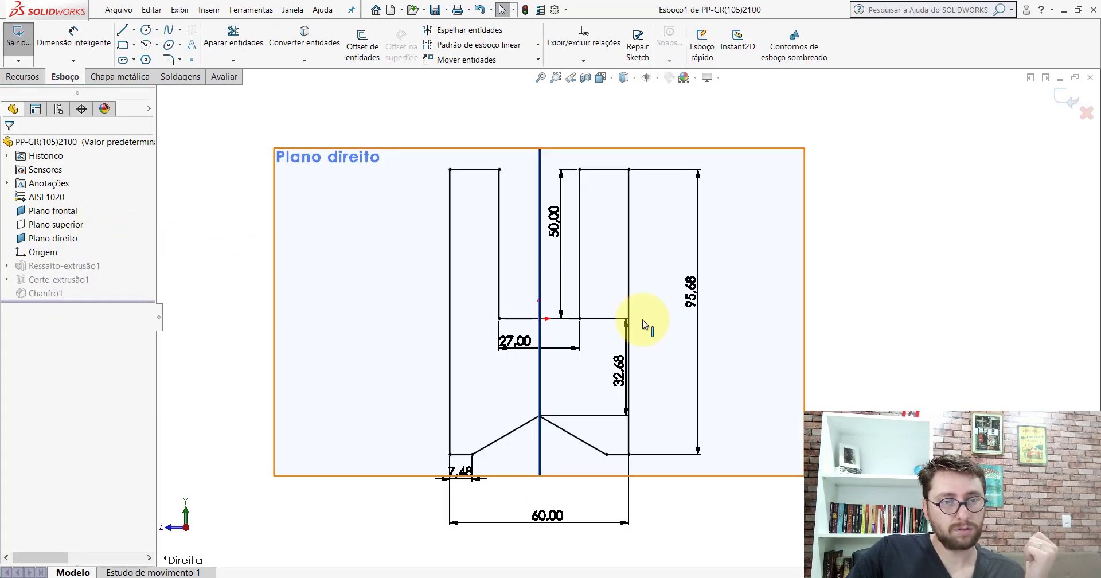
pyautogui.click(647, 77)
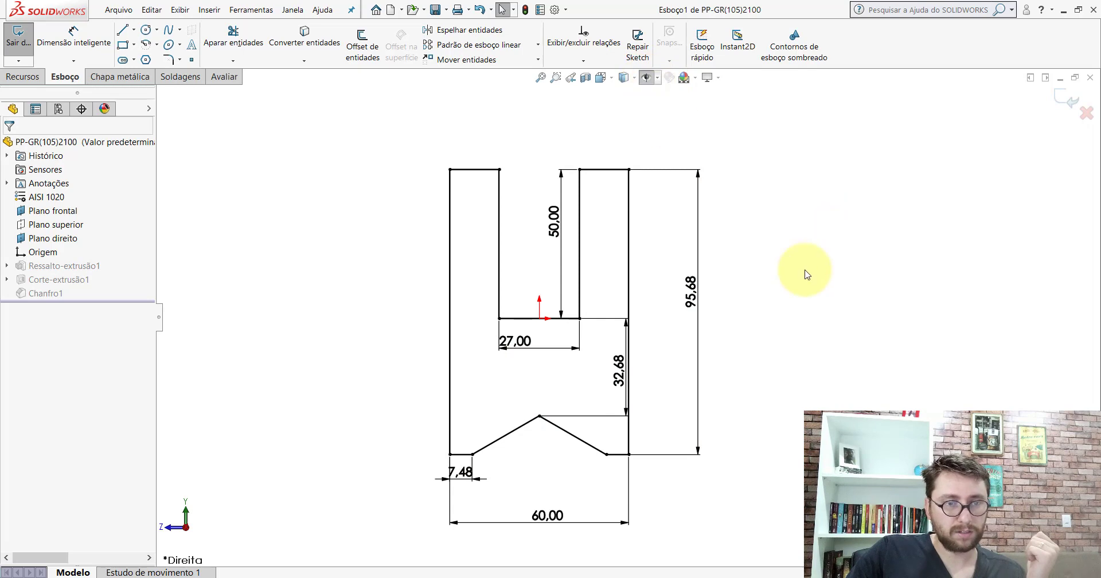
# Step: Delete the 60 mm overall width dimension from the sketch of PP-GR(105)2100
pyautogui.scroll(2, 644, 381)
pyautogui.scroll(-3, 644, 388)
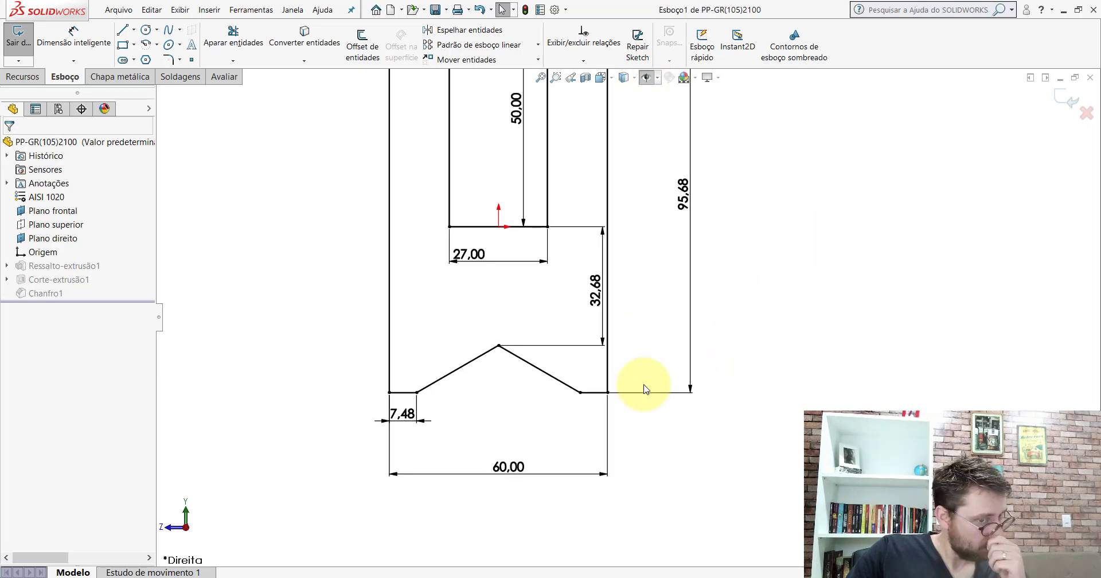
pyautogui.click(504, 466)
pyautogui.rightClick(505, 467)
pyautogui.click(505, 462)
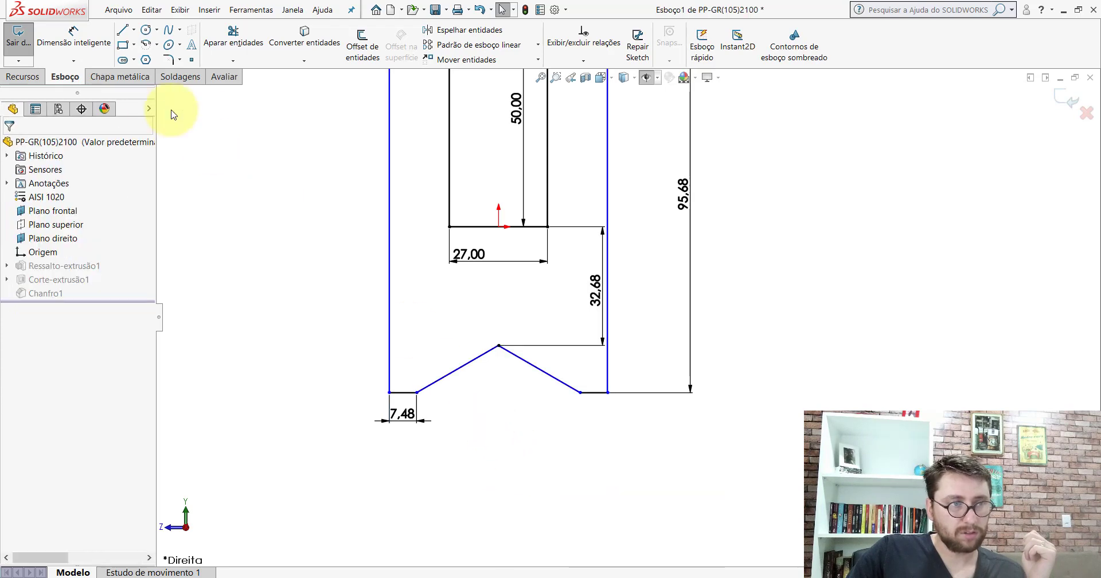
# Step: Dimension the angle between the two sloped notch lines as 120°, exit the sketch and close the part to return to the assembly
pyautogui.click(86, 52)
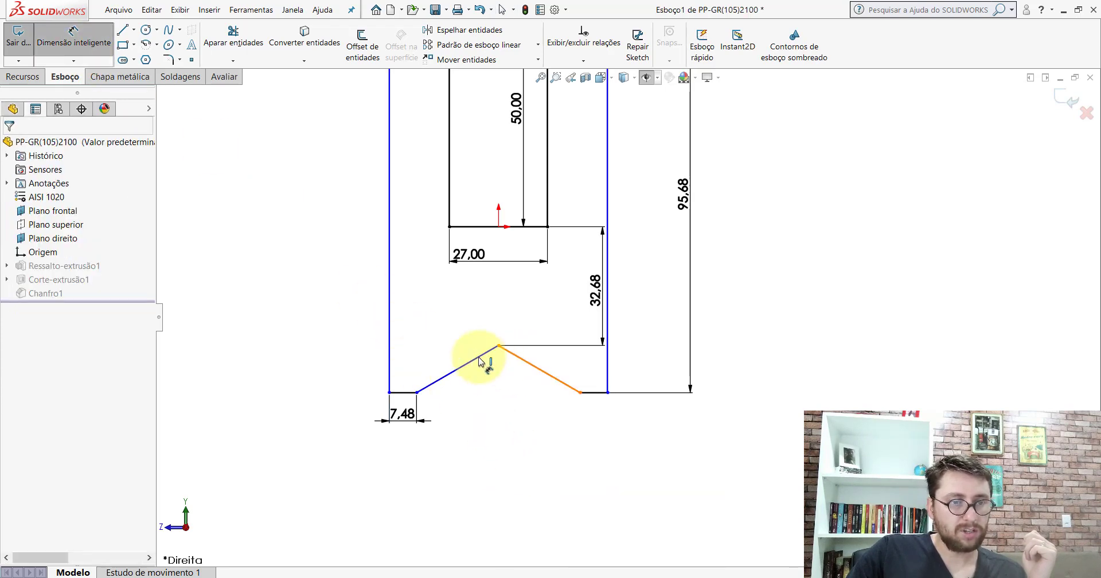
pyautogui.click(485, 354)
pyautogui.click(473, 363)
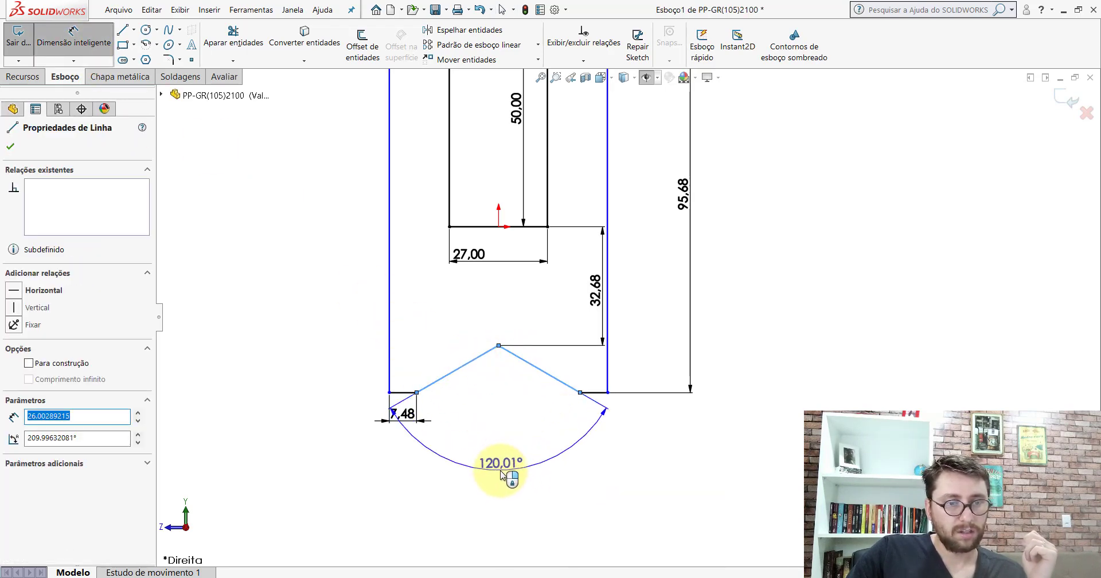
pyautogui.click(500, 471)
pyautogui.write('12')
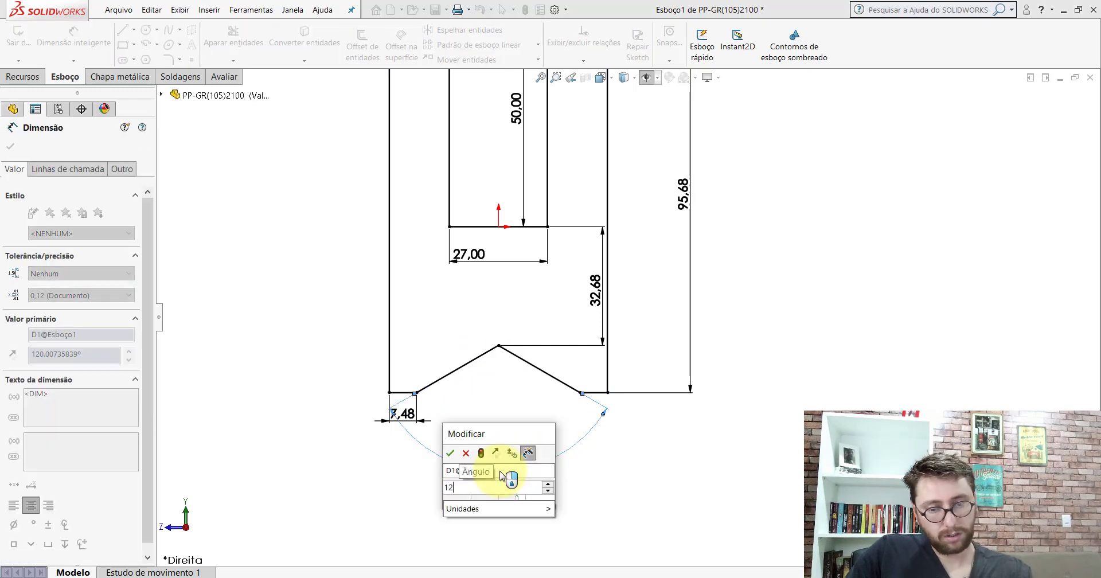
pyautogui.write('0')
pyautogui.press('Return')
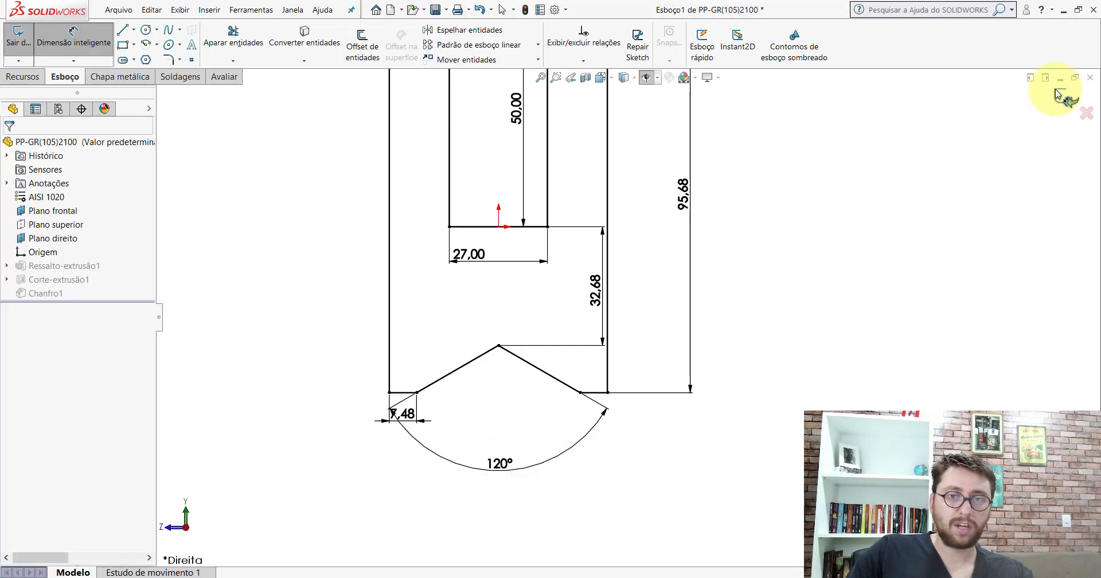
pyautogui.click(1058, 94)
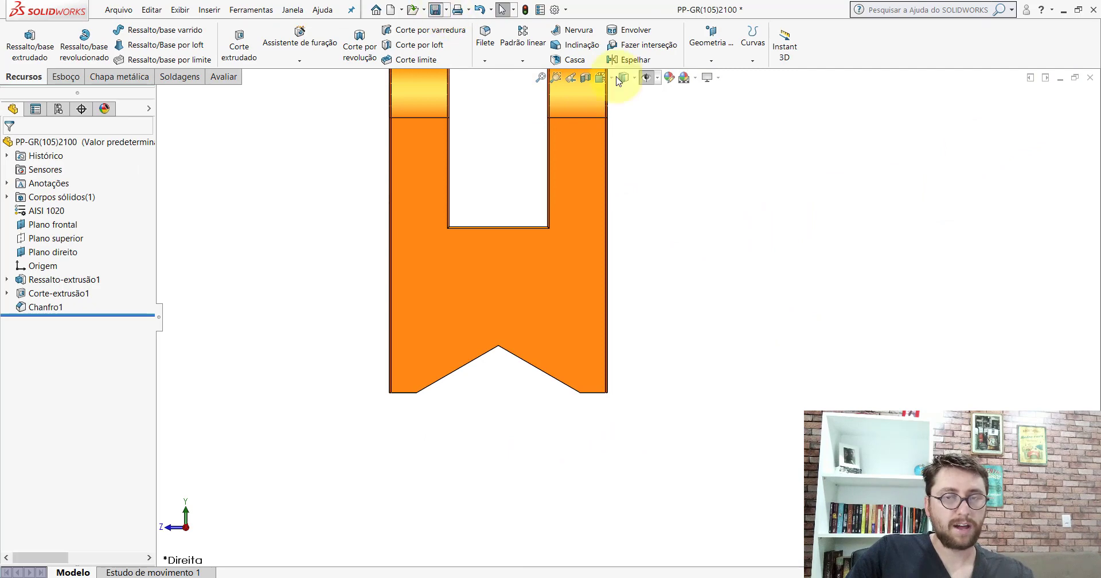
pyautogui.click(1089, 77)
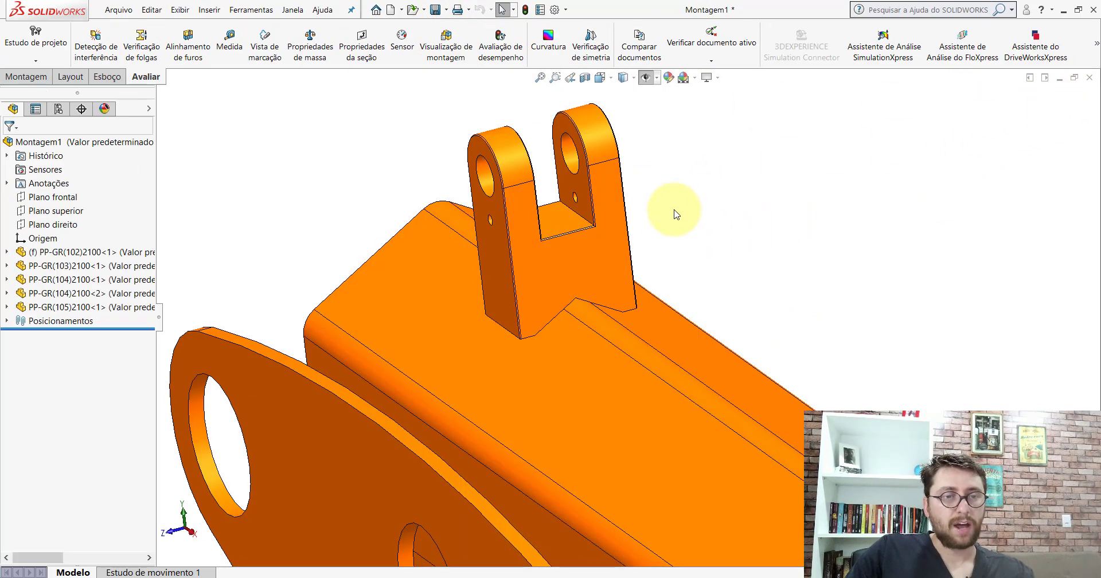
# Step: List the mates of PP-GR(105)2100 and delete its Coincidente12 mate with PP-GR(102)2100
pyautogui.scroll(3, 615, 307)
pyautogui.scroll(-4, 607, 300)
pyautogui.rightClick(611, 297)
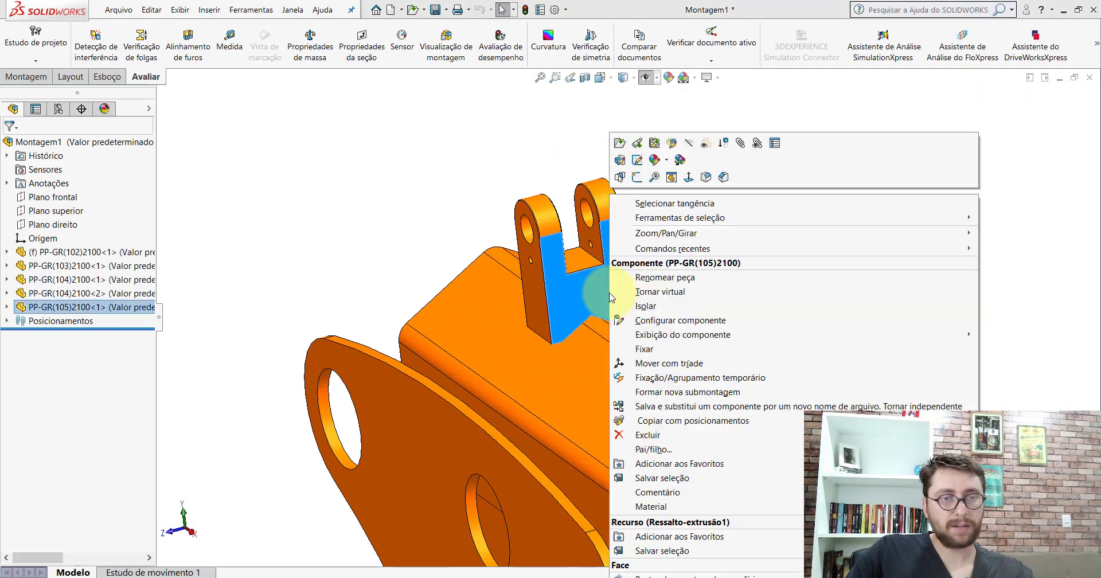
pyautogui.click(757, 143)
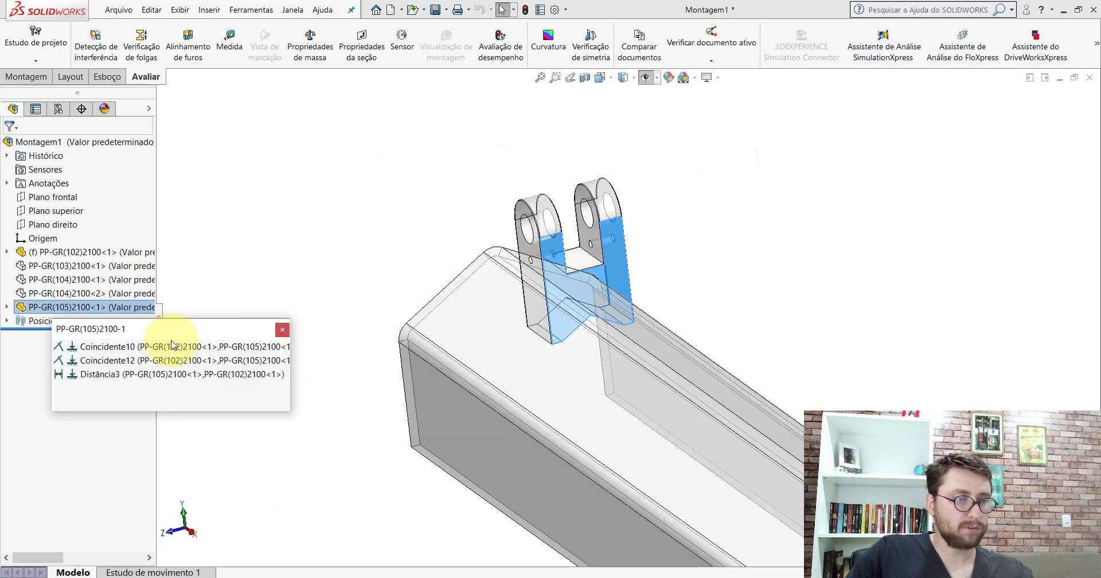
pyautogui.click(133, 347)
pyautogui.click(136, 361)
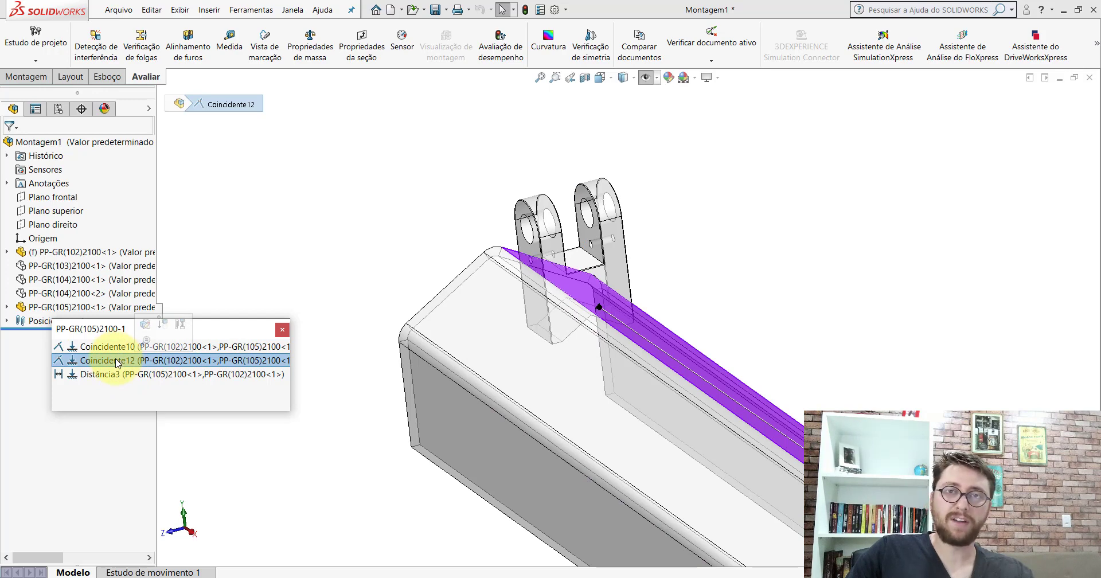
pyautogui.rightClick(117, 363)
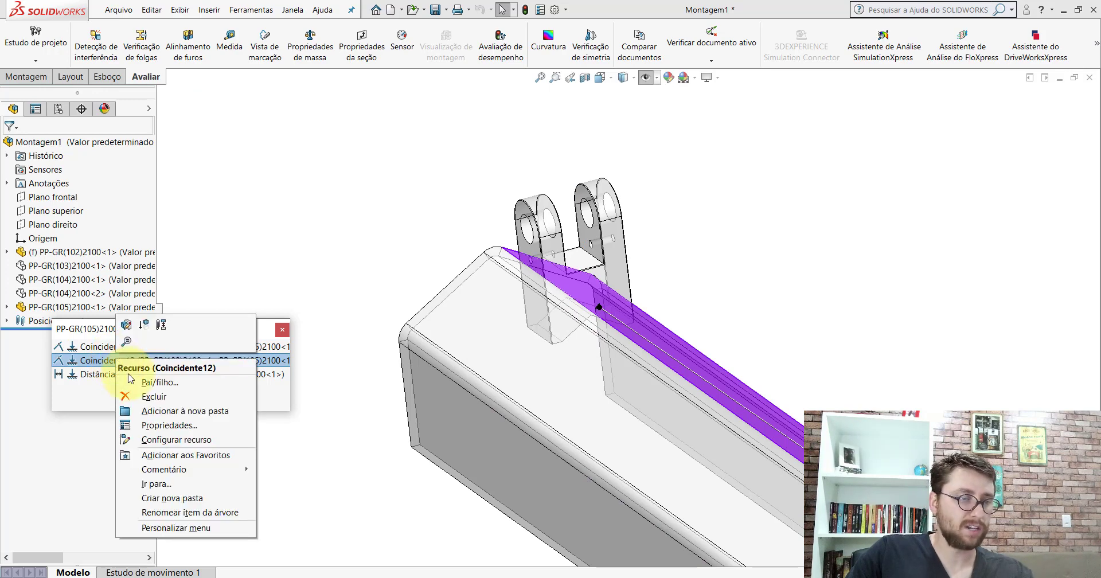
pyautogui.click(122, 399)
pyautogui.click(282, 329)
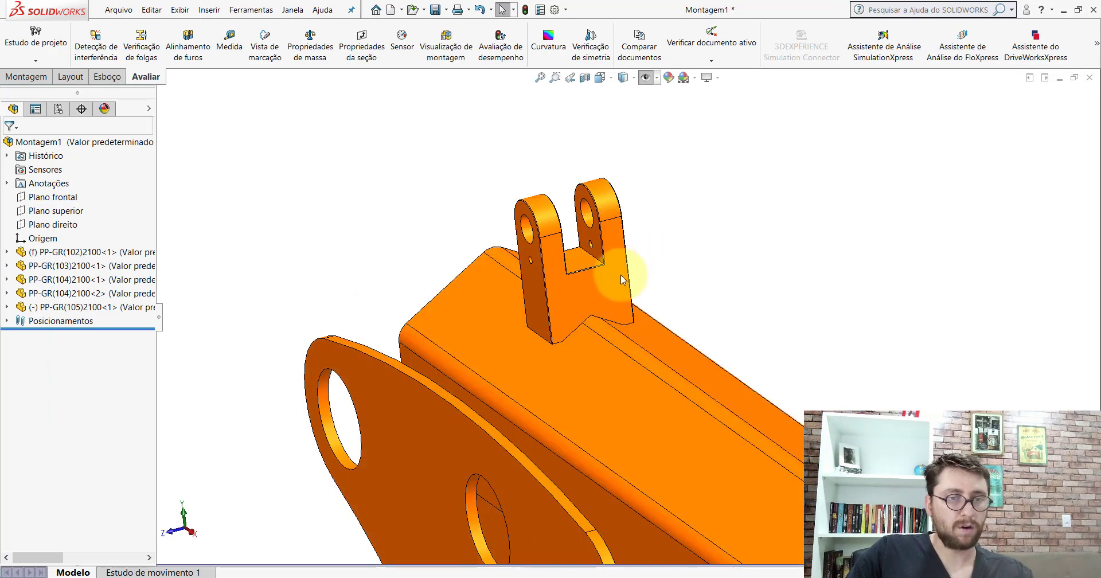
# Step: Move PP-GR(105)2100 upward, clear of the boom's ridge
pyautogui.moveTo(615, 278); pyautogui.dragTo(395, 348)
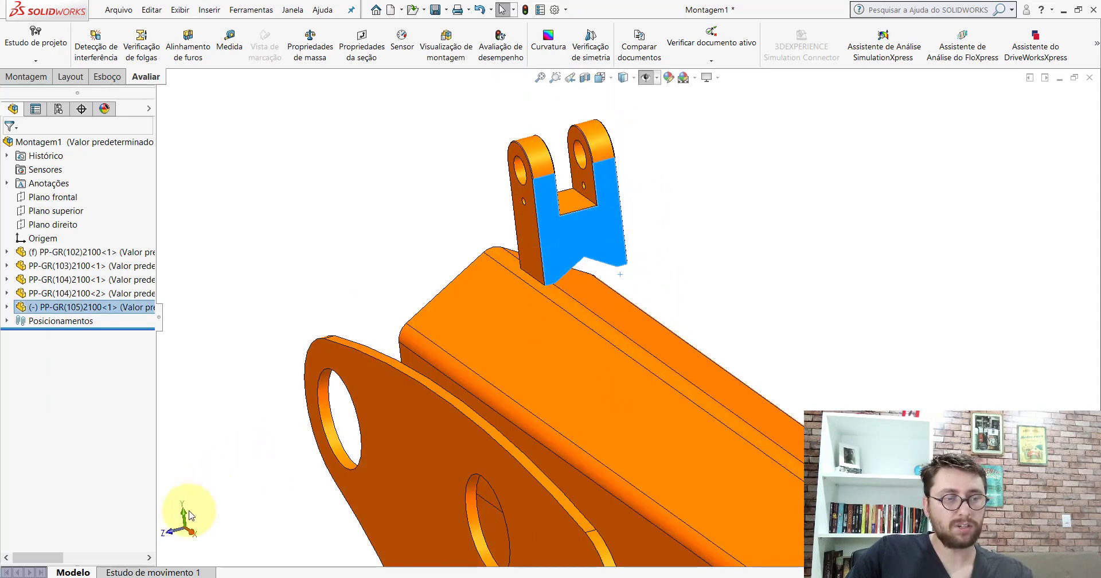
pyautogui.click(675, 238)
pyautogui.moveTo(605, 221); pyautogui.dragTo(588, 108)
pyautogui.click(764, 178)
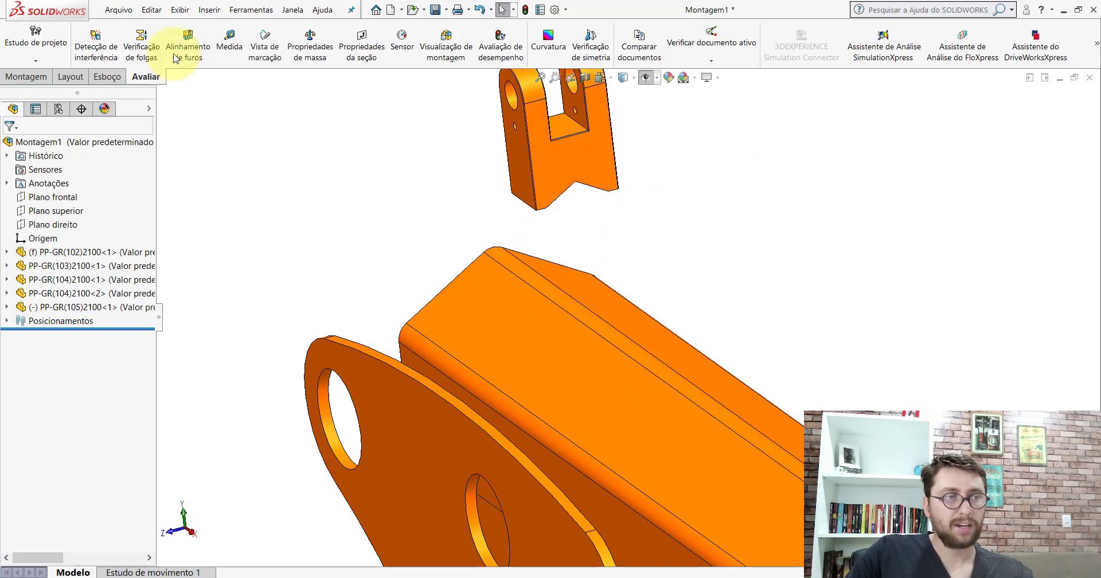
# Step: Add a coincident mate between PP-GR(102)2100's sloped upper face and the matching sloped notch face of PP-GR(105)2100
pyautogui.click(39, 80)
pyautogui.click(154, 46)
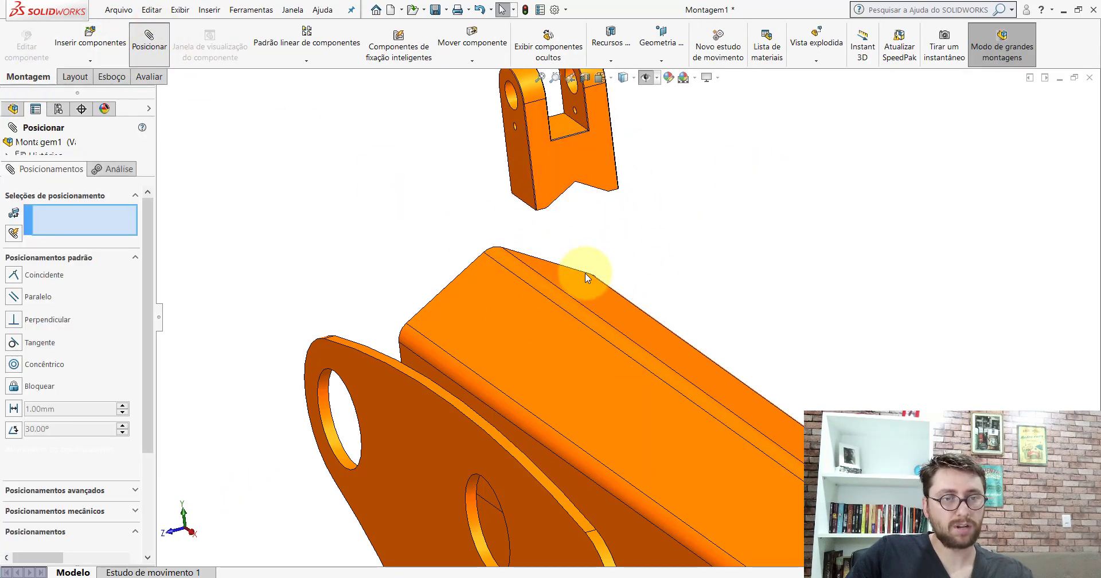
pyautogui.click(578, 278)
pyautogui.moveTo(578, 280); pyautogui.dragTo(620, 136, button='middle')
pyautogui.click(616, 134)
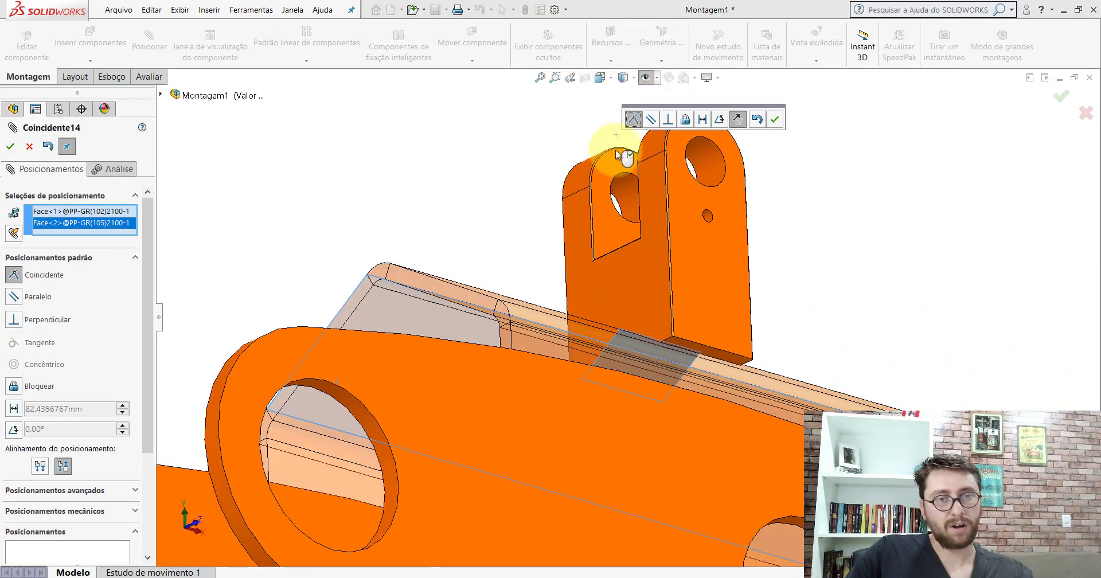
pyautogui.click(769, 116)
pyautogui.click(11, 146)
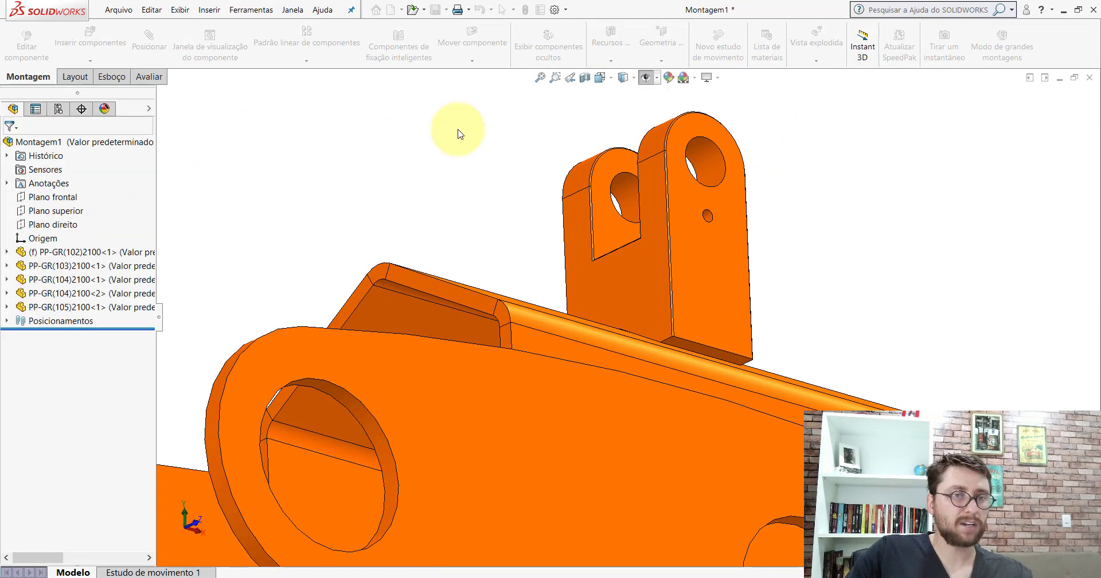
# Step: Examine in isometric view how PP-GR(105)2100's notch sits against the boom's sloped faces and rounded ridge
pyautogui.click(608, 79)
pyautogui.click(660, 110)
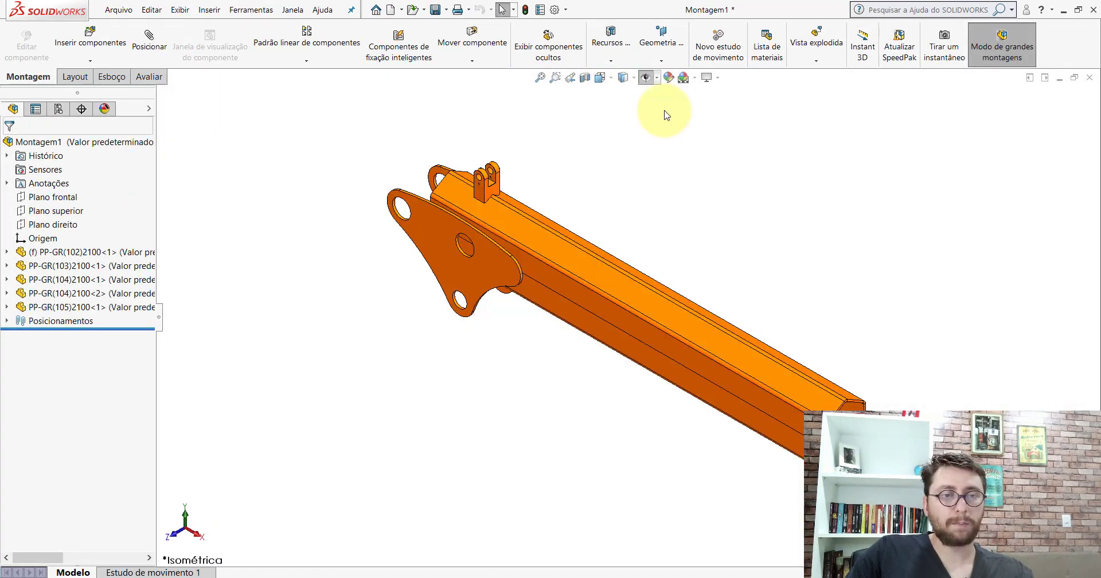
pyautogui.scroll(-6, 562, 269)
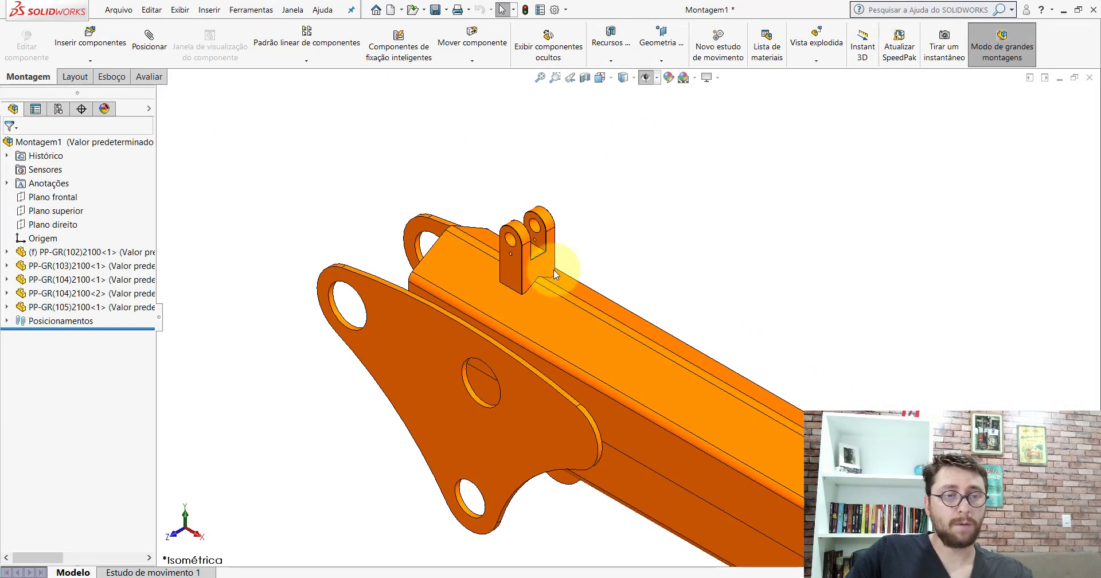
pyautogui.click(529, 278)
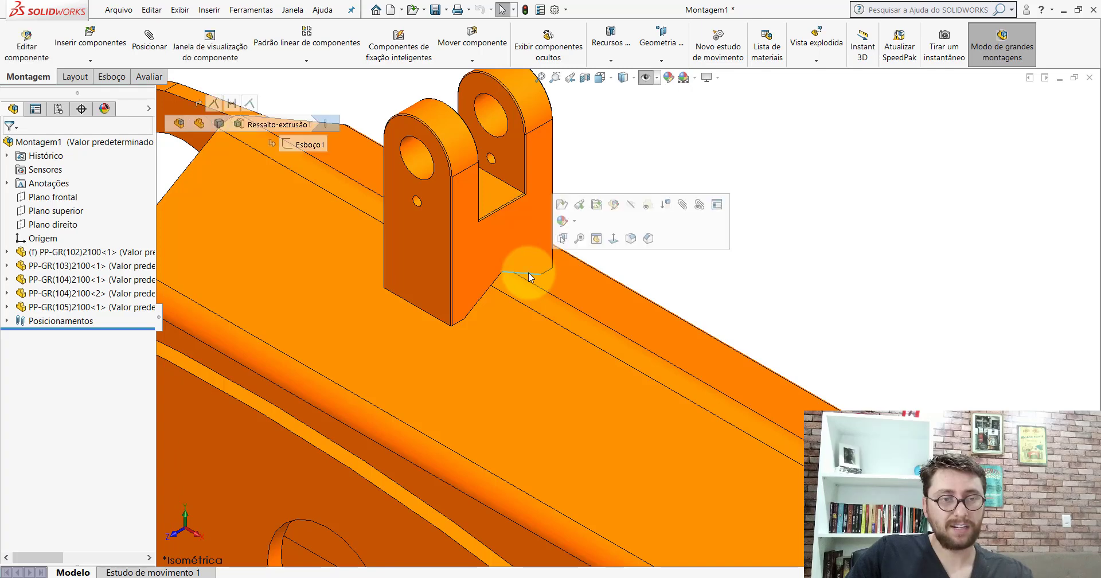
pyautogui.click(562, 282)
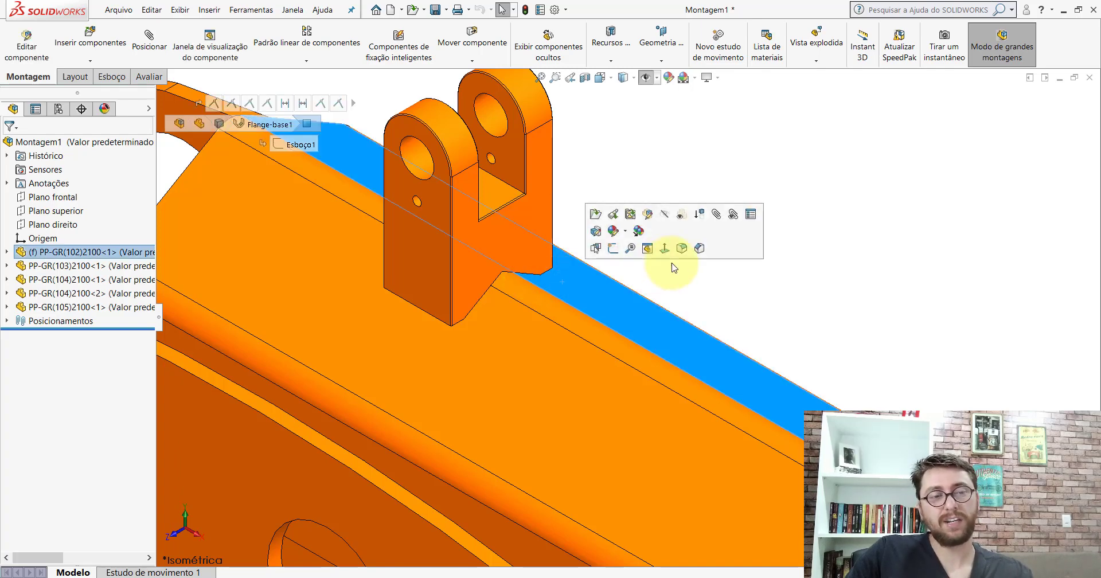
pyautogui.click(497, 329)
pyautogui.click(635, 313)
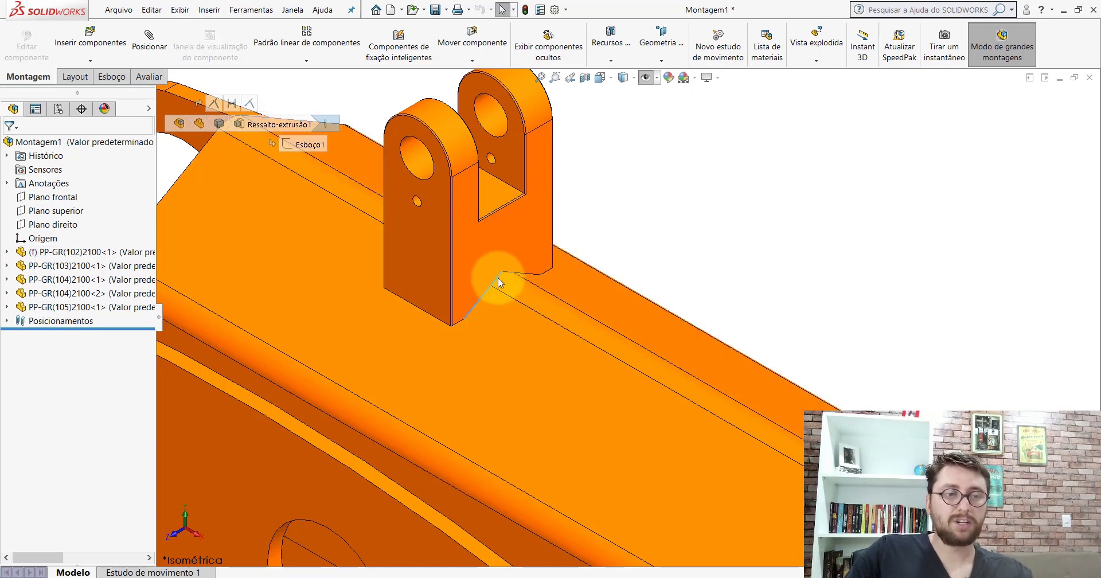
pyautogui.click(657, 284)
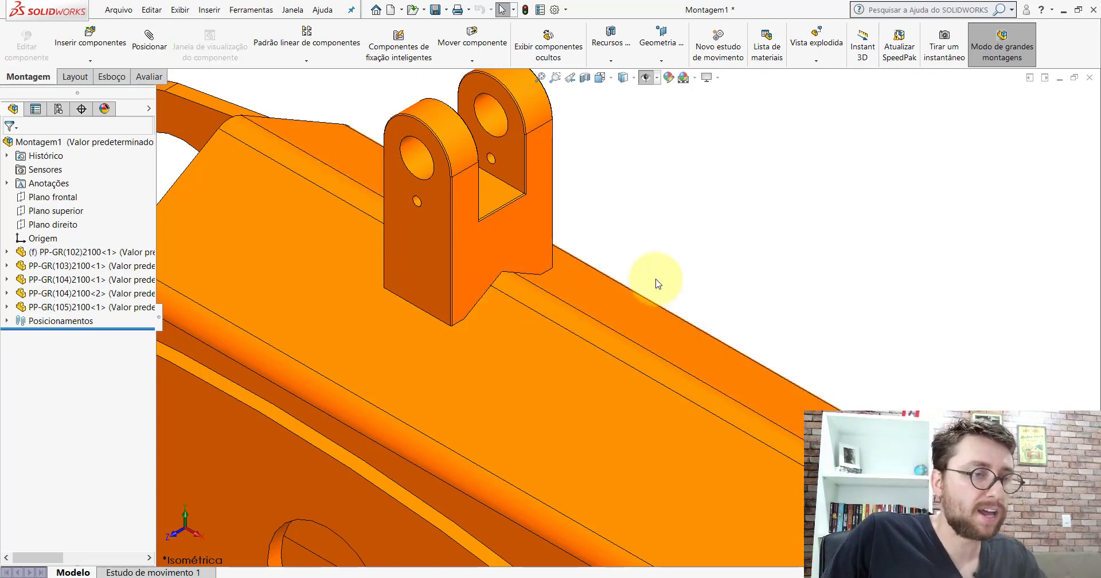
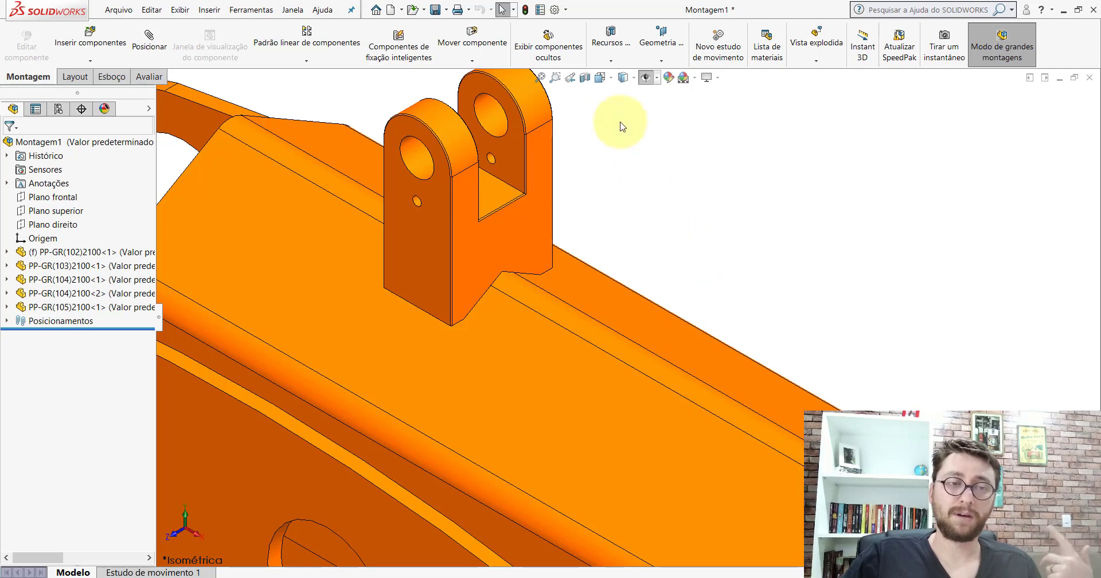
# Step: Show the whole new assembly in isometric view and switch to the reference assembly PM-GR(030)2100_
pyautogui.click(599, 78)
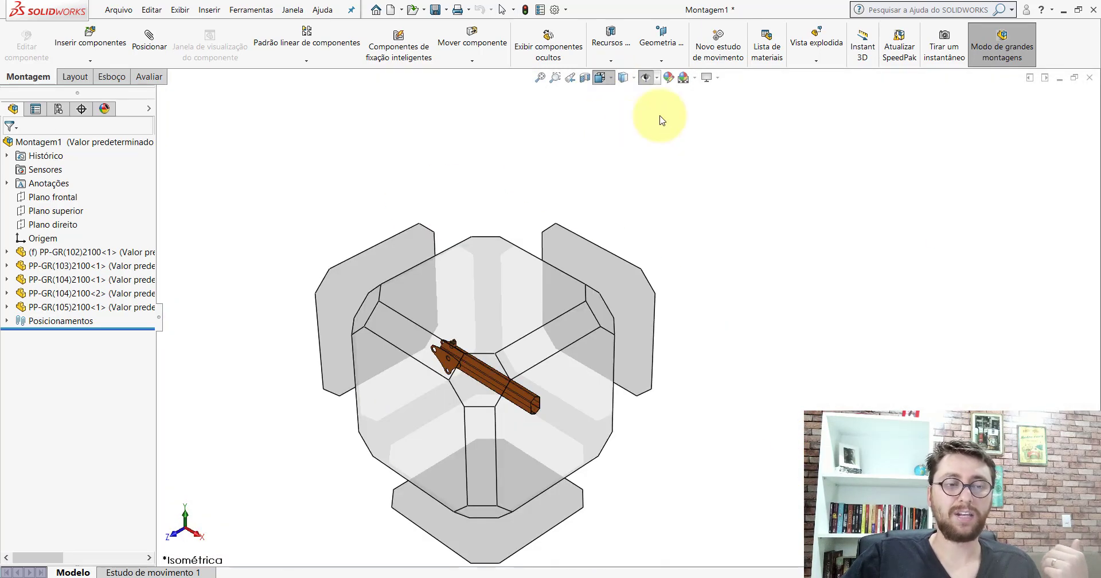
pyautogui.click(624, 143)
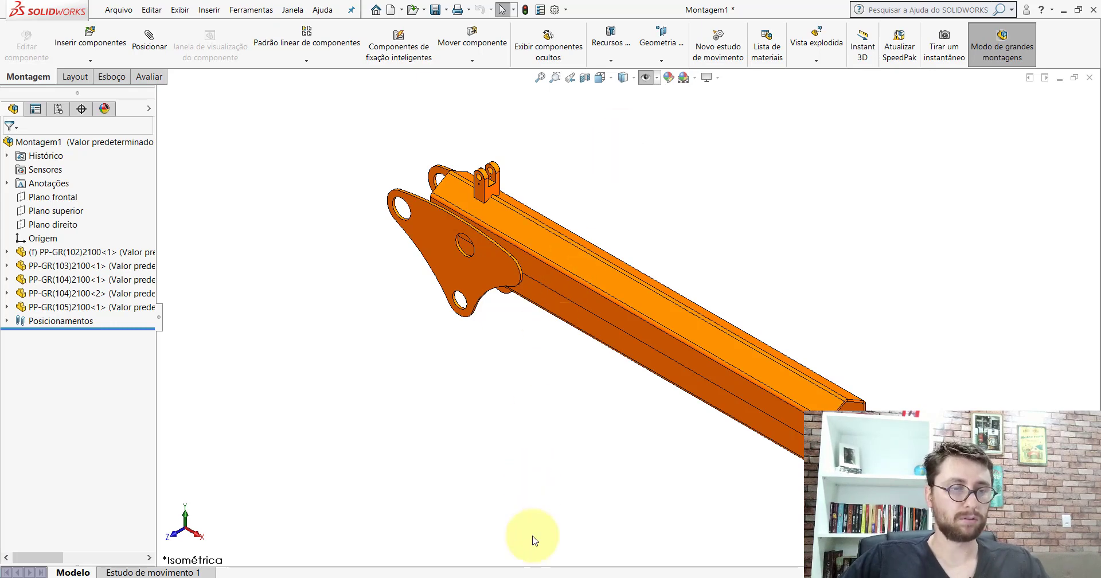
pyautogui.moveTo(524, 572)
pyautogui.click(497, 541)
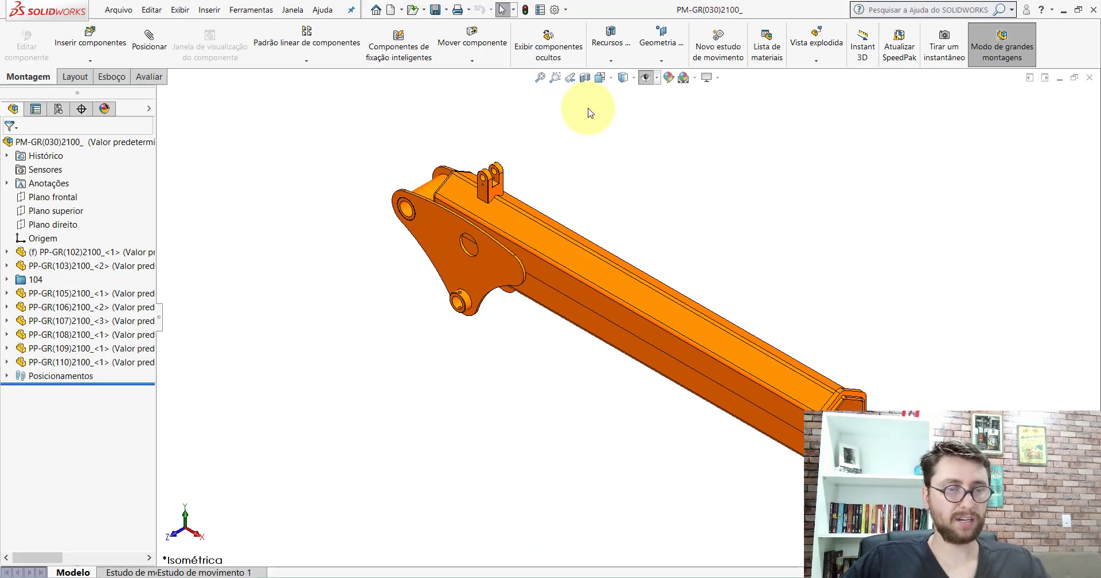
# Step: Locate the end frame PP-GR(106)2100_ in the reference assembly PM-GR(030)2100_ and measure its offset from the boom's open end
pyautogui.click(77, 293)
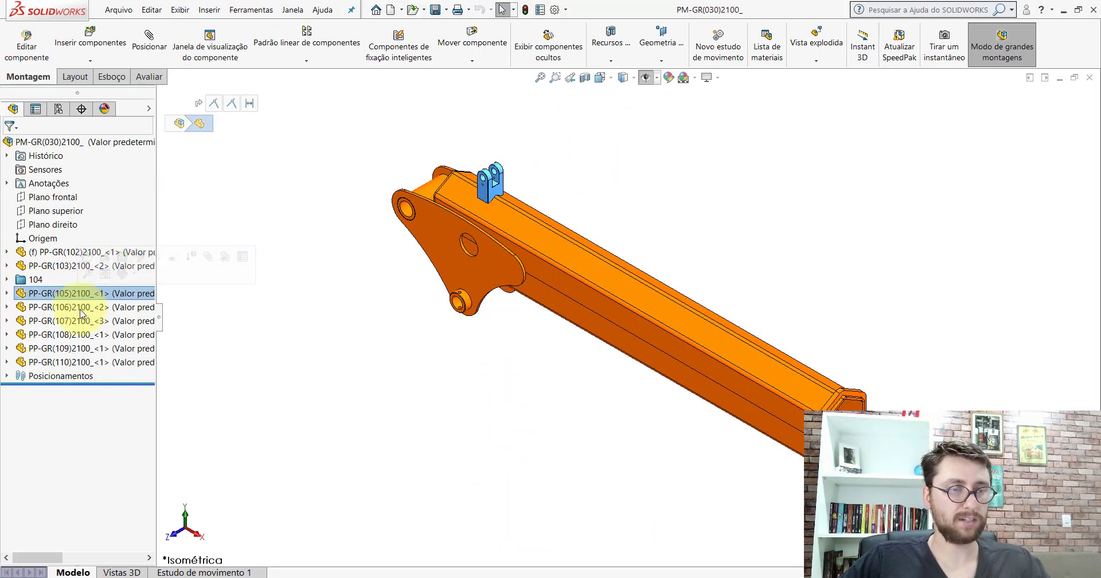
pyautogui.click(82, 309)
pyautogui.scroll(-4, 963, 484)
pyautogui.scroll(-3, 963, 484)
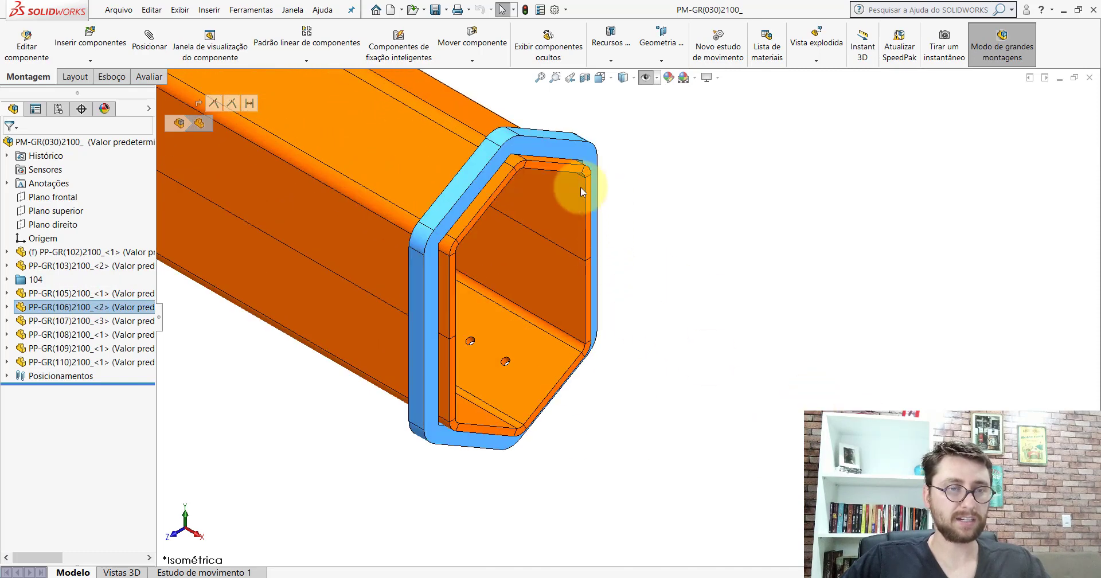
pyautogui.click(516, 115)
pyautogui.click(146, 76)
pyautogui.click(229, 43)
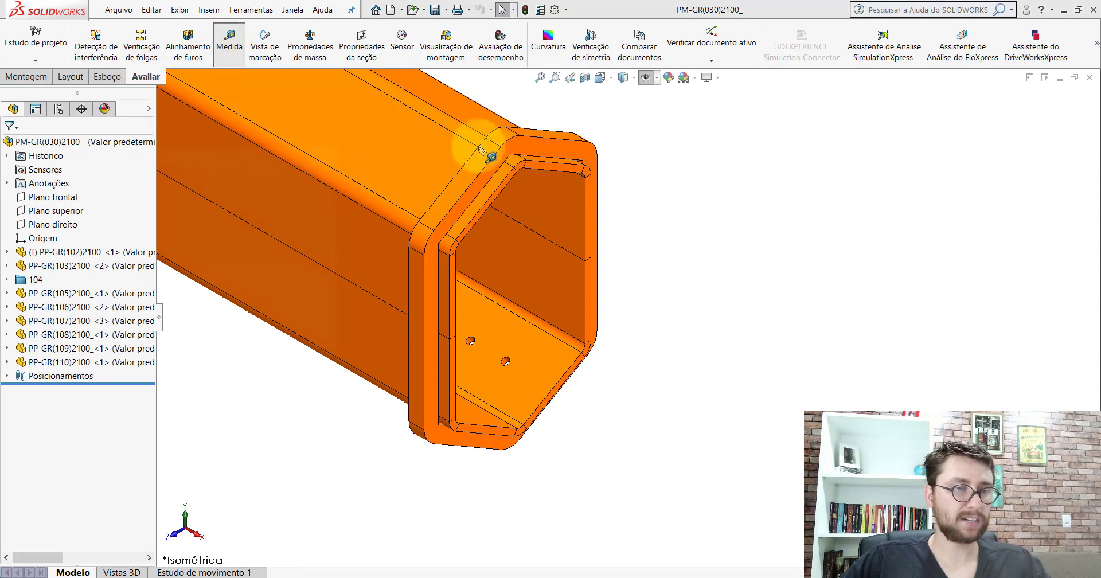
pyautogui.scroll(-3, 513, 192)
pyautogui.click(504, 204)
pyautogui.click(603, 241)
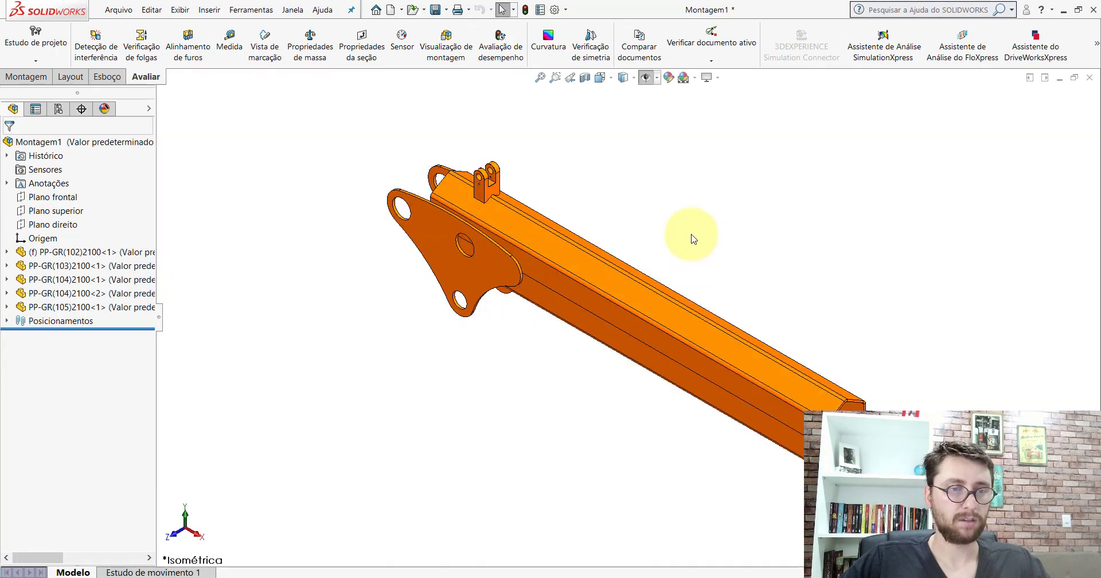
# Step: Insert the part PP-GR(106)2100 into Montagem1 and place it just beyond the boom's open end
pyautogui.keyDown('ctrl'); pyautogui.moveTo(900, 300); pyautogui.dragTo(633, 203, button='middle'); pyautogui.keyUp('ctrl')
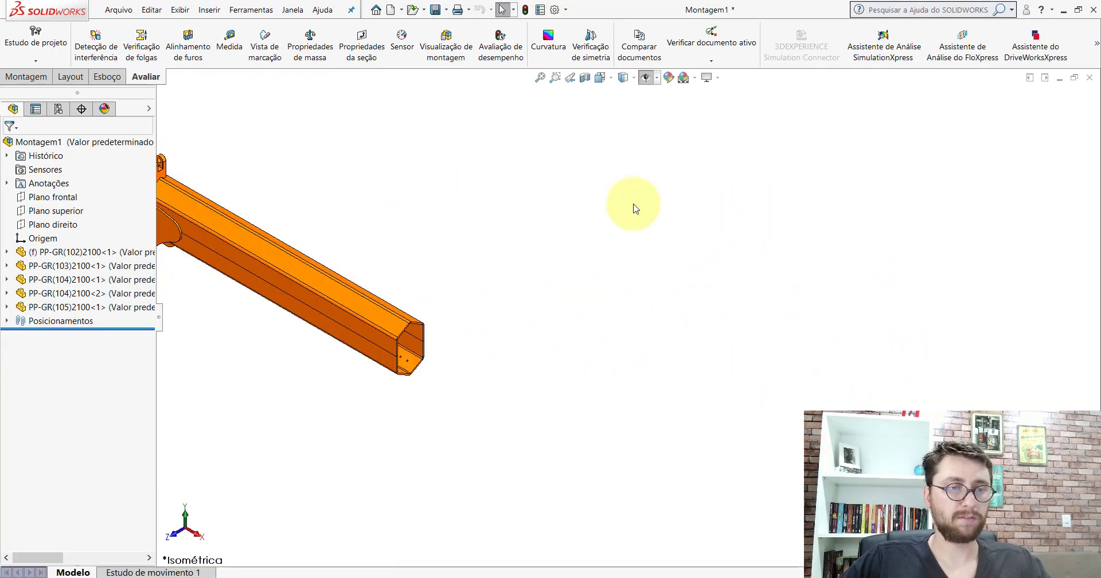
pyautogui.click(36, 80)
pyautogui.click(90, 40)
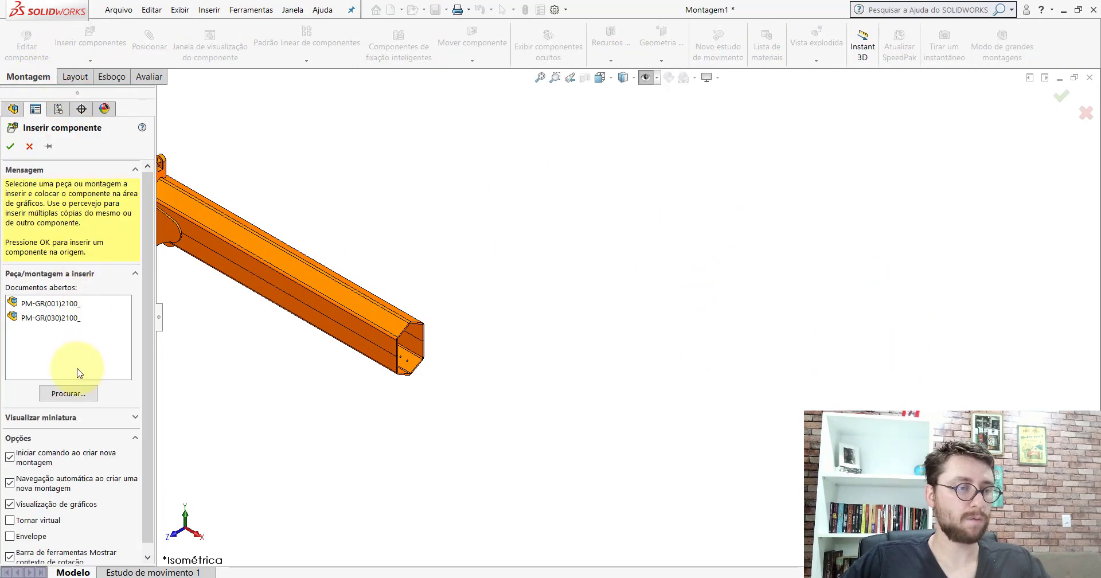
pyautogui.click(66, 393)
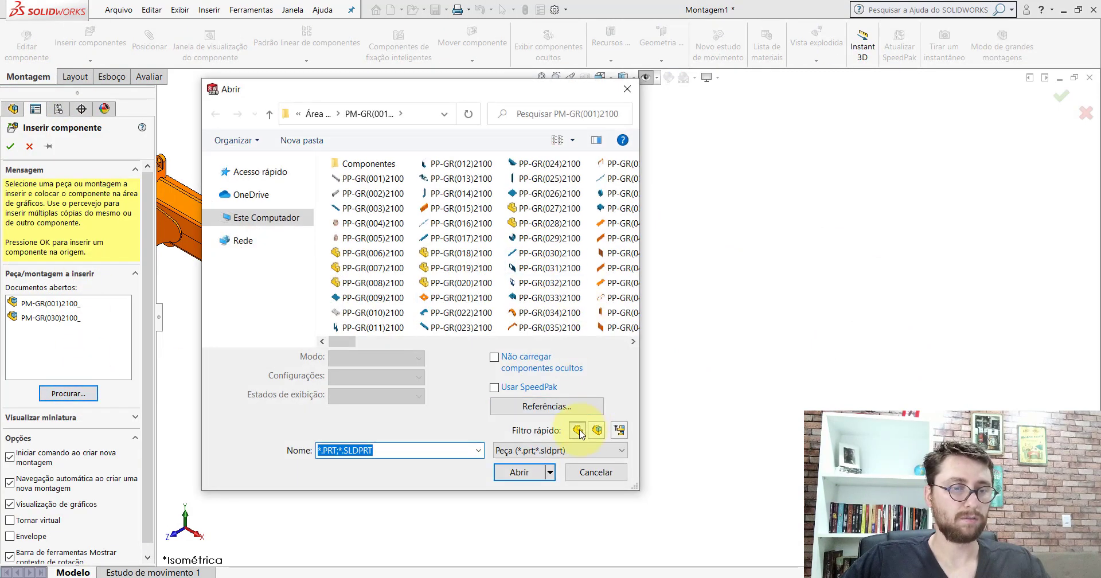
pyautogui.moveTo(349, 343); pyautogui.dragTo(539, 312)
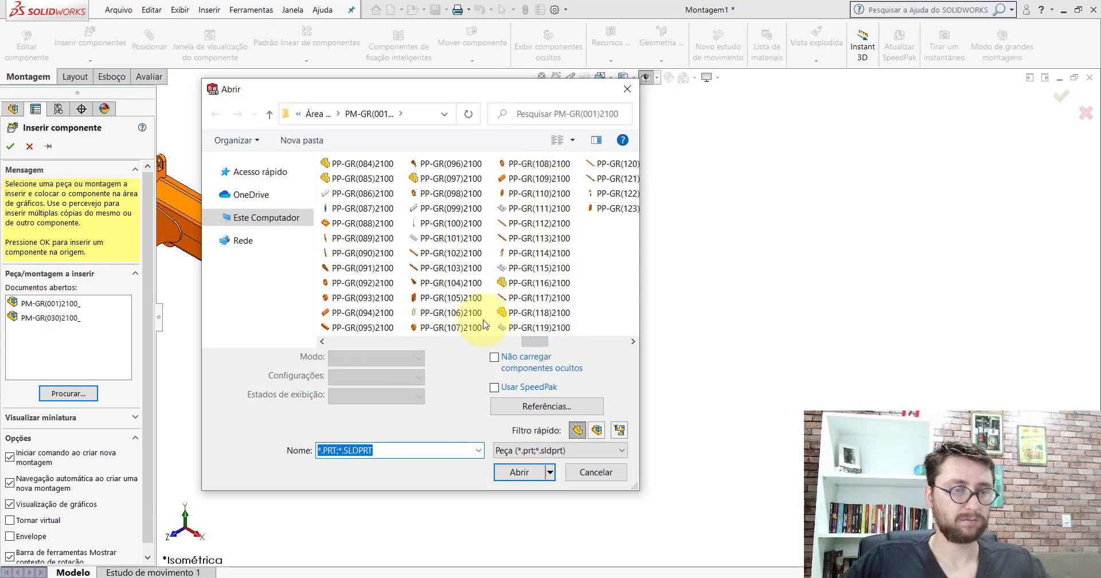
pyautogui.click(451, 312)
pyautogui.click(519, 472)
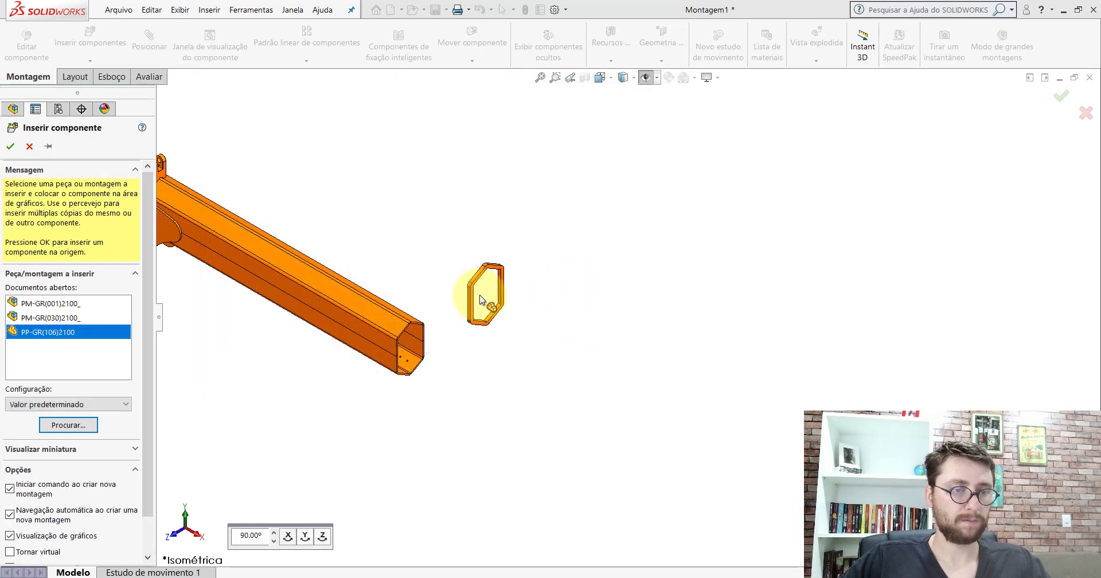
pyautogui.click(451, 303)
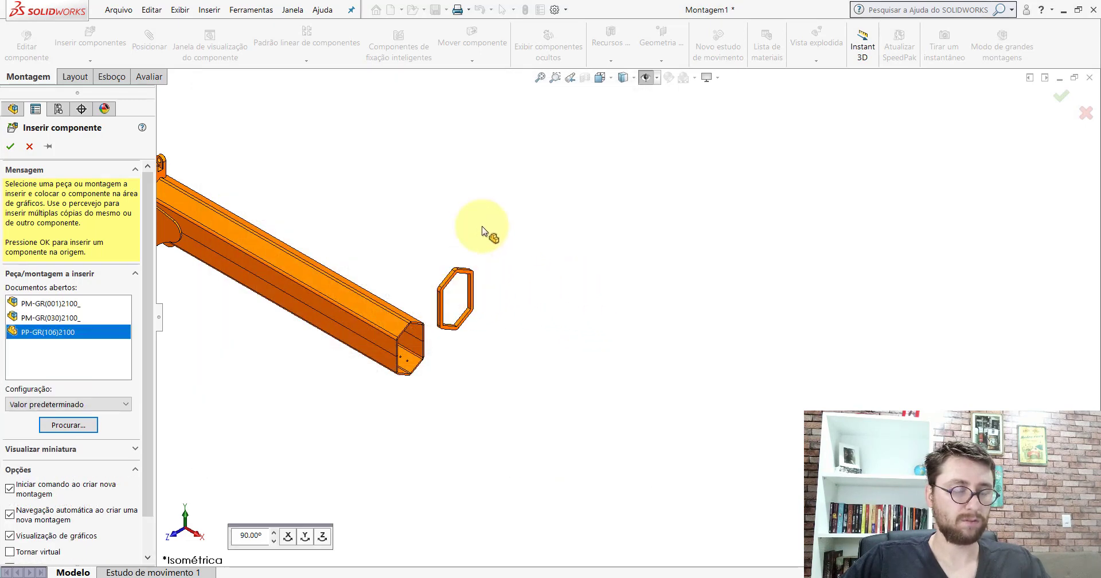
# Step: Show the planes and mate the Plano frontal of PP-GR(106)2100 coincident with the Plano frontal of PP-GR(103)2100
pyautogui.click(645, 82)
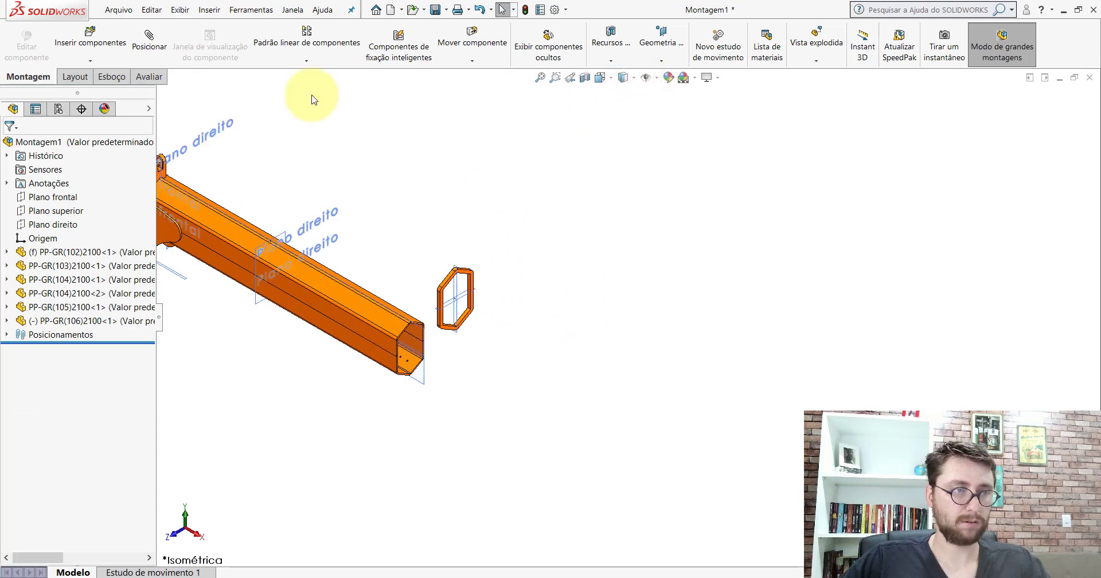
pyautogui.click(150, 43)
pyautogui.scroll(-6, 412, 304)
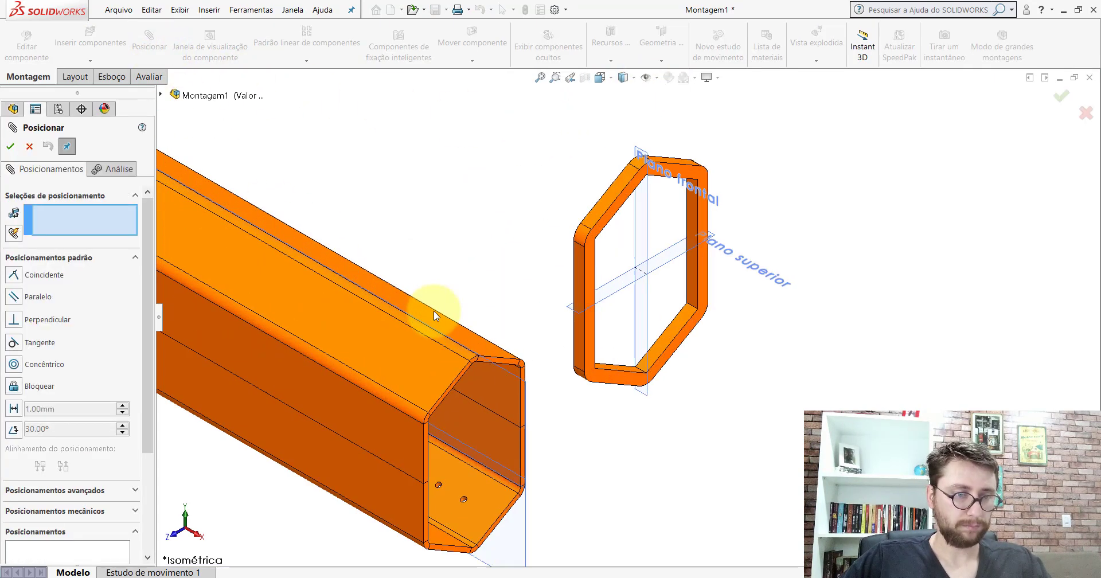
pyautogui.click(701, 171)
pyautogui.scroll(5, 684, 241)
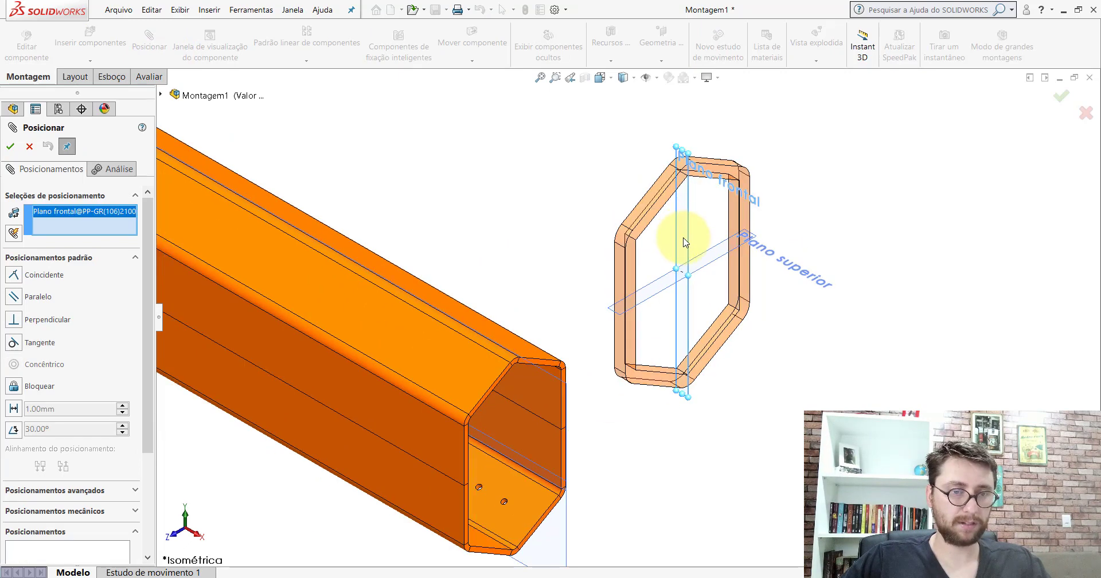
pyautogui.scroll(-3, 636, 432)
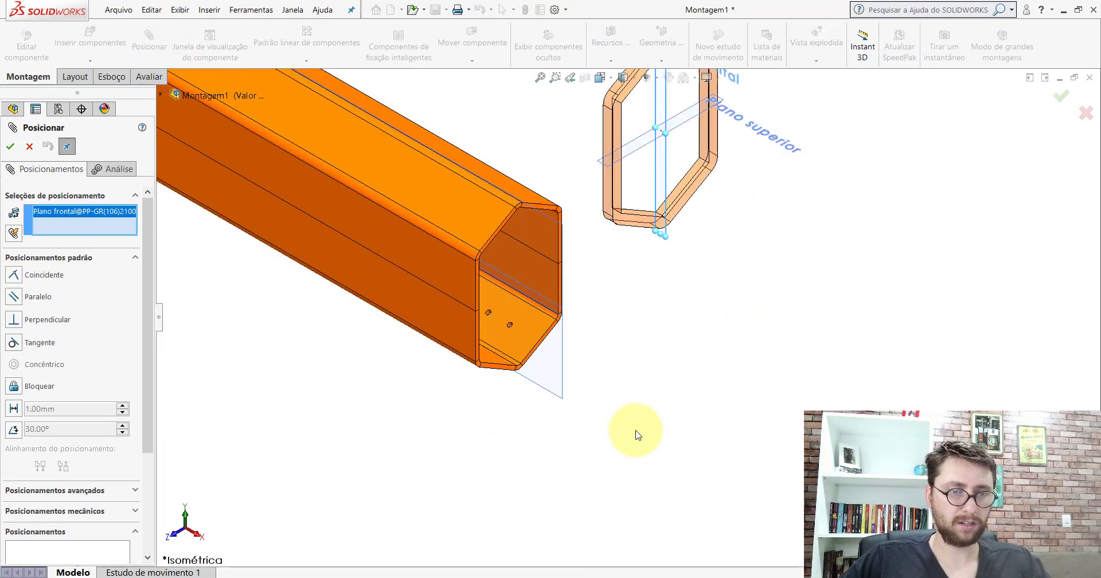
pyautogui.click(562, 344)
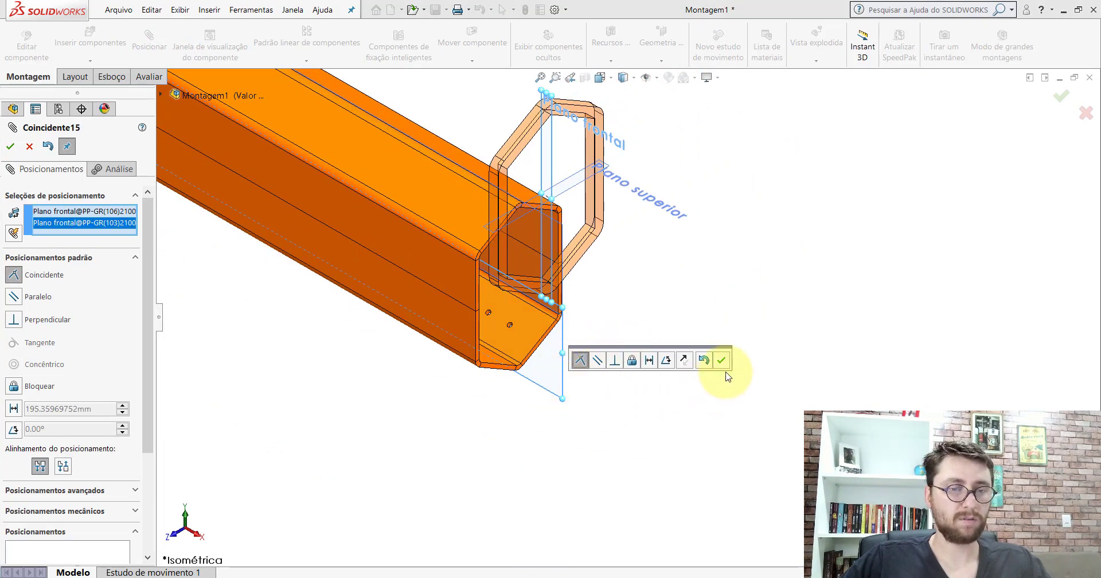
pyautogui.click(721, 360)
pyautogui.press('Escape')
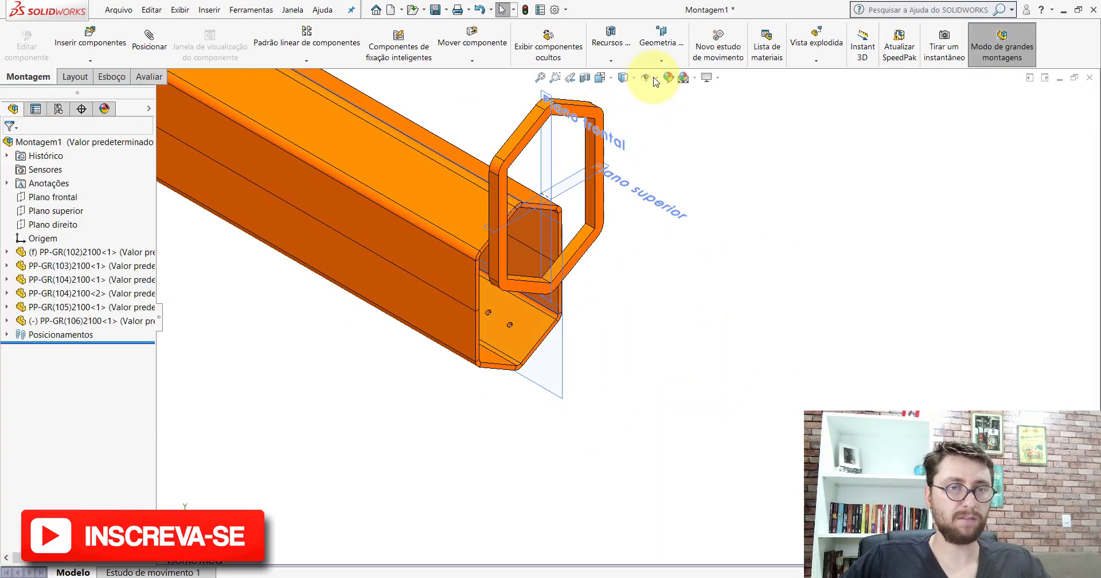
# Step: Open the boom part PP-GR(102)2100, make its Plano superior visible, save the part and return to the assembly
pyautogui.click(453, 205)
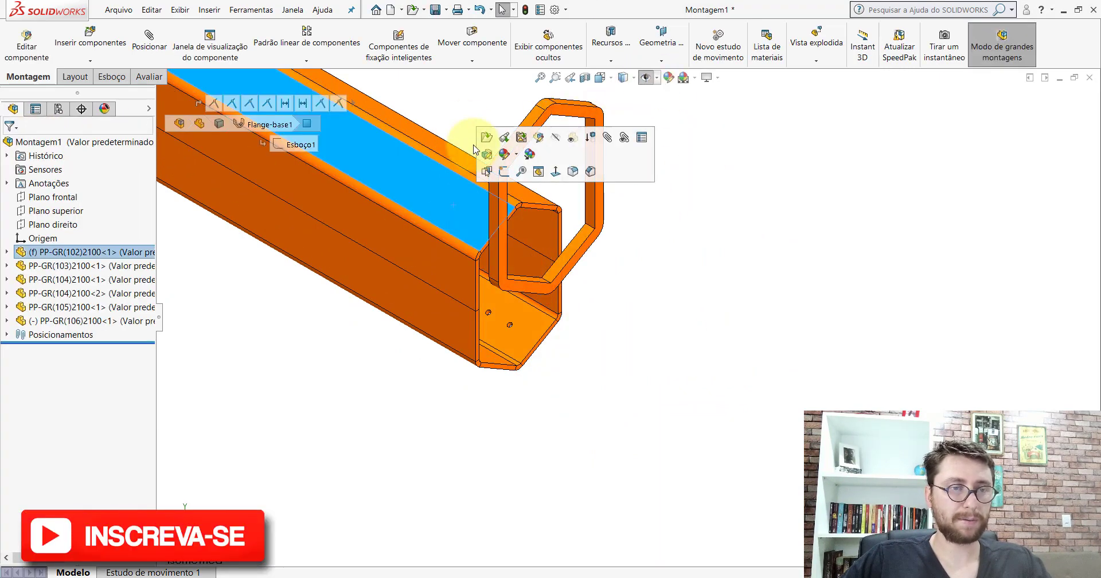
pyautogui.click(487, 137)
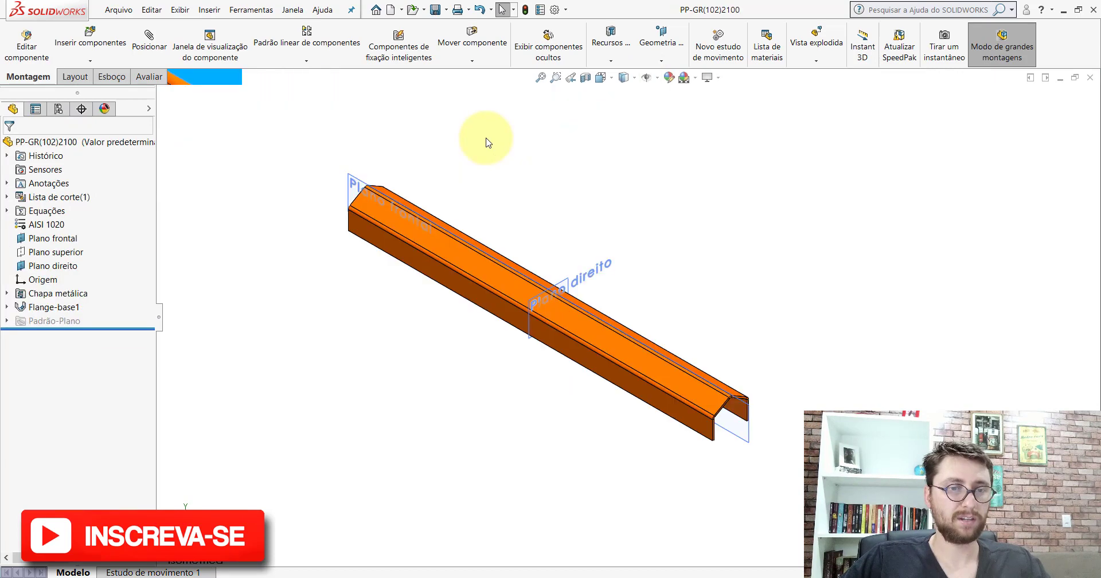
pyautogui.scroll(2, 702, 381)
pyautogui.scroll(-2, 723, 298)
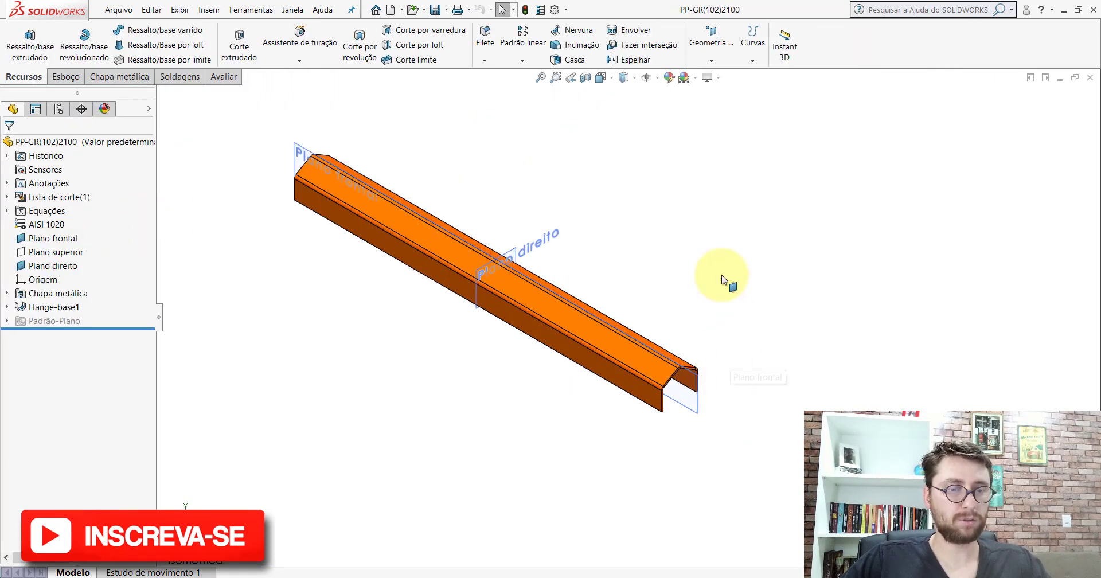
pyautogui.click(32, 255)
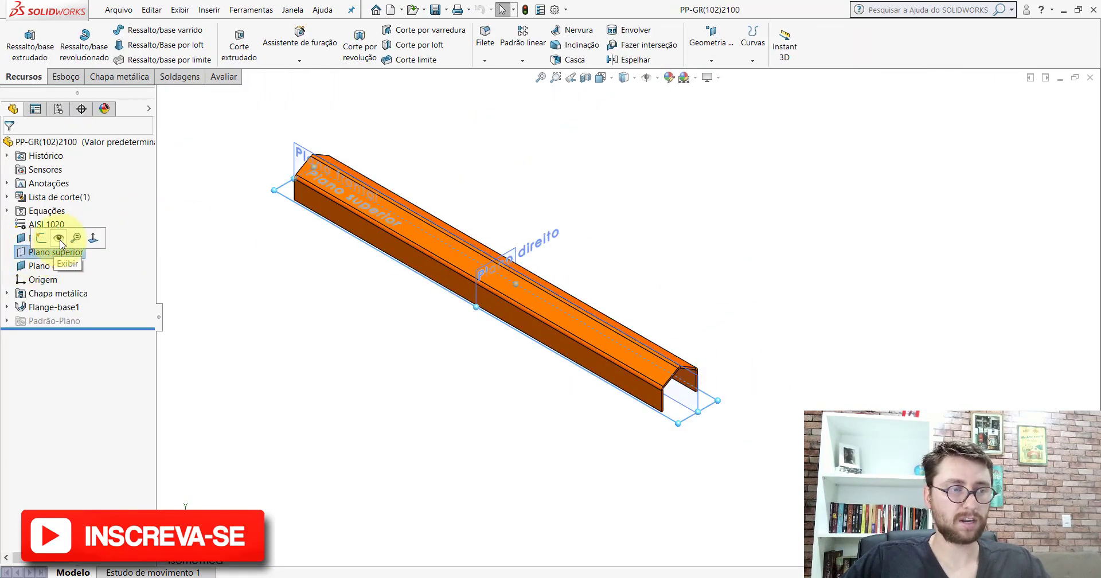
pyautogui.click(64, 240)
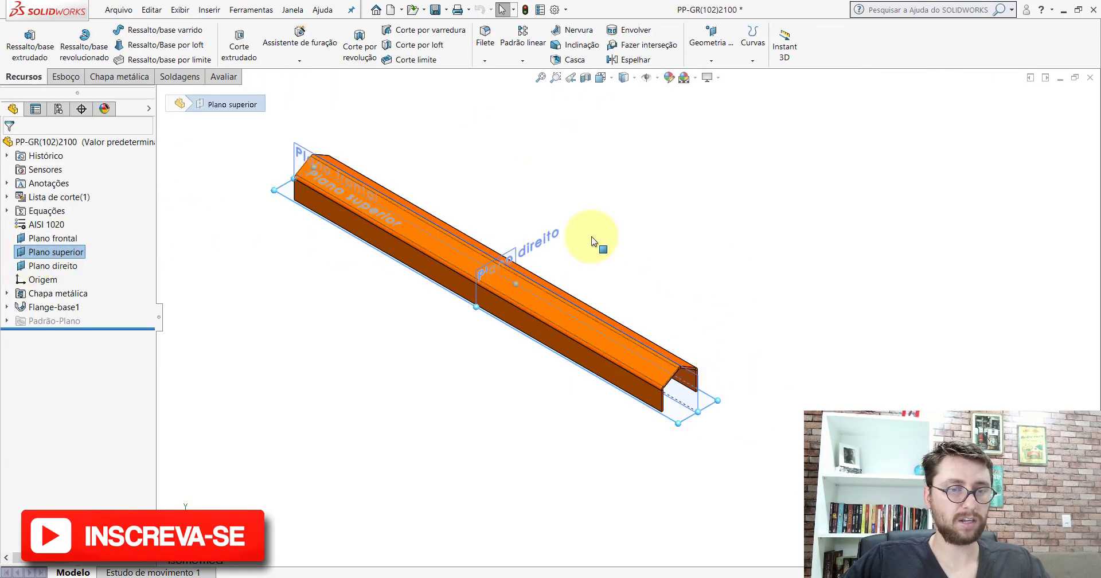
pyautogui.click(434, 10)
pyautogui.click(1090, 74)
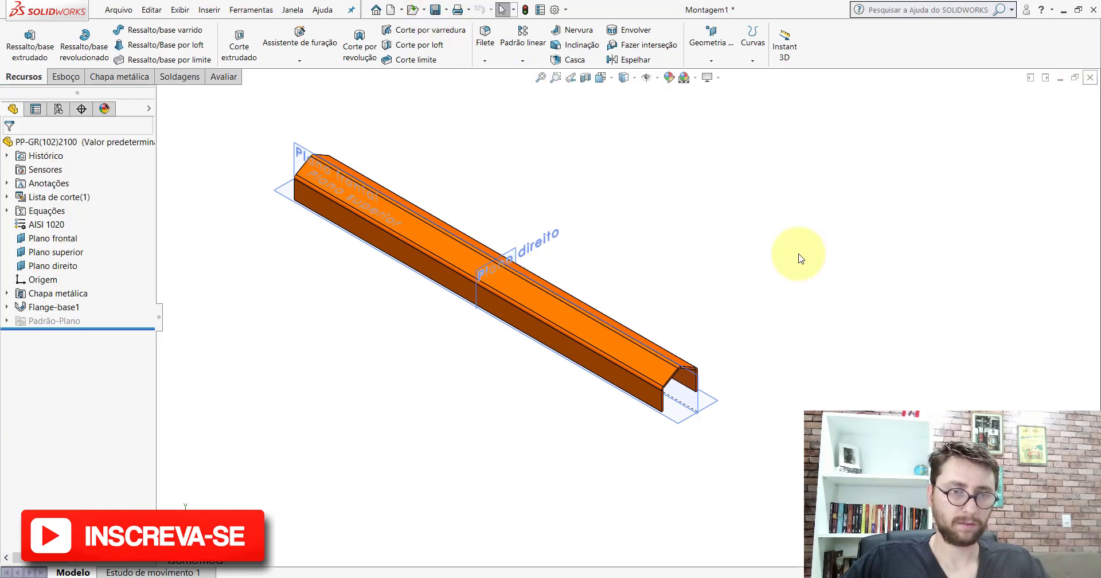
# Step: Show the planes and mate the Plano superior of PP-GR(106)2100 coincident with the Plano superior of PP-GR(102)2100
pyautogui.click(651, 80)
pyautogui.click(651, 111)
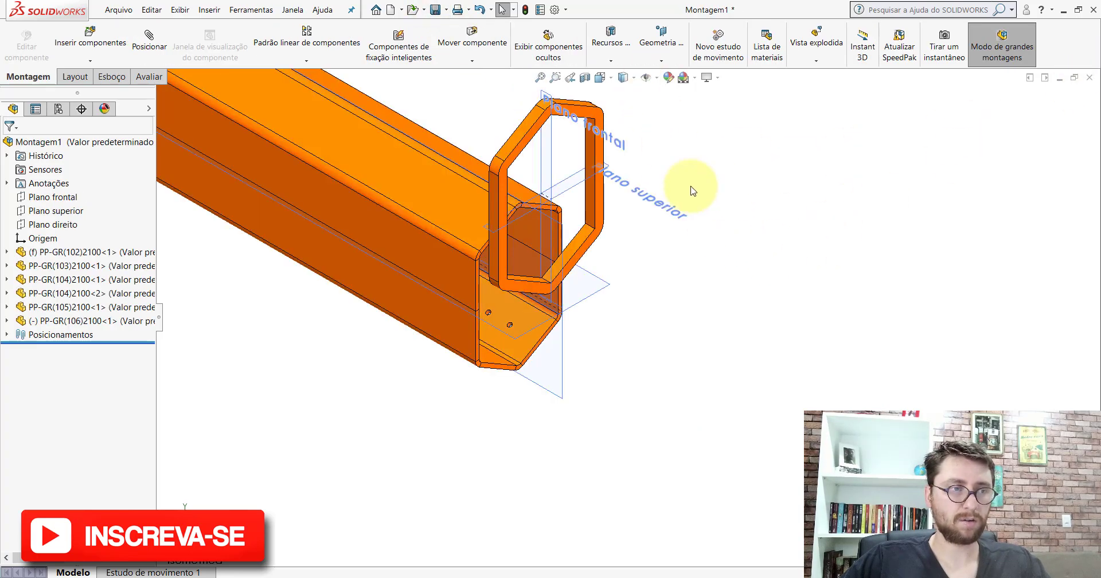
pyautogui.click(149, 41)
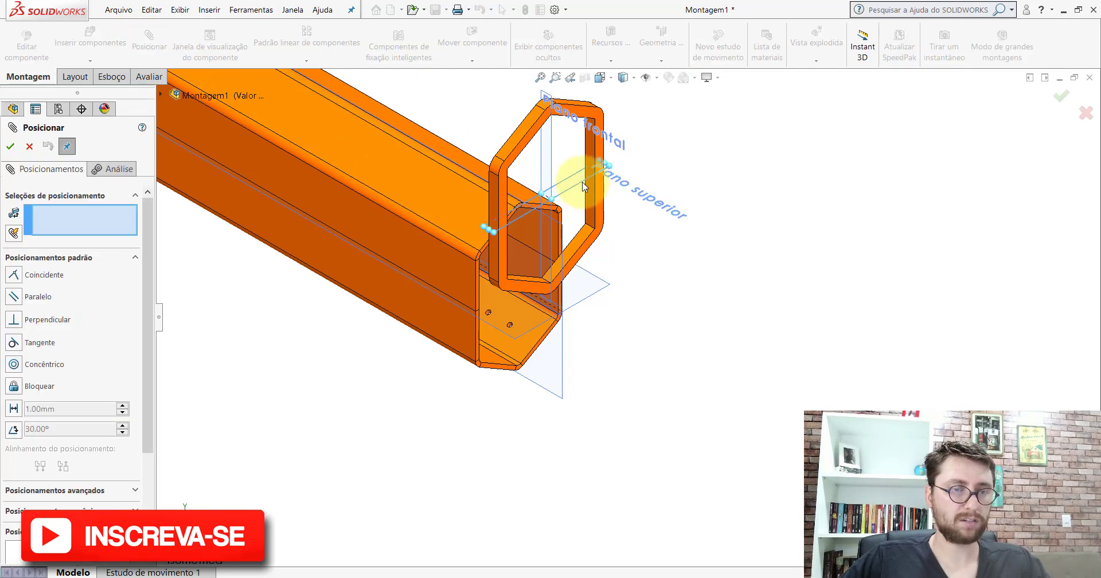
pyautogui.click(583, 187)
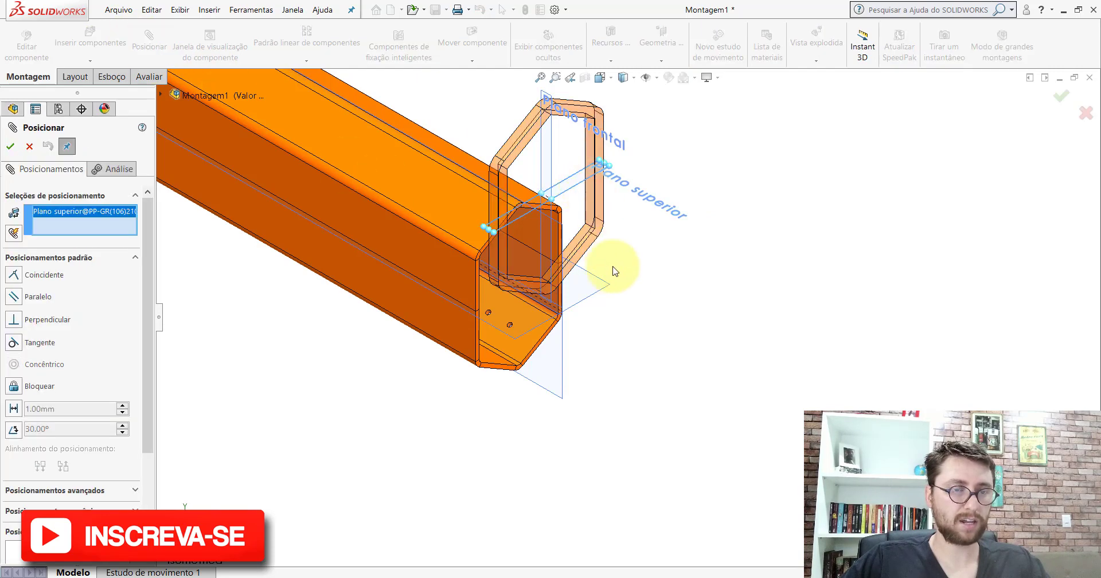
pyautogui.click(595, 297)
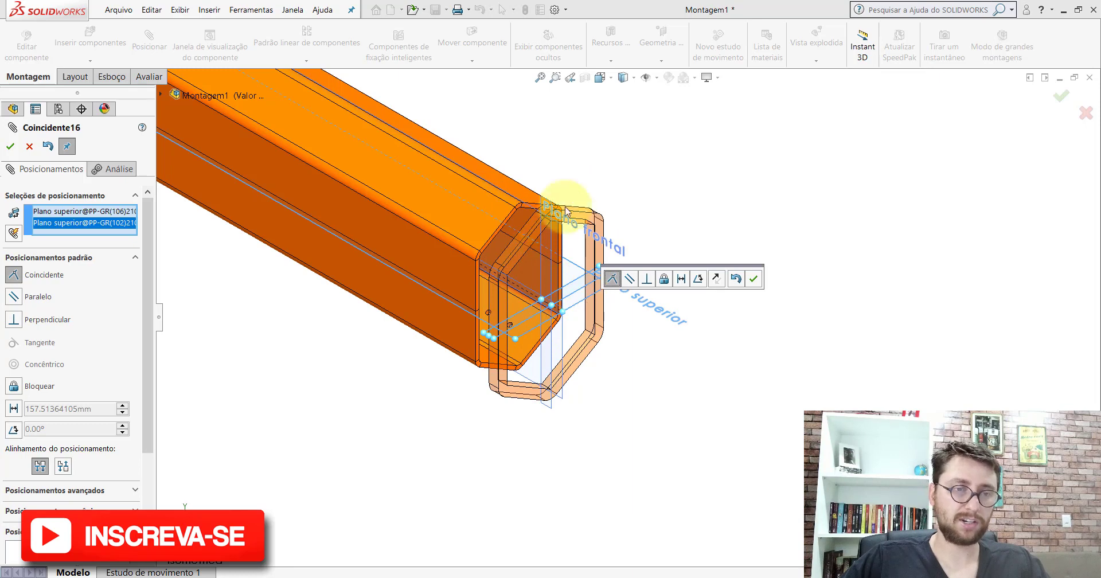
pyautogui.click(753, 279)
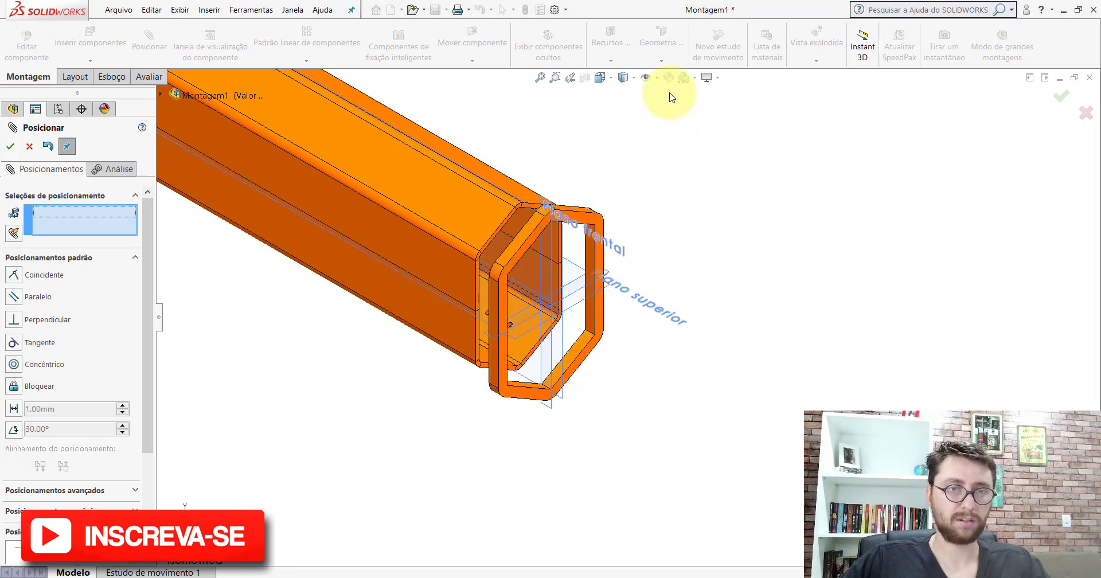
# Step: Hide the planes, slide the frame onto the boom, and set a 10 mm distance mate between its front face and the boom's end face
pyautogui.click(646, 77)
pyautogui.scroll(-6, 549, 250)
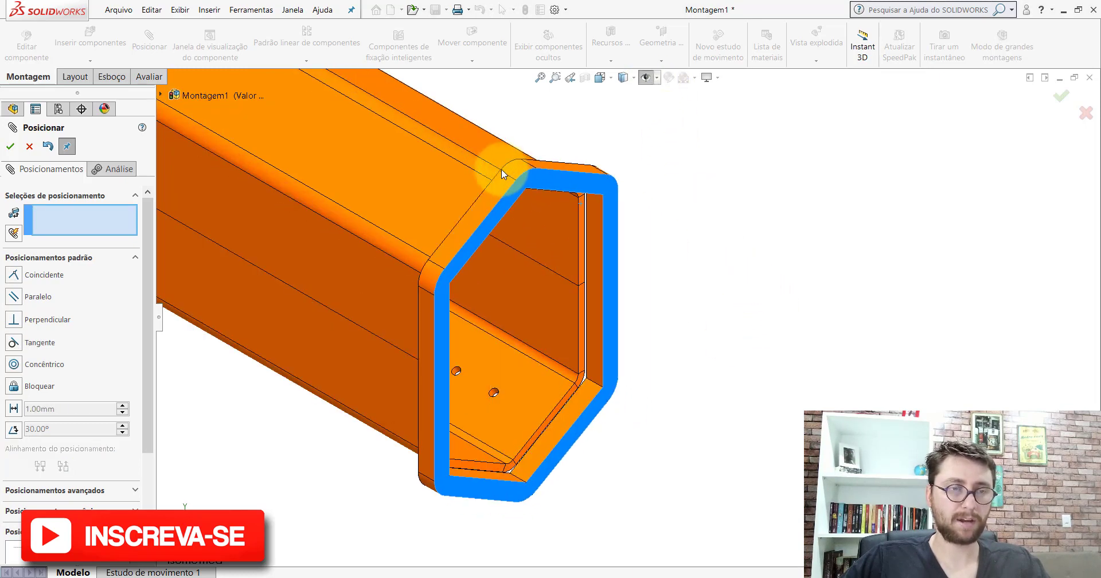
pyautogui.moveTo(502, 170)
pyautogui.mouseDown()
pyautogui.moveTo(475, 156)
pyautogui.moveTo(491, 159)
pyautogui.mouseUp()
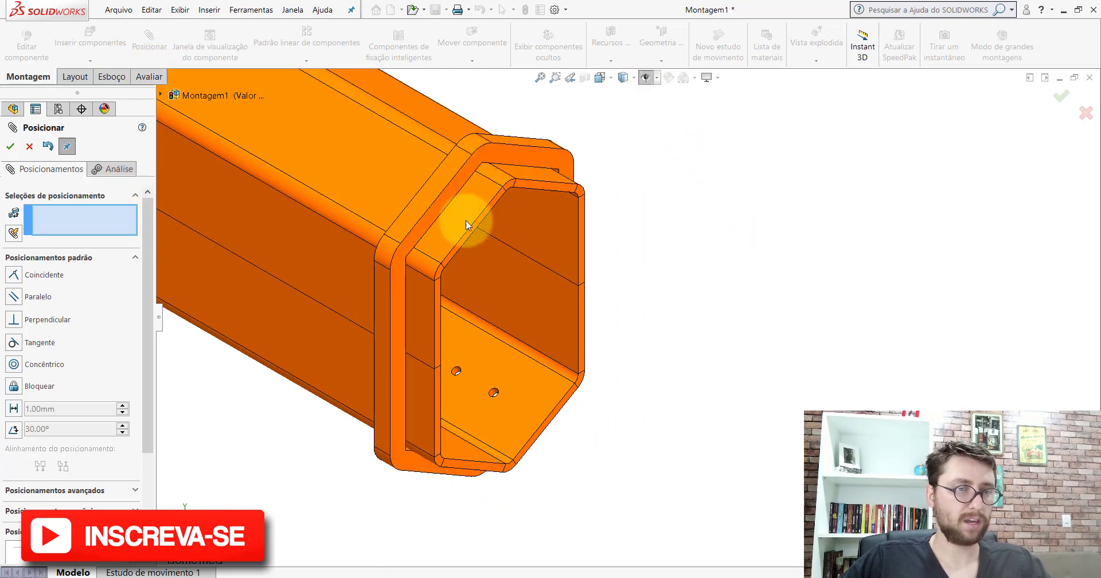
pyautogui.click(516, 159)
pyautogui.scroll(-5, 567, 198)
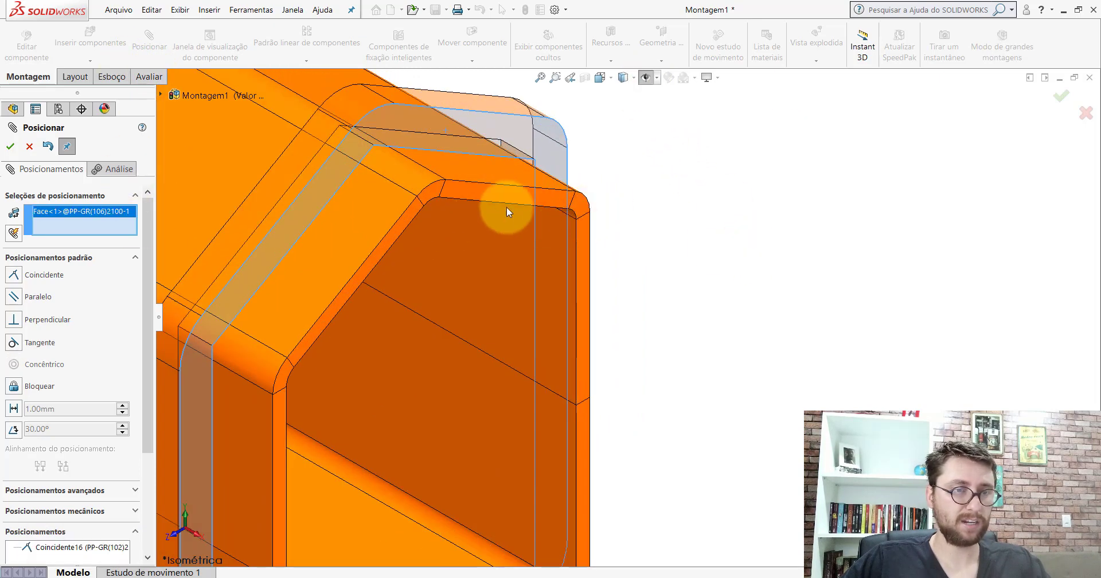
pyautogui.click(488, 192)
pyautogui.click(399, 174)
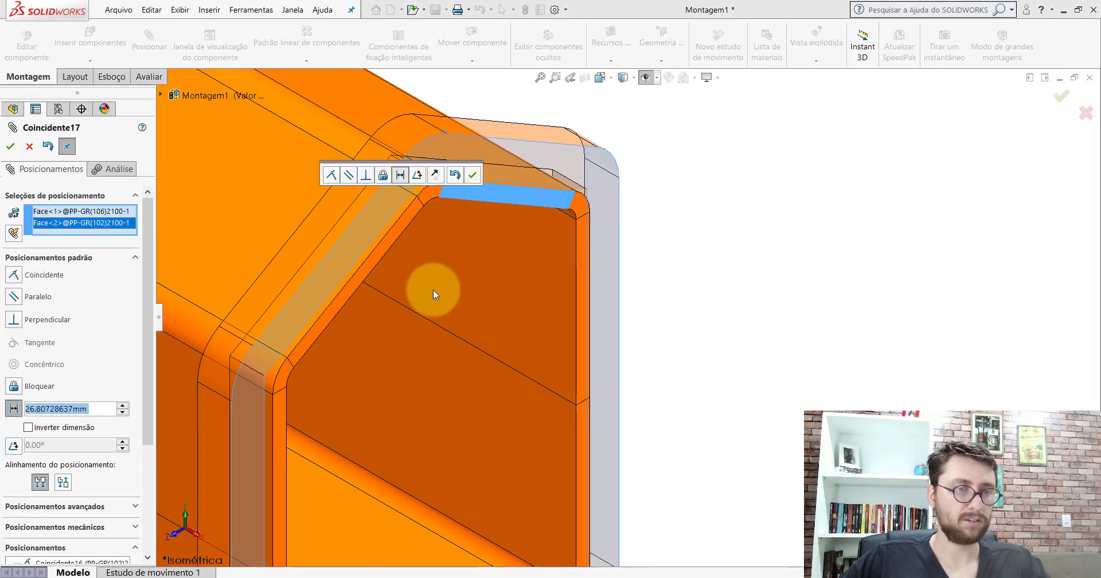
pyautogui.write('10')
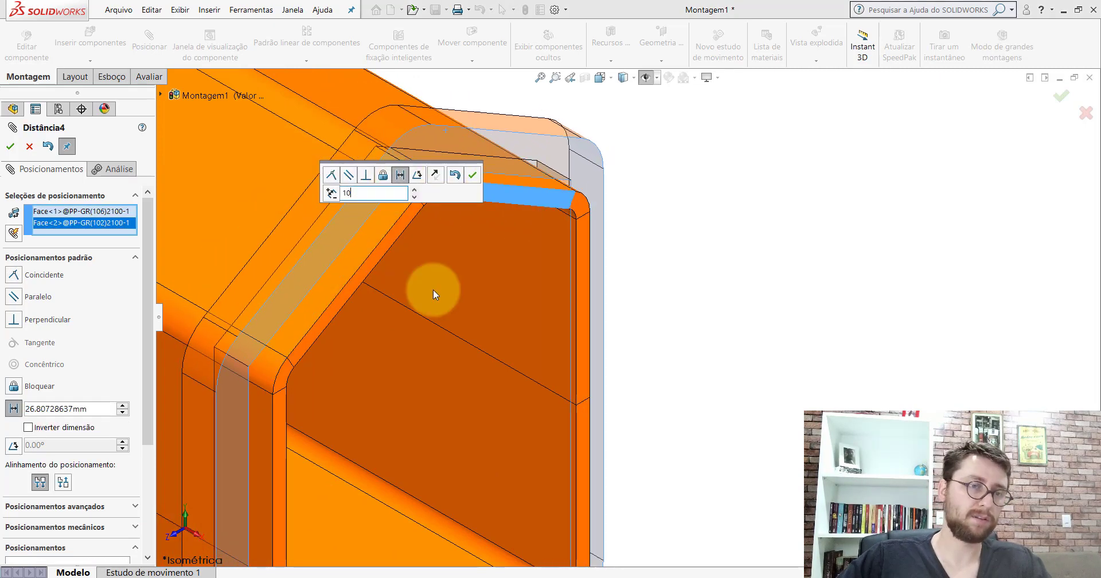
pyautogui.press('Return')
pyautogui.click(474, 177)
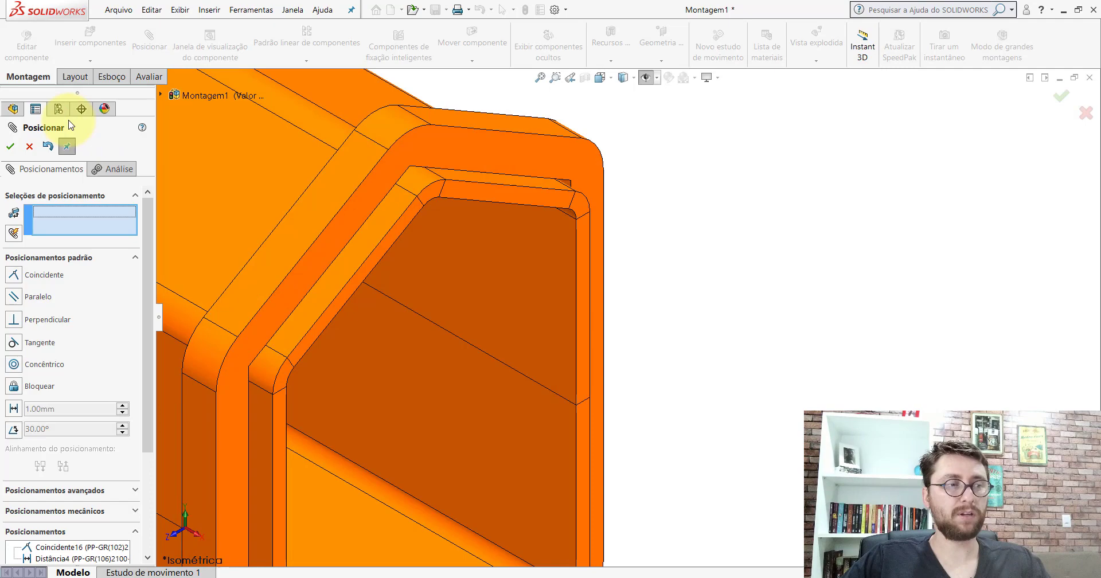
pyautogui.click(10, 146)
# Step: Inspect the fit between the end frame and the boom's outer walls up close
pyautogui.moveTo(584, 211); pyautogui.dragTo(515, 191, button='middle')
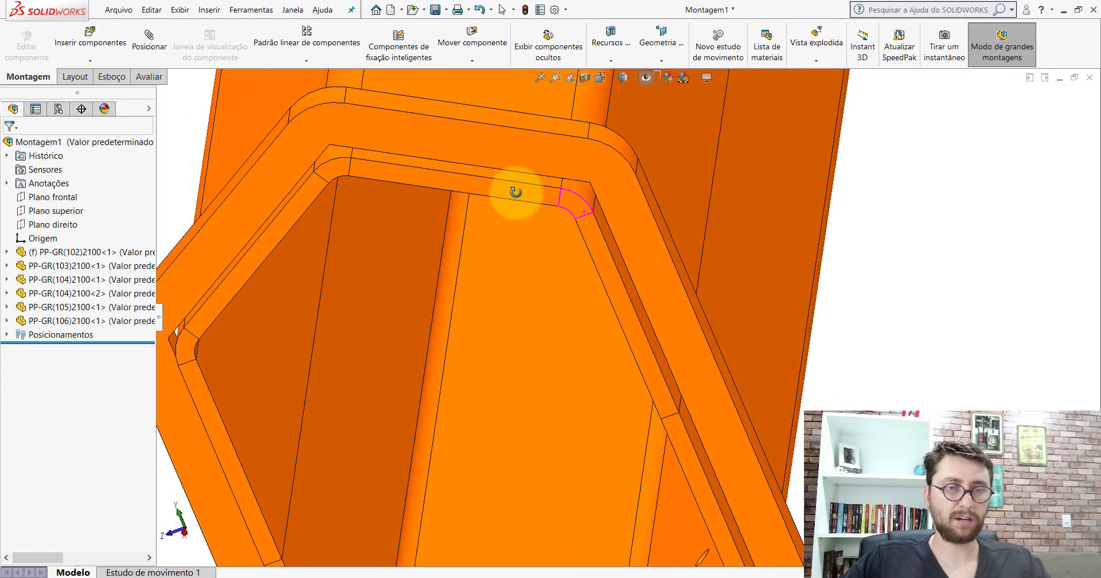
pyautogui.scroll(-3, 652, 255)
pyautogui.click(514, 189)
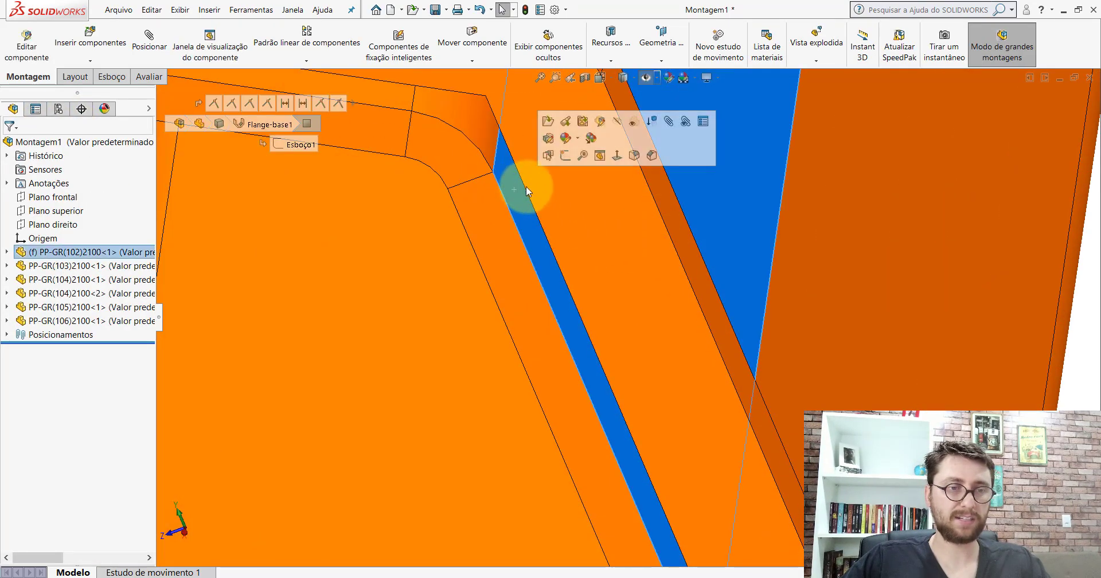
# Step: Examine the clearance between the end frame's inner edges and the boom's walls around the opening
pyautogui.scroll(3, 527, 191)
pyautogui.scroll(-2, 437, 262)
pyautogui.keyDown('ctrl'); pyautogui.click(442, 248); pyautogui.keyUp('ctrl')
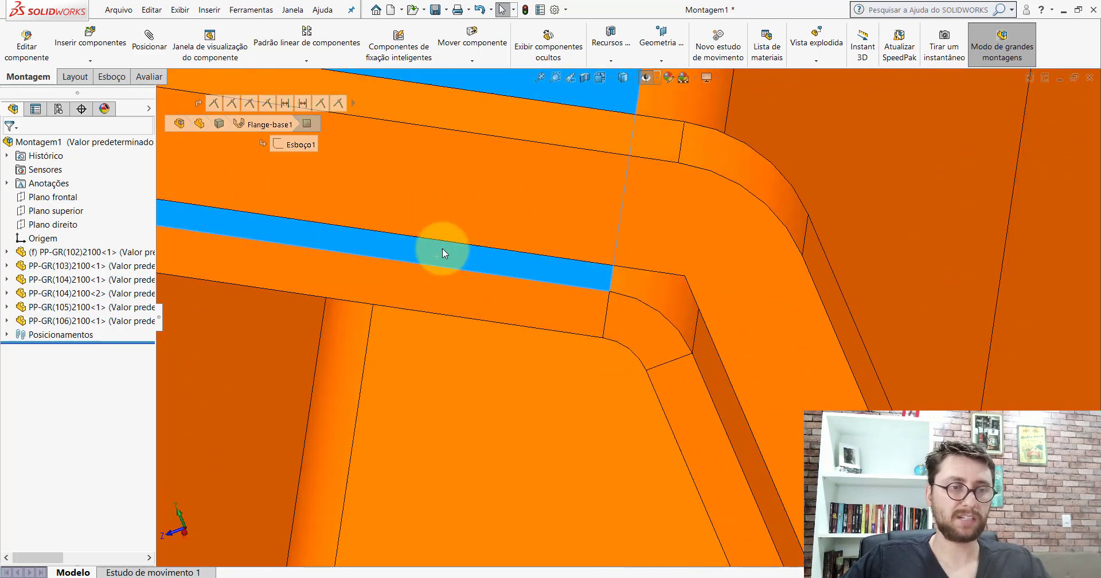
pyautogui.scroll(3, 568, 277)
pyautogui.moveTo(568, 278); pyautogui.dragTo(523, 227, button='middle')
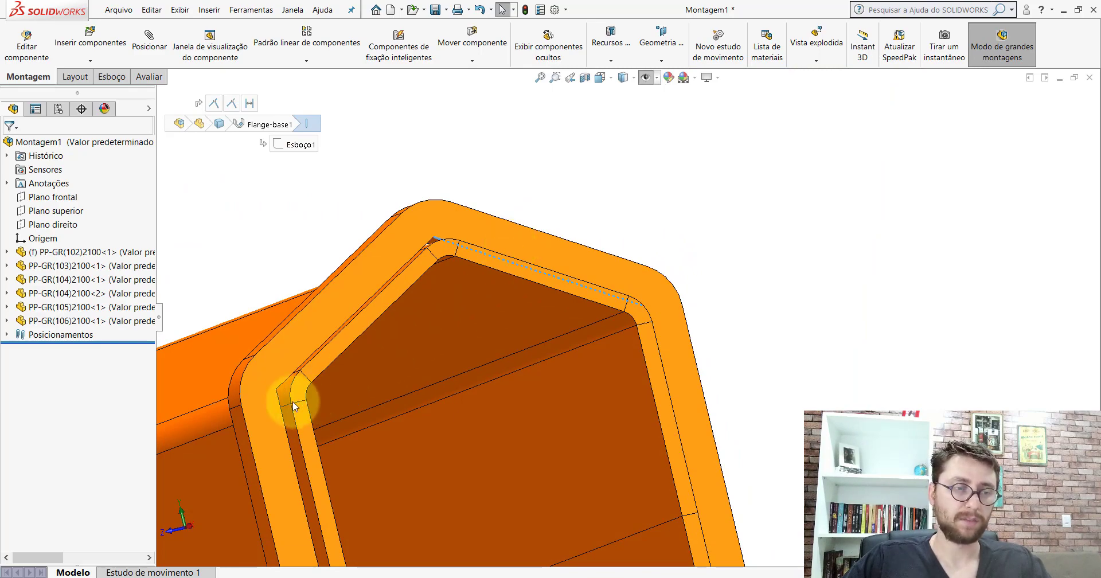
pyautogui.moveTo(296, 400)
pyautogui.mouseDown(button='middle')
pyautogui.moveTo(270, 402)
pyautogui.moveTo(299, 399)
pyautogui.mouseUp(button='middle')
pyautogui.scroll(4, 640, 332)
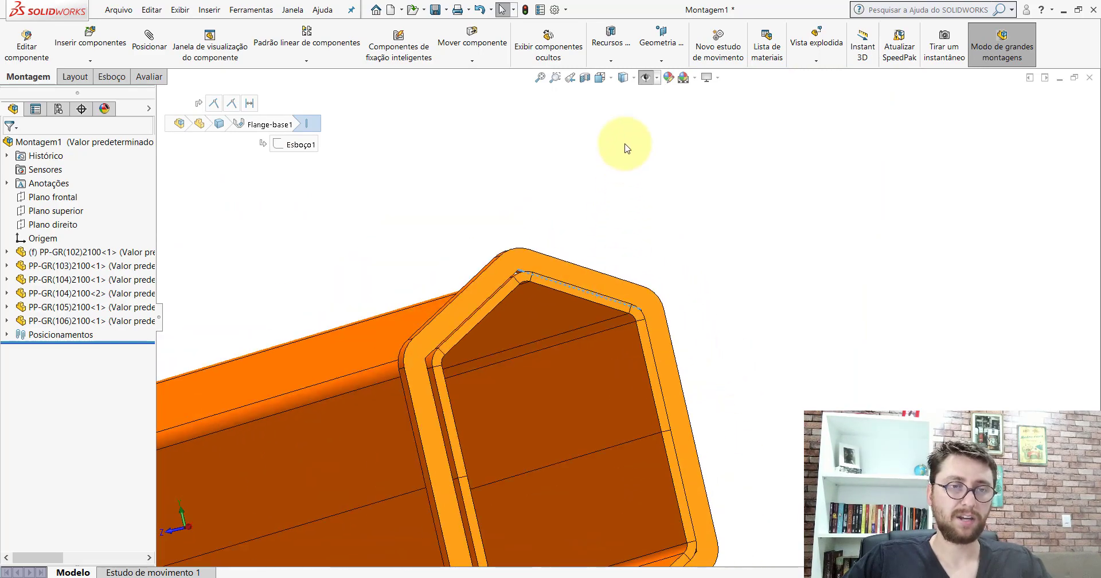
# Step: Clear the selection and review the complete boom assembly in isometric view
pyautogui.click(625, 146)
pyautogui.click(605, 79)
pyautogui.click(664, 110)
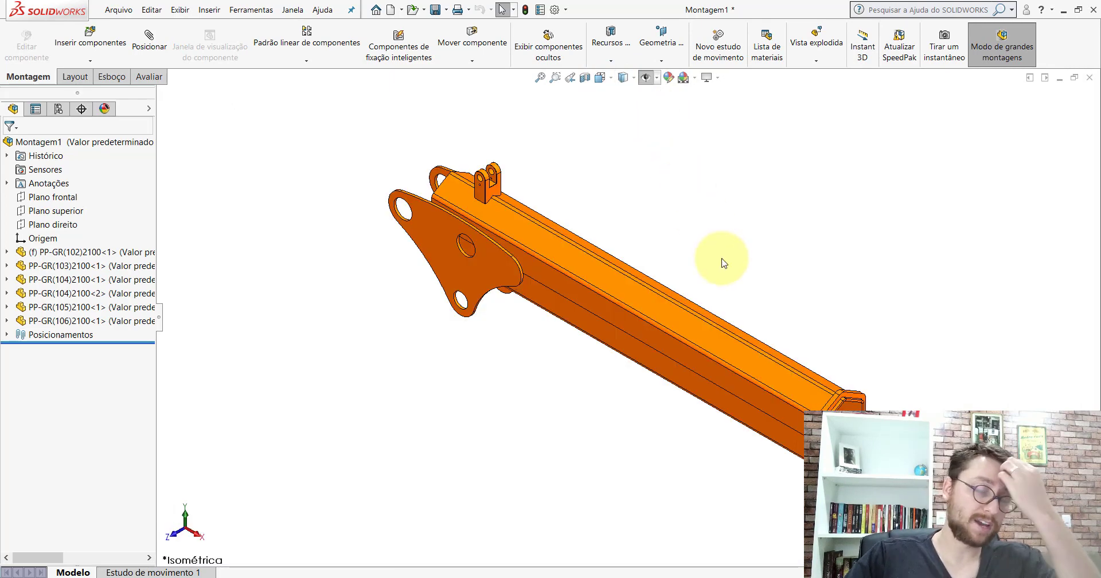
pyautogui.press('f')
pyautogui.scroll(-3, 797, 366)
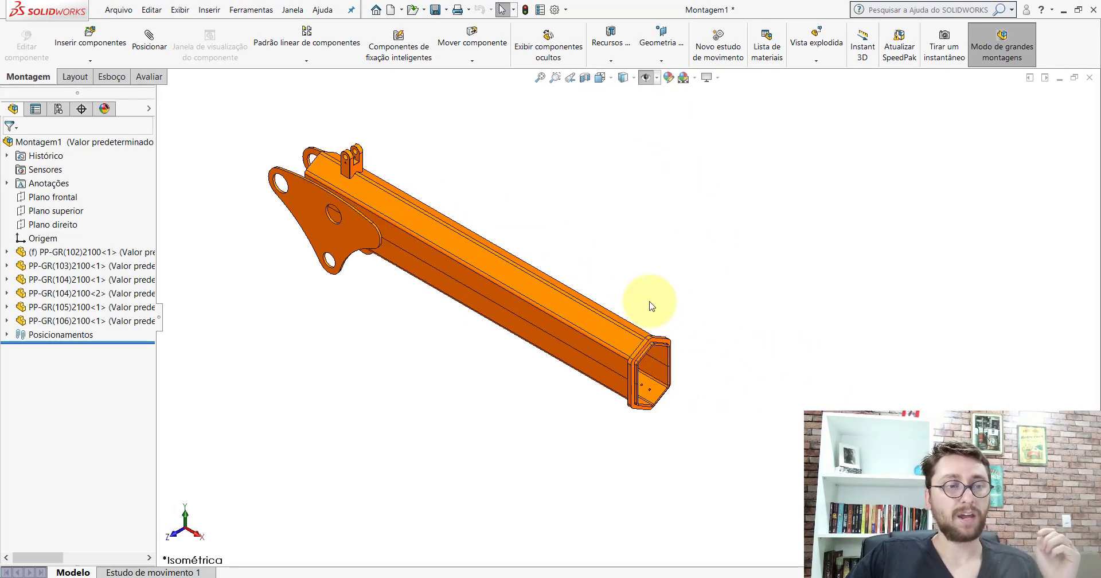
pyautogui.scroll(-1, 560, 219)
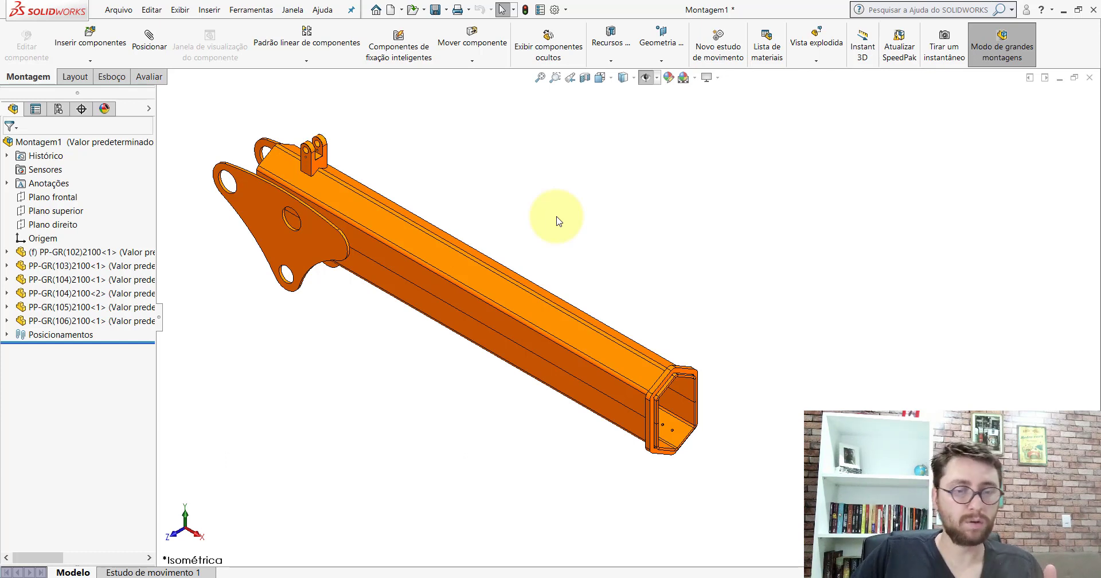
pyautogui.scroll(-3, 697, 393)
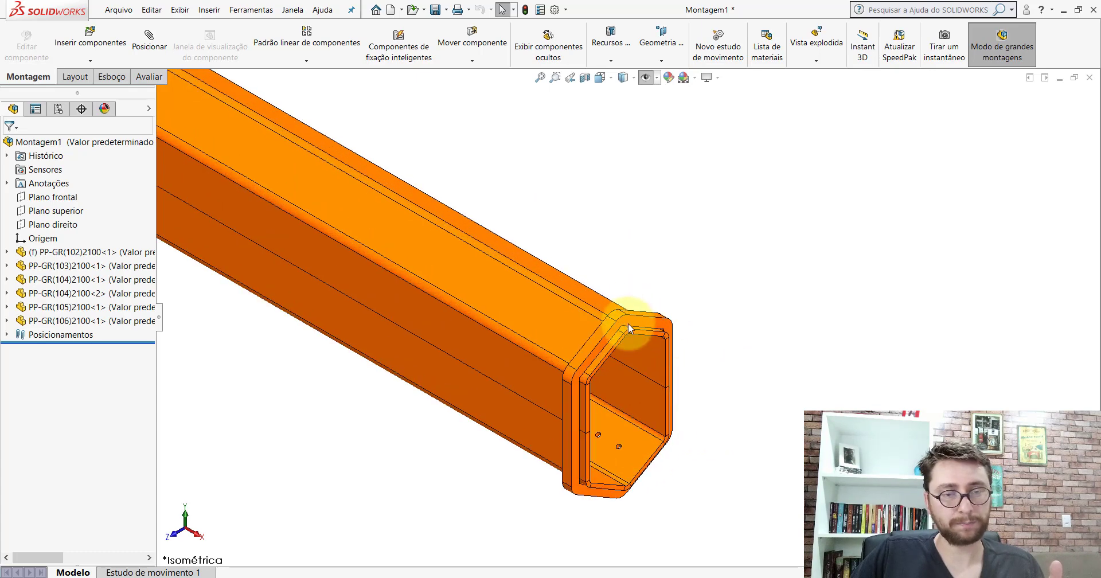
# Step: Examine the offset between the front face of PP-GR(106)2100 and the boom's end edges
pyautogui.scroll(-2, 659, 342)
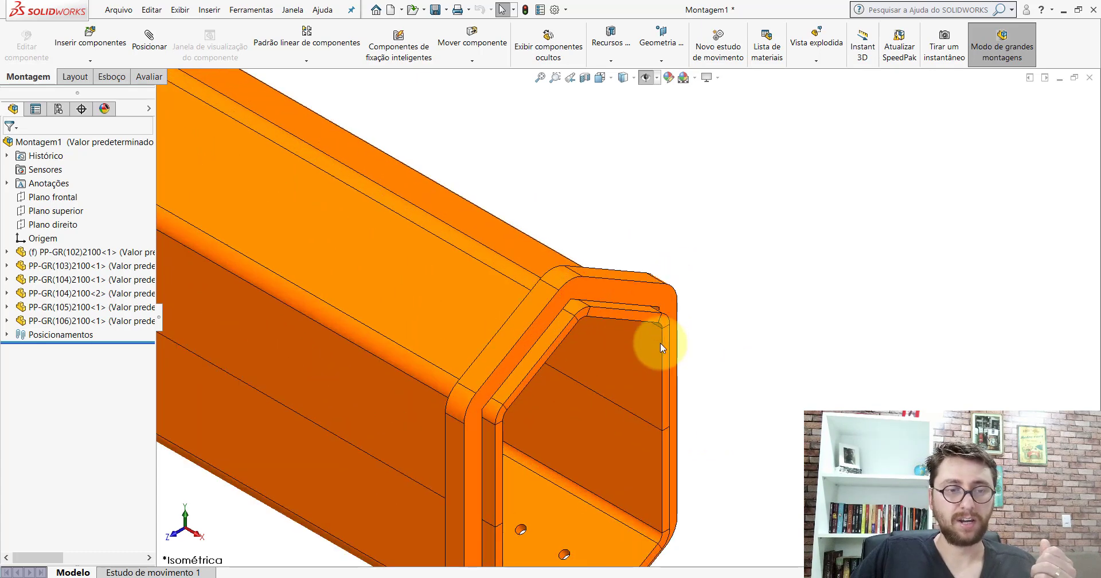
pyautogui.scroll(-4, 637, 313)
pyautogui.click(578, 256)
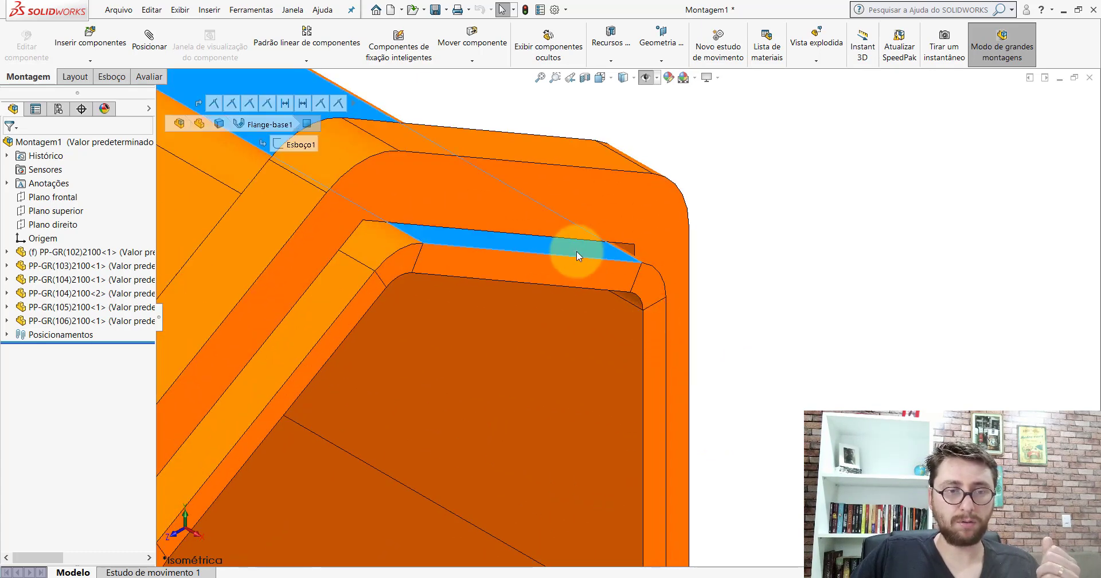
pyautogui.click(576, 239)
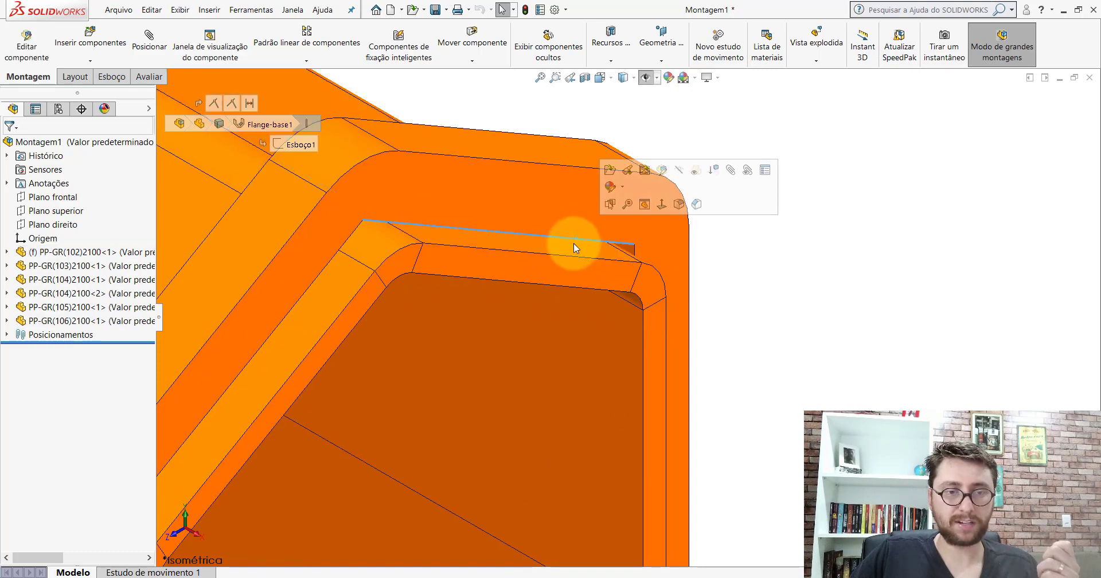
pyautogui.moveTo(574, 243); pyautogui.dragTo(441, 198, button='middle')
pyautogui.click(694, 302)
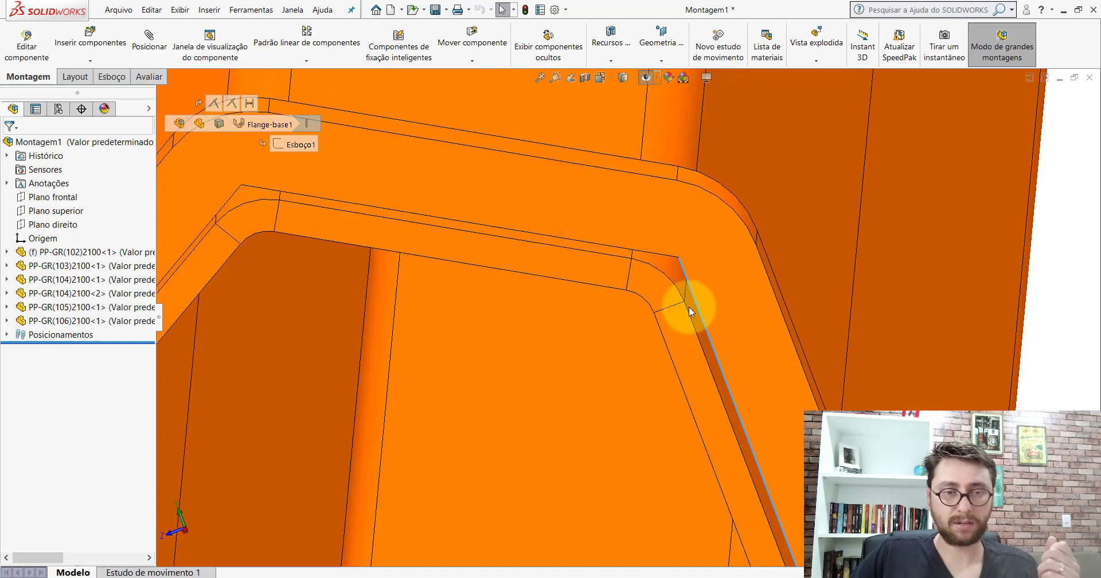
pyautogui.moveTo(711, 314); pyautogui.dragTo(503, 241, button='middle')
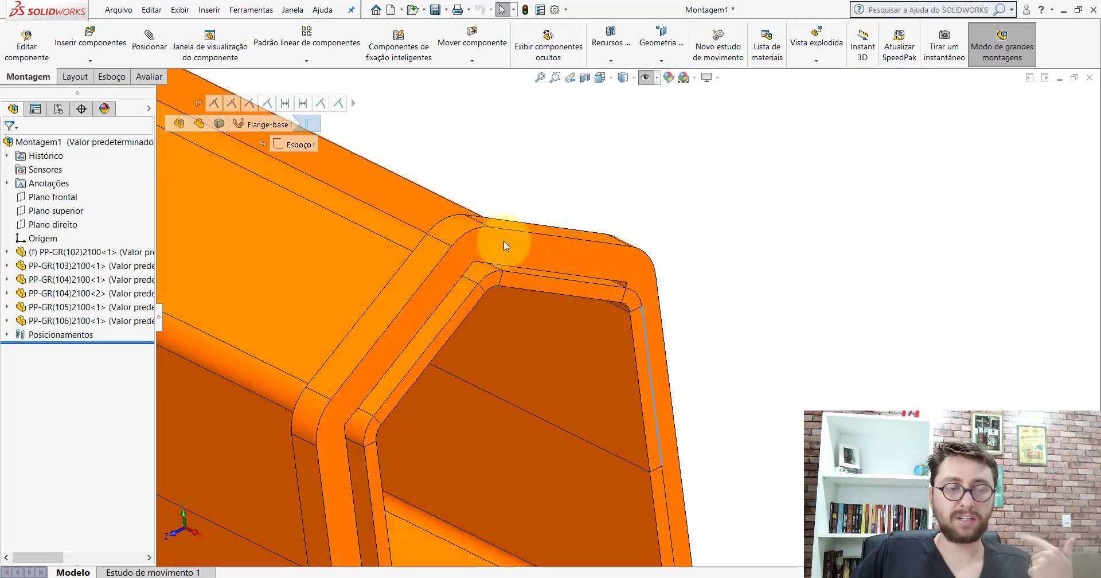
pyautogui.click(503, 241)
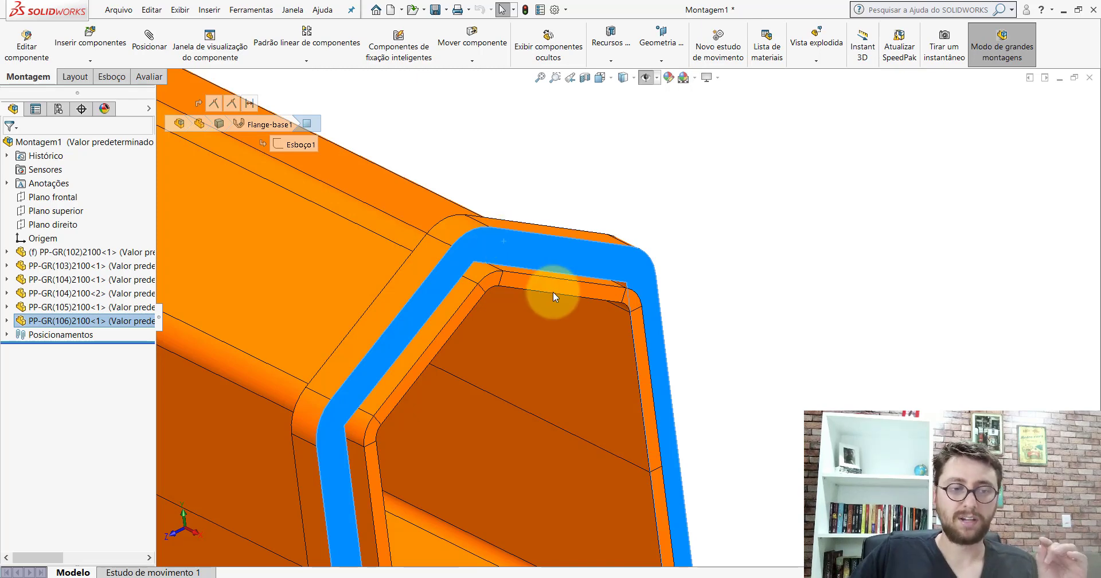
pyautogui.moveTo(554, 294); pyautogui.dragTo(551, 257, button='middle')
pyautogui.scroll(3, 605, 319)
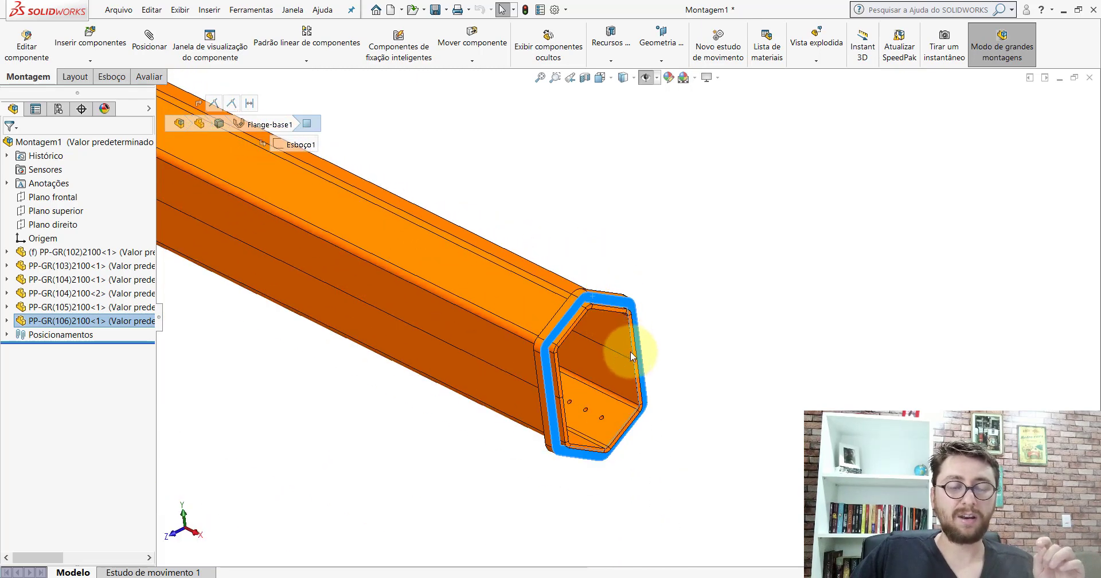
pyautogui.scroll(-1, 633, 351)
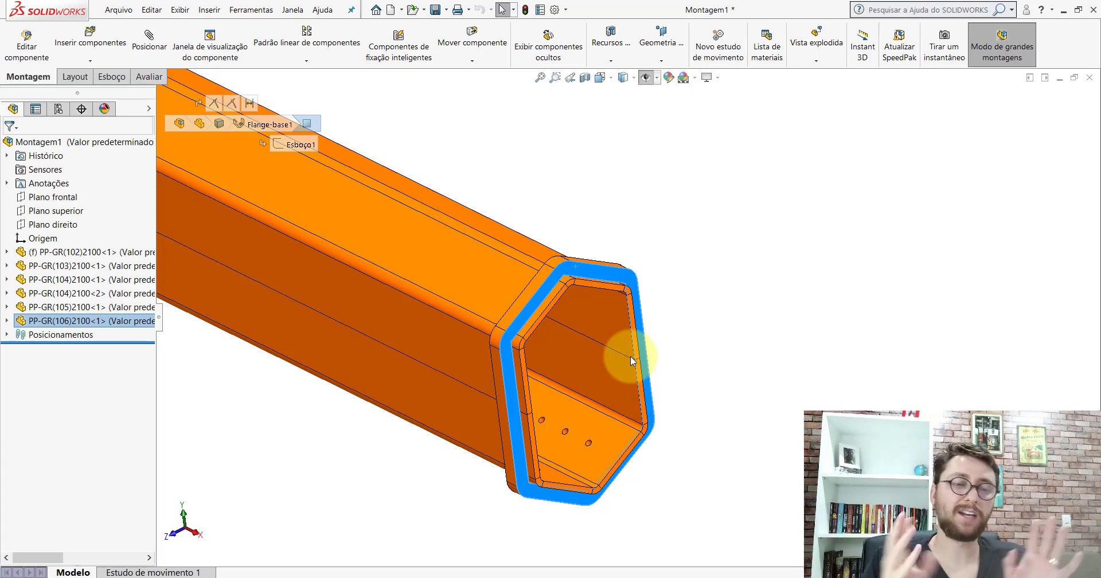
# Step: Check the upper corner of the frame opening, comparing the frame's inner edges with the boom's bent corner
pyautogui.click(701, 305)
pyautogui.scroll(-4, 640, 297)
pyautogui.scroll(-1, 640, 297)
pyautogui.click(536, 274)
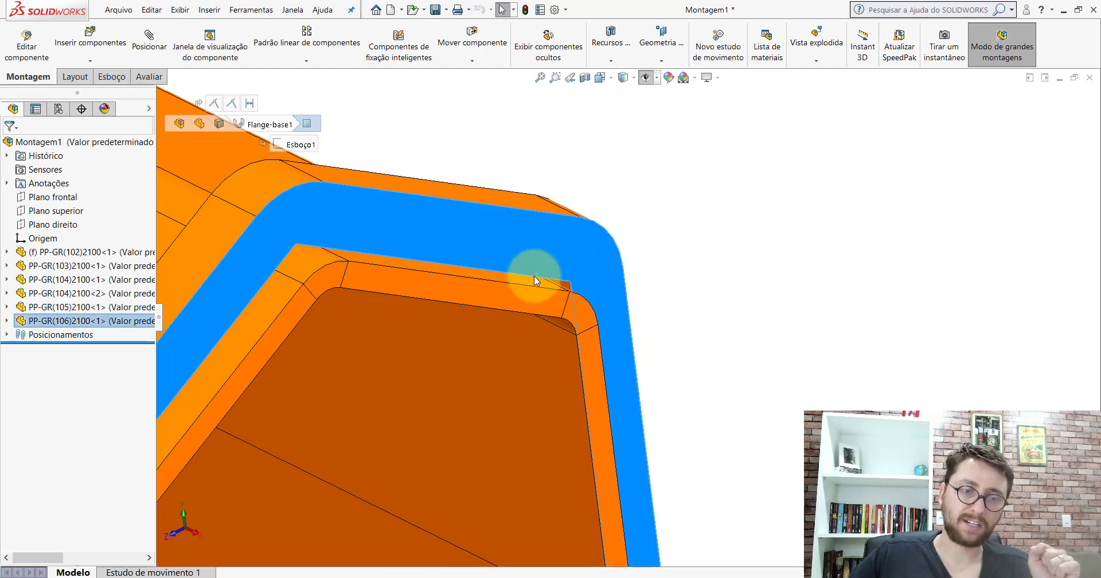
pyautogui.click(528, 279)
pyautogui.click(572, 287)
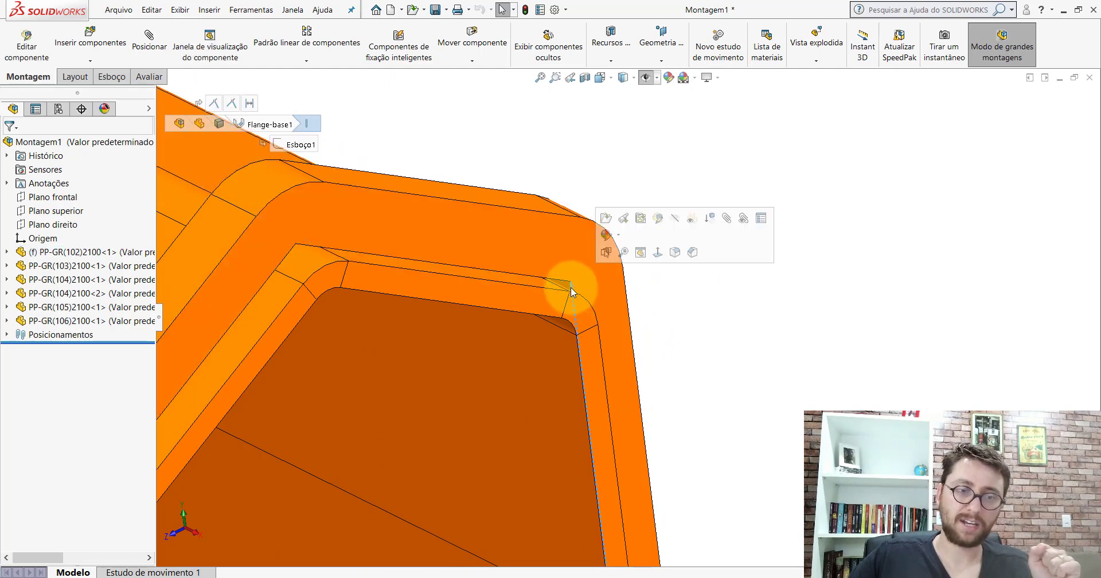
pyautogui.moveTo(570, 288); pyautogui.dragTo(597, 339, button='middle')
pyautogui.scroll(3, 614, 320)
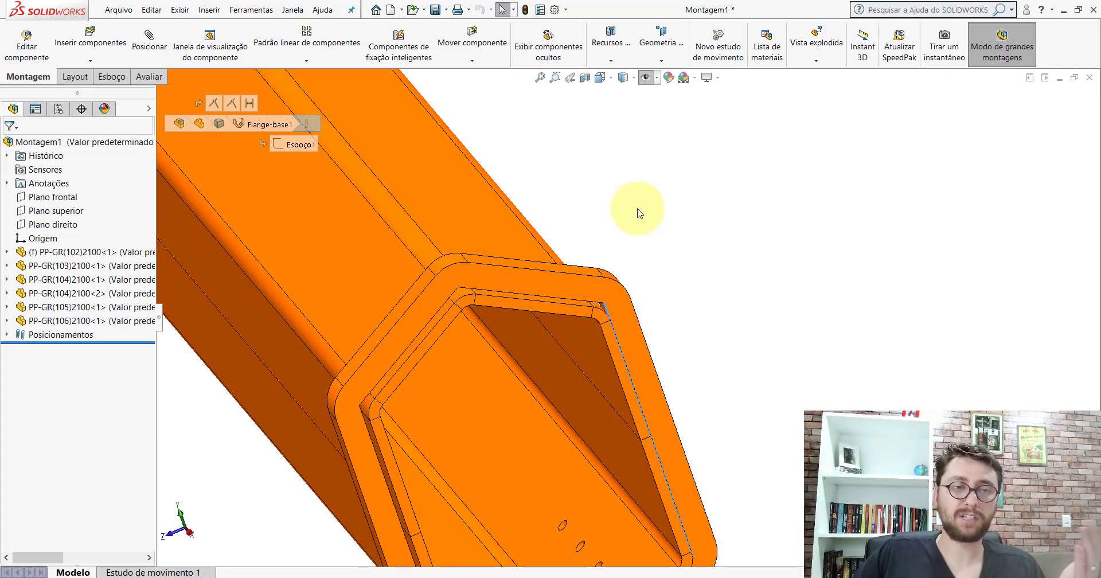
# Step: Restore the isometric view and review the end frame's front face and its place on the whole boom
pyautogui.click(600, 78)
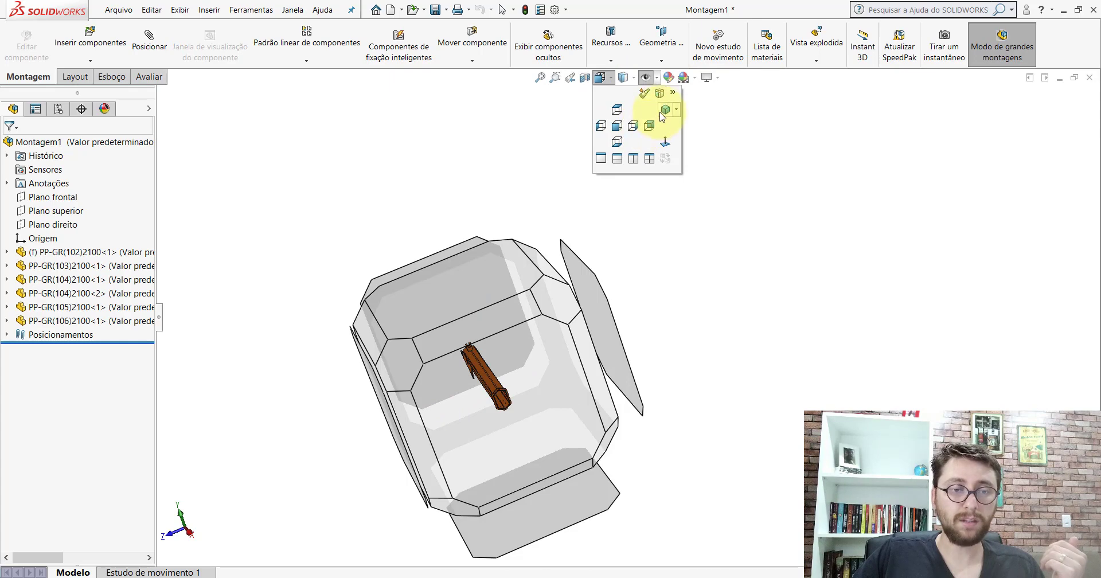
pyautogui.click(662, 116)
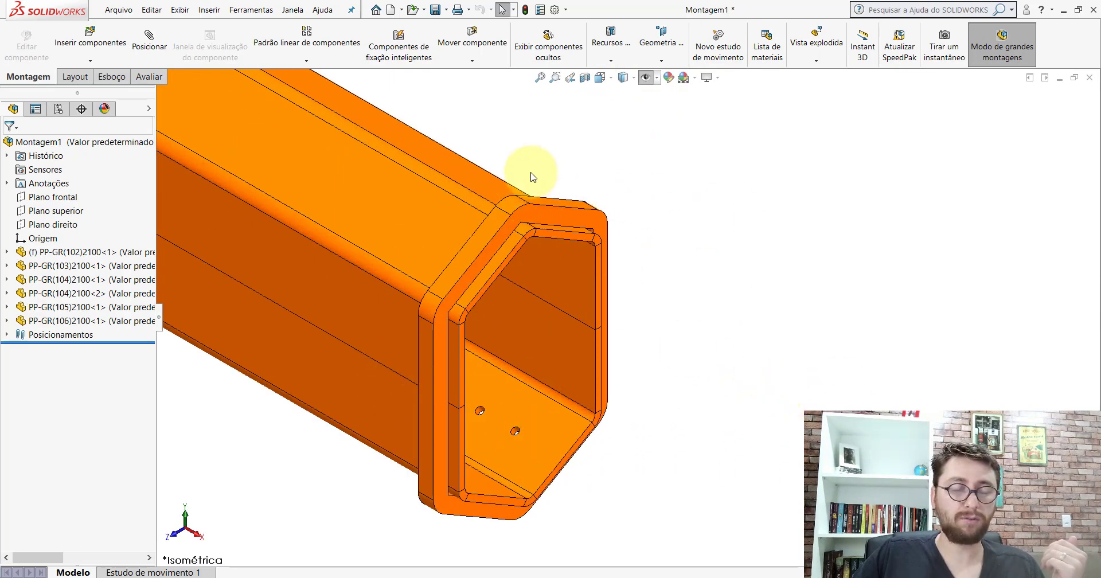
pyautogui.click(527, 210)
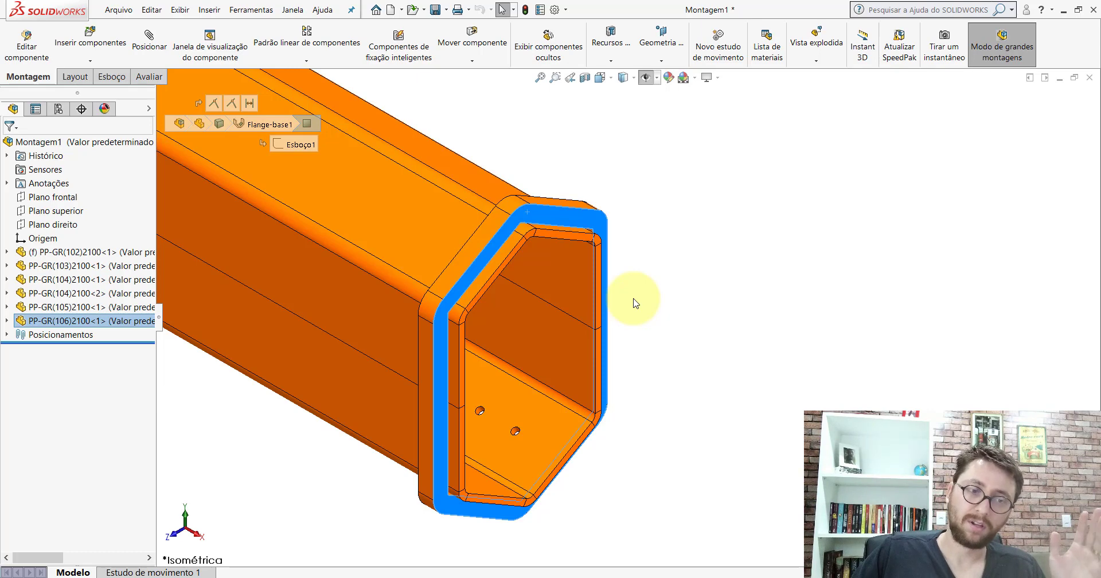
pyautogui.click(635, 302)
pyautogui.scroll(5, 649, 297)
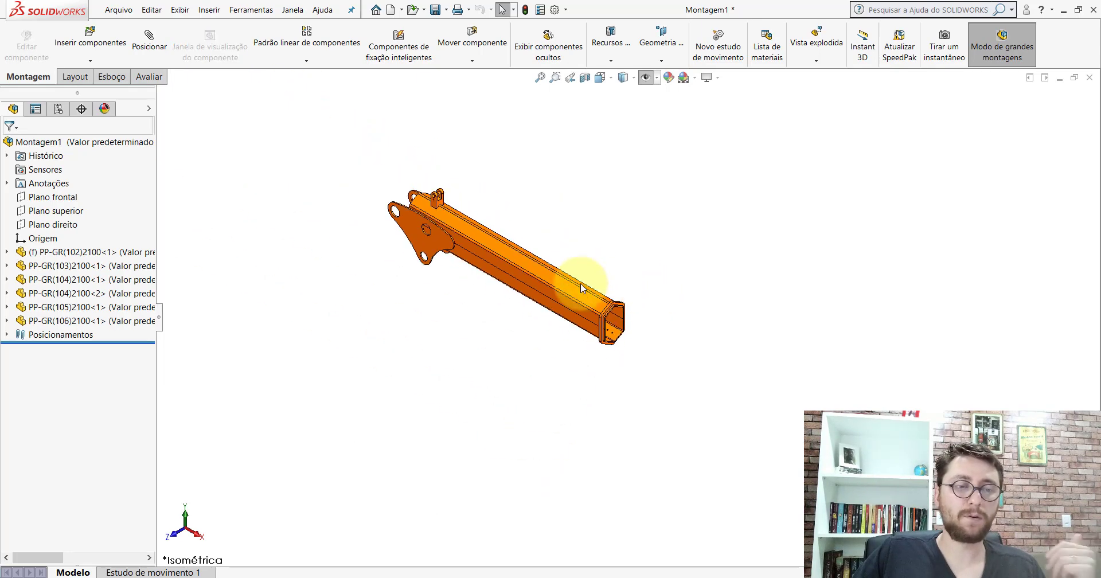
pyautogui.scroll(-5, 533, 229)
pyautogui.scroll(2, 525, 232)
pyautogui.scroll(-2, 526, 235)
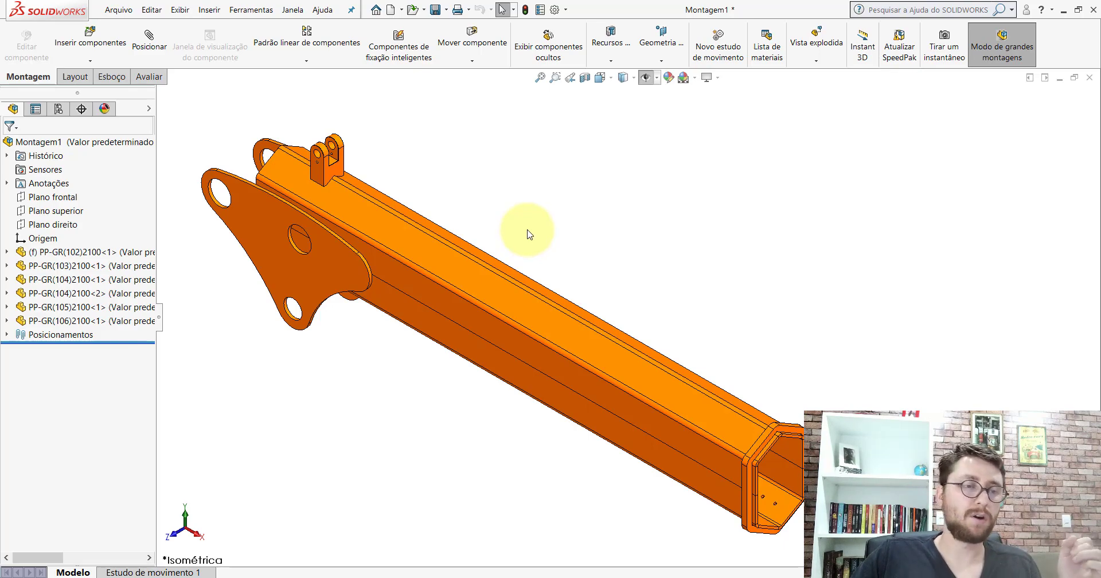
# Step: Examine where the PP-GR(105)2100 lug sits on the boom relative to the boom's rear end face
pyautogui.scroll(-5, 406, 250)
pyautogui.moveTo(405, 246); pyautogui.dragTo(641, 296, button='middle')
pyautogui.scroll(3, 631, 221)
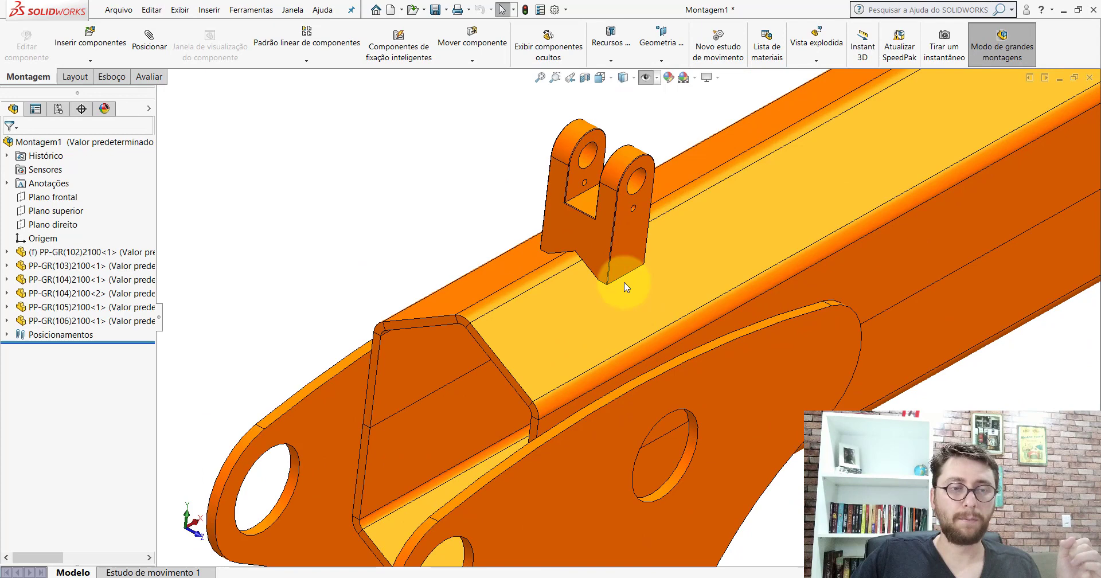
pyautogui.click(589, 233)
pyautogui.scroll(-3, 486, 329)
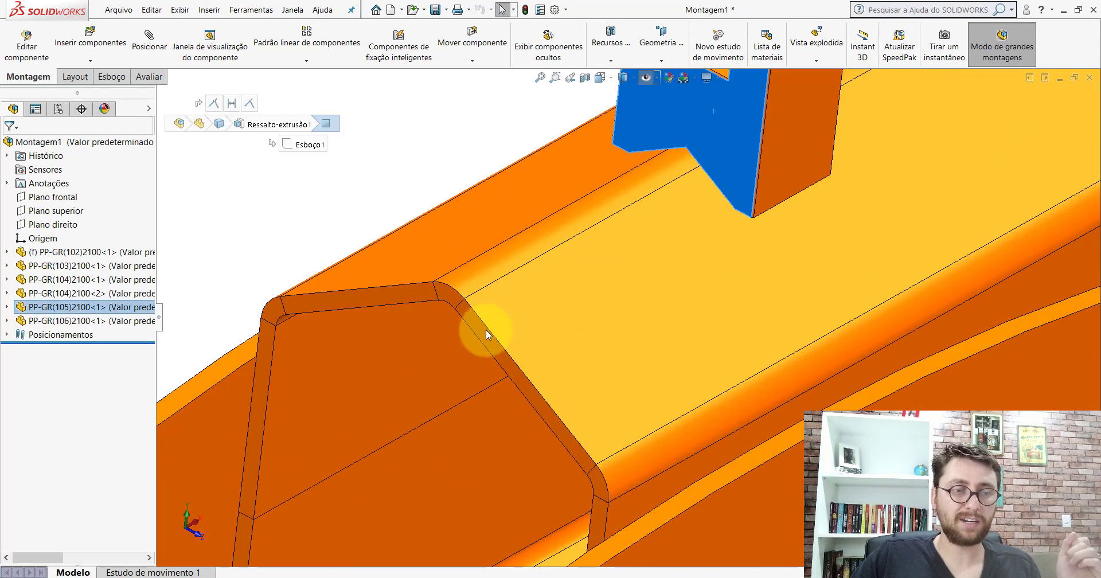
pyautogui.click(427, 292)
pyautogui.scroll(5, 574, 289)
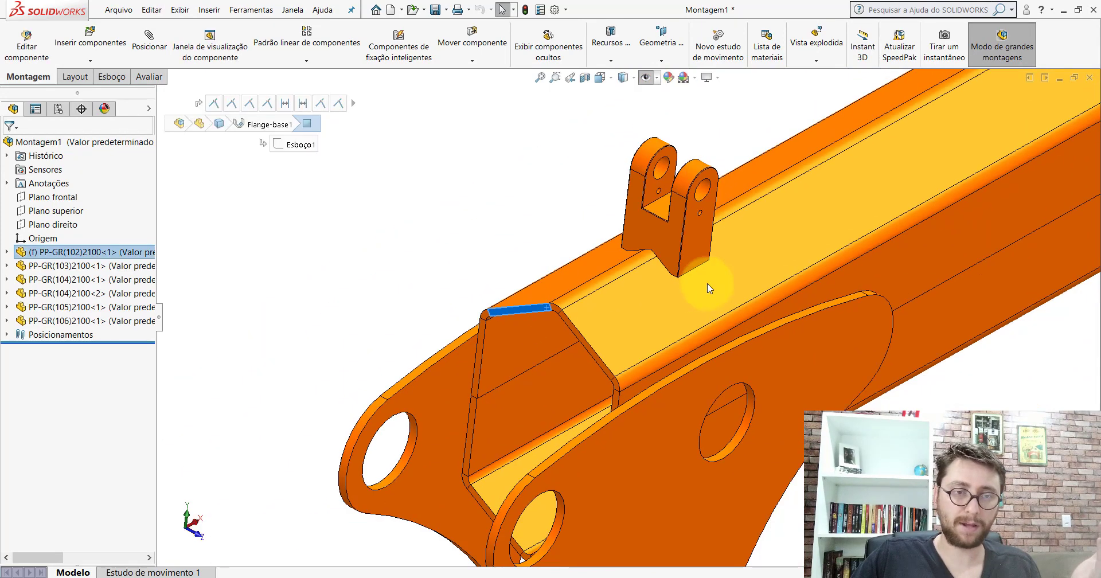
pyautogui.moveTo(708, 288); pyautogui.dragTo(642, 265, button='middle')
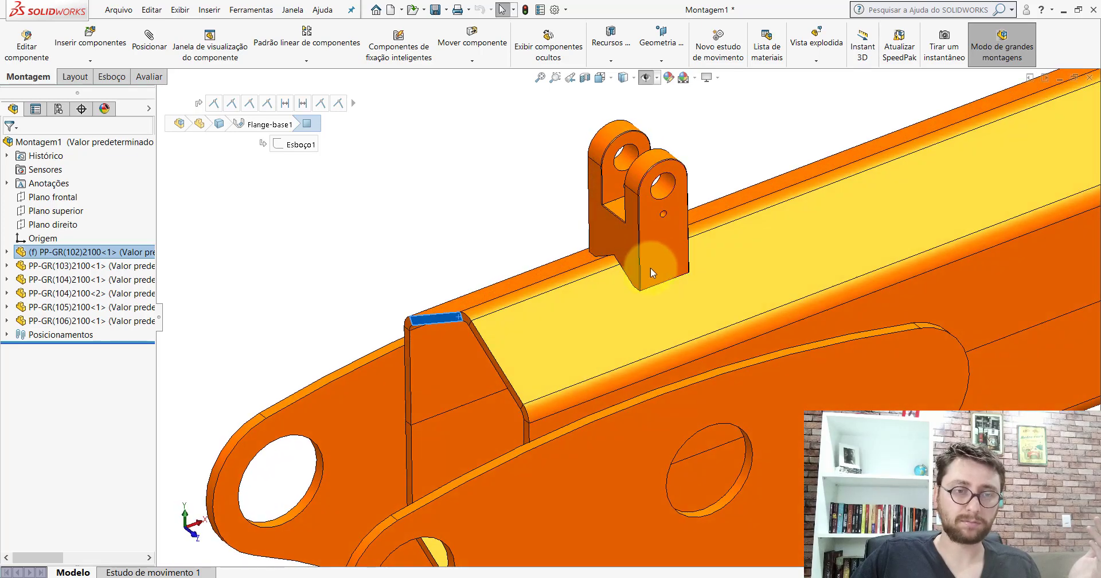
# Step: Compare the lug's pin hole and its rear face as distance references from the boom's rear end face
pyautogui.click(521, 196)
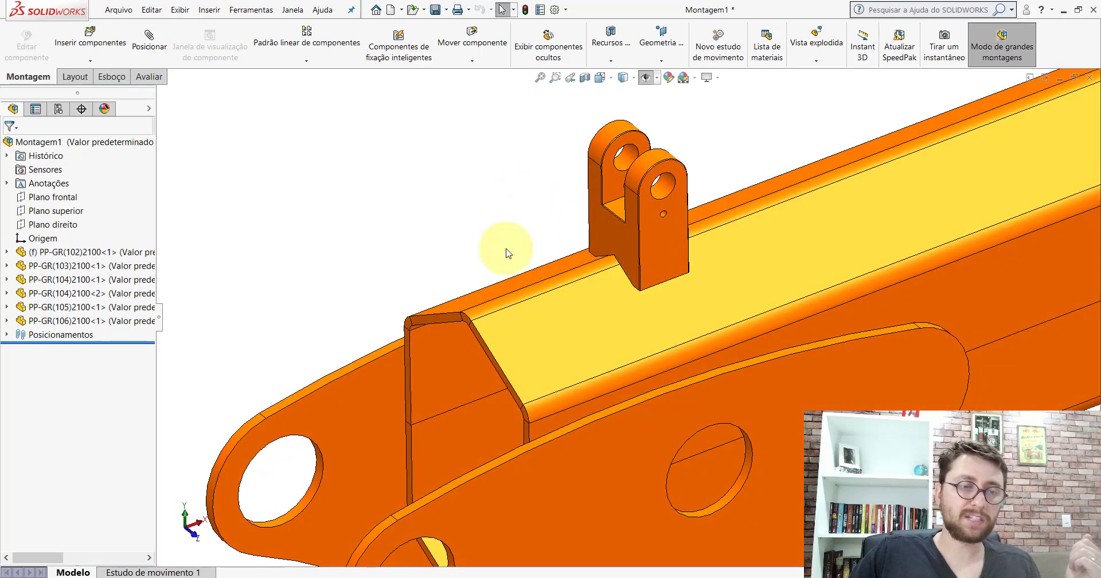
pyautogui.click(475, 332)
pyautogui.click(672, 193)
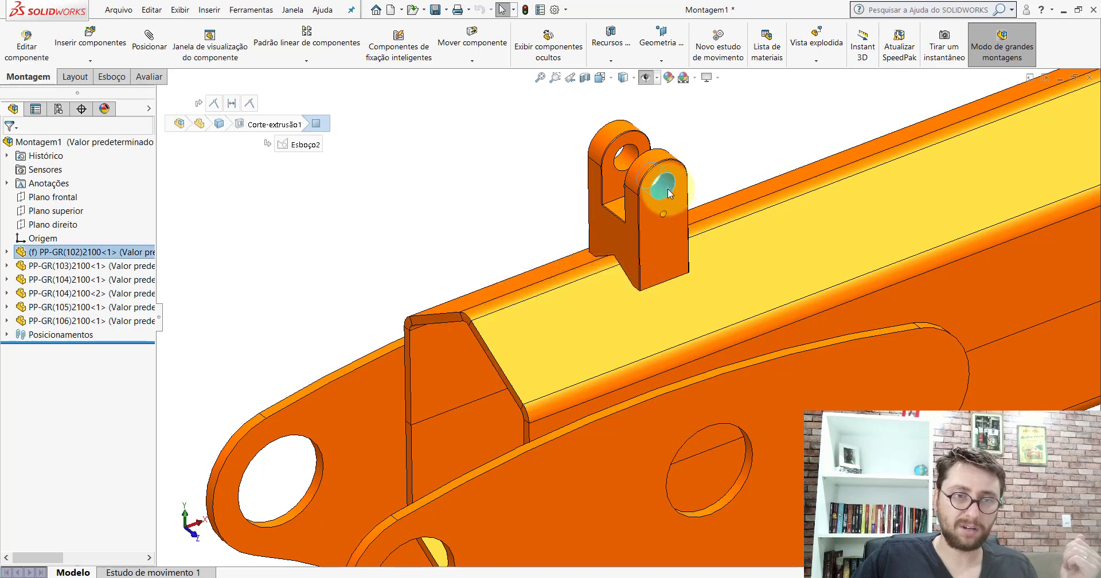
pyautogui.click(477, 333)
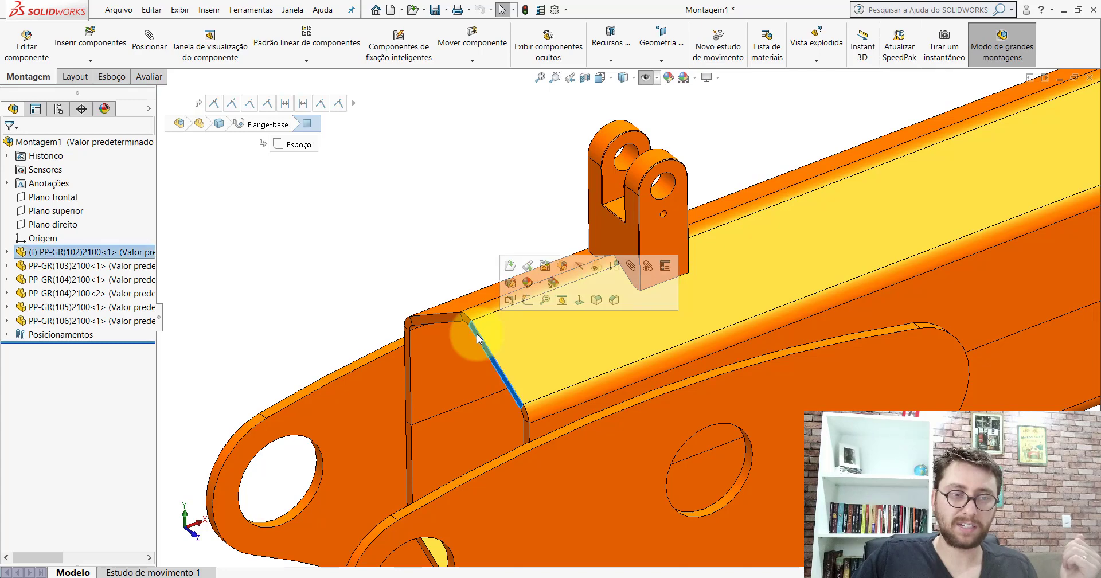
pyautogui.click(663, 186)
pyautogui.click(529, 175)
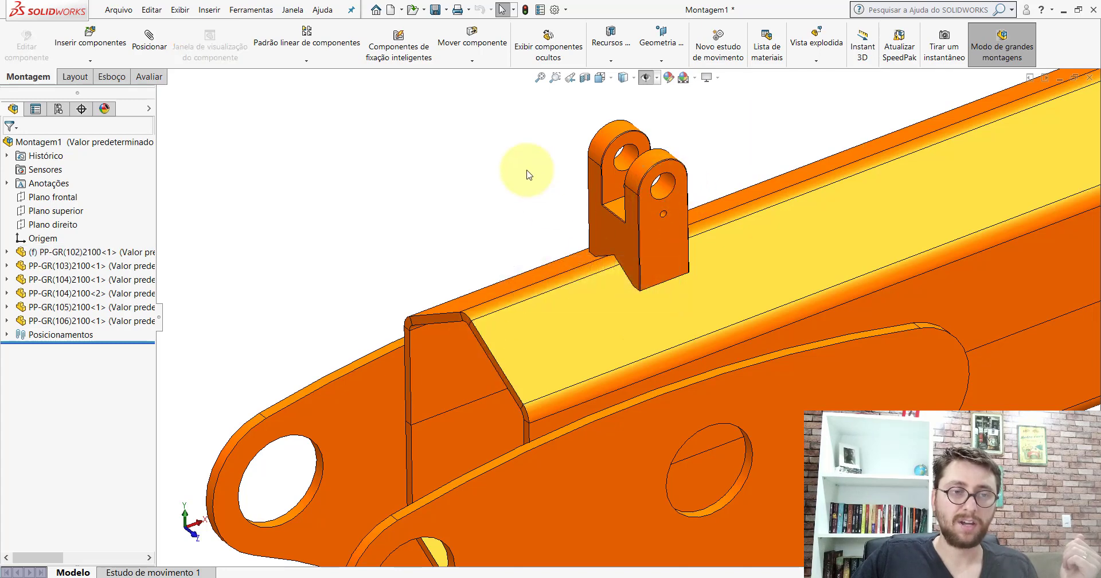
pyautogui.click(448, 316)
pyautogui.click(593, 201)
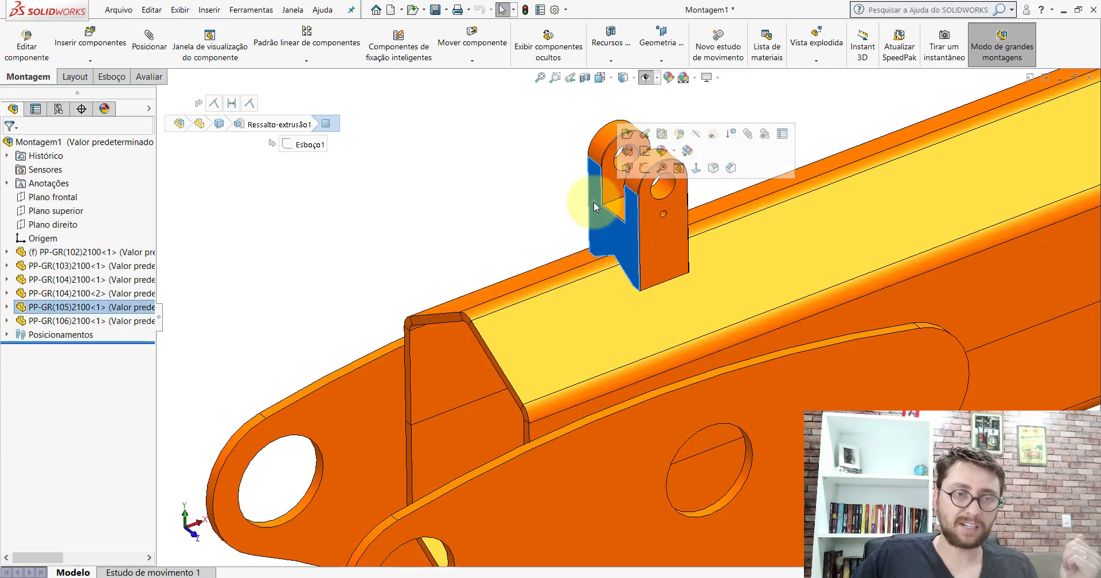
pyautogui.click(528, 183)
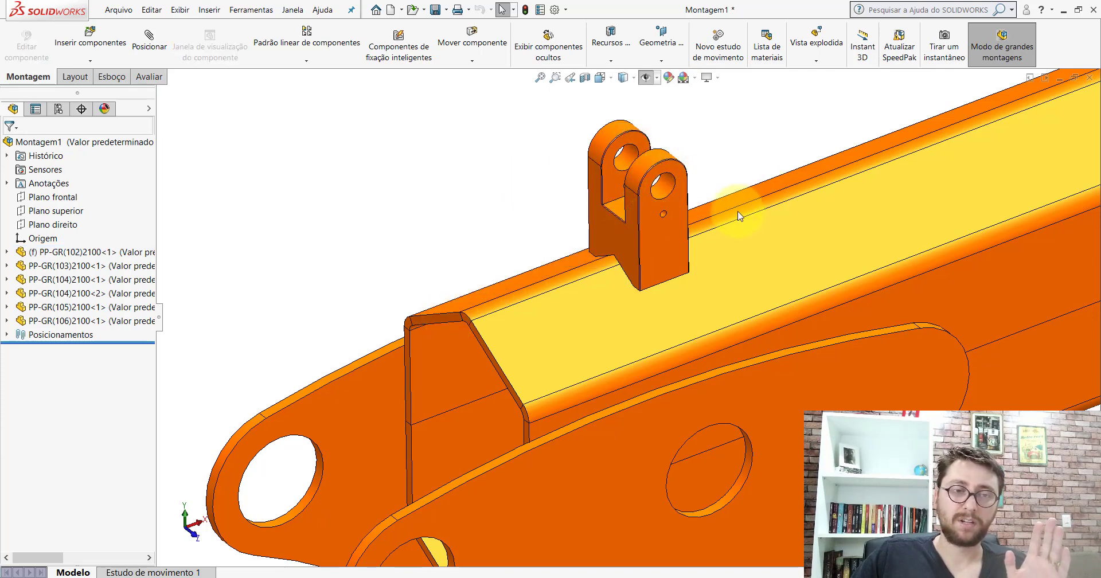
# Step: Display the feature dimensions of the PP-GR(105)2100 lug, examine them up close, and dismiss them
pyautogui.doubleClick(662, 245)
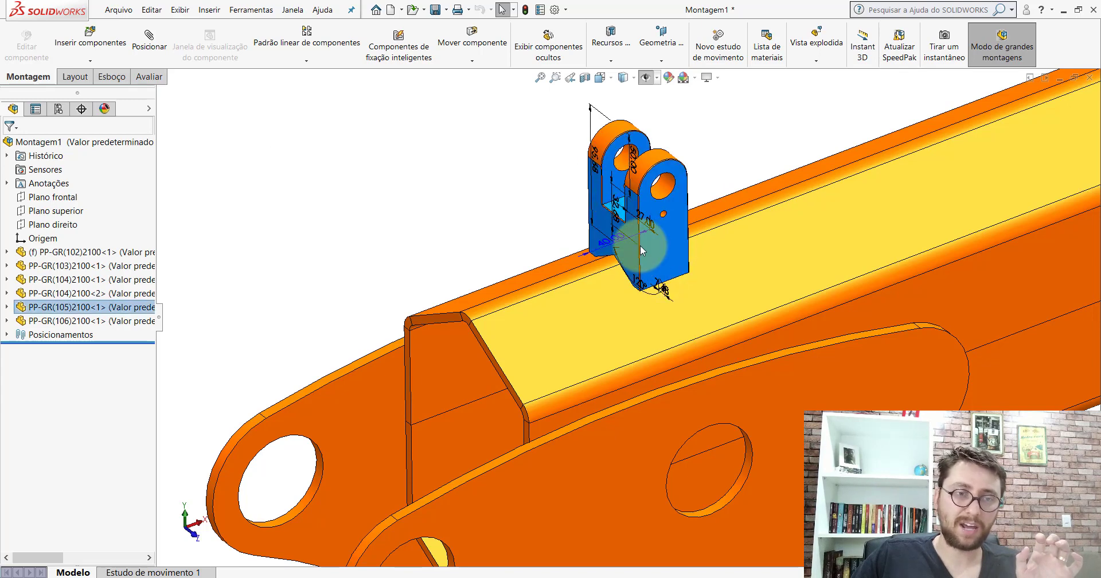
pyautogui.scroll(-5, 645, 254)
pyautogui.scroll(-2, 644, 253)
pyautogui.moveTo(516, 246); pyautogui.dragTo(425, 169)
pyautogui.click(423, 177)
pyautogui.scroll(5, 676, 216)
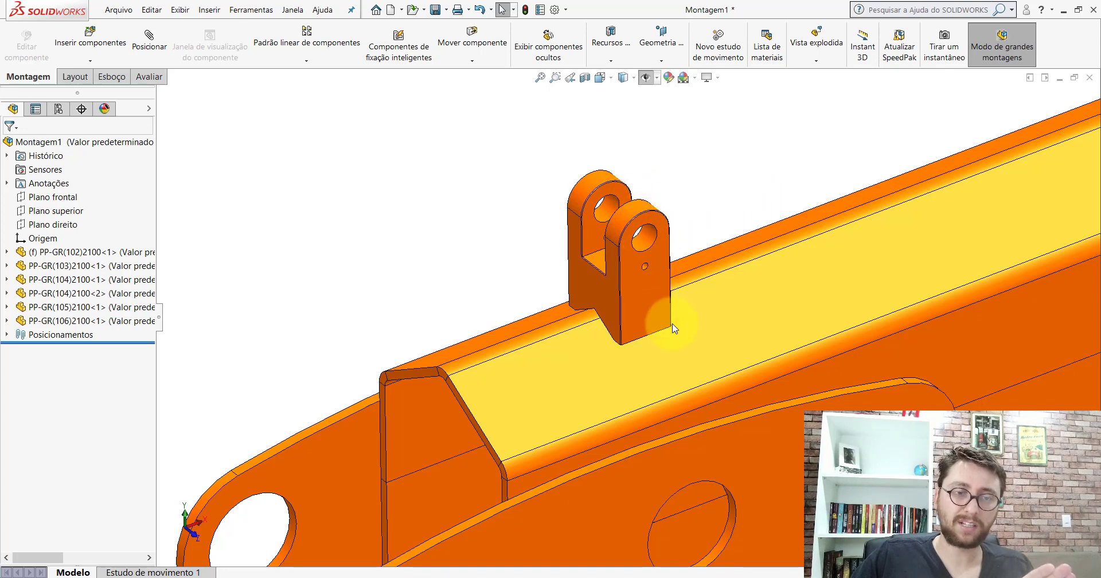
# Step: Restore the isometric view and examine the boom's open front end with the PP-GR(106)2100 end frame
pyautogui.click(426, 371)
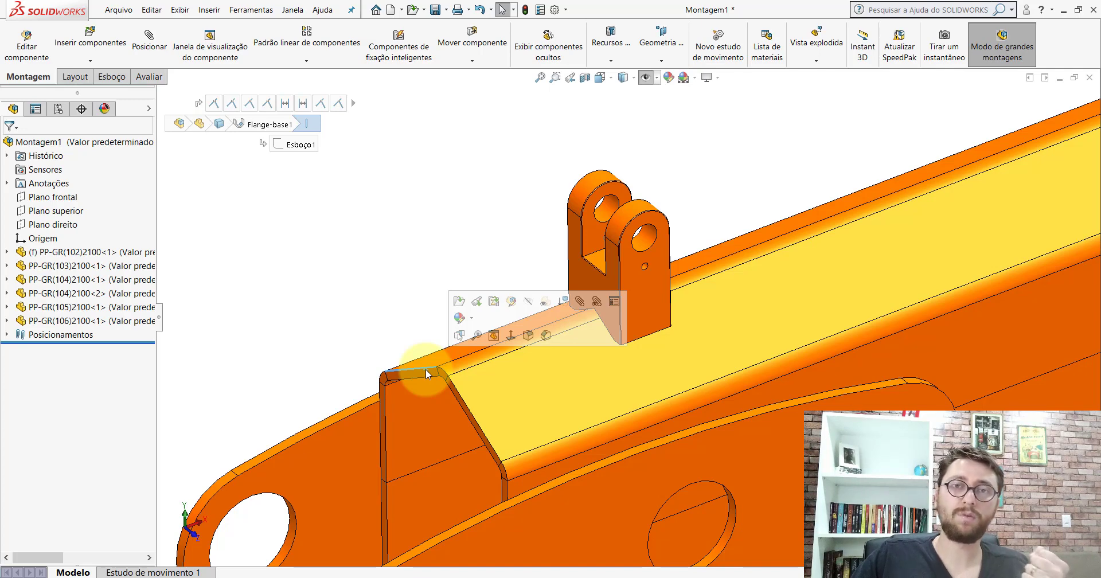
pyautogui.click(509, 197)
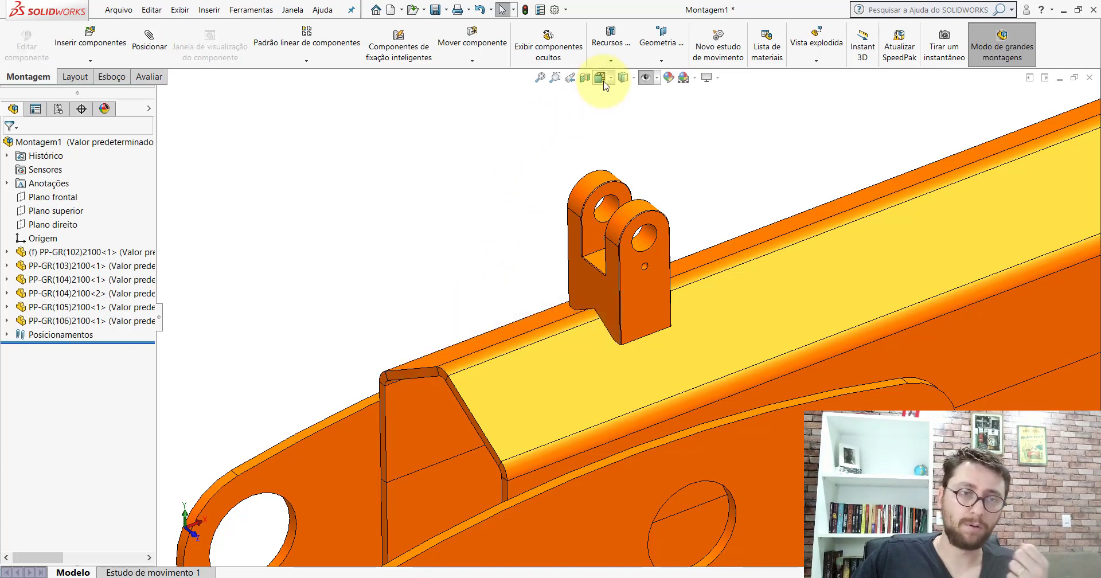
pyautogui.click(600, 77)
pyautogui.click(664, 104)
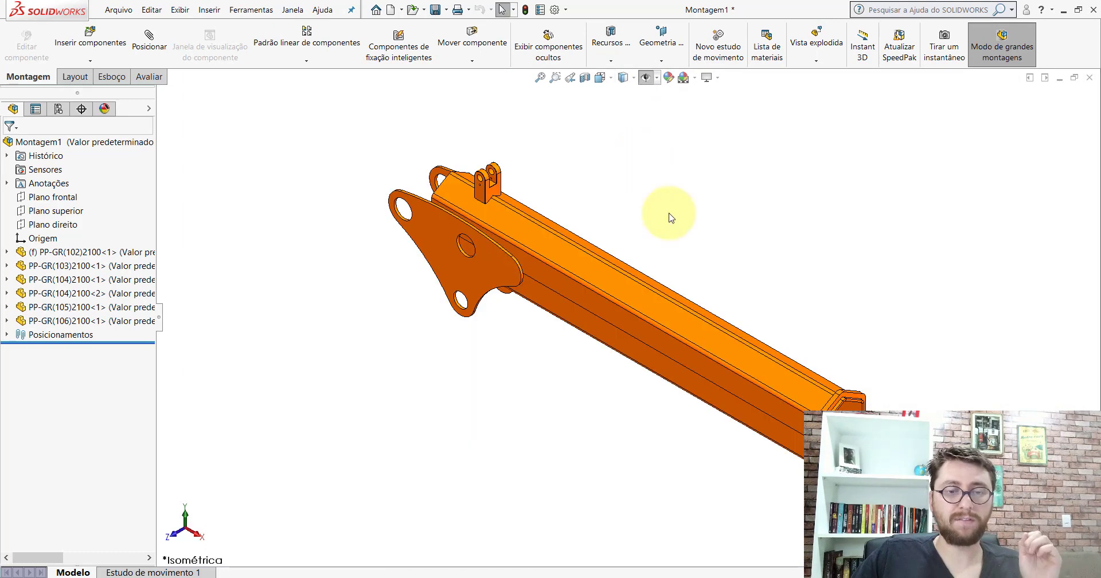
pyautogui.scroll(-5, 790, 403)
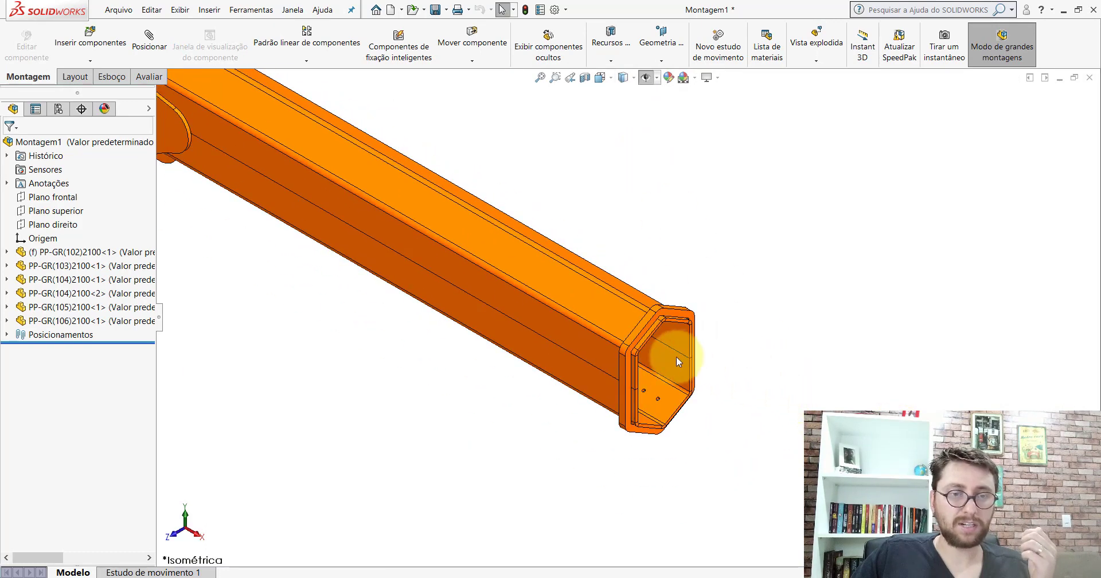
pyautogui.scroll(-3, 648, 205)
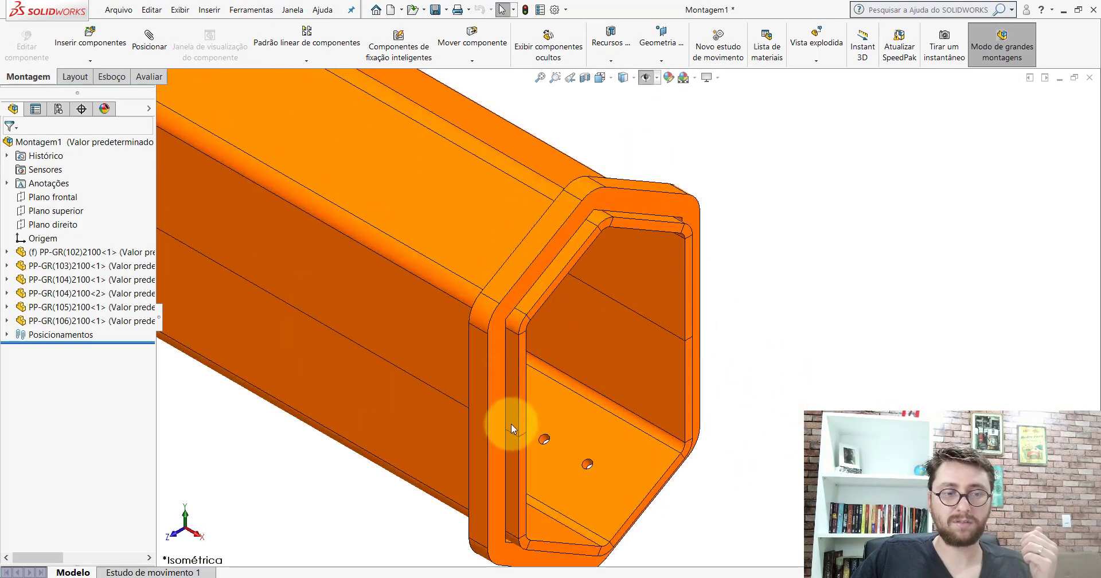
pyautogui.scroll(5, 662, 361)
pyautogui.scroll(-4, 659, 354)
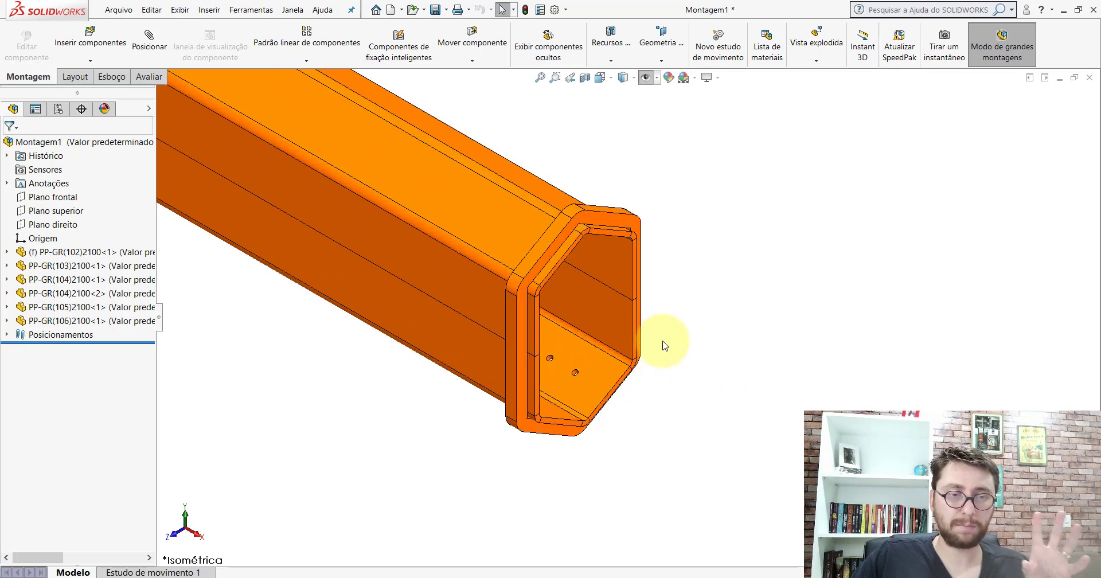
pyautogui.scroll(-2, 668, 334)
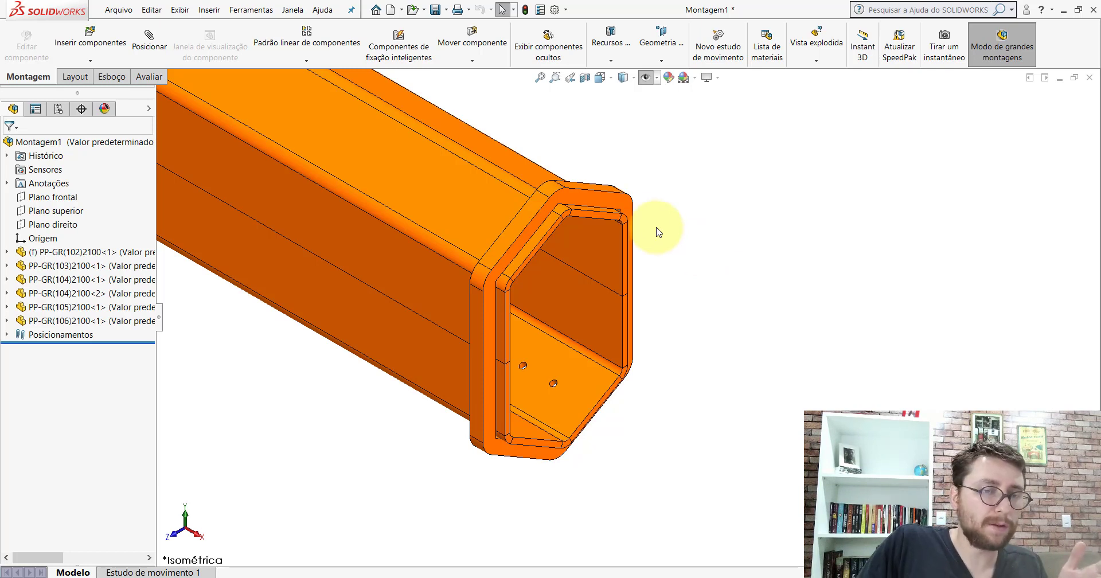
# Step: Compare the end frame's front face and the boom's side face as placement references at the open end
pyautogui.click(596, 199)
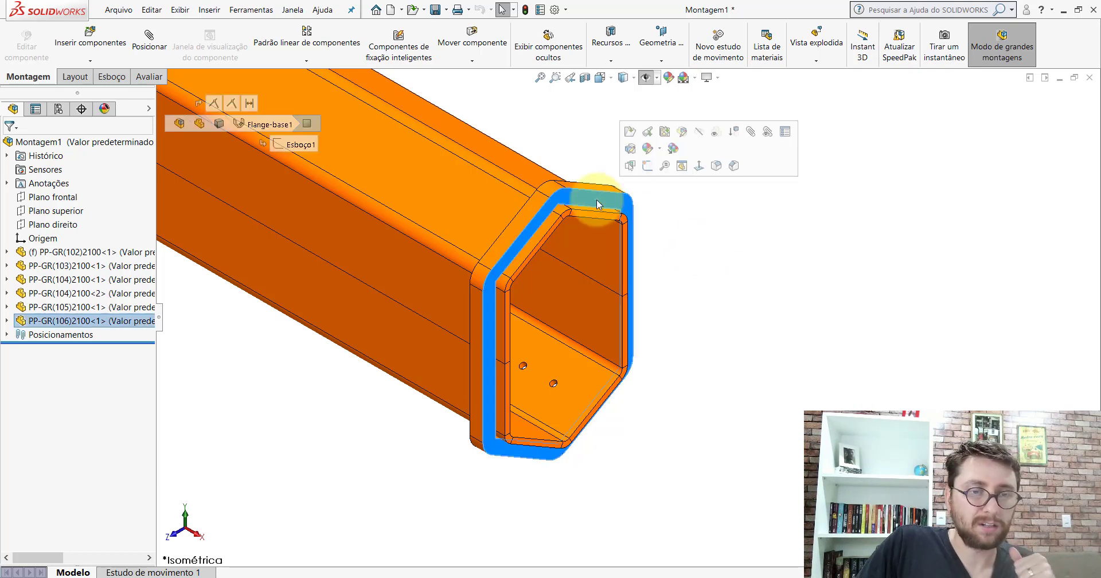
pyautogui.click(727, 278)
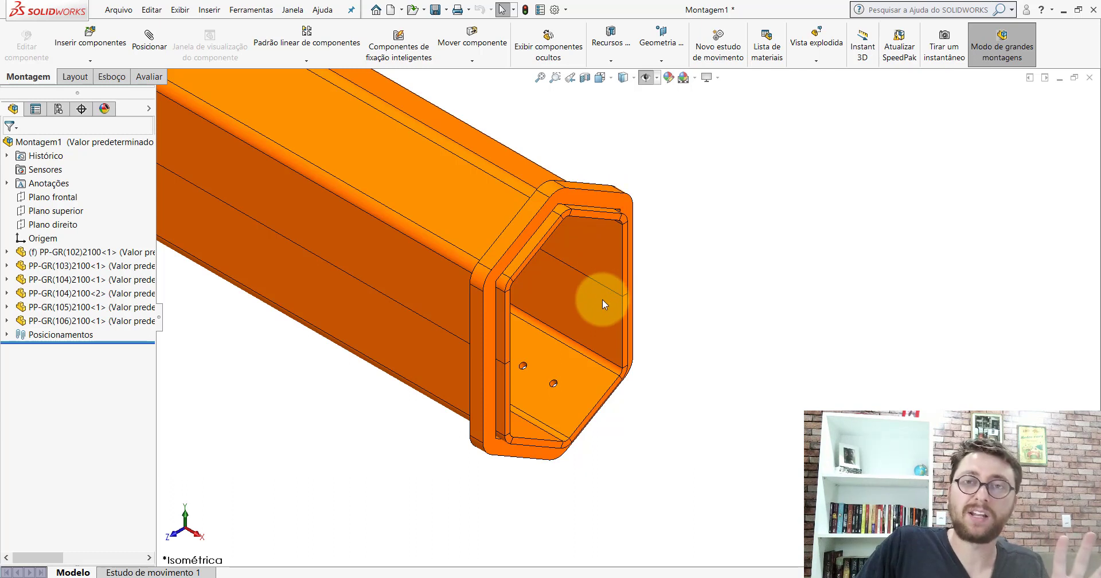
pyautogui.click(574, 196)
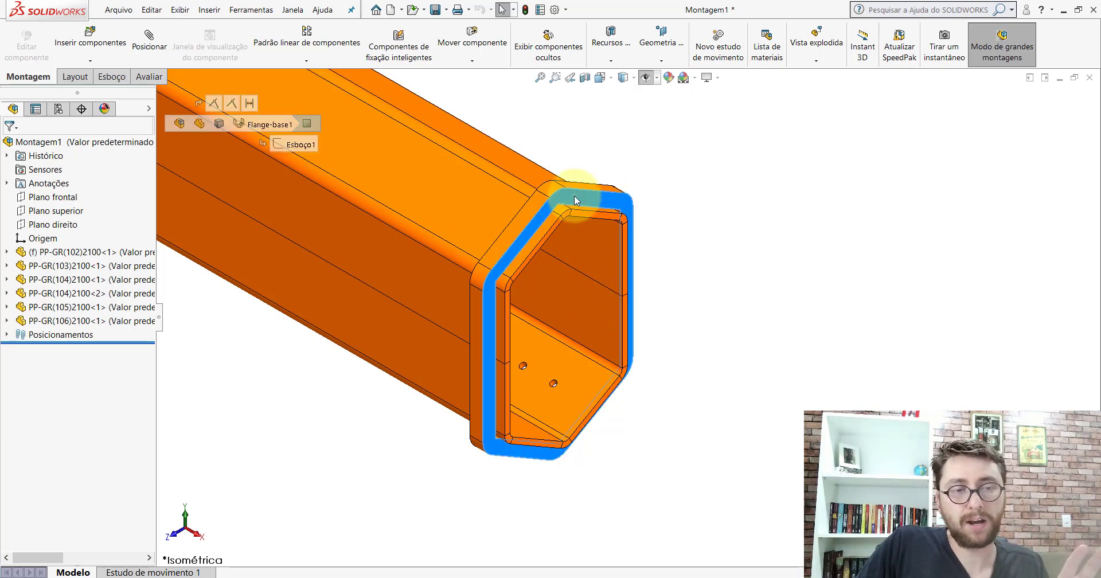
pyautogui.click(695, 262)
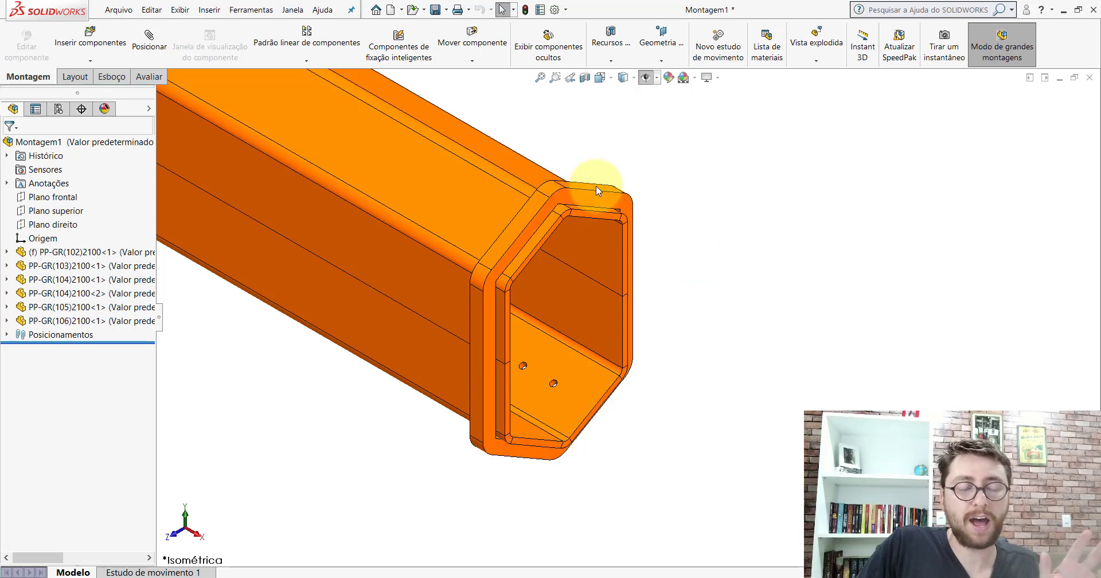
pyautogui.scroll(3, 617, 238)
pyautogui.scroll(-4, 621, 270)
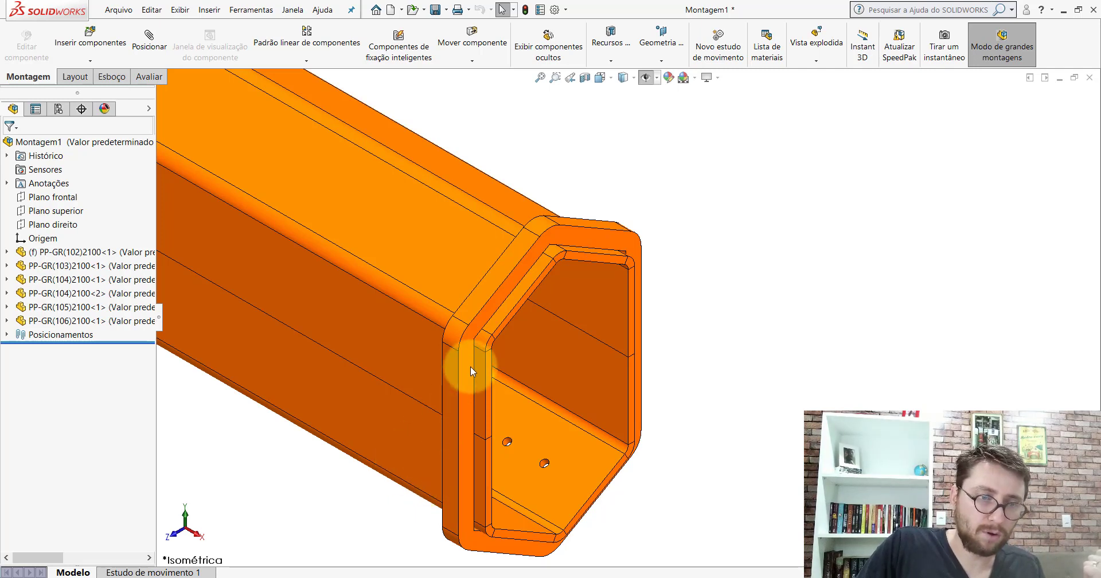
pyautogui.click(481, 354)
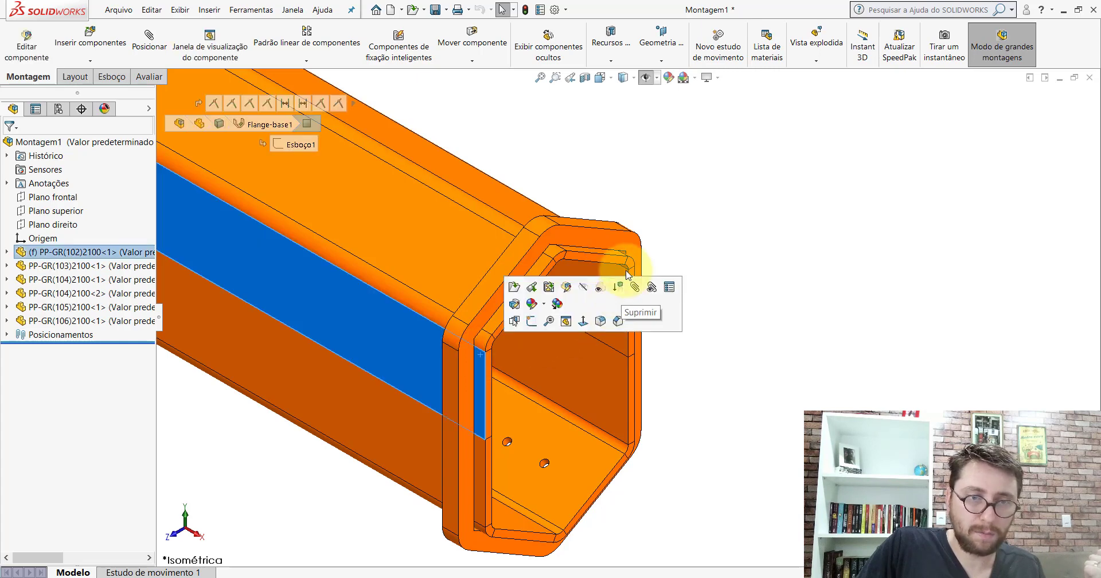
pyautogui.click(728, 269)
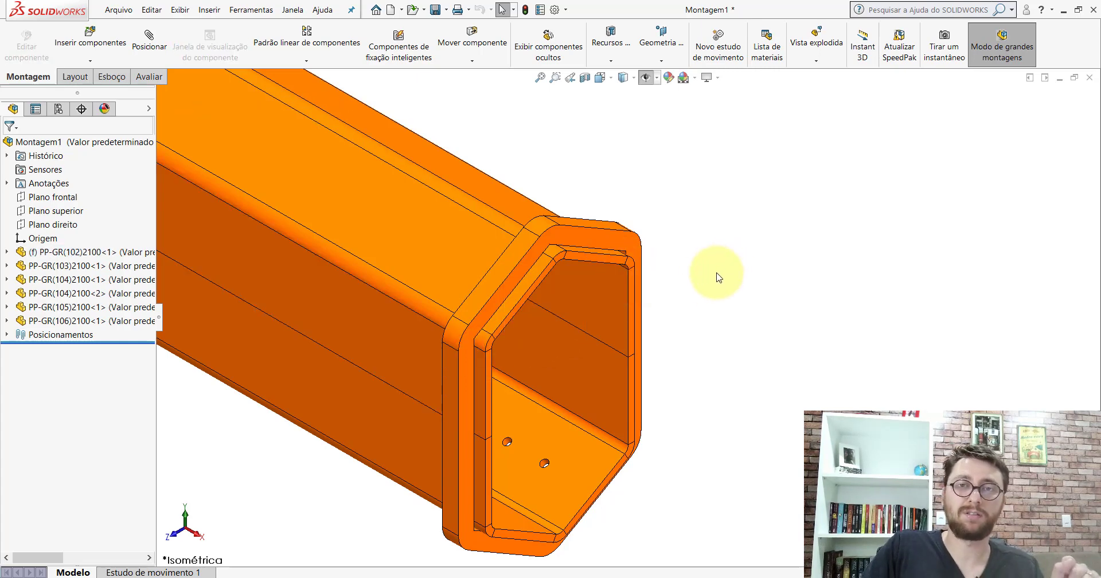
# Step: Switch to the reference assembly PM-GR(030)2100_ and locate where the PP-GR(107)2100_ bushing sits on the side plate
pyautogui.scroll(9, 684, 318)
pyautogui.scroll(-5, 573, 275)
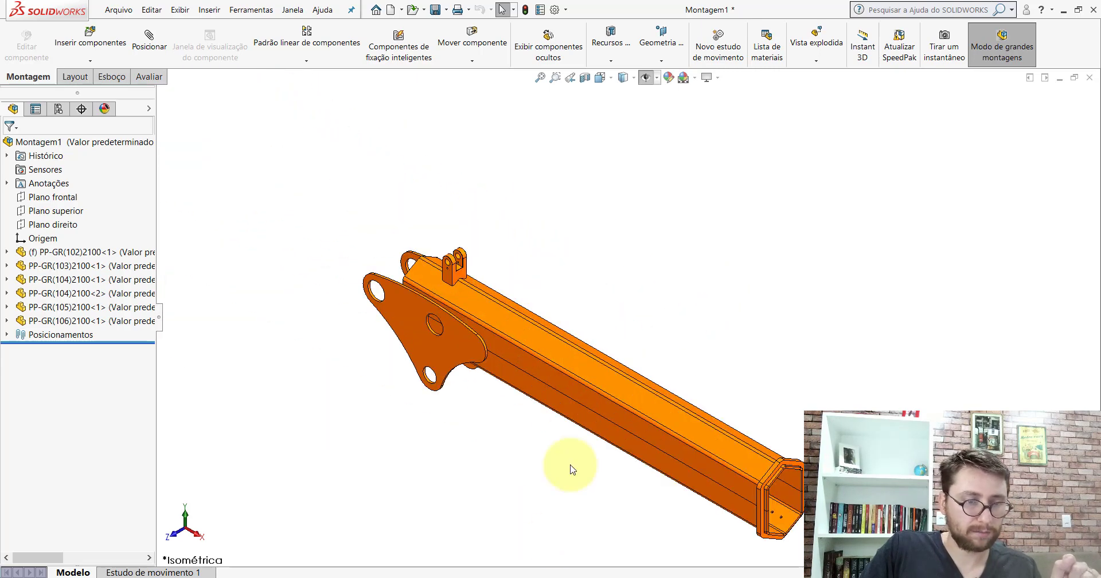
pyautogui.moveTo(531, 564)
pyautogui.click(504, 531)
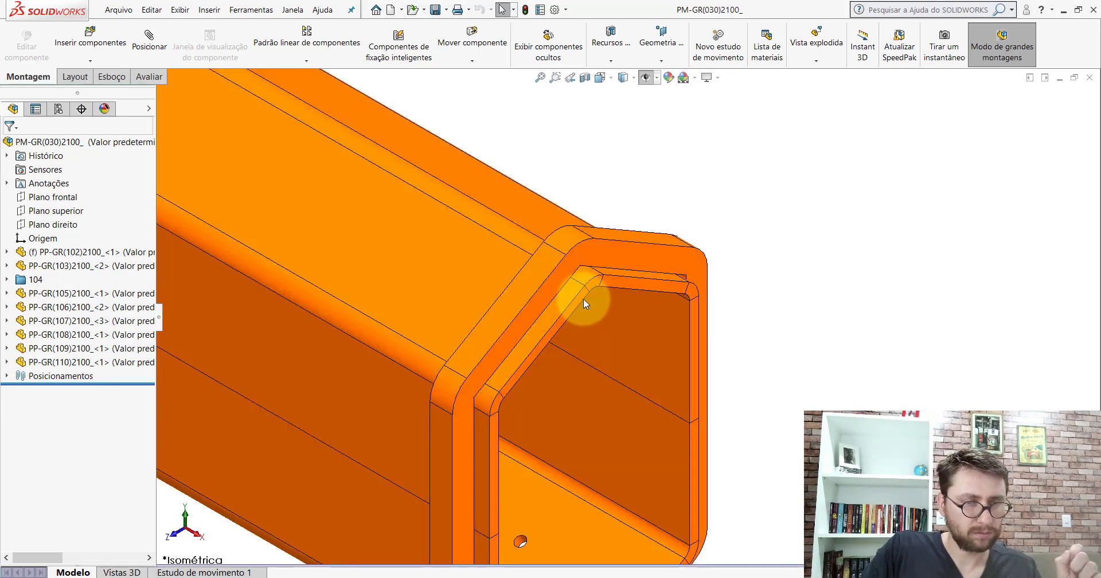
pyautogui.scroll(8, 573, 315)
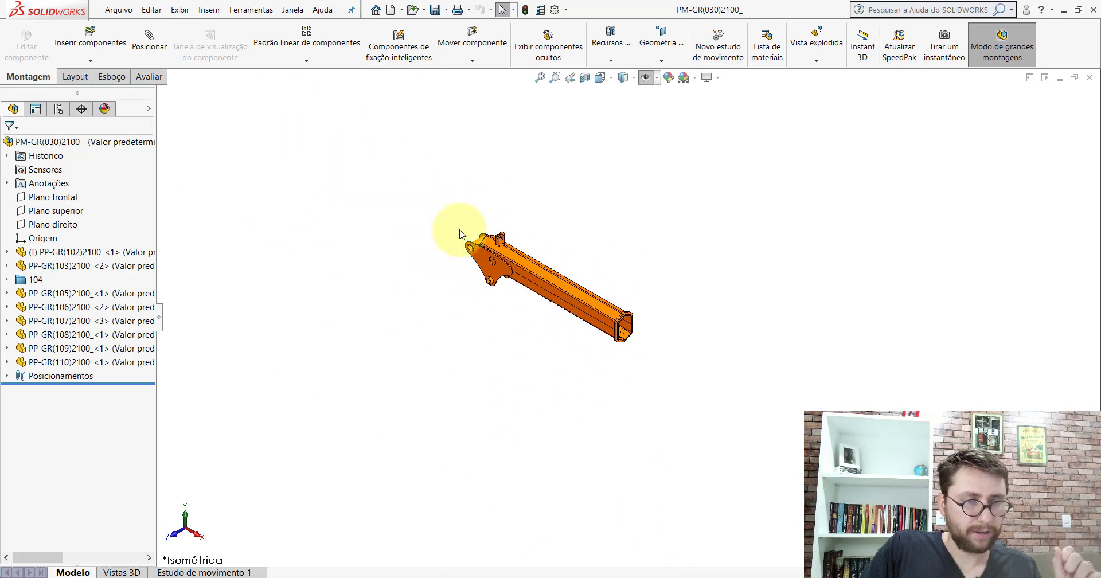
pyautogui.scroll(-2, 460, 234)
pyautogui.click(75, 307)
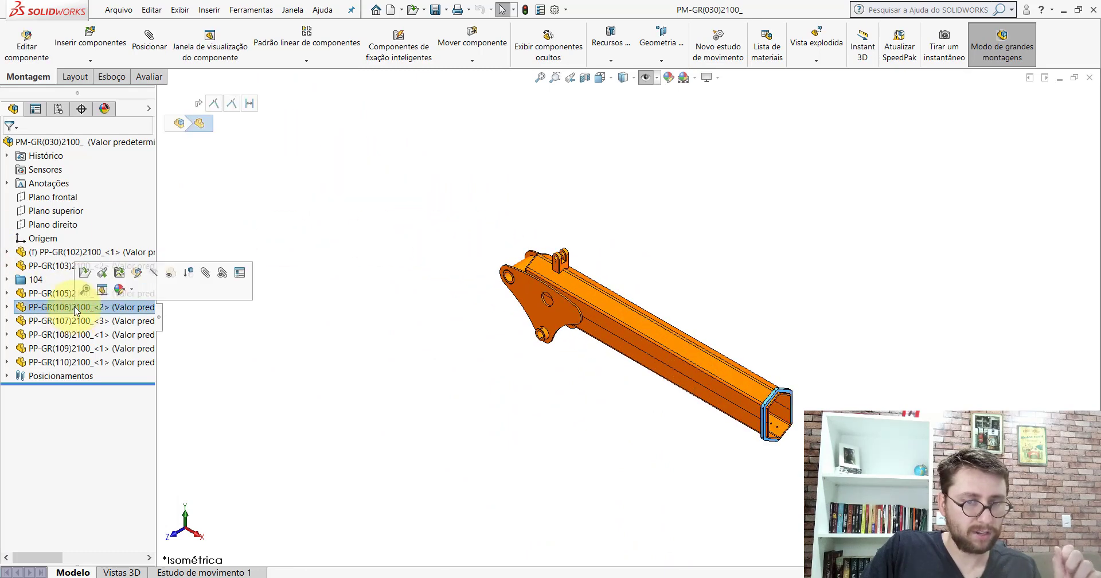
pyautogui.click(75, 321)
pyautogui.scroll(-6, 545, 339)
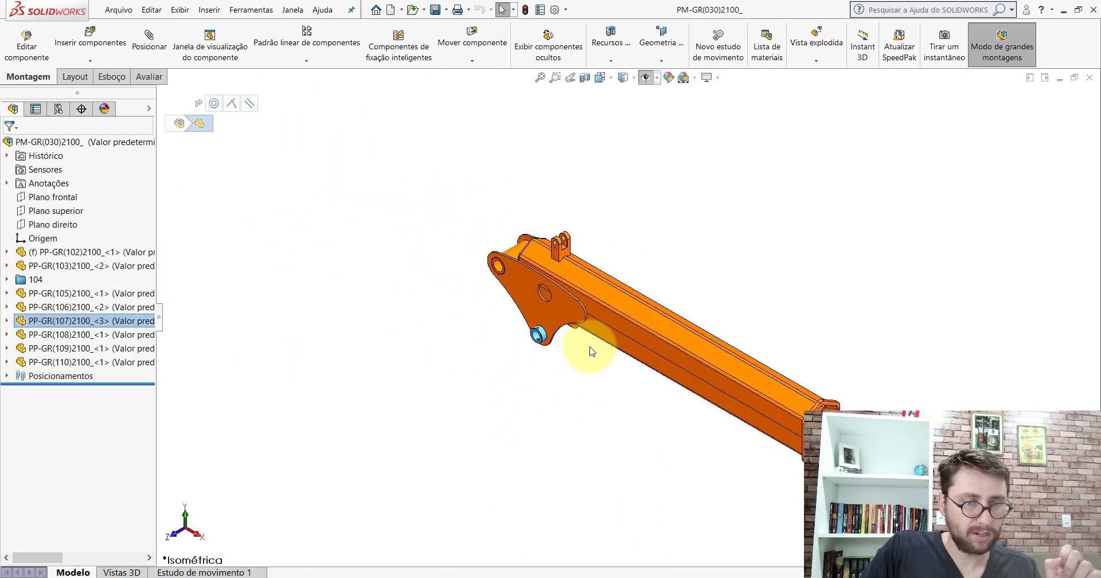
pyautogui.moveTo(481, 269); pyautogui.dragTo(479, 212, button='middle')
# Step: Return to Montagem1 and insert the part PP-GR(107)2100 beside the lower hole of the near side plate
pyautogui.click(512, 577)
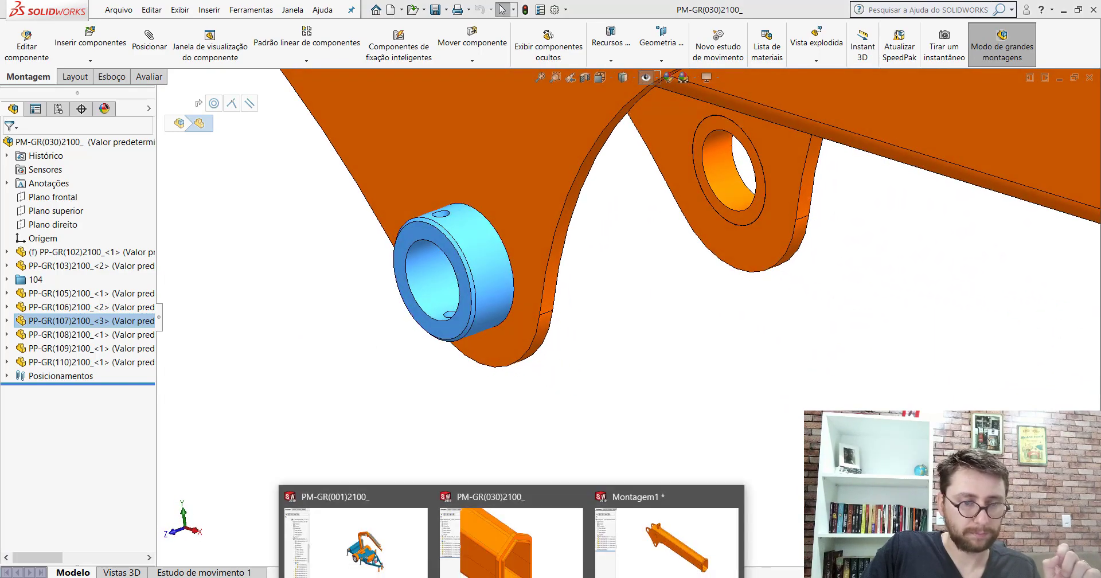
pyautogui.click(634, 547)
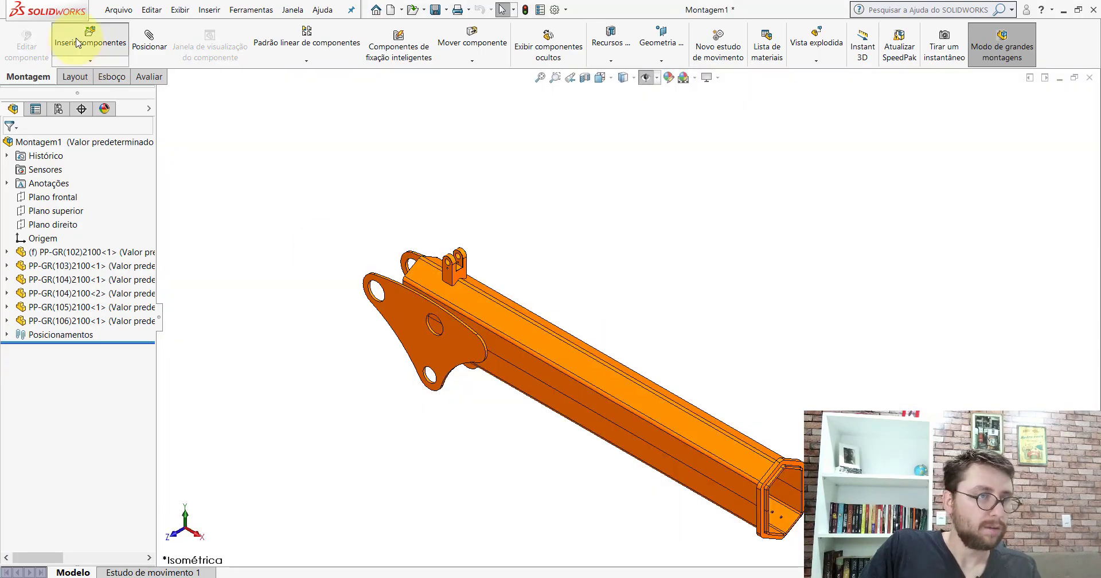
pyautogui.click(86, 40)
pyautogui.click(68, 394)
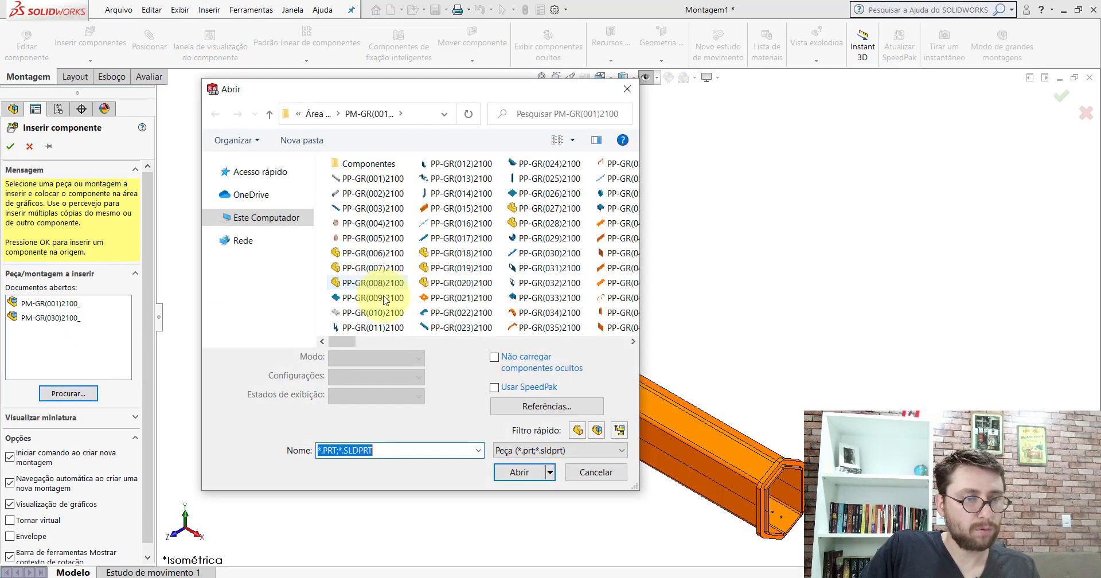
pyautogui.click(577, 430)
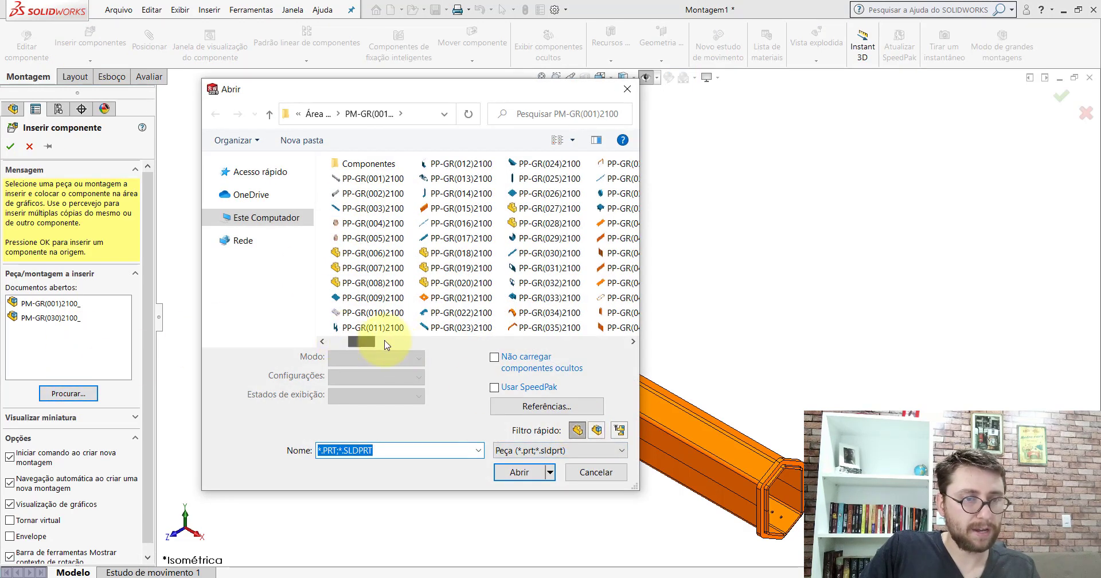
pyautogui.moveTo(347, 341); pyautogui.dragTo(555, 327)
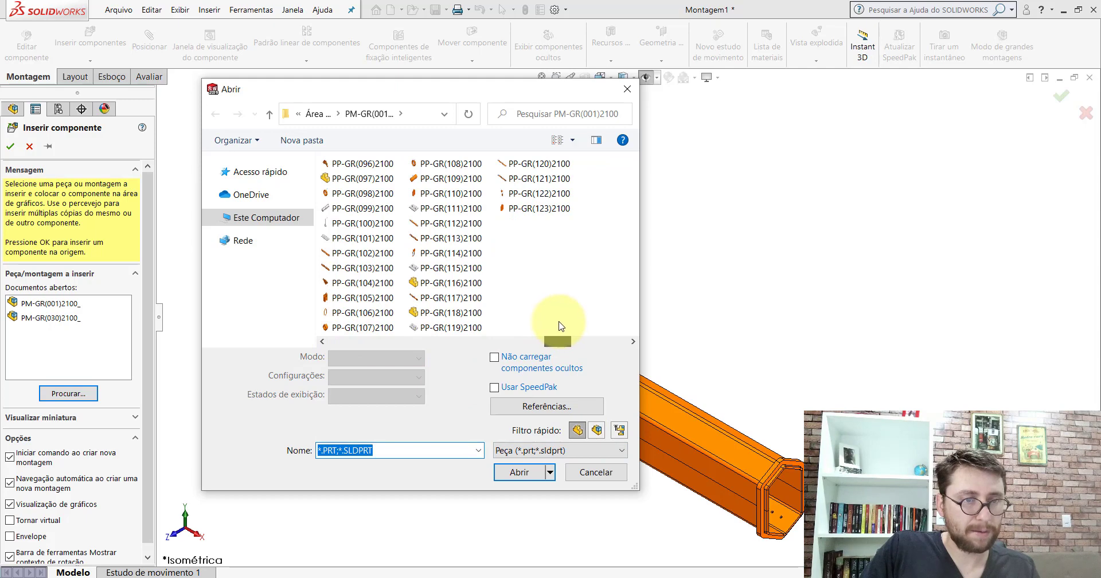
pyautogui.click(362, 328)
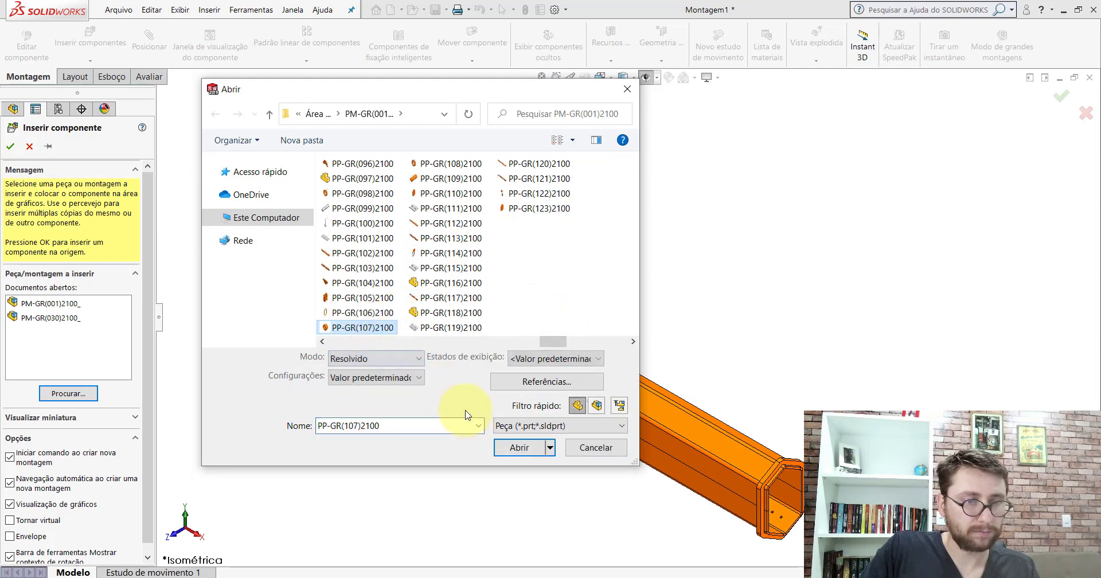
pyautogui.click(519, 448)
pyautogui.scroll(-5, 435, 361)
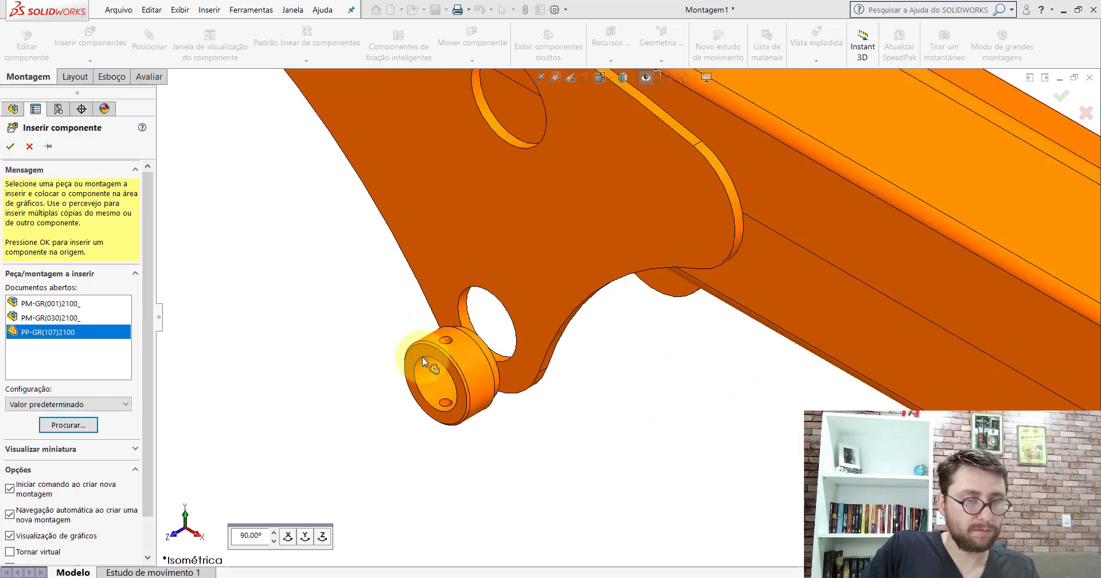
pyautogui.click(397, 340)
# Step: Mate the bushing's smaller-diameter cylindrical face concentric with the lower hole of the PP-GR(104)2100 side plate
pyautogui.click(148, 37)
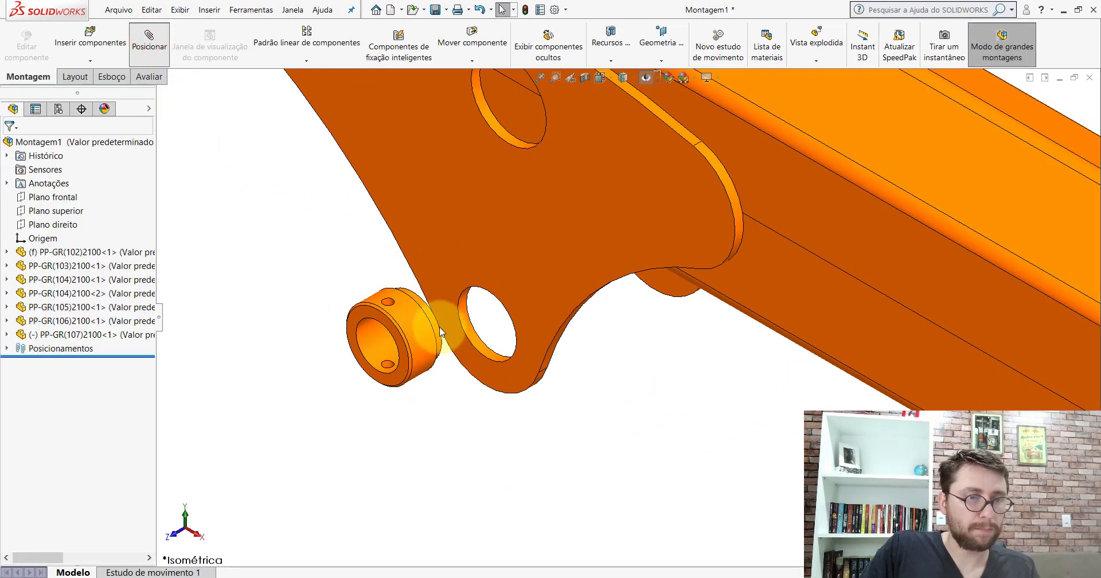
pyautogui.scroll(-4, 435, 287)
pyautogui.click(395, 238)
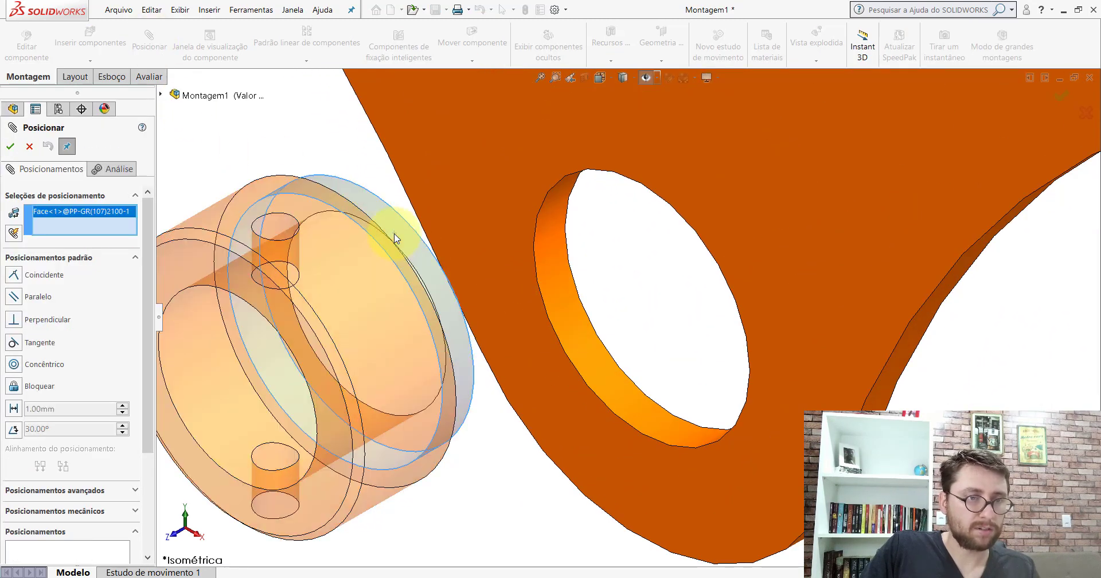
pyautogui.click(544, 248)
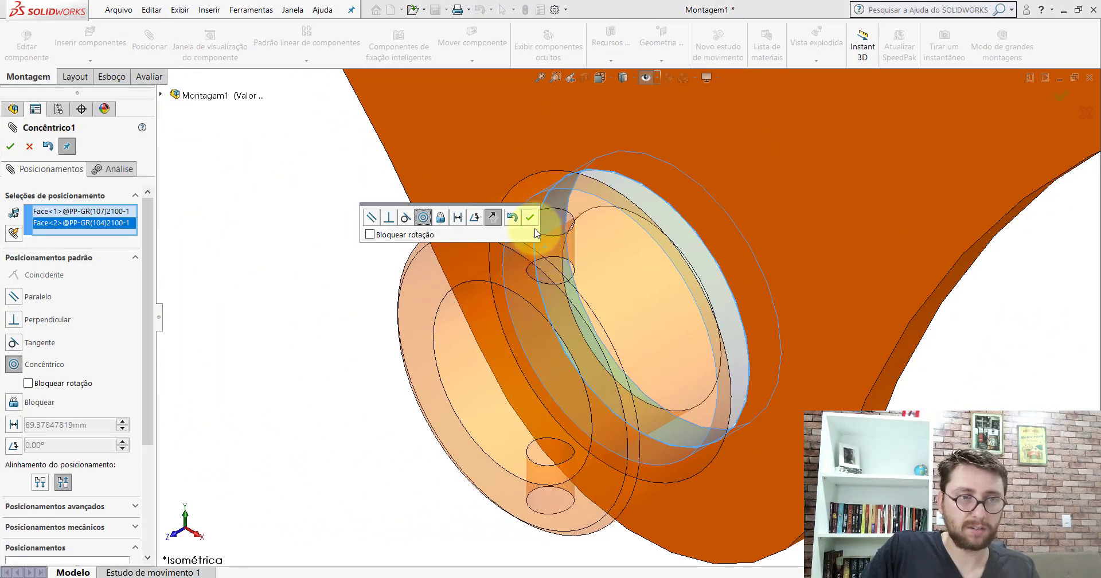
pyautogui.click(530, 217)
# Step: Pull the bushing out of the hole and mate its shoulder face coincident with the side plate's outer face
pyautogui.moveTo(611, 260); pyautogui.dragTo(460, 354)
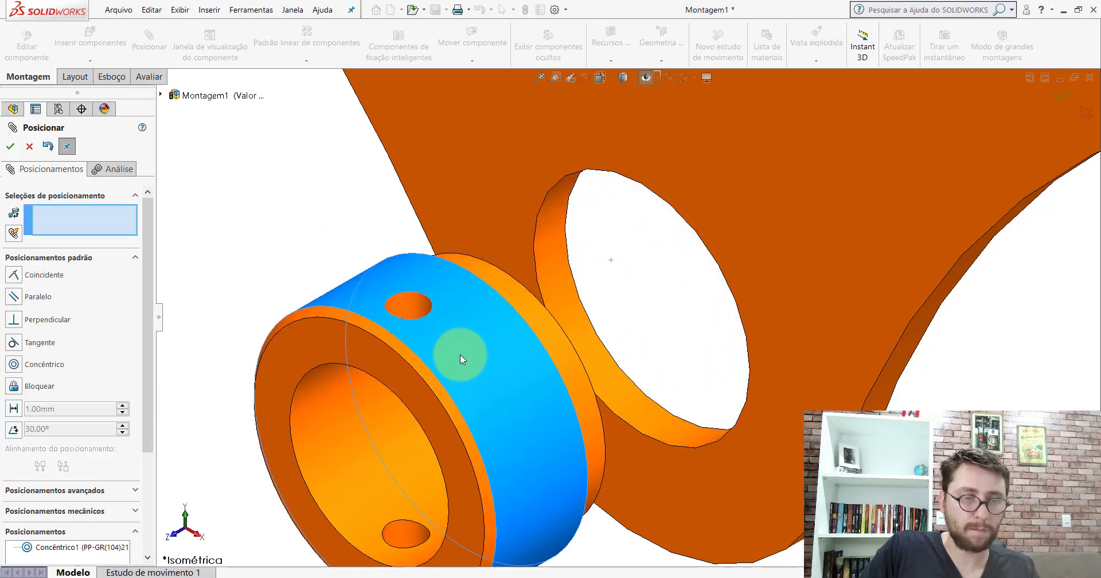
pyautogui.scroll(4, 595, 343)
pyautogui.moveTo(565, 326); pyautogui.dragTo(447, 244, button='middle')
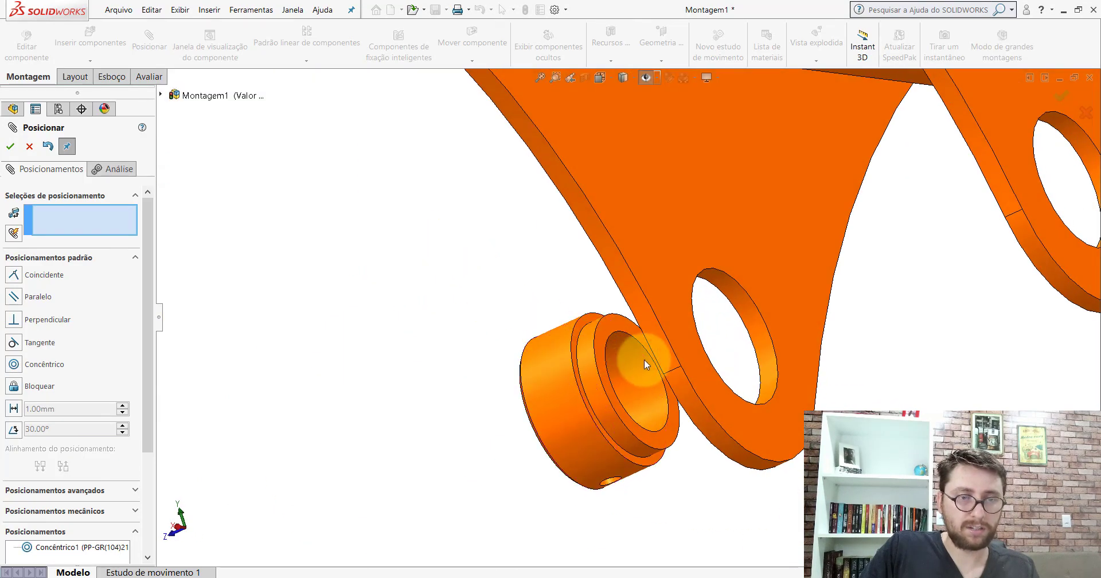
pyautogui.scroll(-3, 644, 364)
pyautogui.click(503, 247)
pyautogui.scroll(4, 642, 317)
pyautogui.scroll(-1, 665, 264)
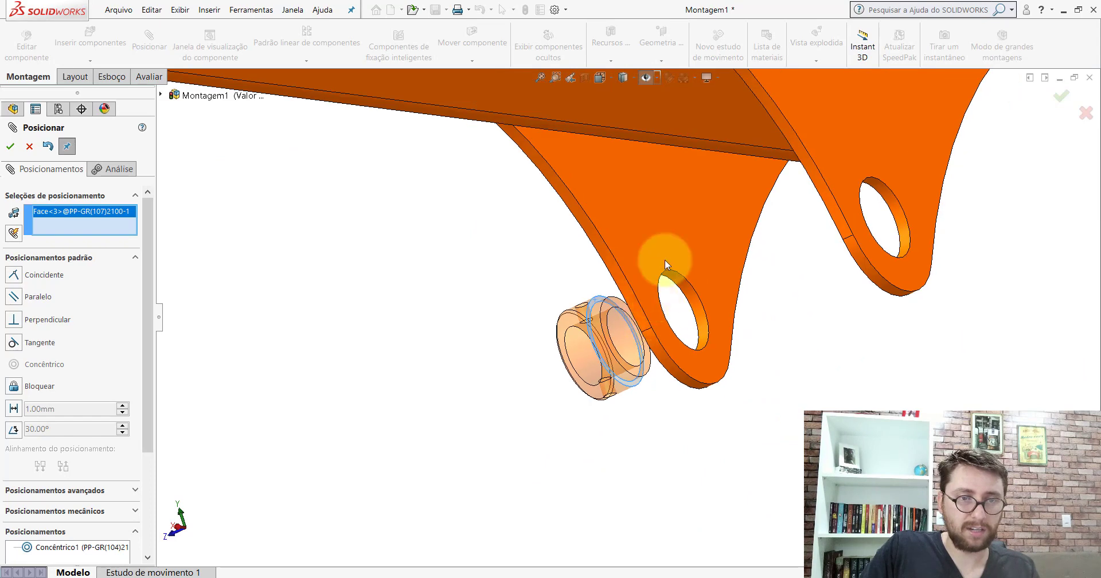
pyautogui.moveTo(665, 264); pyautogui.dragTo(660, 243, button='middle')
pyautogui.click(659, 242)
pyautogui.scroll(-3, 669, 270)
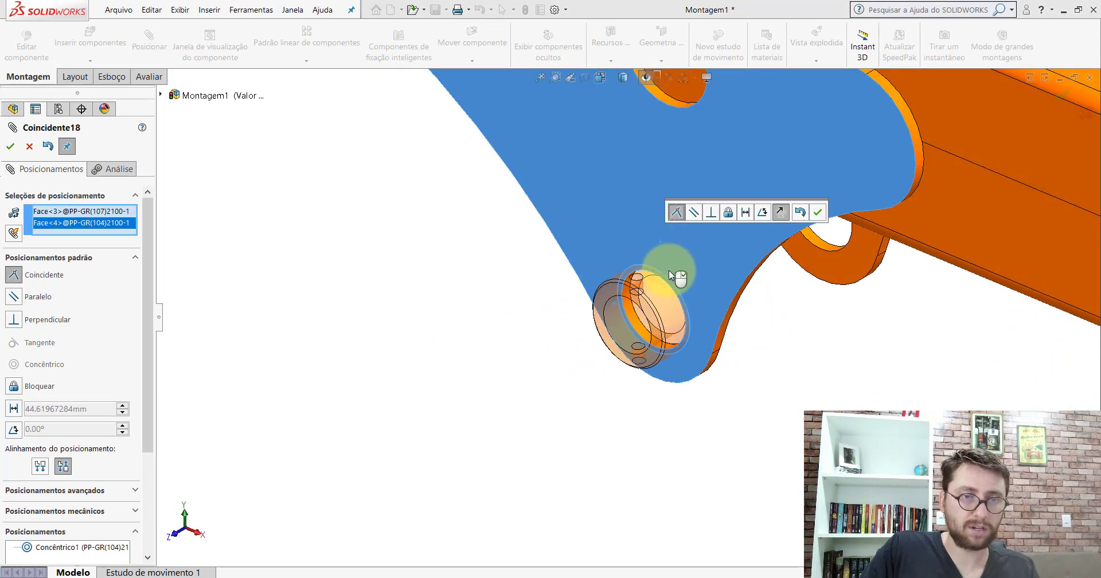
pyautogui.click(817, 213)
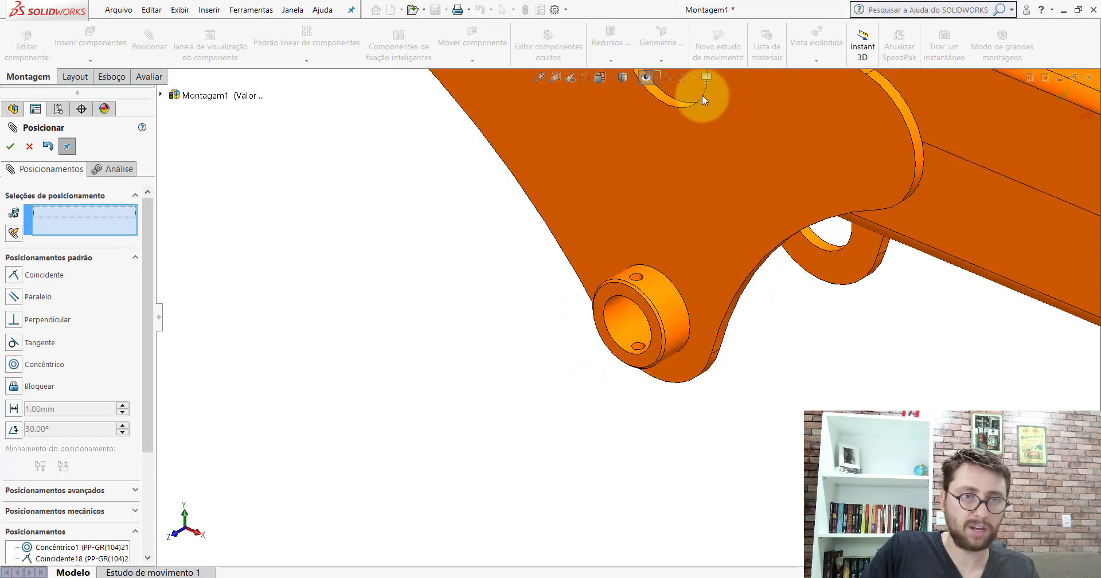
# Step: Show the planes, mate the right planes of PP-GR(107)2100 and the PP-GR(104)2100 side plate parallel, and hide the planes again
pyautogui.click(645, 80)
pyautogui.scroll(-3, 625, 307)
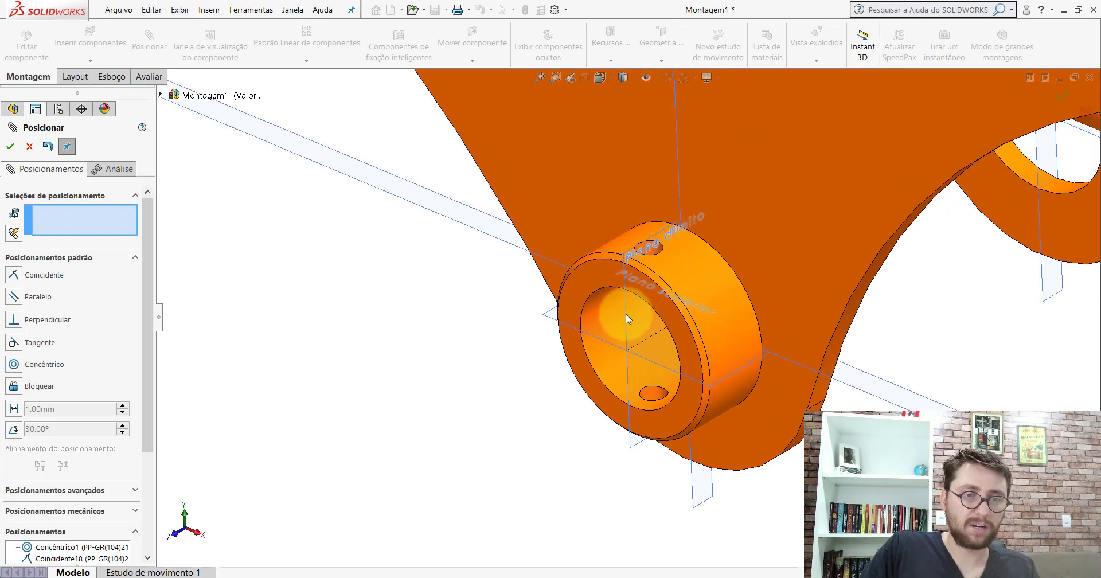
pyautogui.click(625, 314)
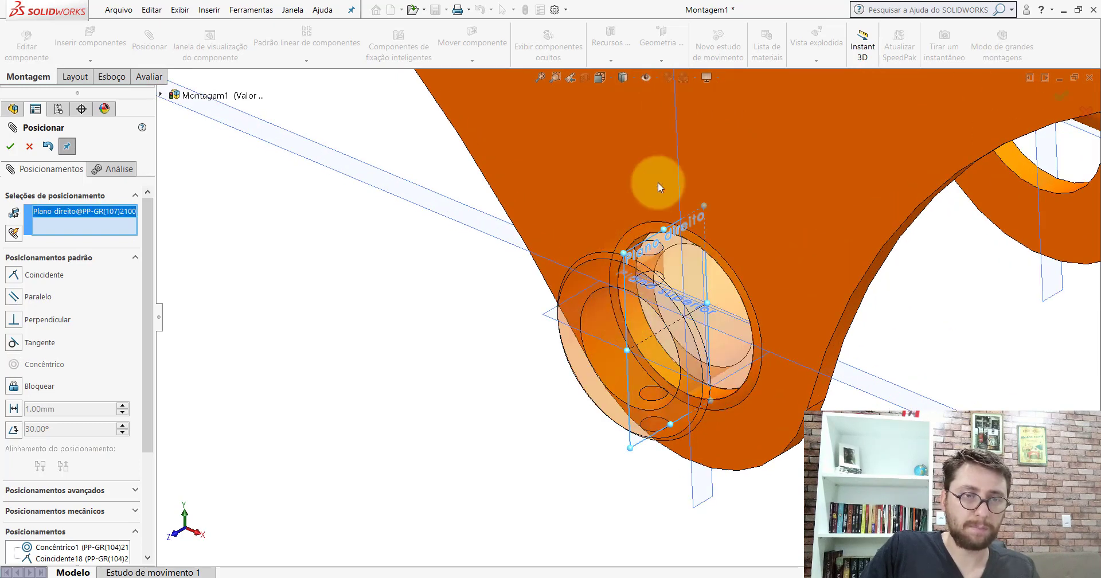
pyautogui.click(676, 165)
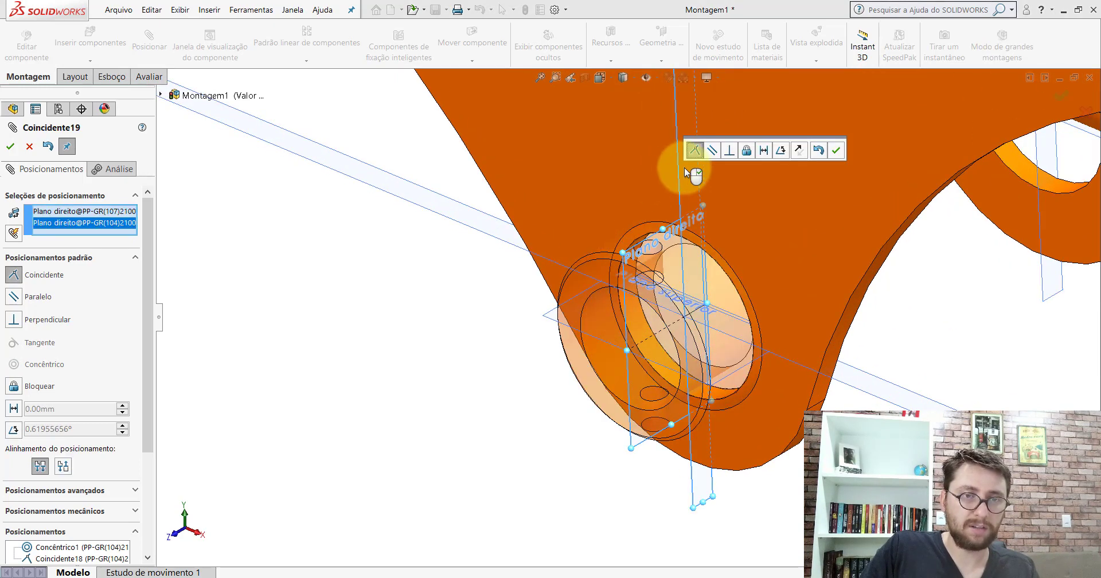
pyautogui.click(712, 150)
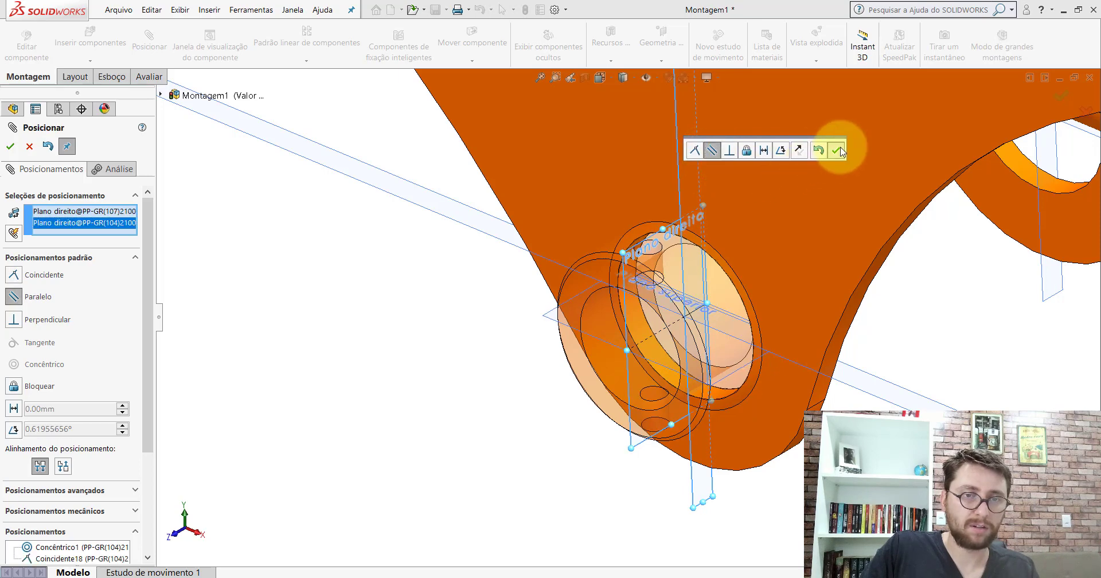
pyautogui.click(836, 150)
pyautogui.click(31, 148)
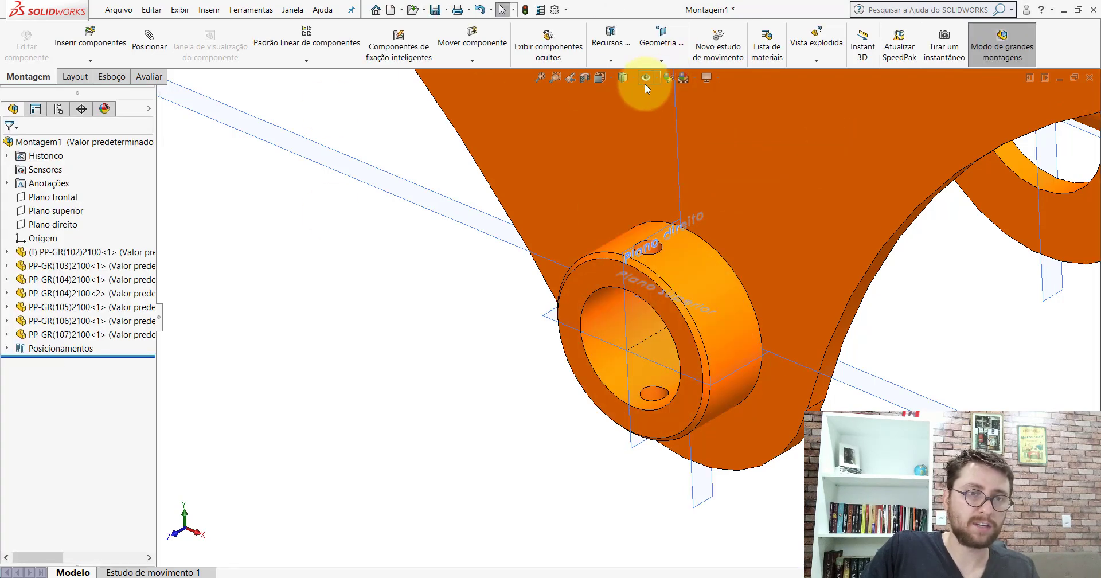
pyautogui.click(646, 78)
# Step: Examine the mounted PP-GR(107)2100 bushing from both sides of the plate and return to an isometric view of the whole assembly
pyautogui.scroll(5, 711, 333)
pyautogui.moveTo(711, 333); pyautogui.dragTo(487, 221, button='middle')
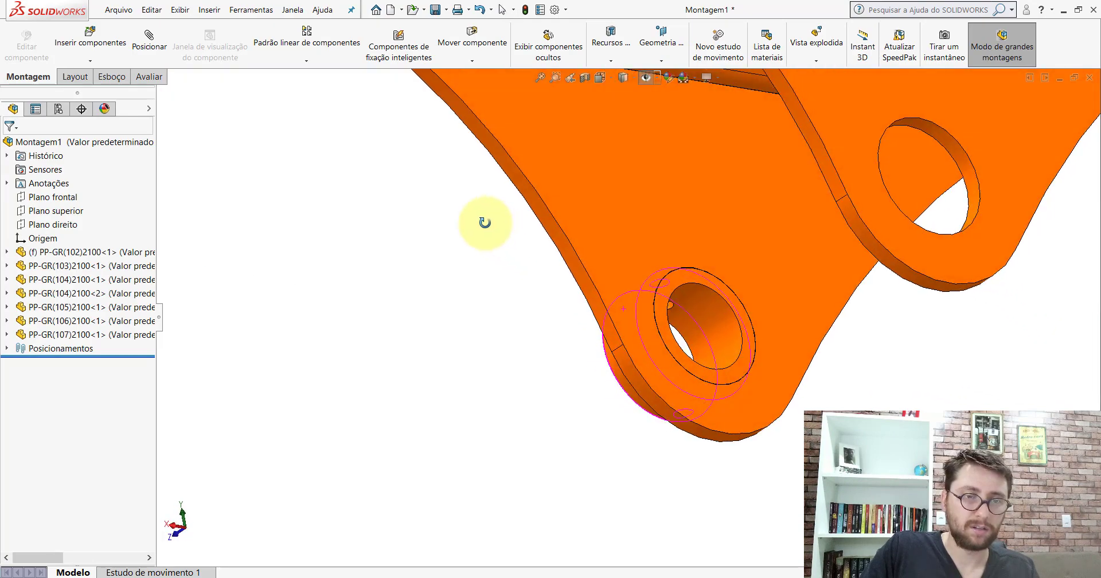
pyautogui.scroll(-5, 745, 322)
pyautogui.scroll(6, 745, 322)
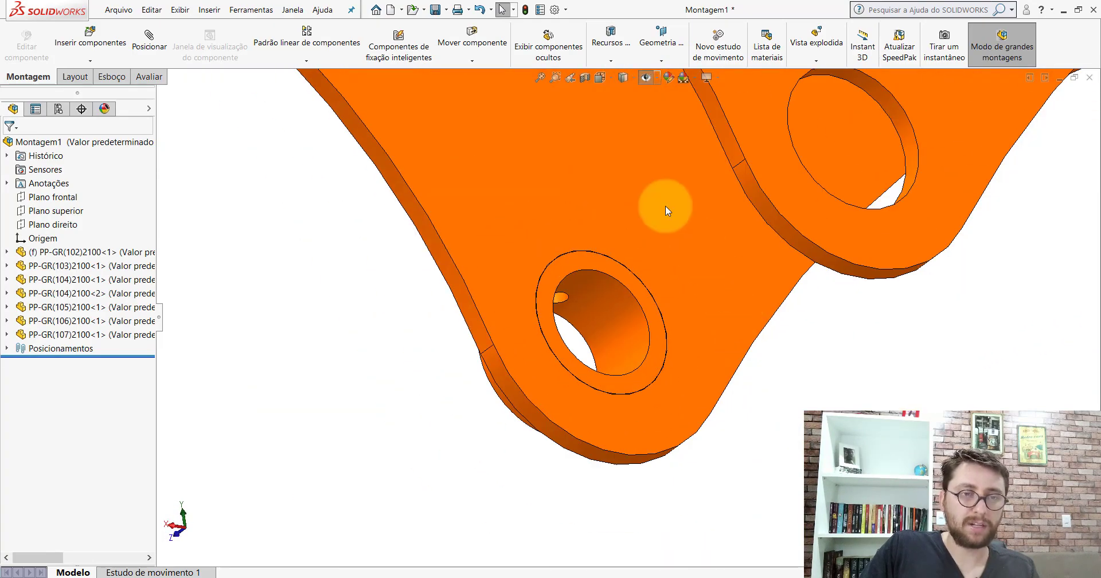
pyautogui.click(665, 205)
pyautogui.moveTo(675, 262); pyautogui.dragTo(698, 277, button='middle')
pyautogui.click(610, 78)
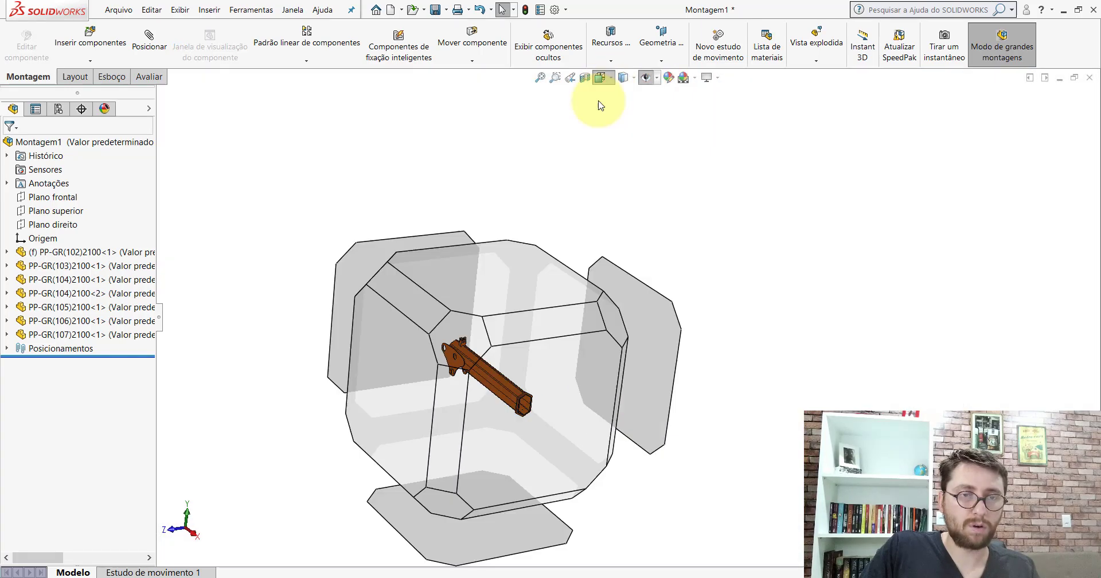
pyautogui.click(663, 109)
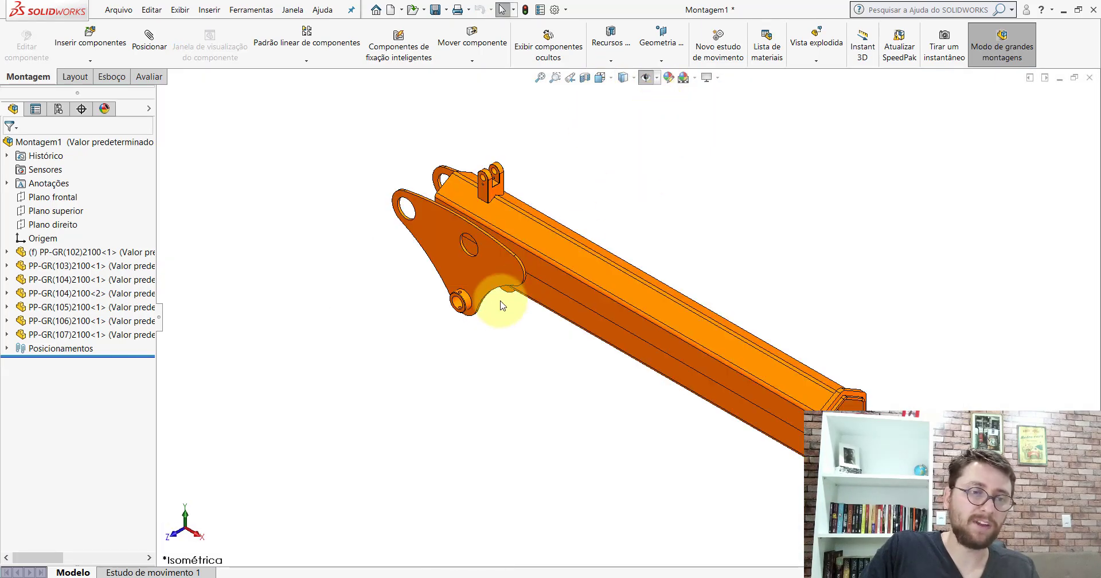
pyautogui.scroll(-2, 482, 287)
pyautogui.scroll(-2, 490, 302)
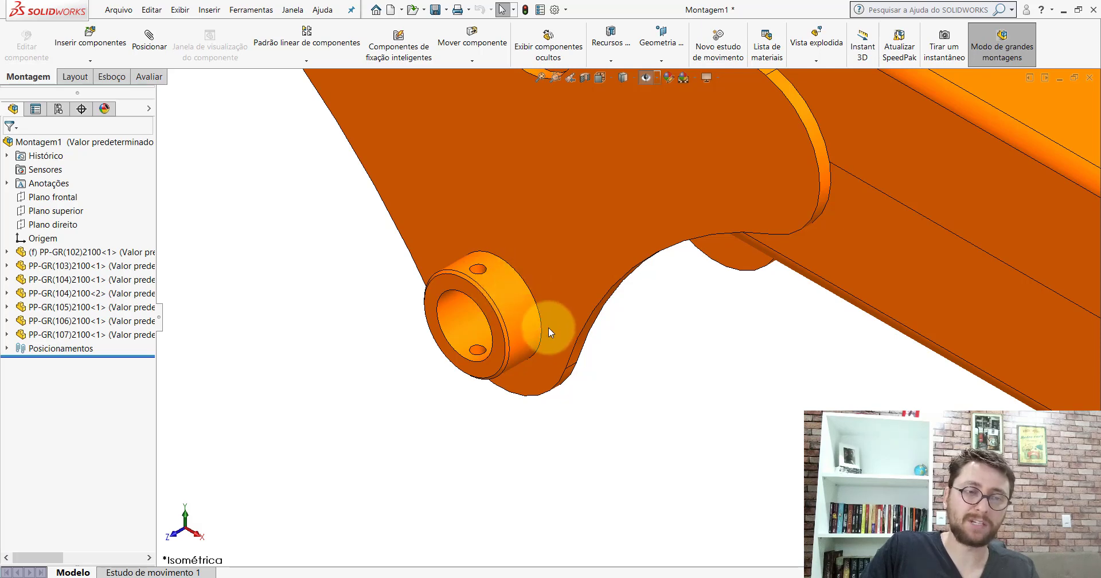
pyautogui.scroll(3, 570, 356)
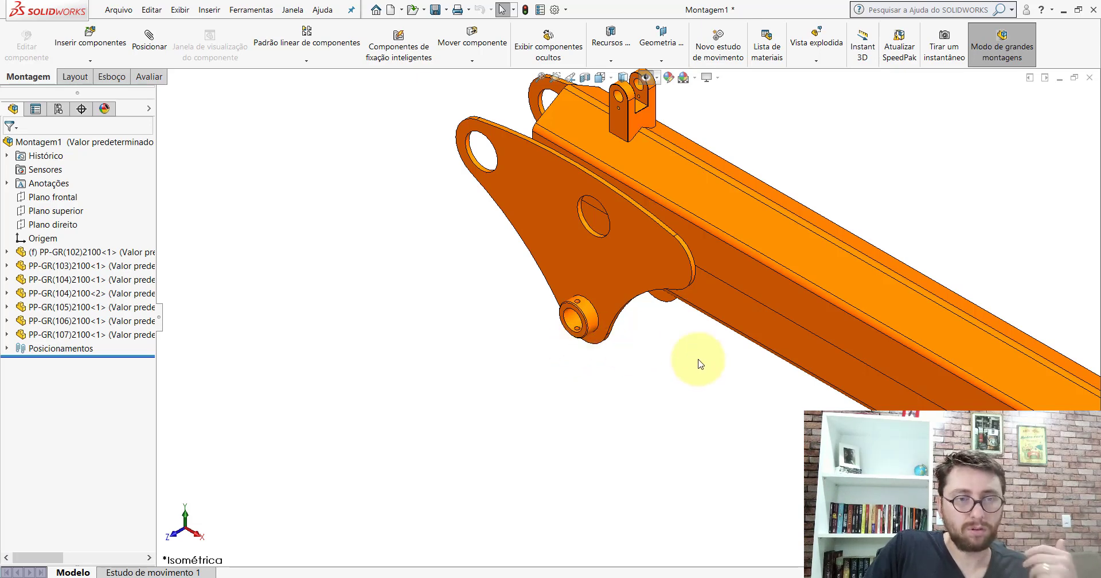
pyautogui.scroll(6, 702, 357)
pyautogui.press('f')
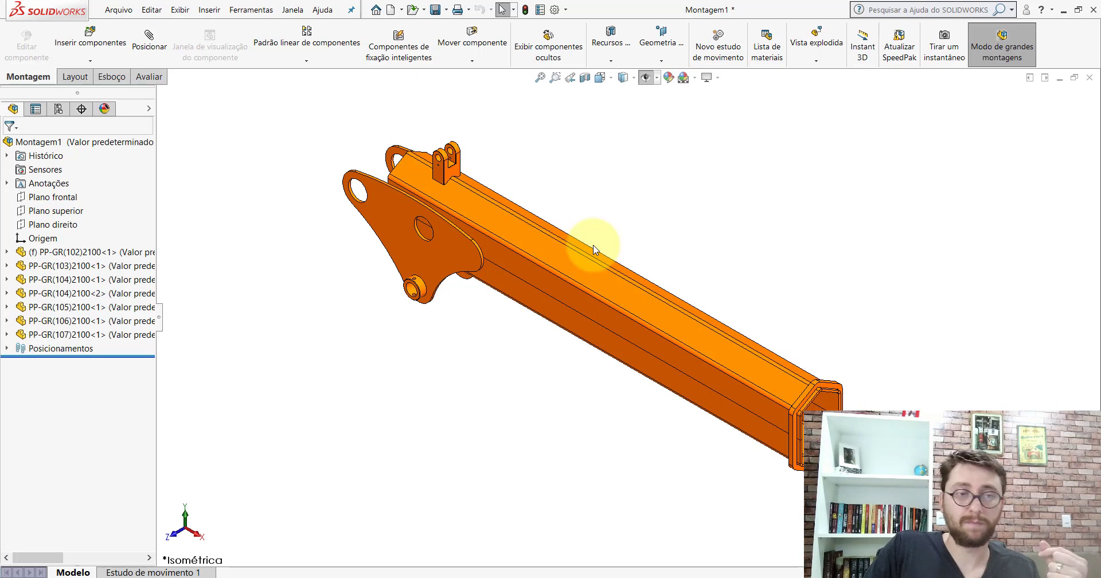
# Step: Switch to the reference assembly PM-GR(030)2100_ and locate the PP-GR(108)2100_ bushing on the far side plate
pyautogui.moveTo(512, 576)
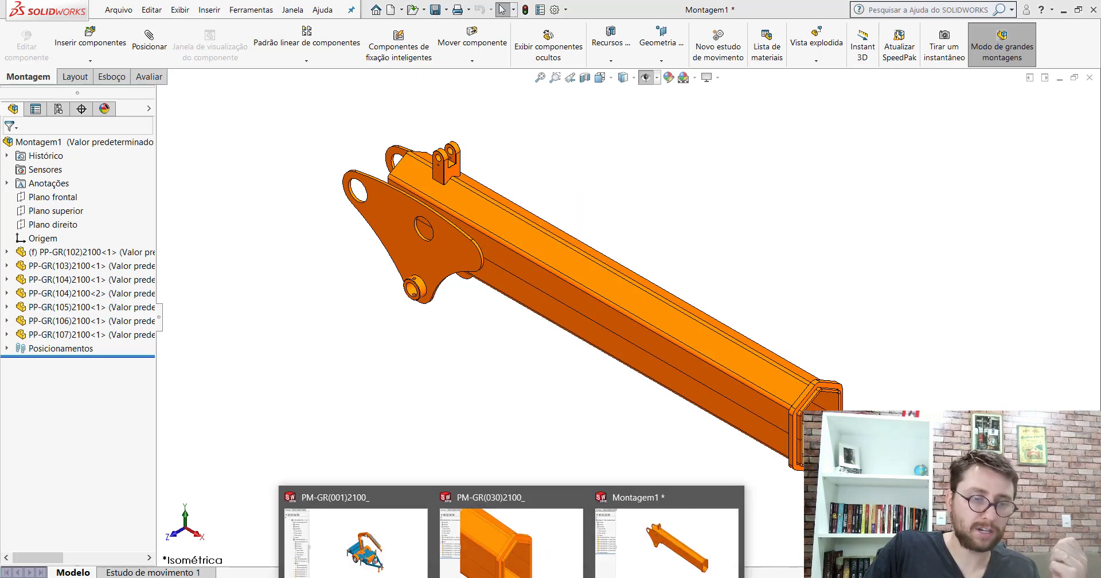
pyautogui.click(514, 542)
pyautogui.scroll(-5, 561, 285)
pyautogui.scroll(4, 574, 299)
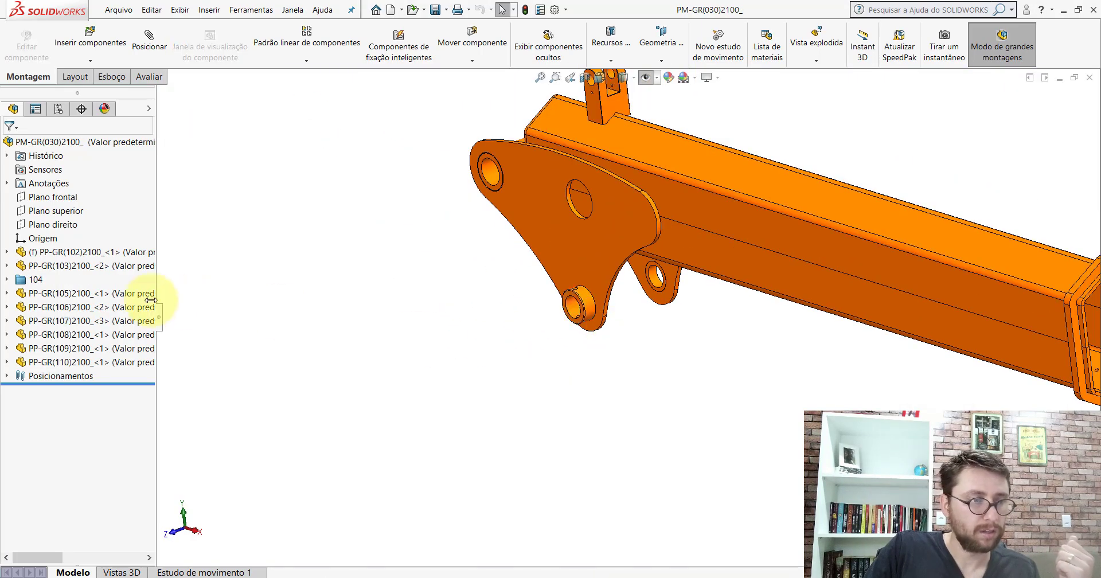
pyautogui.click(68, 337)
pyautogui.scroll(-6, 654, 275)
pyautogui.middleClick(654, 275)
pyautogui.moveTo(655, 276); pyautogui.dragTo(531, 442, button='middle')
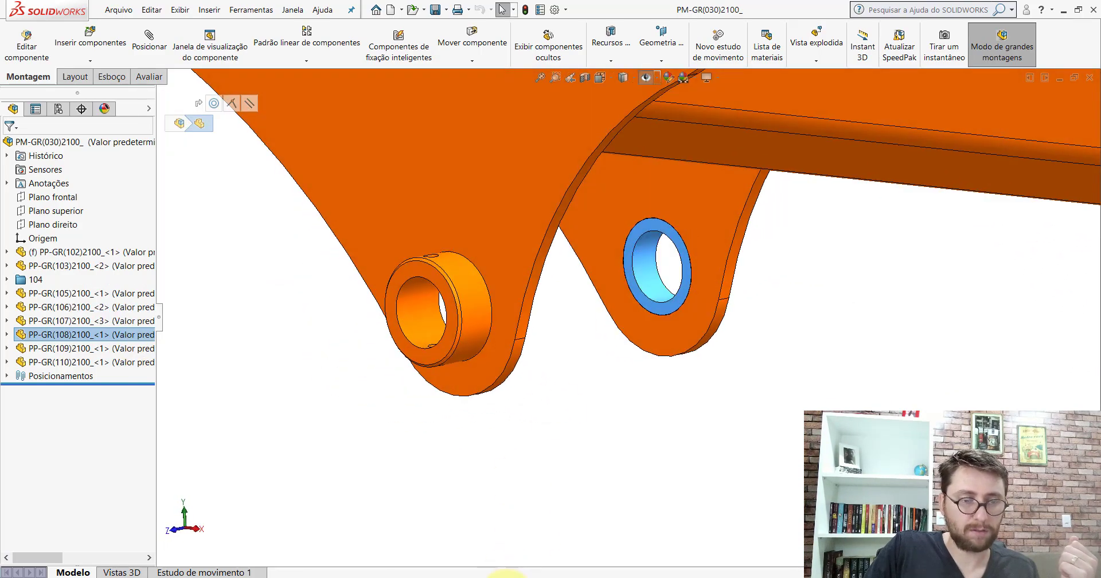
pyautogui.moveTo(504, 573)
# Step: Return to Montagem1 and insert the part PP-GR(108)2100 in free space above the boom
pyautogui.click(622, 546)
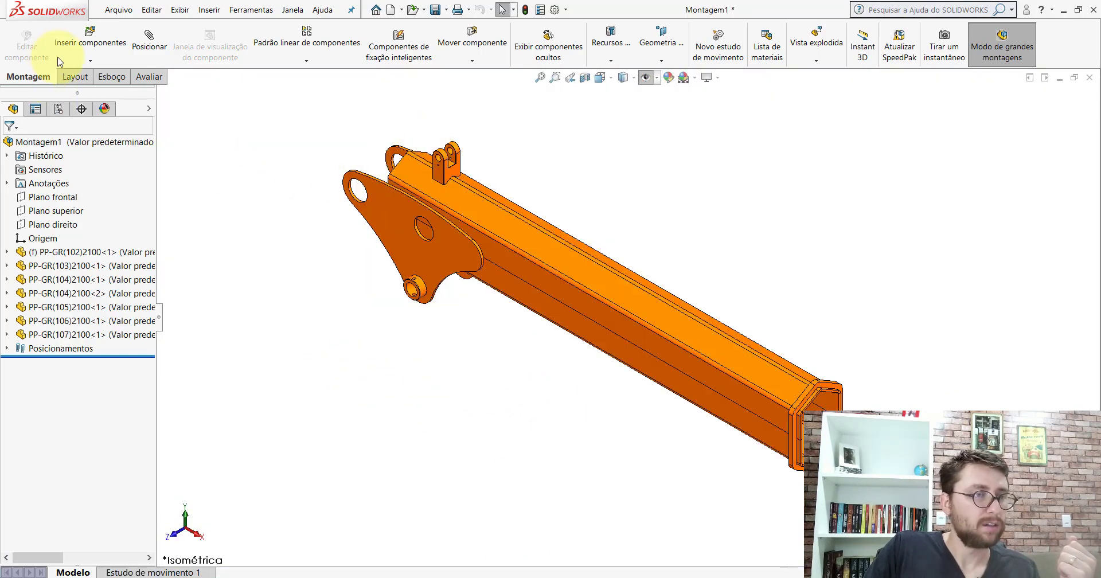
pyautogui.click(59, 57)
pyautogui.click(63, 394)
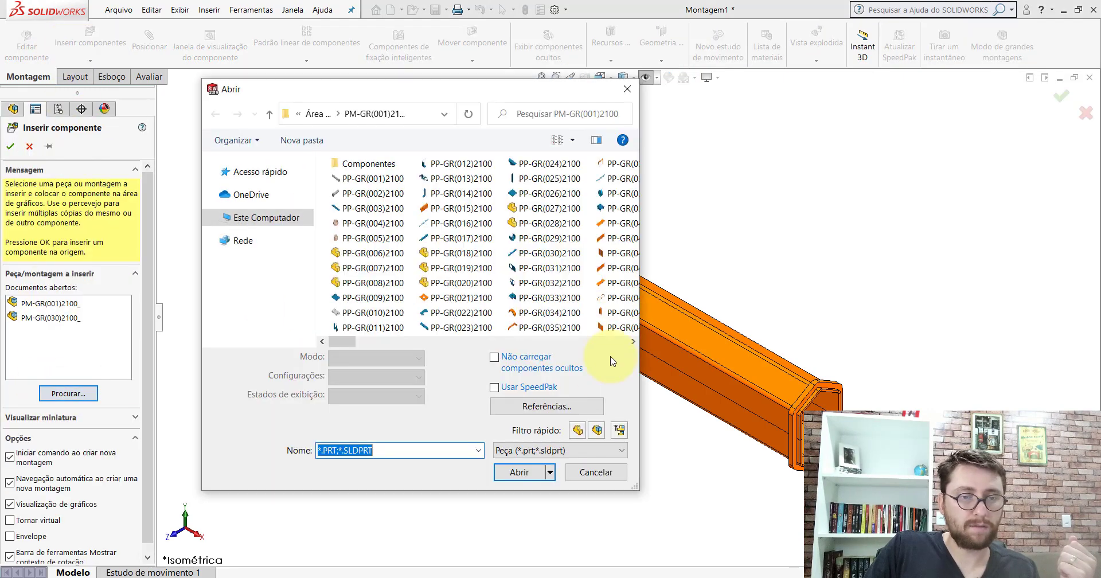
pyautogui.click(578, 430)
pyautogui.moveTo(344, 341); pyautogui.dragTo(563, 330)
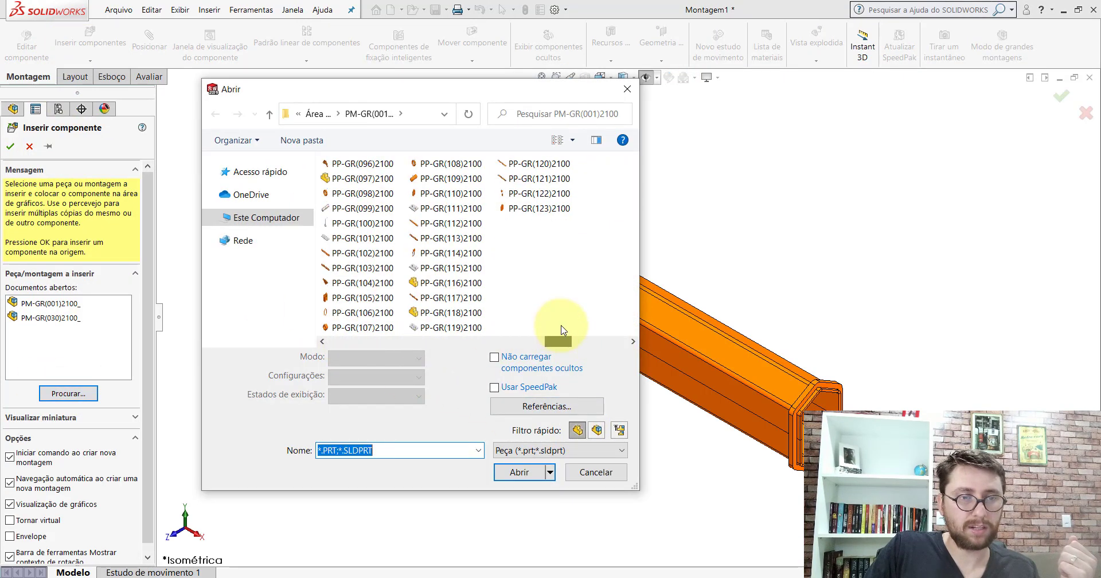
pyautogui.click(451, 163)
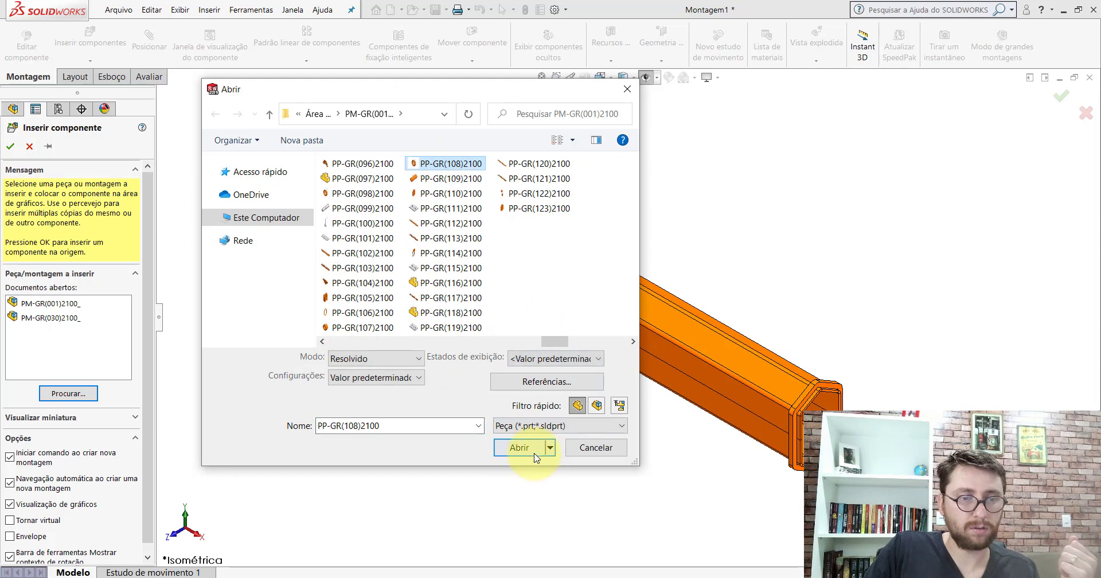
pyautogui.click(519, 472)
pyautogui.scroll(-3, 512, 192)
pyautogui.click(508, 184)
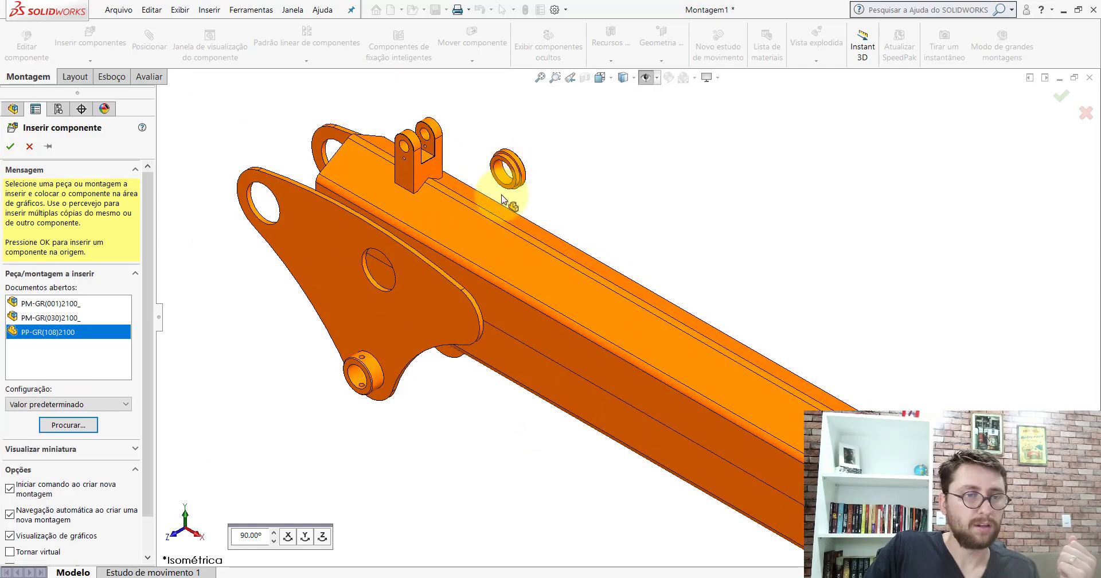
# Step: Mate the cylindrical face of the PP-GR(108)2100 bushing concentric with the lower hole of the far PP-GR(104)2100 side plate
pyautogui.click(149, 37)
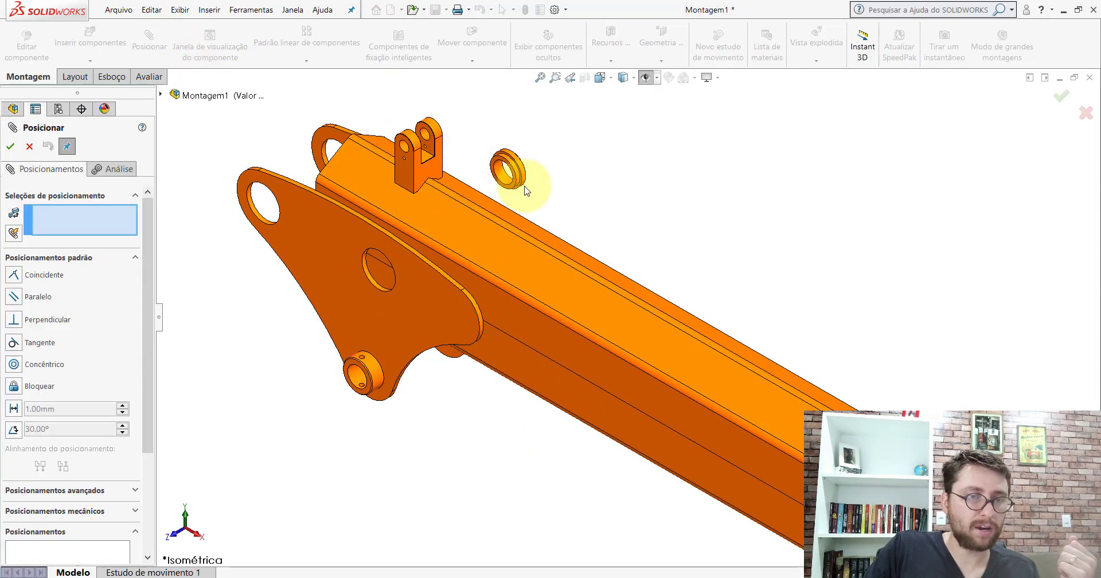
pyautogui.scroll(-5, 521, 172)
pyautogui.click(522, 170)
pyautogui.scroll(5, 567, 232)
pyautogui.moveTo(545, 341); pyautogui.dragTo(636, 446, button='middle')
pyautogui.scroll(3, 648, 419)
pyautogui.scroll(-6, 642, 401)
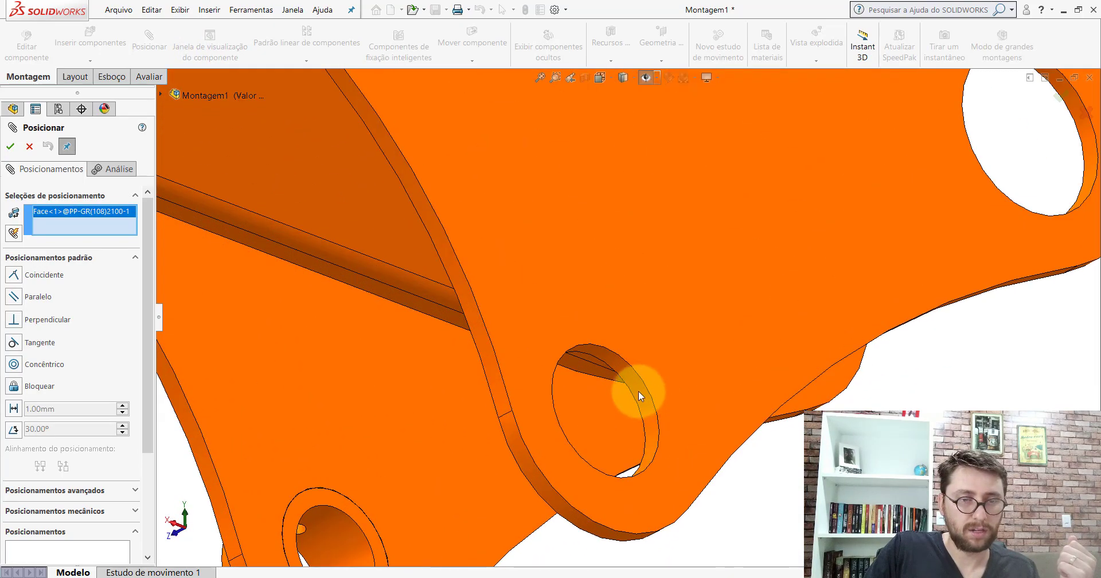
pyautogui.click(638, 391)
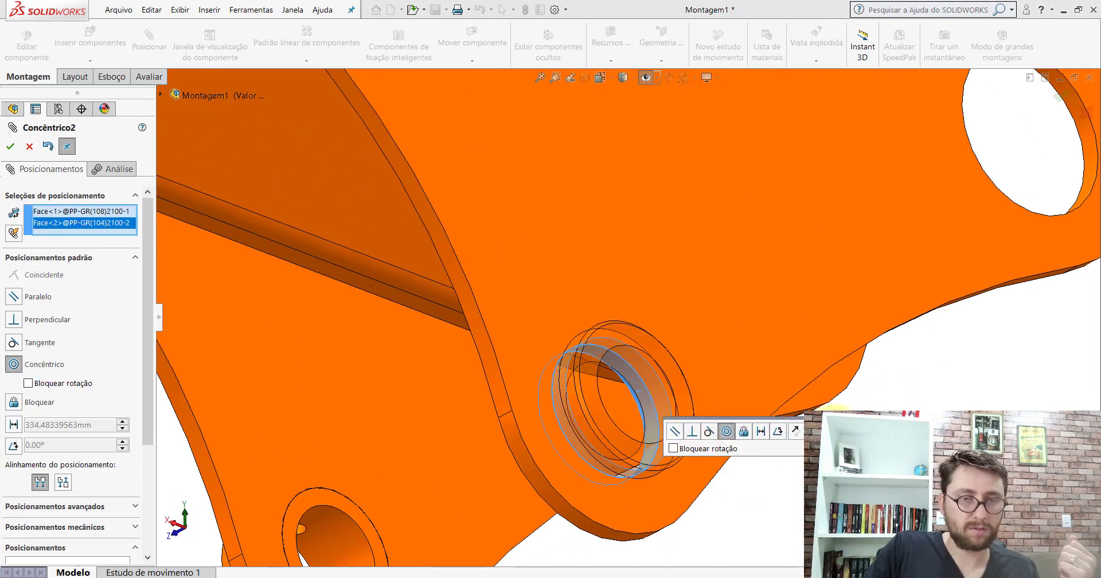
pyautogui.click(833, 432)
# Step: Mate the shoulder face of PP-GR(108)2100 coincident with the outer face of the far side plate
pyautogui.click(552, 304)
pyautogui.moveTo(552, 304); pyautogui.dragTo(676, 276, button='middle')
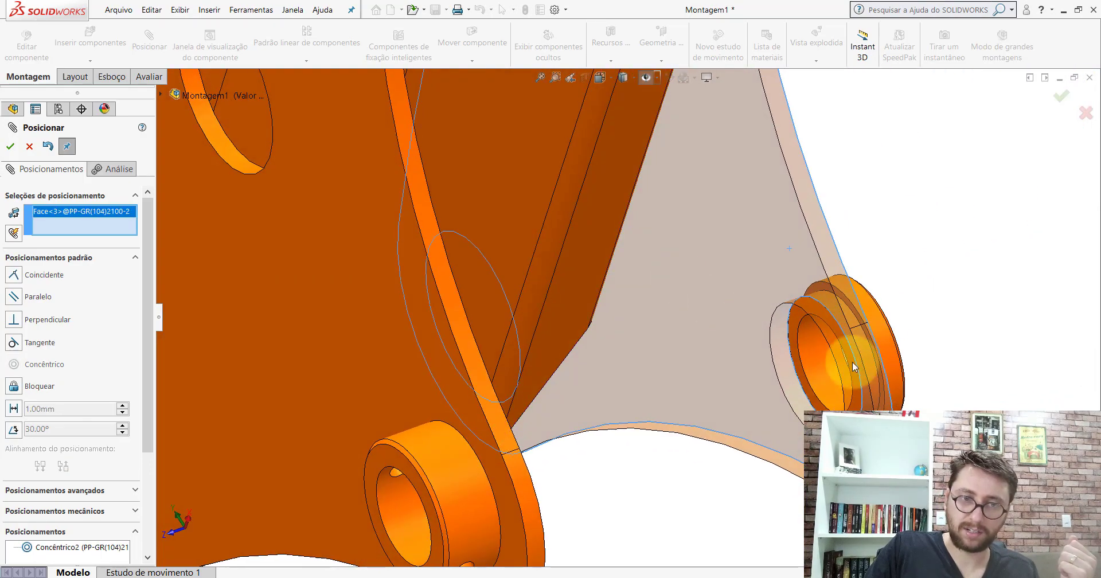
pyautogui.scroll(-3, 853, 367)
pyautogui.click(632, 235)
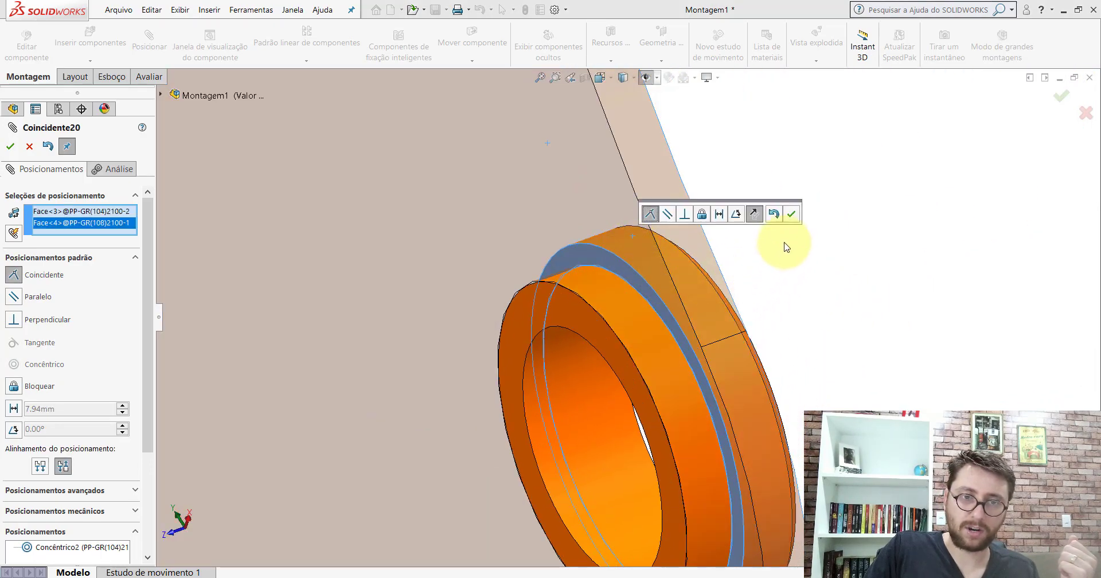
pyautogui.click(791, 215)
pyautogui.scroll(5, 609, 349)
pyautogui.moveTo(609, 349); pyautogui.dragTo(396, 332, button='middle')
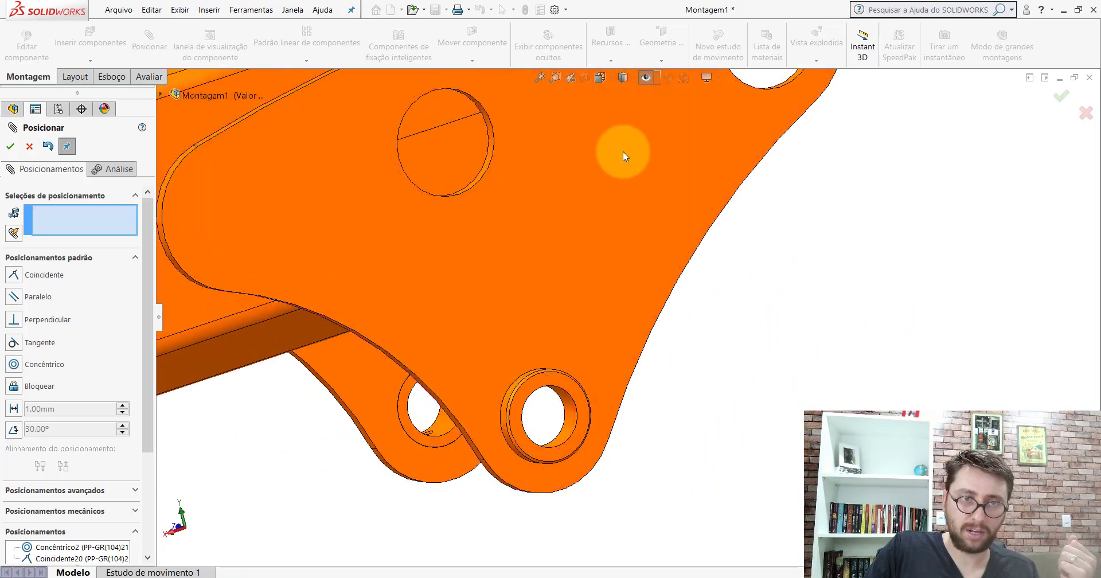
# Step: Mate the right planes of PP-GR(108)2100 and the far side plate parallel using temporarily shown planes, and restore the isometric view
pyautogui.click(645, 80)
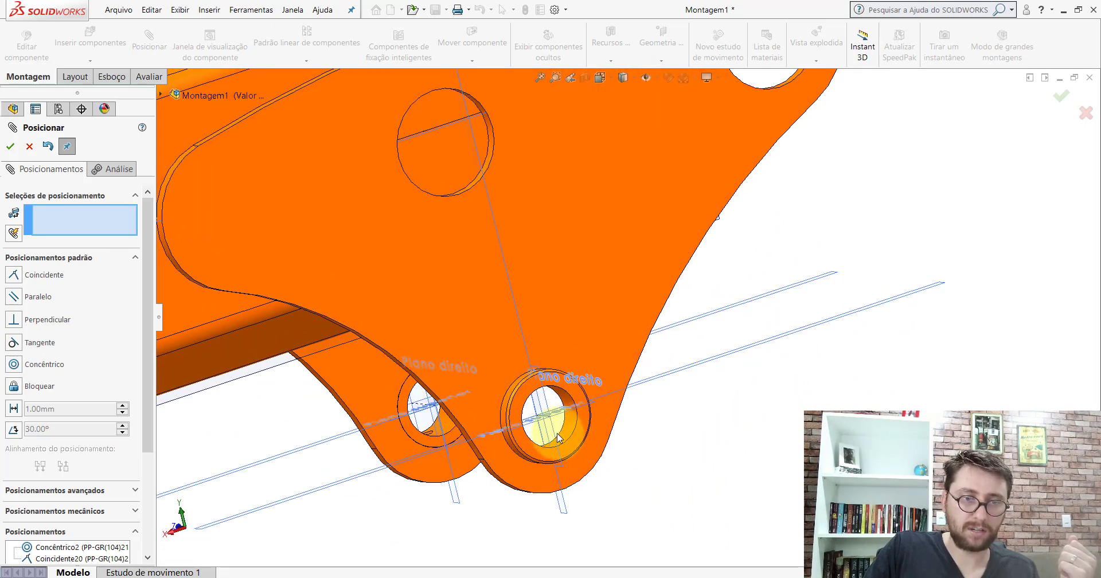
pyautogui.click(558, 436)
pyautogui.click(511, 290)
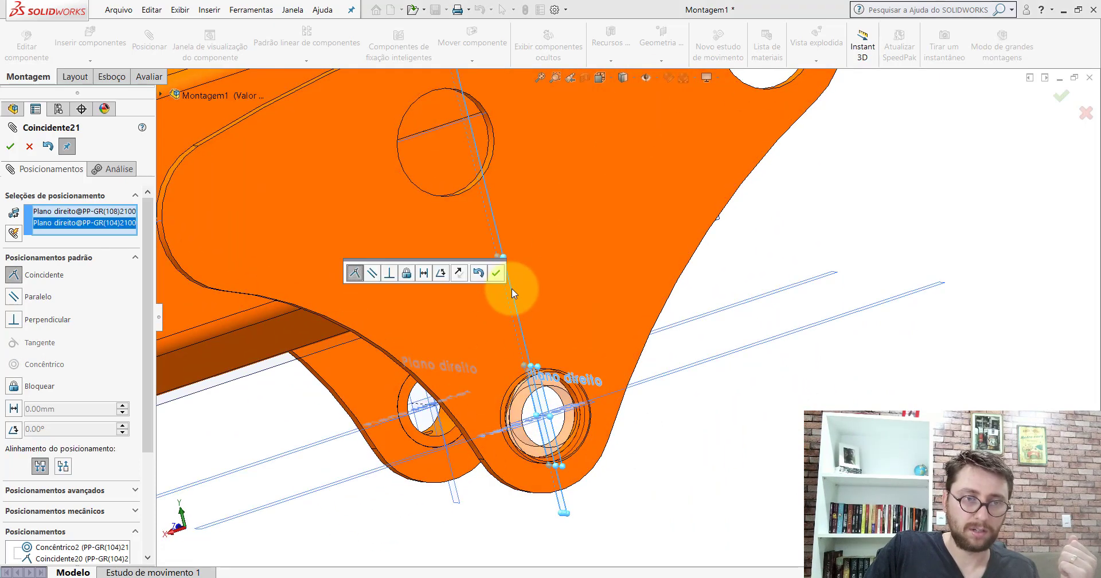
pyautogui.click(372, 273)
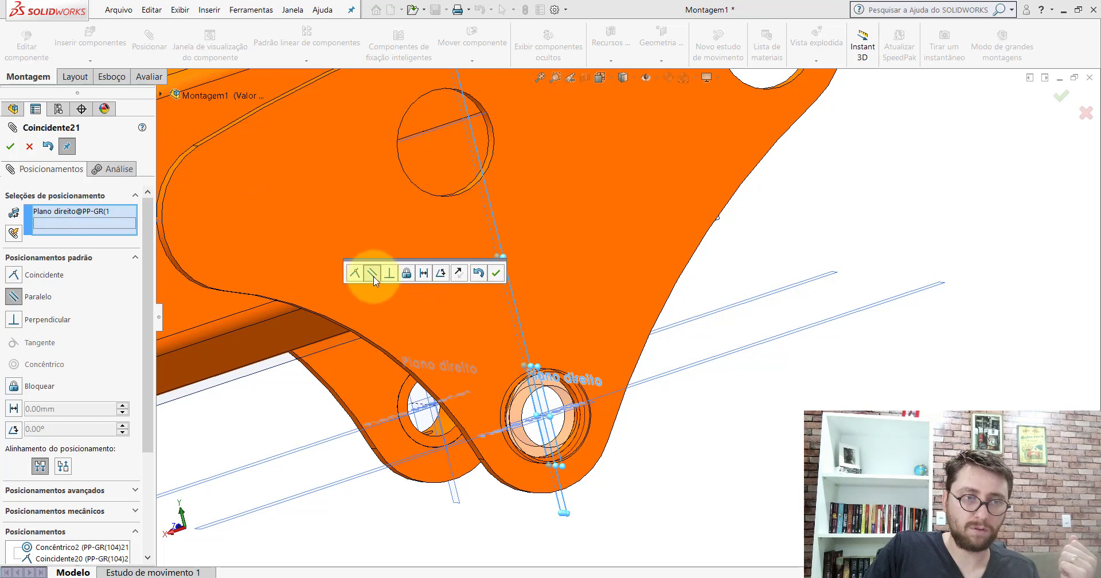
pyautogui.click(497, 273)
pyautogui.click(10, 146)
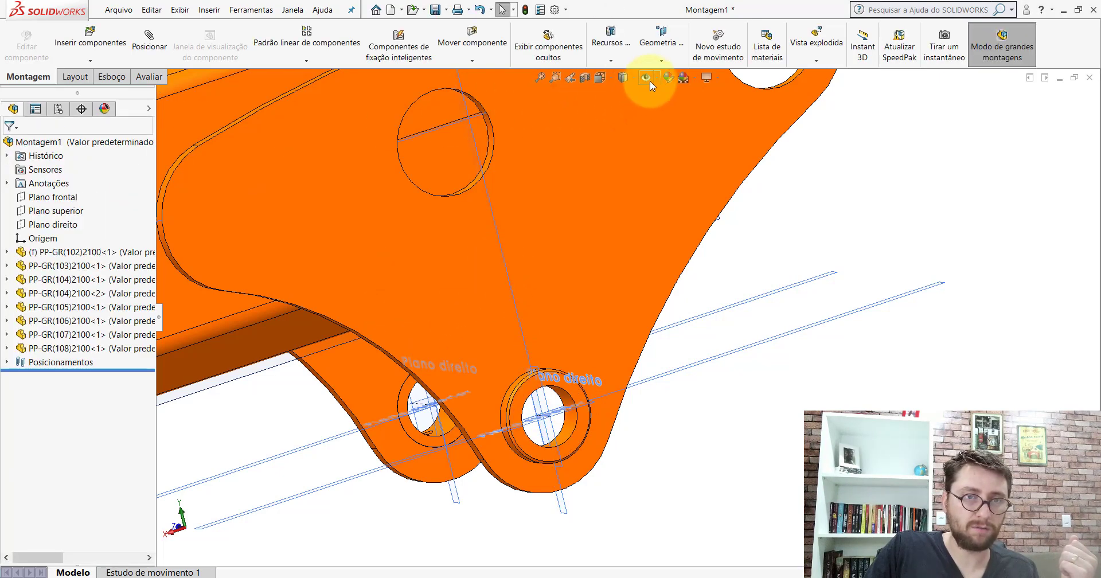
pyautogui.click(599, 76)
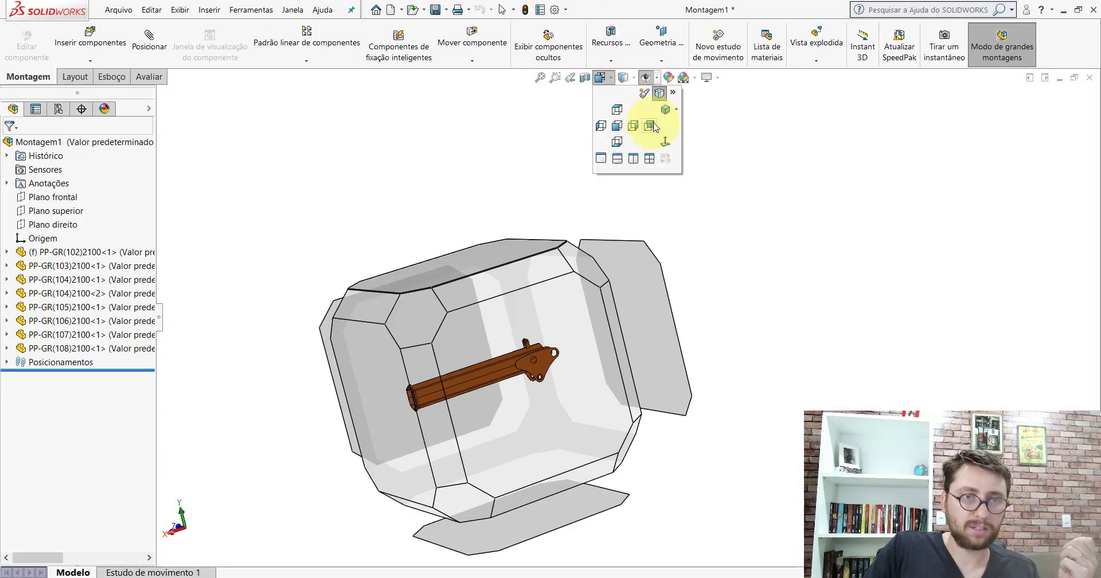
pyautogui.click(649, 125)
# Step: Locate the PP-GR(109)2100_ part between the side plates in the reference assembly PM-GR(030)2100_ and return to Montagem1
pyautogui.moveTo(512, 576)
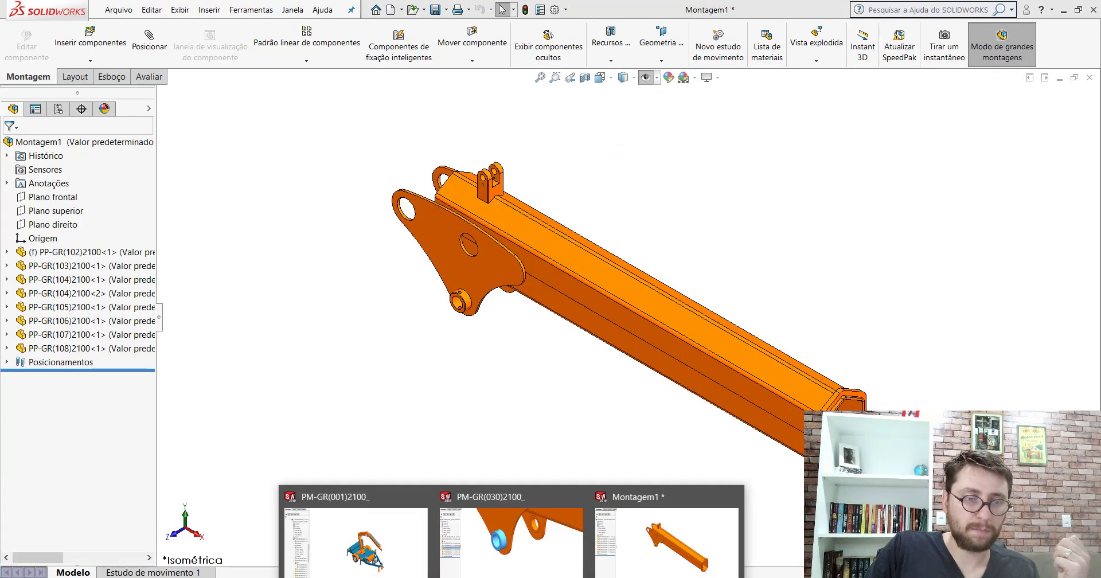
pyautogui.click(510, 542)
pyautogui.click(92, 348)
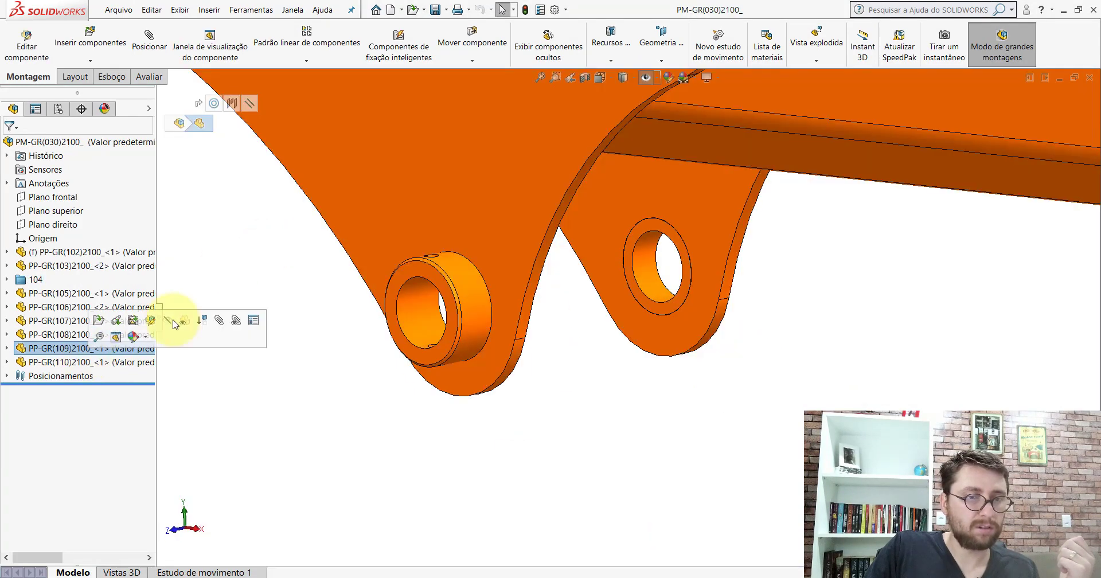
pyautogui.scroll(7, 560, 283)
pyautogui.scroll(-7, 537, 242)
pyautogui.moveTo(538, 242); pyautogui.dragTo(566, 277, button='middle')
pyautogui.scroll(5, 565, 278)
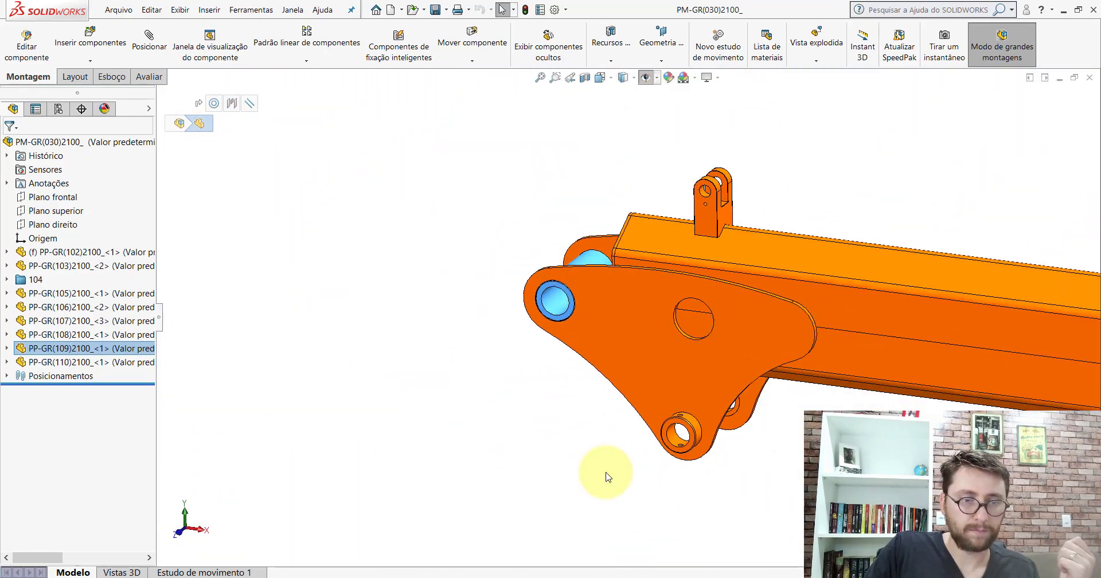
pyautogui.click(650, 549)
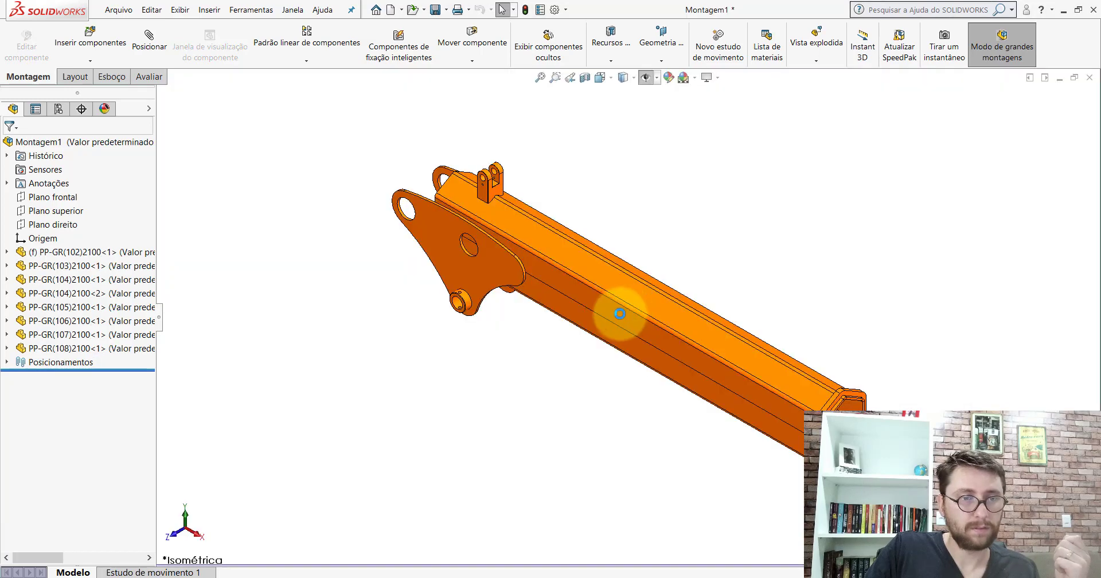
# Step: Insert the PP-GR(109)2100 part from the PM-GR(001)2100 folder into the assembly beside the side plates
pyautogui.click(82, 47)
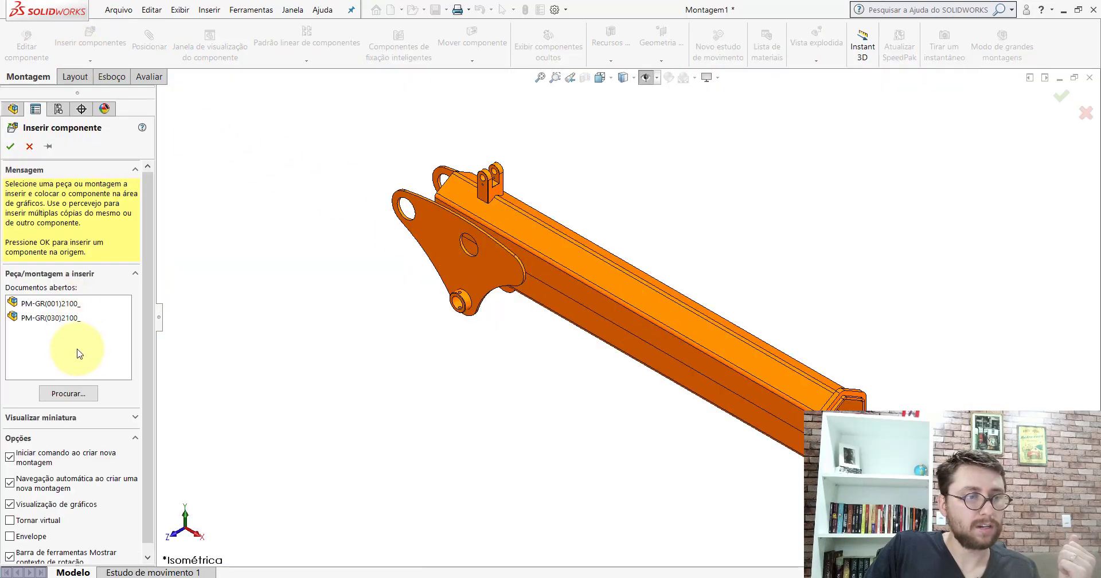
pyautogui.click(68, 393)
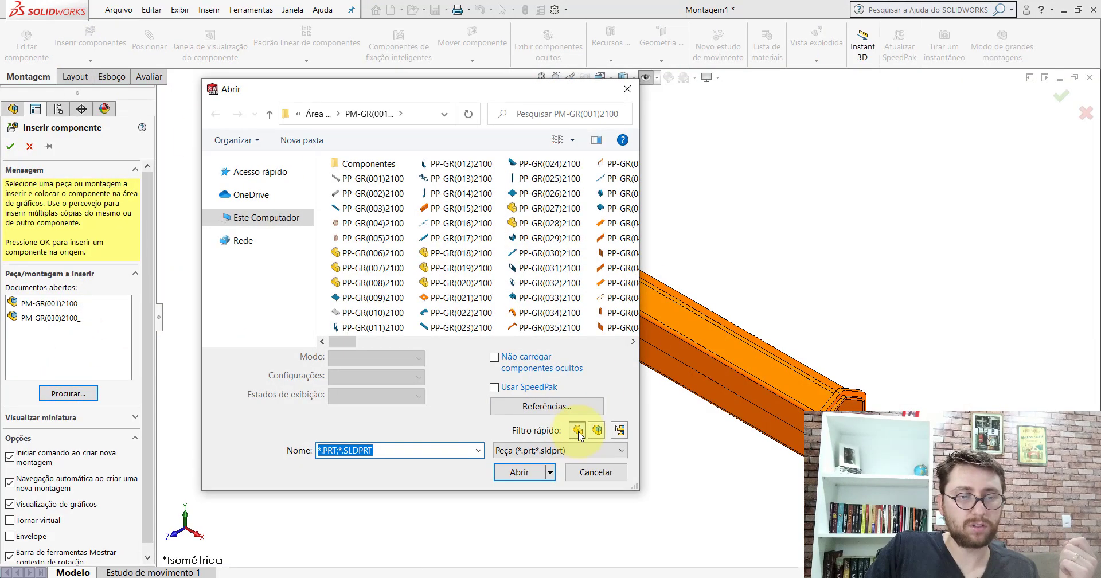
pyautogui.moveTo(344, 342); pyautogui.dragTo(539, 338)
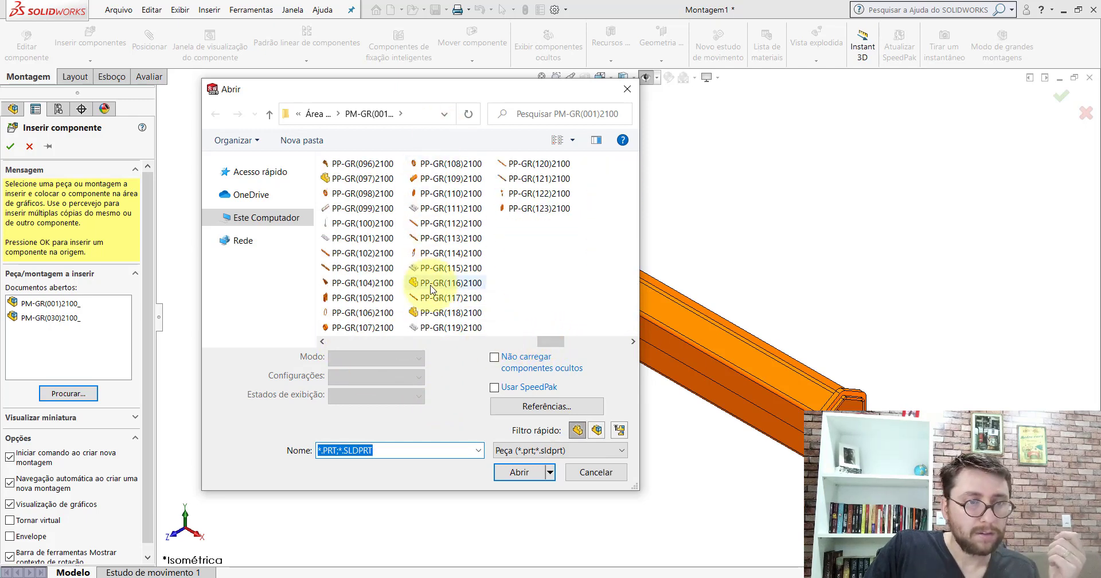
pyautogui.click(453, 178)
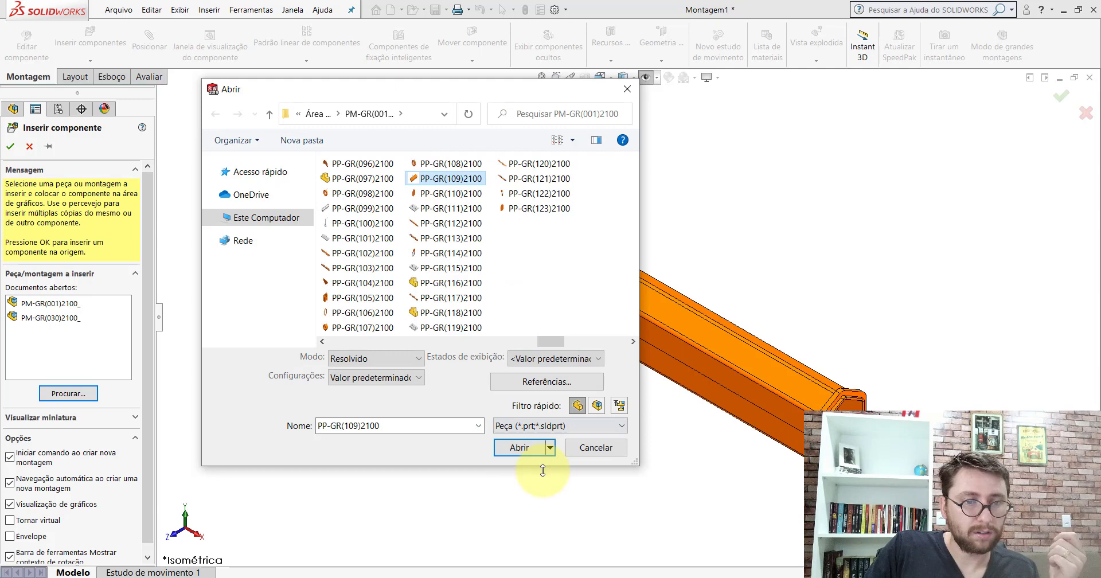
pyautogui.click(520, 447)
pyautogui.scroll(-5, 437, 163)
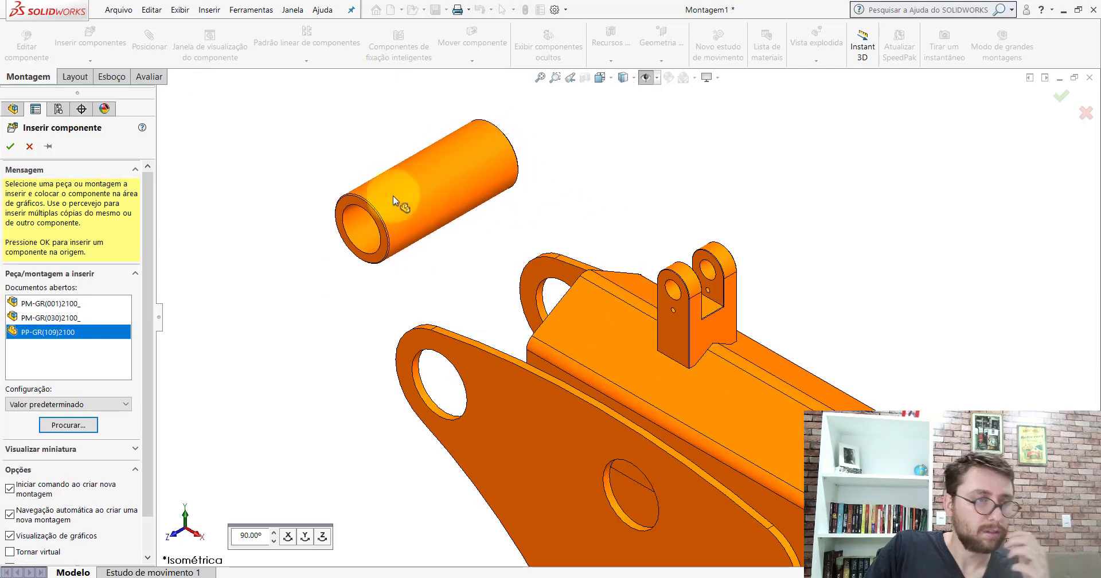
pyautogui.click(393, 196)
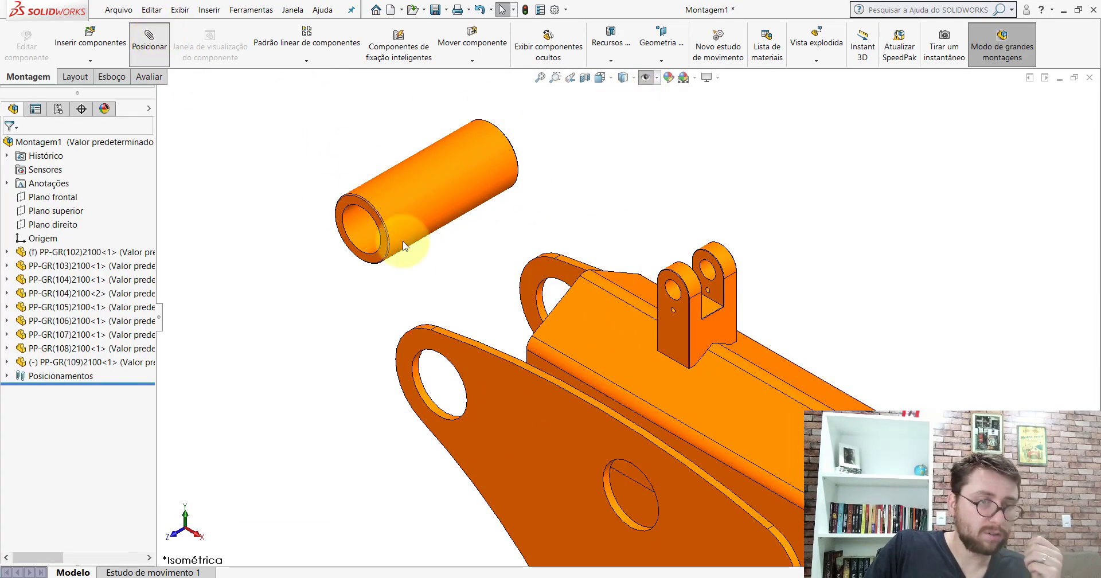
# Step: Mate the outer cylindrical face of the PP-GR(109)2100 tube concentric with the upper end hole of the near PP-GR(104)2100 side plate
pyautogui.click(437, 166)
pyautogui.scroll(-5, 442, 369)
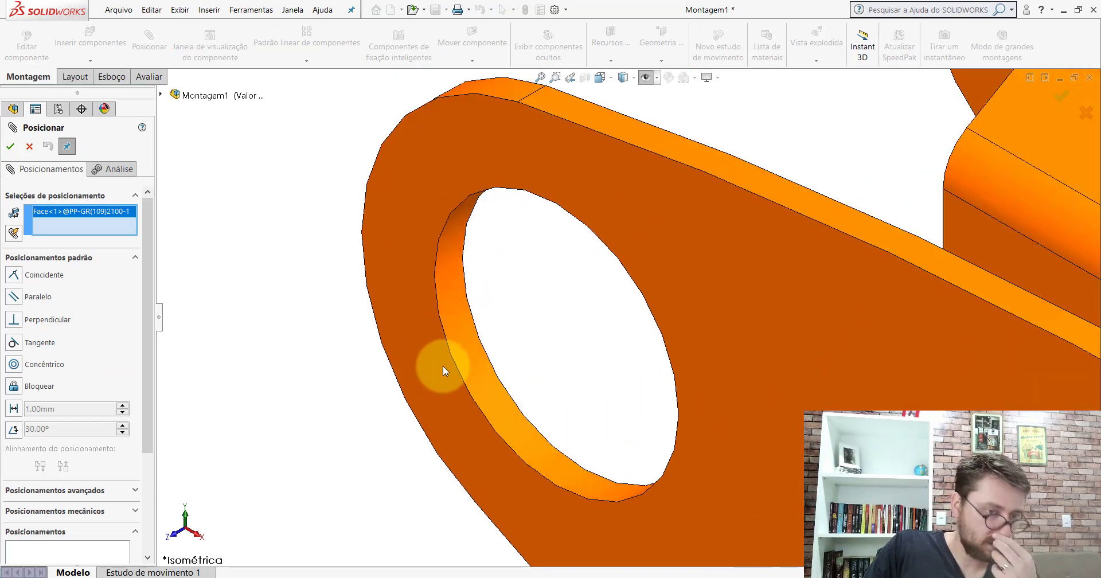
pyautogui.click(451, 294)
pyautogui.click(439, 267)
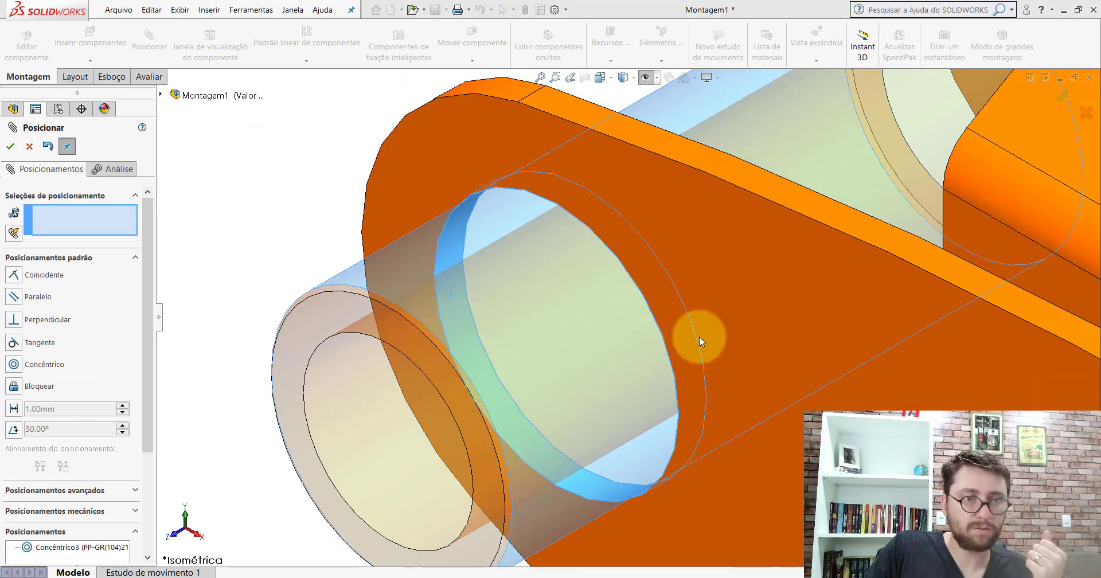
pyautogui.scroll(5, 699, 336)
# Step: Add a symmetric mate centring the tube's Plano frontal between the inner faces of the two PP-GR(104)2100 side plates, with reference planes shown
pyautogui.moveTo(680, 269); pyautogui.dragTo(391, 455)
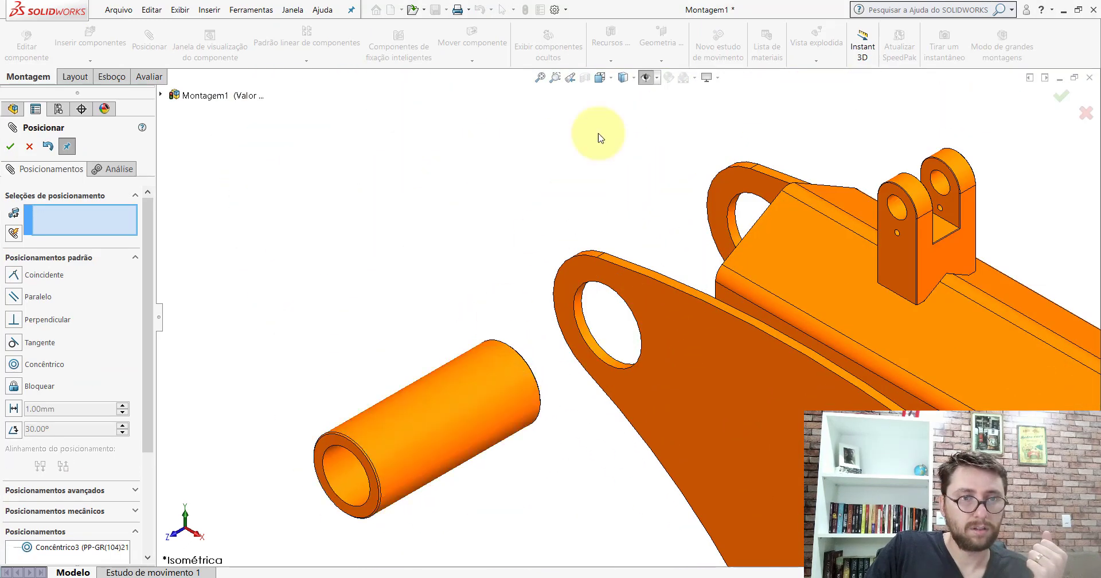
pyautogui.click(646, 78)
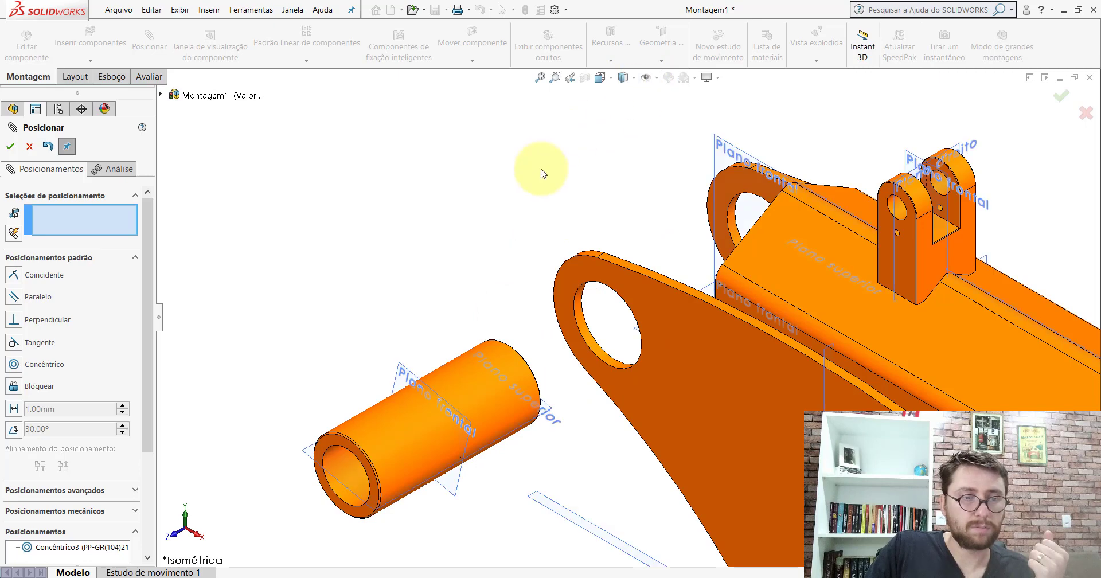
pyautogui.click(80, 258)
pyautogui.click(72, 273)
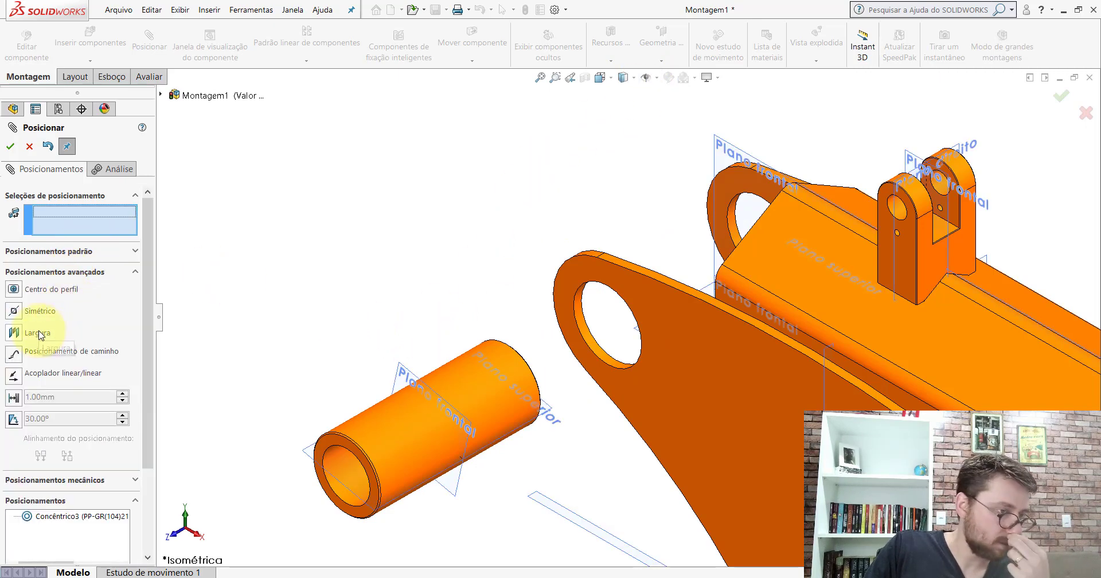
pyautogui.click(14, 311)
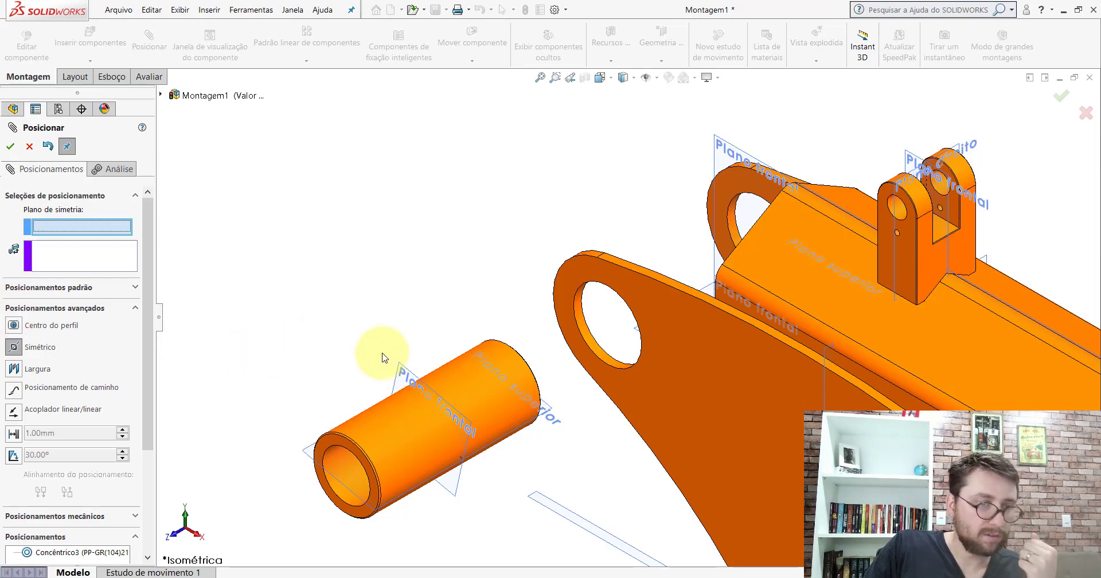
pyautogui.click(401, 367)
pyautogui.scroll(-5, 783, 201)
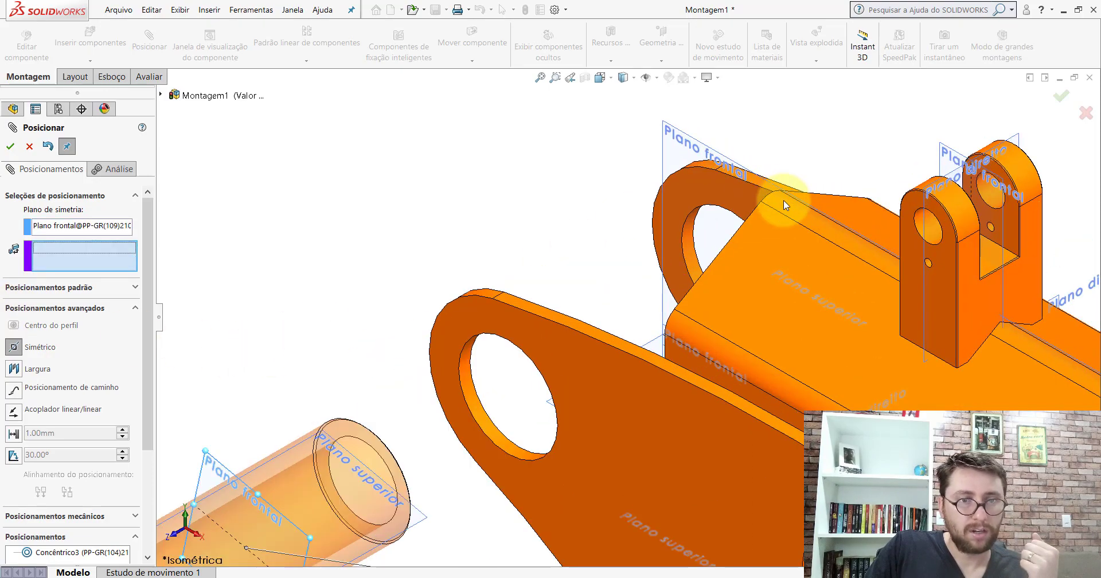
pyautogui.click(682, 232)
pyautogui.scroll(5, 682, 232)
pyautogui.moveTo(657, 276); pyautogui.dragTo(903, 311, button='middle')
pyautogui.scroll(-5, 847, 263)
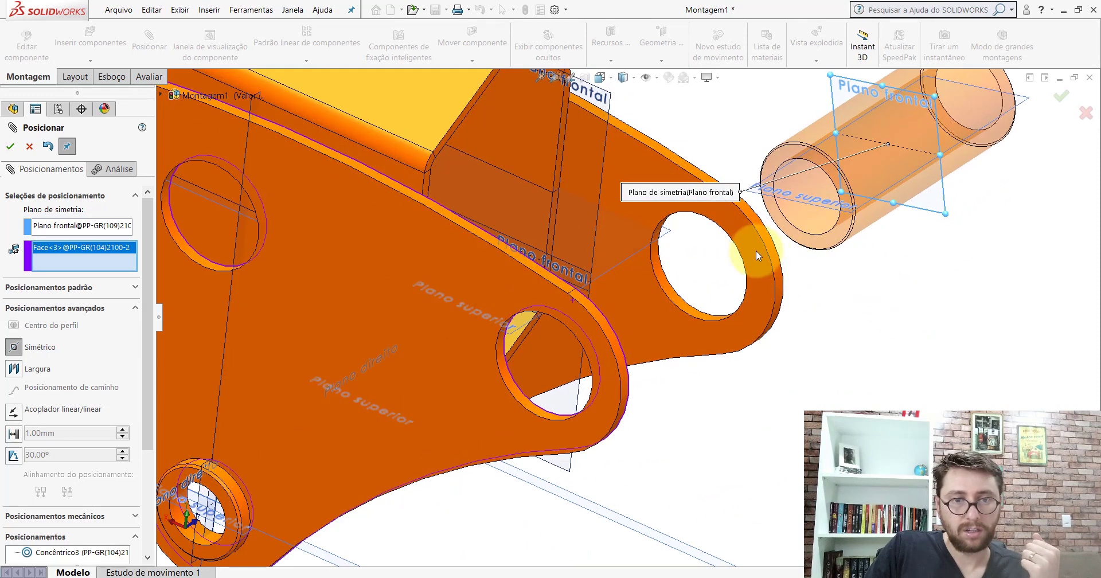
pyautogui.click(756, 250)
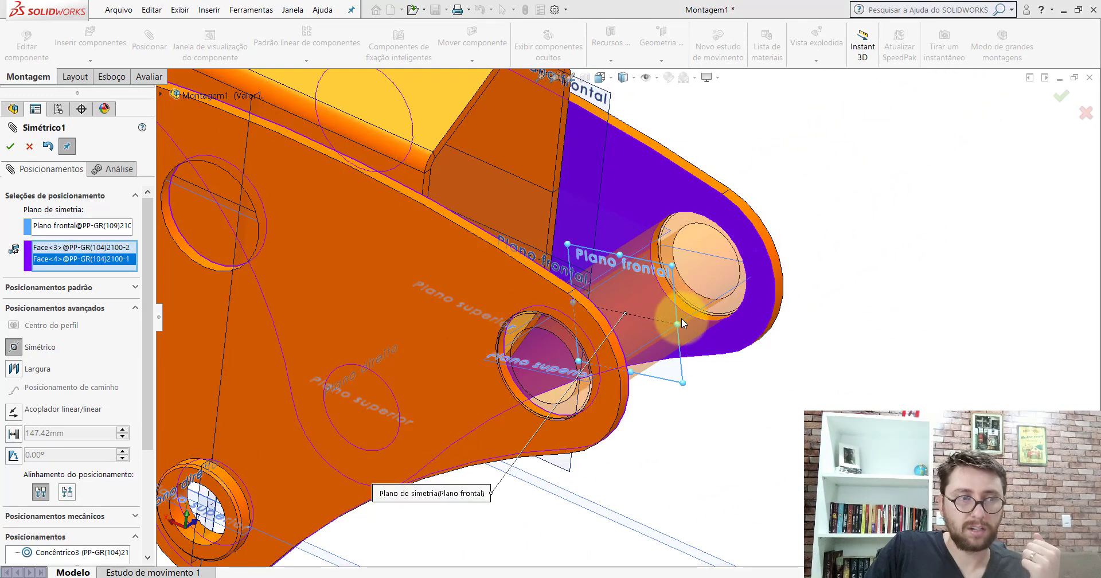
pyautogui.click(10, 146)
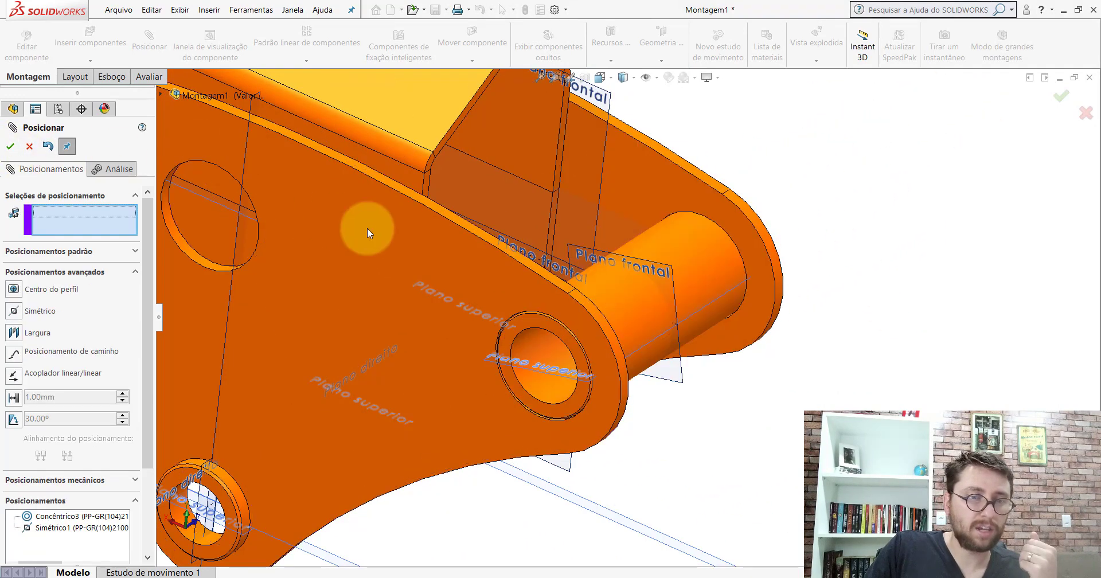
# Step: Mate the Plano superior of the PP-GR(109)2100 tube parallel to the Plano superior of the PP-GR(102)2100 boom profile
pyautogui.click(550, 377)
pyautogui.scroll(5, 565, 369)
pyautogui.scroll(-2, 562, 407)
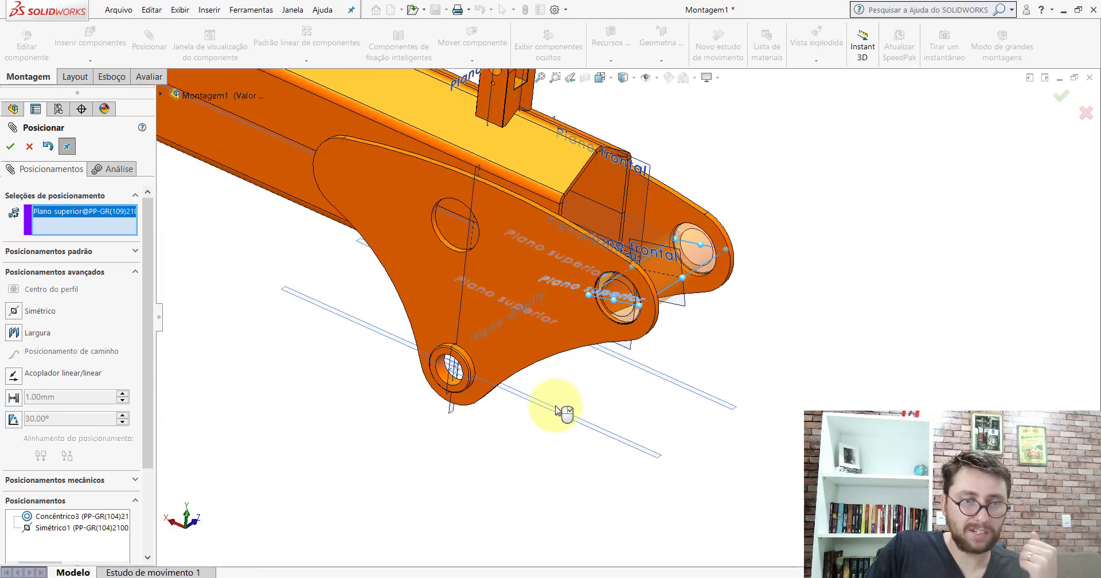
pyautogui.click(549, 414)
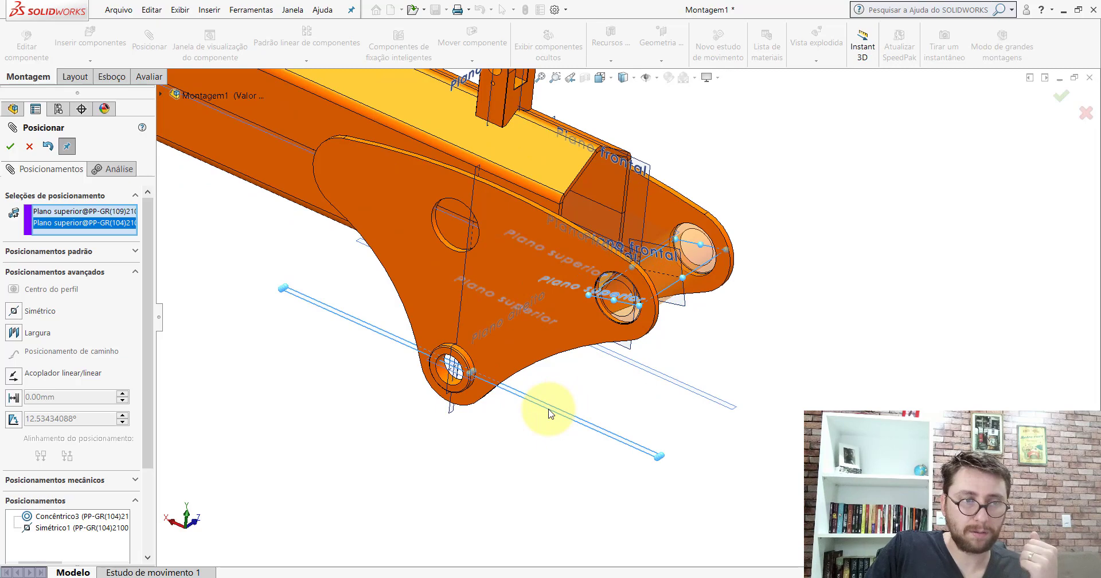
pyautogui.rightClick(58, 227)
pyautogui.click(79, 244)
pyautogui.moveTo(381, 209); pyautogui.dragTo(480, 249, button='middle')
pyautogui.scroll(5, 480, 248)
pyautogui.scroll(-6, 282, 262)
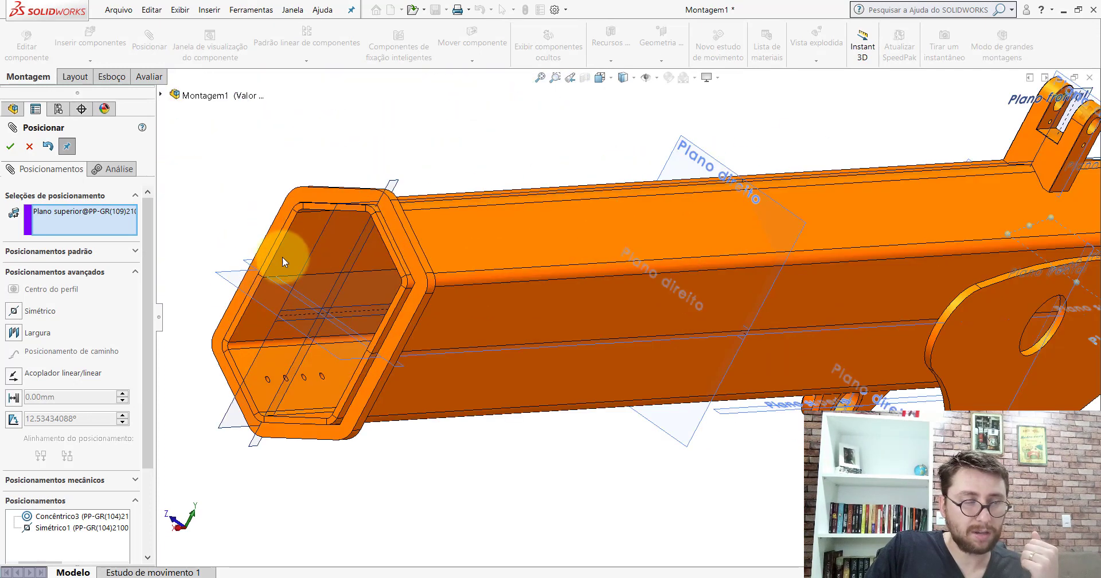
pyautogui.click(224, 274)
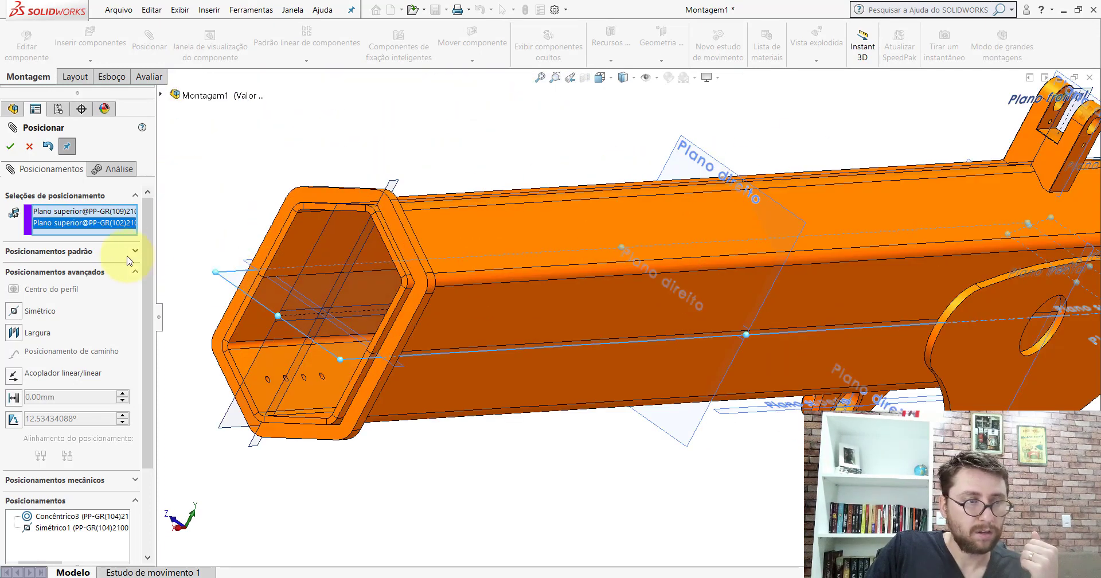
pyautogui.click(55, 252)
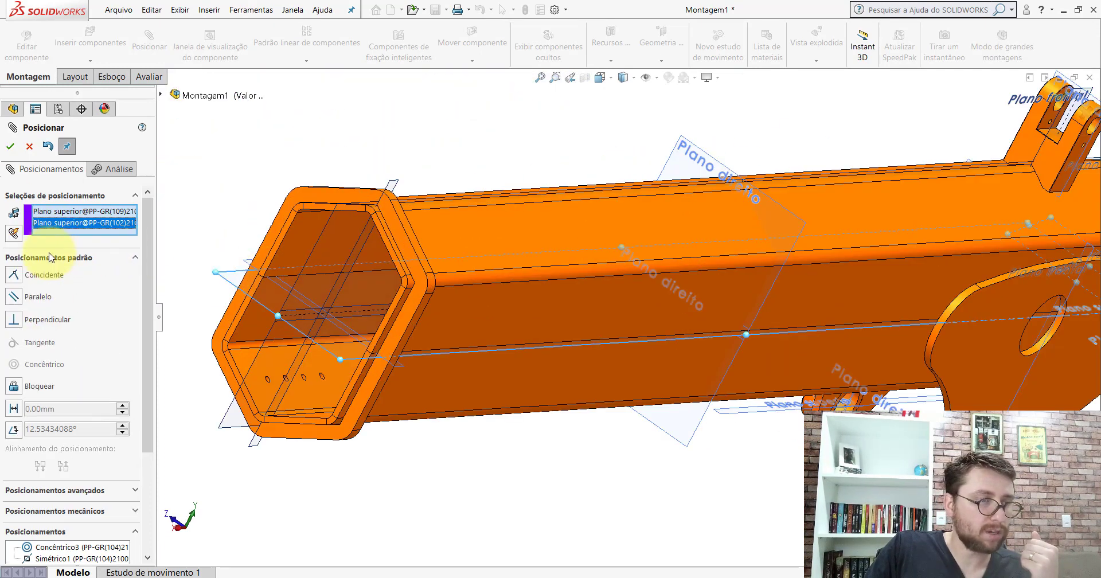
pyautogui.click(13, 296)
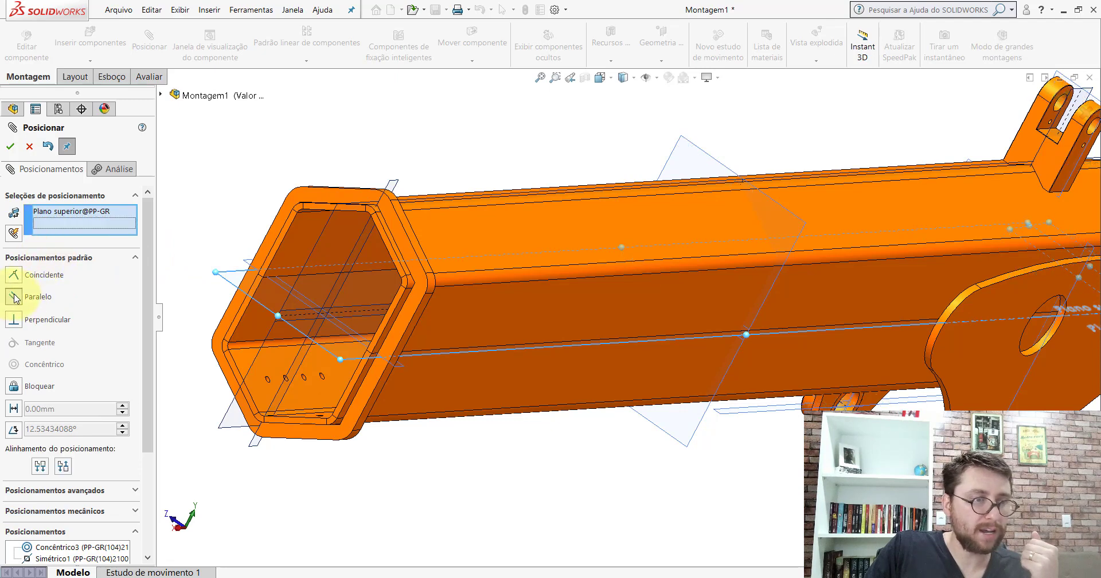
pyautogui.click(11, 147)
pyautogui.click(33, 148)
# Step: Hide the reference planes, check the mounted tube between the side plates and restore the isometric view
pyautogui.scroll(1, 659, 217)
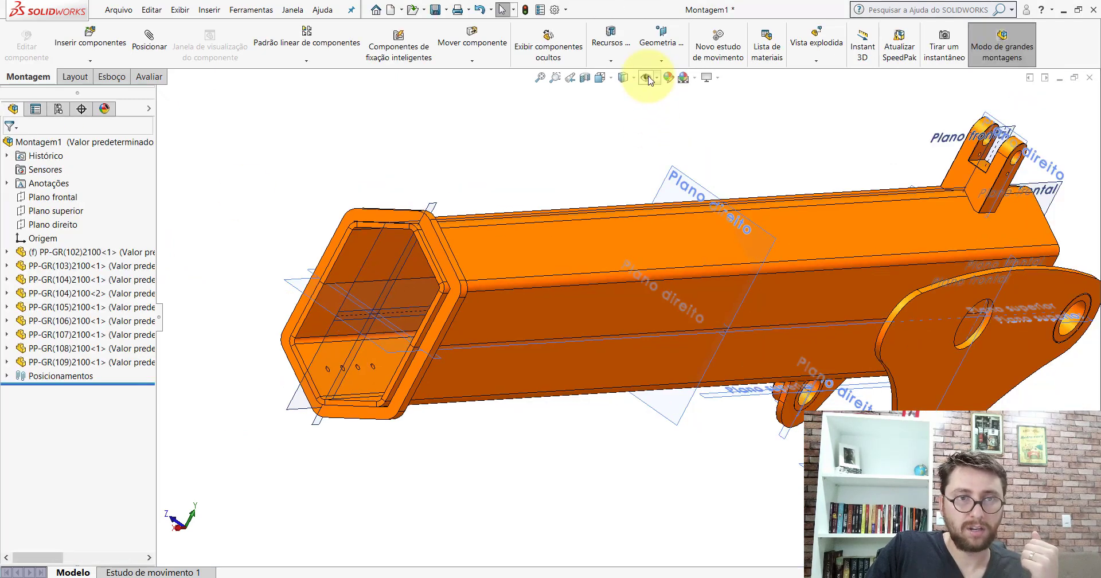
pyautogui.click(646, 78)
pyautogui.scroll(6, 740, 281)
pyautogui.scroll(-4, 826, 296)
pyautogui.scroll(3, 491, 327)
pyautogui.moveTo(492, 326); pyautogui.dragTo(479, 172, button='middle')
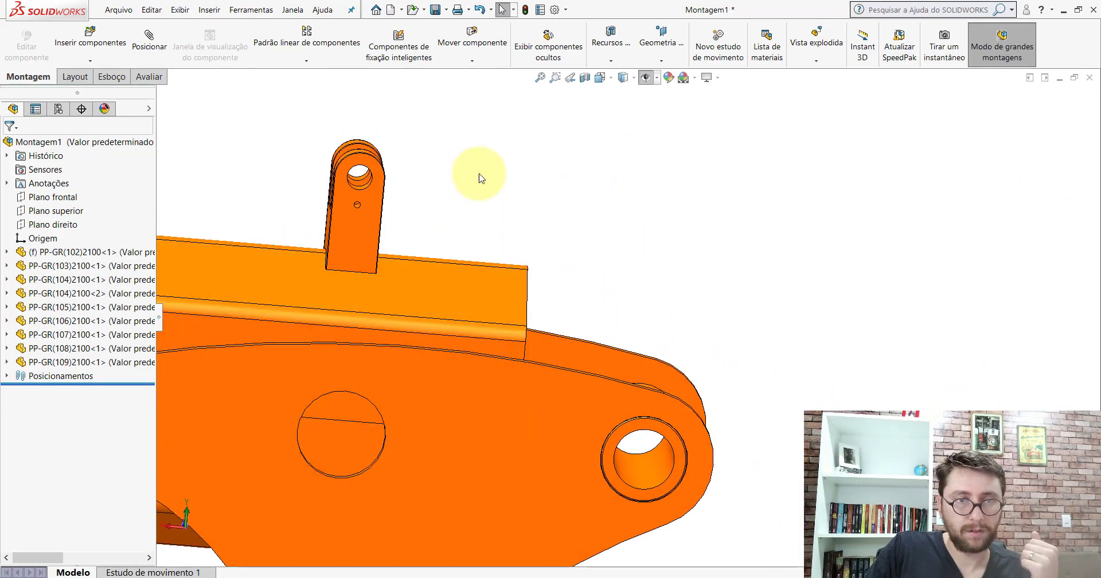
pyautogui.click(600, 77)
pyautogui.click(665, 110)
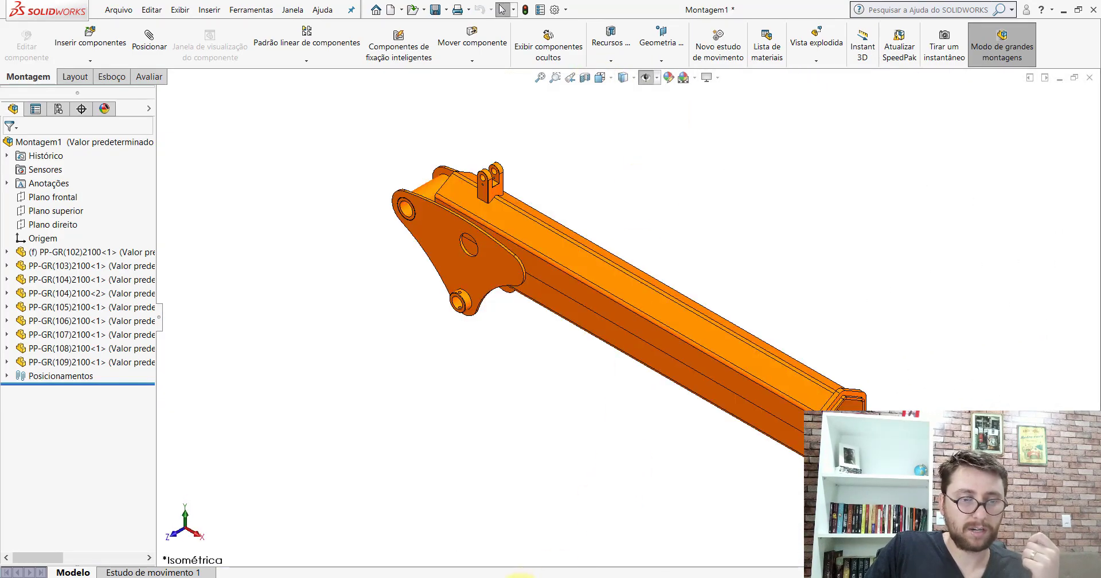
# Step: Locate the PP-GR(110)2100_ end plate in the reference assembly PM-GR(030)2100_ and return to Montagem1
pyautogui.moveTo(537, 572)
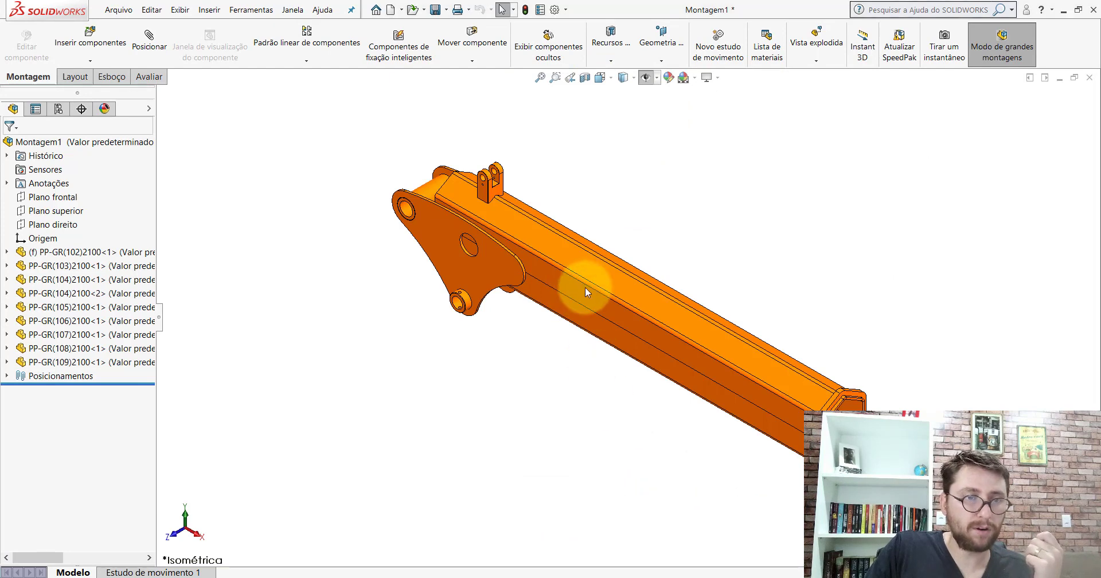
pyautogui.click(498, 528)
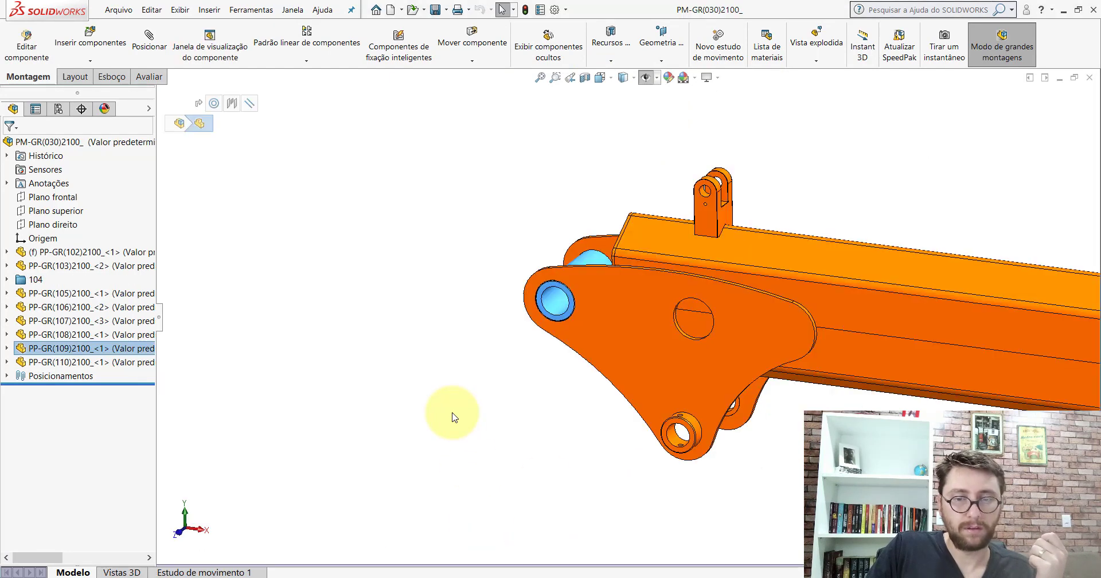
pyautogui.click(57, 362)
pyautogui.scroll(-4, 622, 240)
pyautogui.moveTo(622, 239); pyautogui.dragTo(584, 268, button='middle')
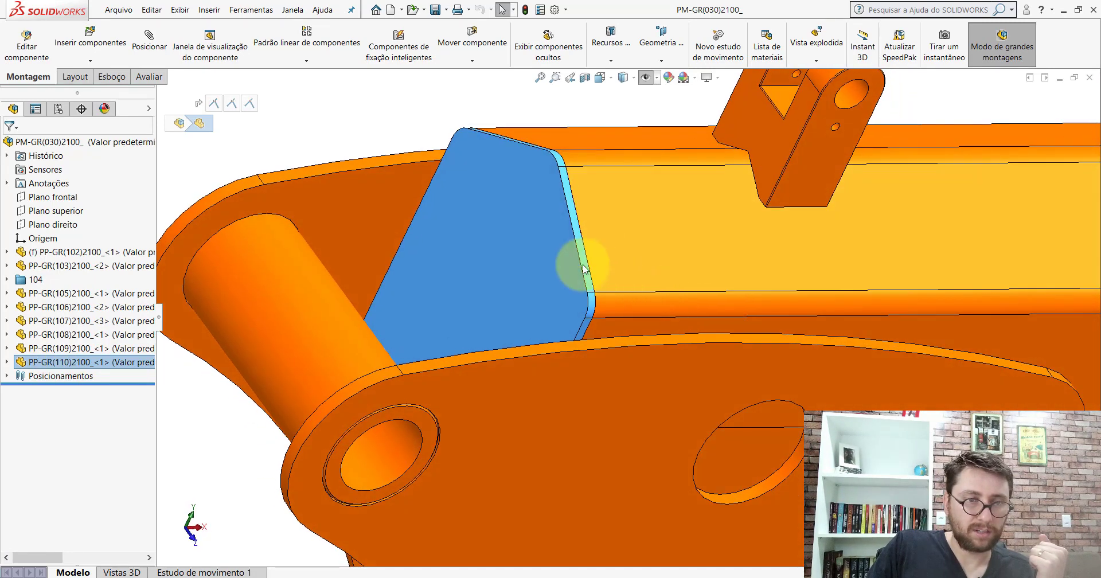
pyautogui.moveTo(512, 576)
pyautogui.click(668, 530)
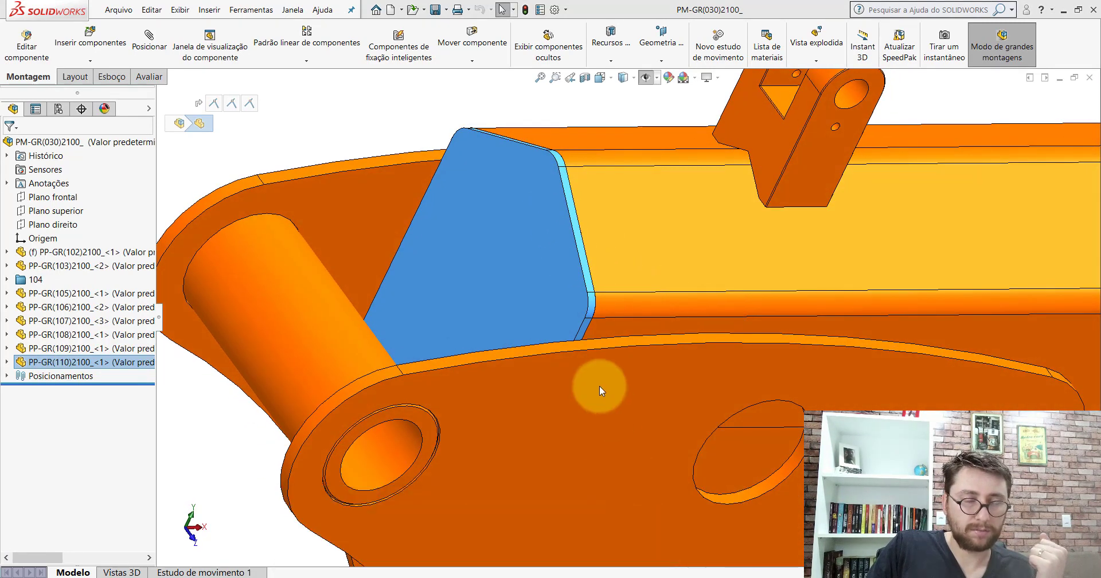
# Step: Insert the PP-GR(110)2100 plate into the assembly near the open end of the boom, with reference planes shown
pyautogui.click(90, 38)
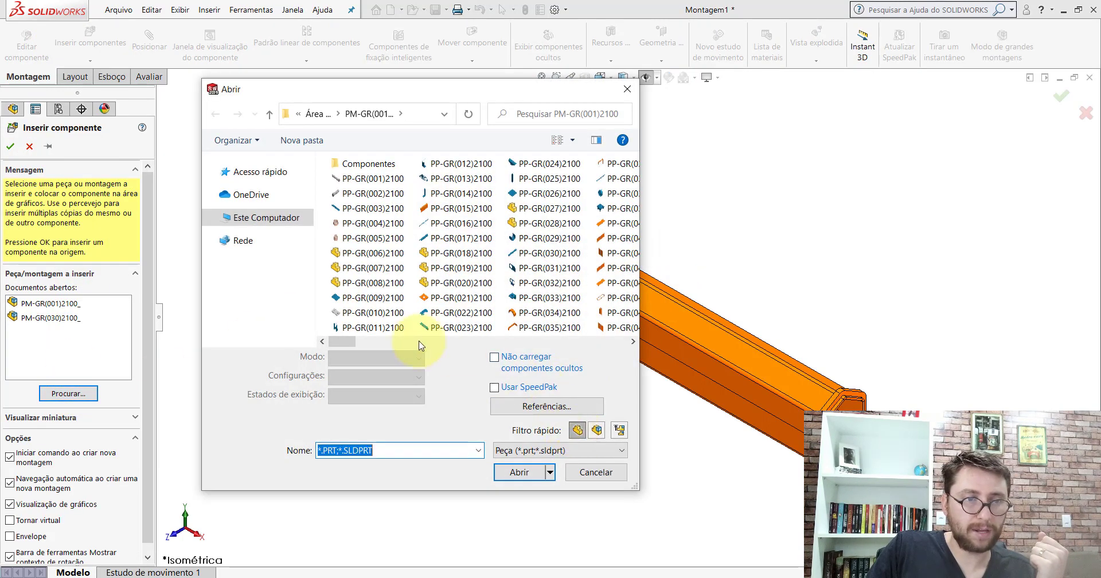
pyautogui.moveTo(351, 343); pyautogui.dragTo(561, 343)
pyautogui.click(473, 227)
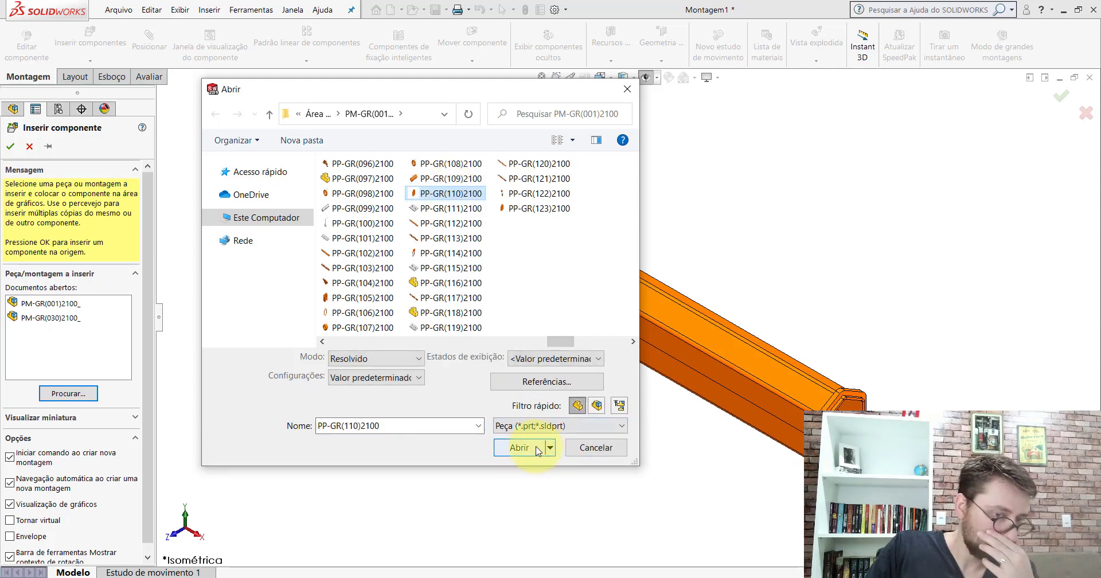
pyautogui.click(533, 447)
pyautogui.scroll(-5, 453, 155)
pyautogui.click(302, 179)
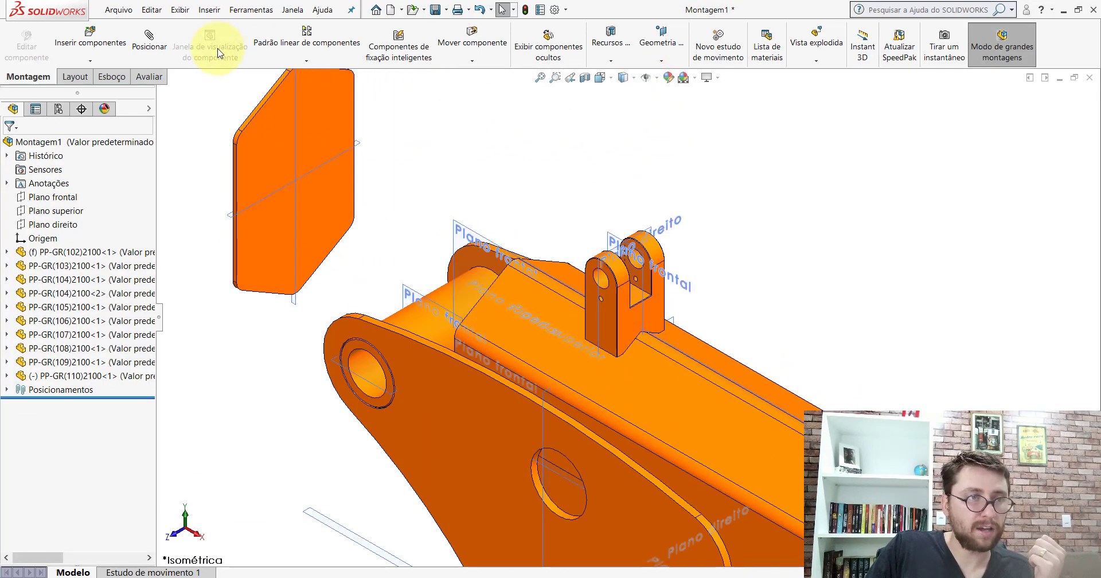
# Step: Mate the Plano frontal of the PP-GR(110)2100 plate coincident with the Plano frontal of the PP-GR(102)2100 boom profile
pyautogui.click(293, 298)
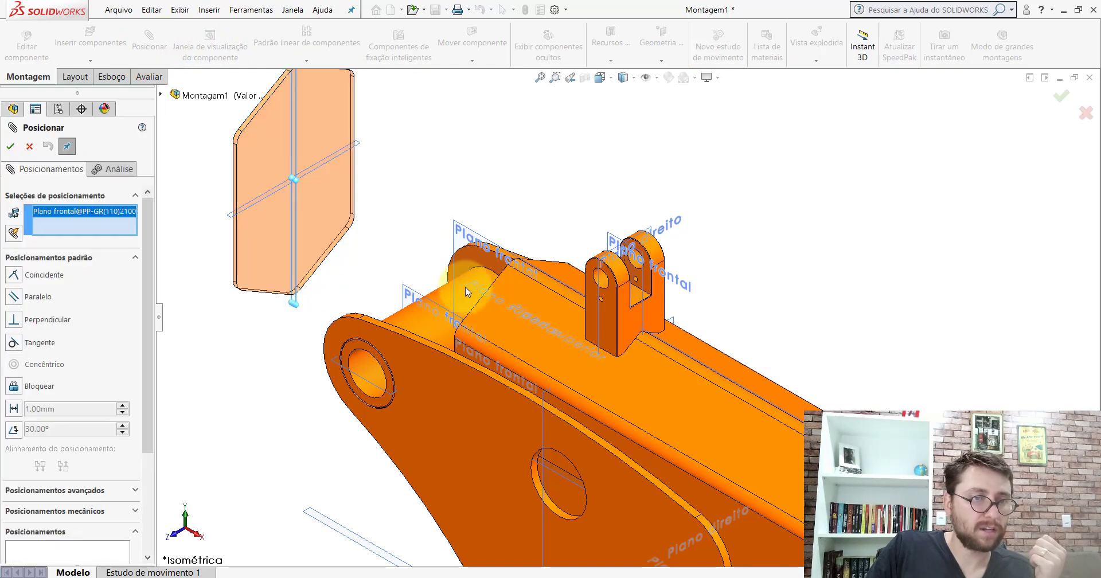
pyautogui.scroll(-3, 486, 221)
pyautogui.click(464, 227)
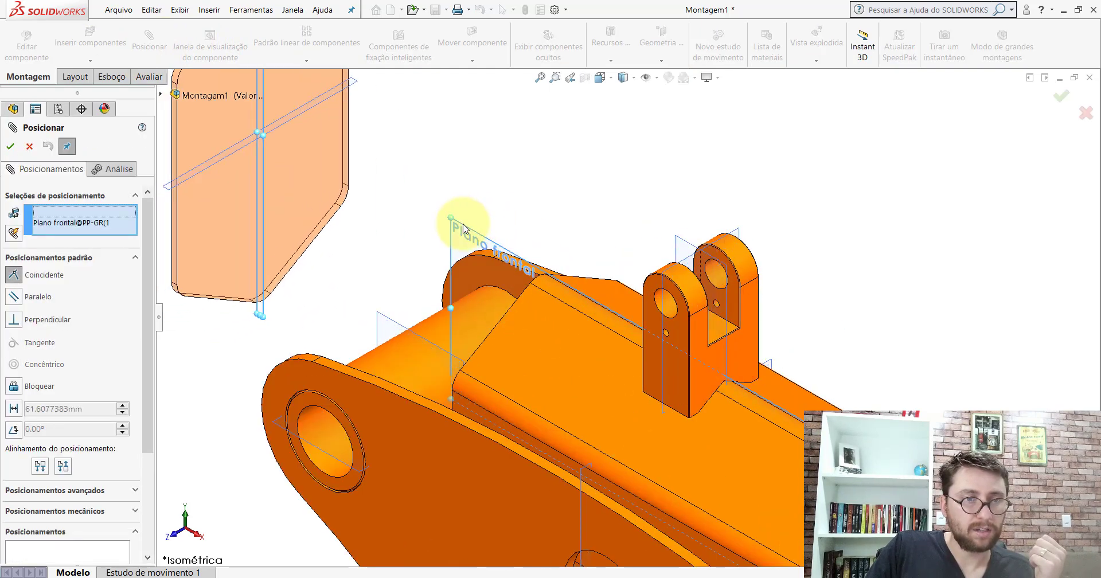
pyautogui.click(447, 209)
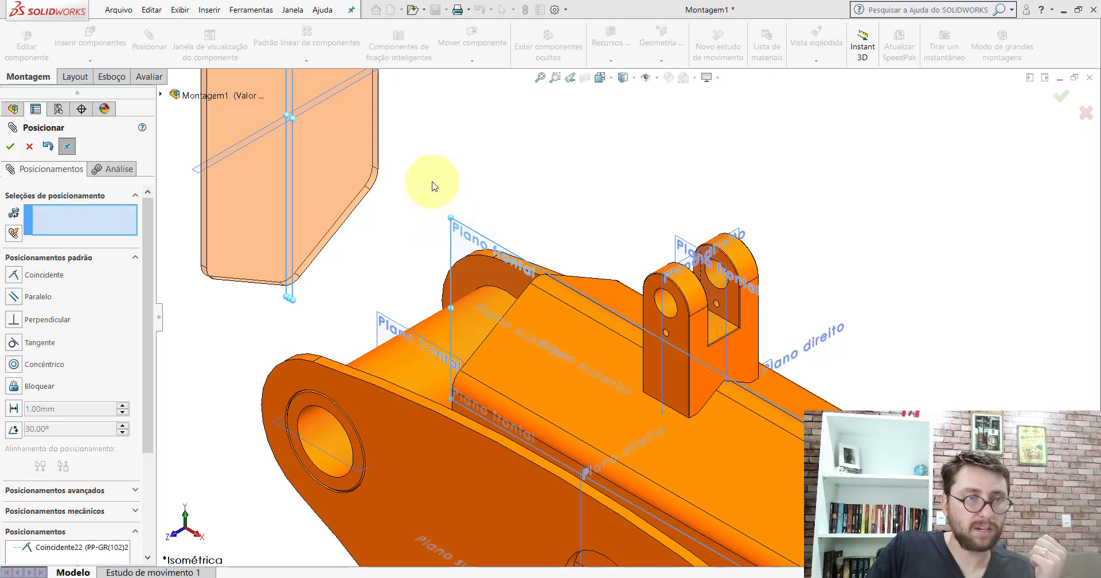
# Step: Mate the Plano superior of the PP-GR(110)2100 plate coincident with the Plano superior of the PP-GR(102)2100 profile and hide the reference planes
pyautogui.click(196, 172)
pyautogui.scroll(5, 514, 333)
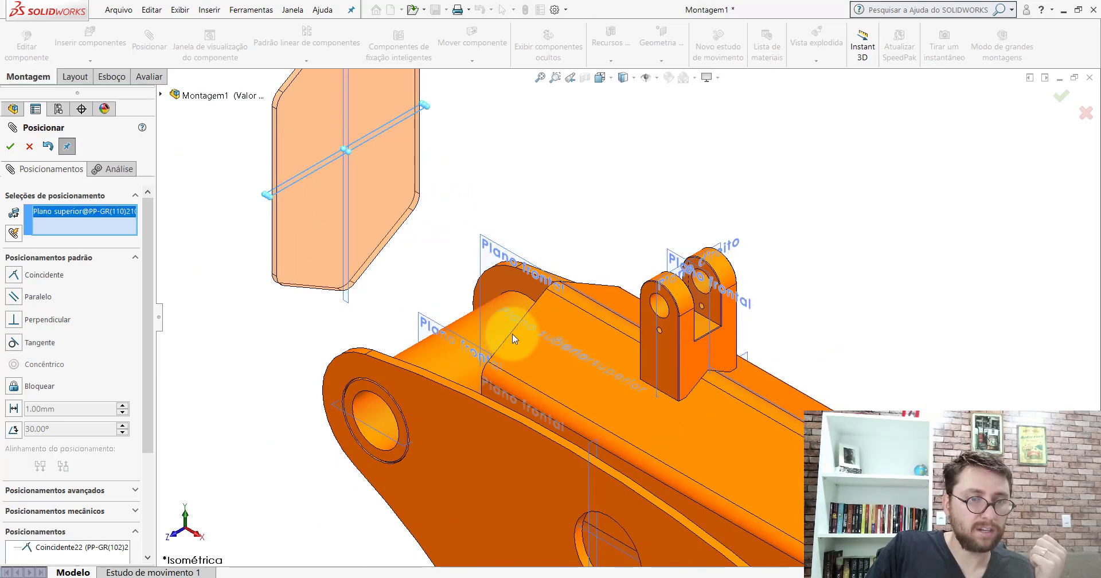
pyautogui.scroll(-5, 545, 270)
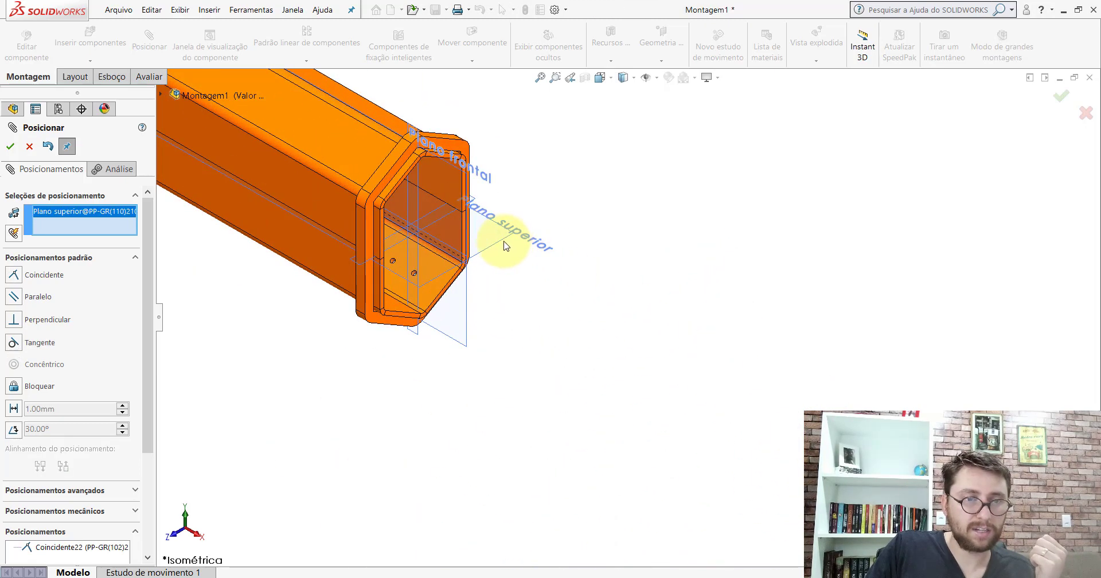
pyautogui.click(504, 239)
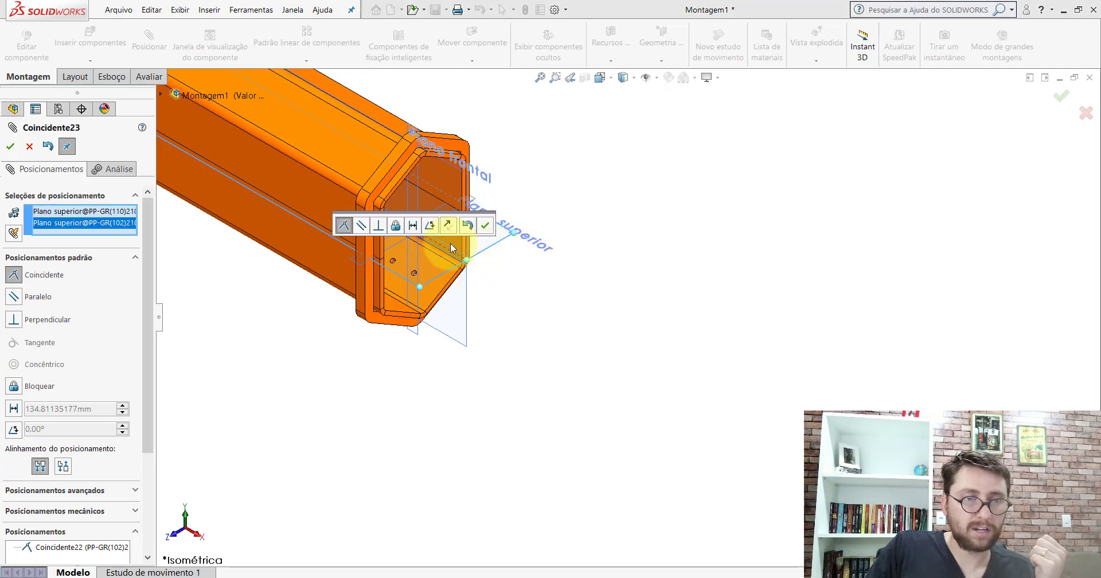
pyautogui.click(484, 227)
pyautogui.scroll(5, 504, 258)
pyautogui.scroll(-2, 430, 184)
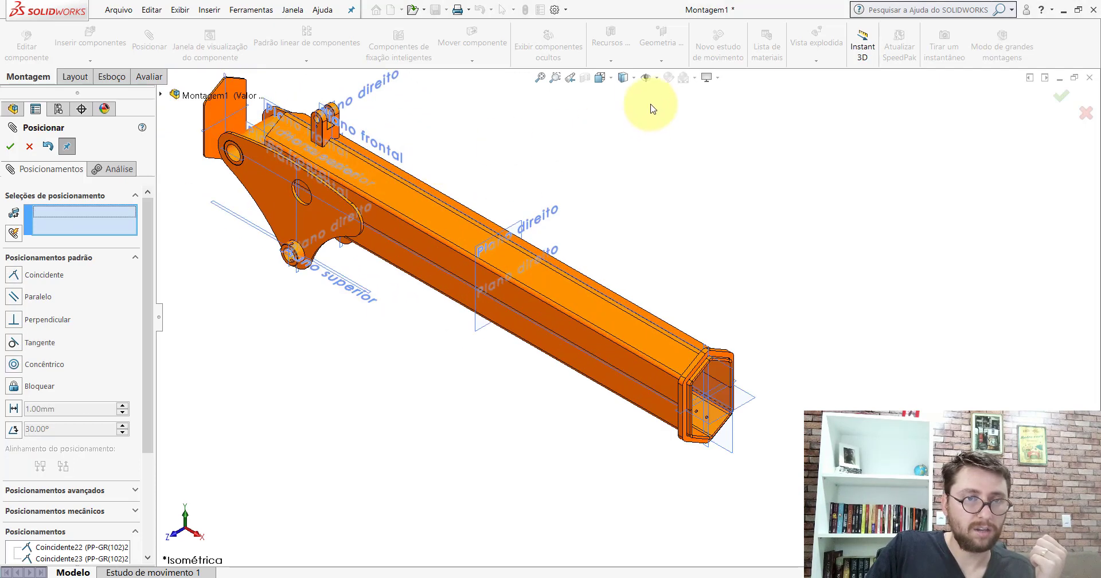
pyautogui.click(645, 78)
pyautogui.scroll(-6, 566, 234)
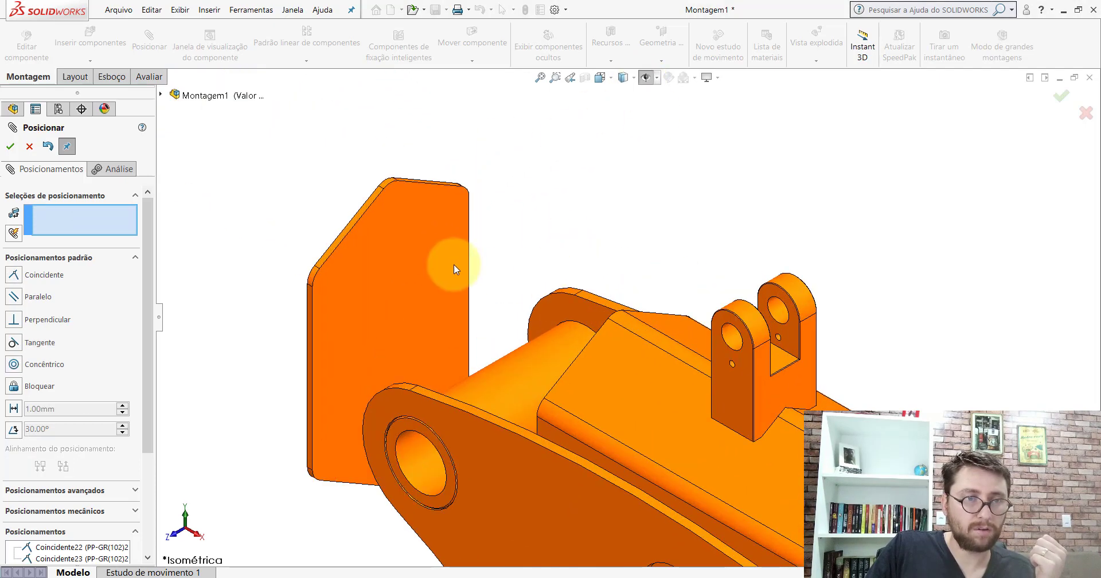
pyautogui.click(440, 264)
pyautogui.moveTo(438, 261); pyautogui.dragTo(652, 288, button='middle')
pyautogui.scroll(-5, 774, 278)
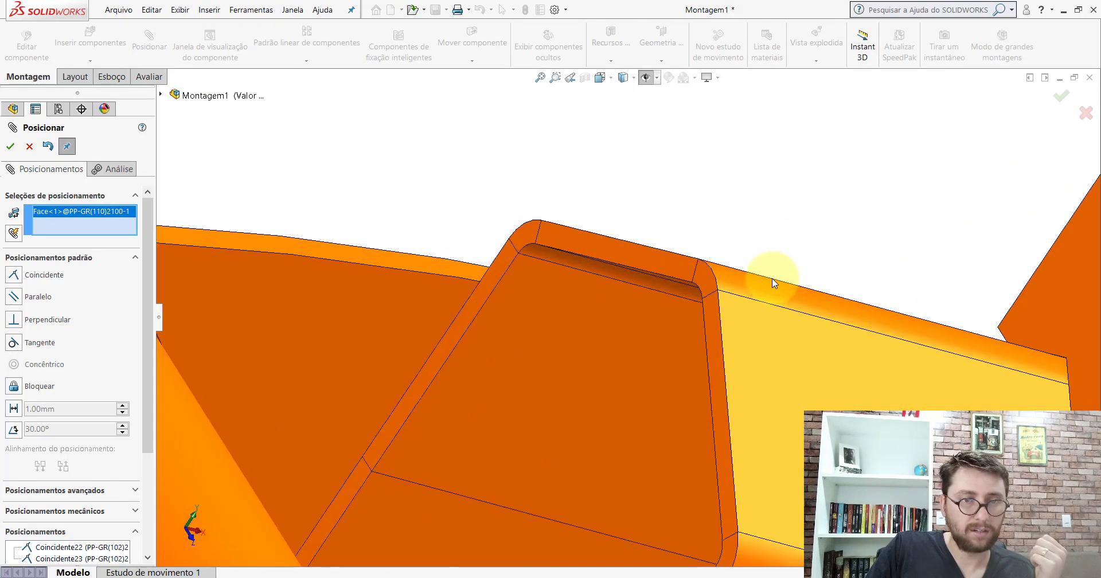
pyautogui.click(591, 235)
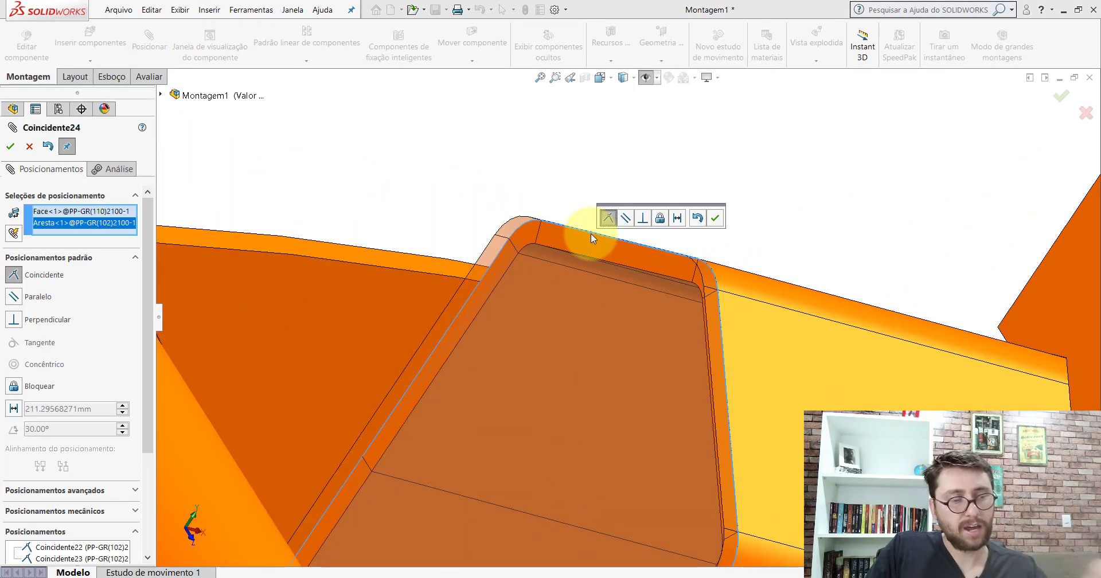
pyautogui.rightClick(592, 241)
pyautogui.rightClick(590, 242)
pyautogui.scroll(4, 594, 259)
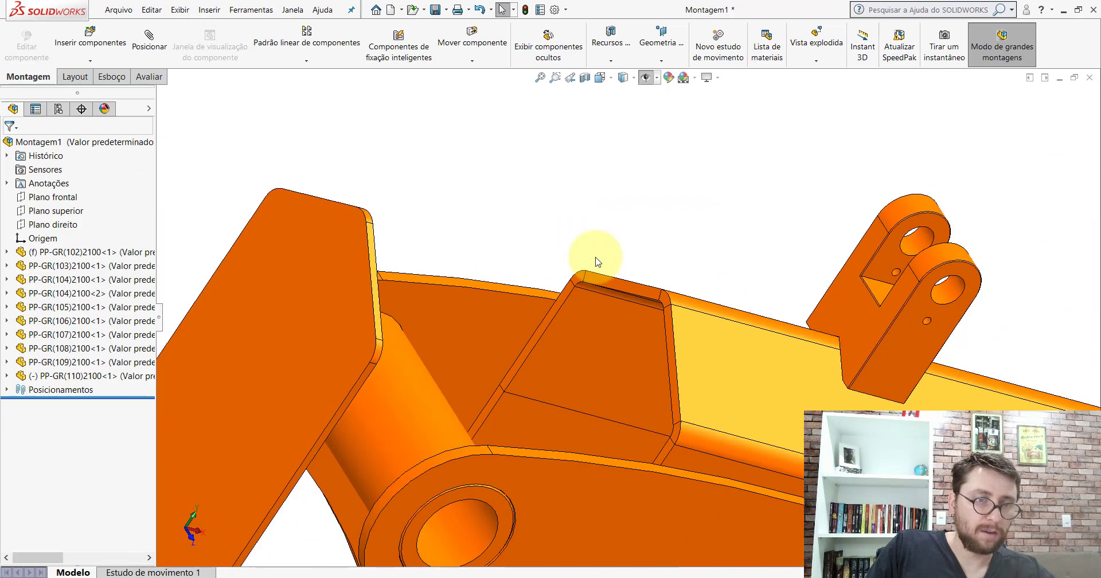
# Step: Mate the face of the PP-GR(110)2100 plate coincident with the end face of the PP-GR(102)2100 boom profile and restore the isometric view
pyautogui.scroll(-1, 627, 302)
pyautogui.scroll(-2, 628, 297)
pyautogui.click(553, 246)
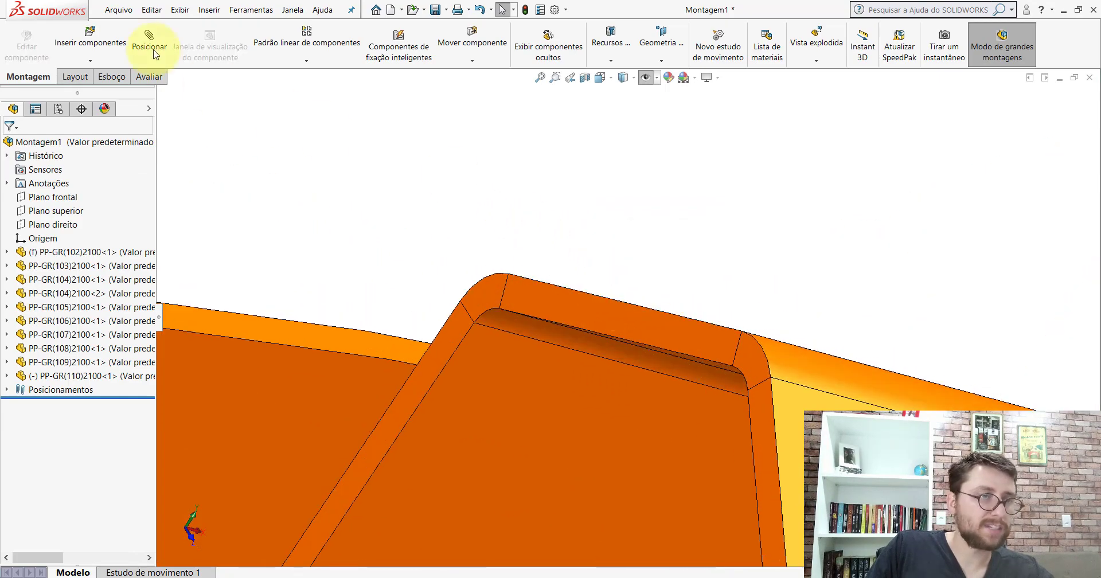
pyautogui.click(545, 298)
pyautogui.moveTo(560, 315); pyautogui.dragTo(467, 295, button='middle')
pyautogui.click(359, 292)
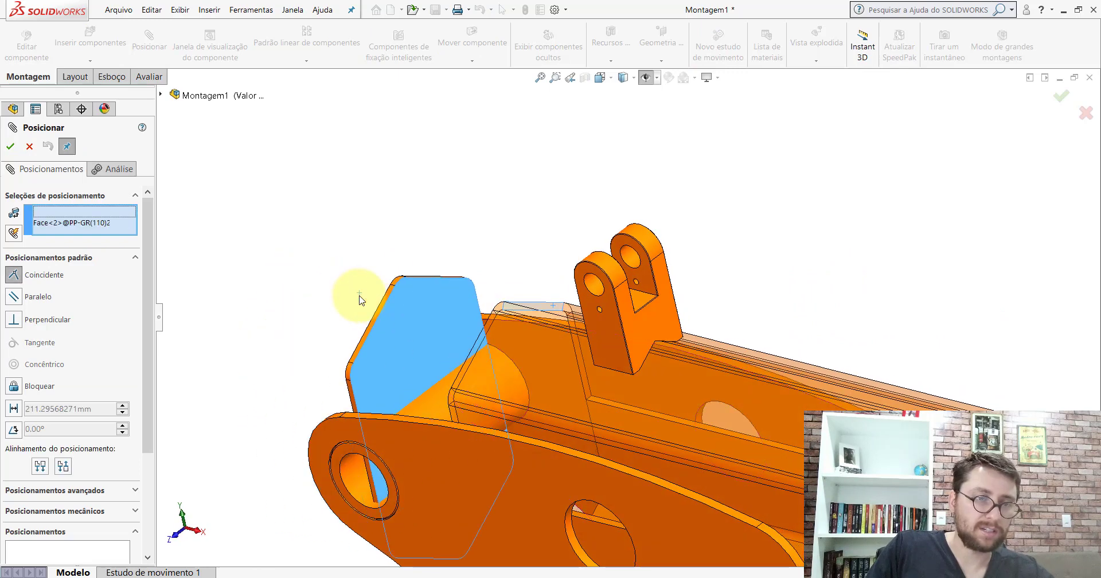
pyautogui.click(345, 285)
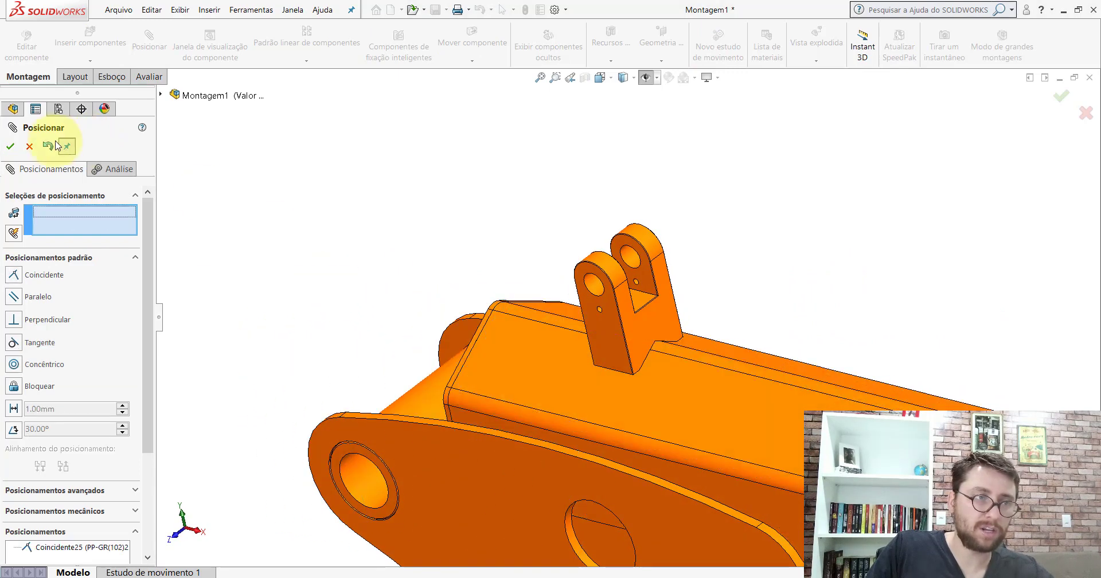
pyautogui.press('Escape')
pyautogui.click(601, 78)
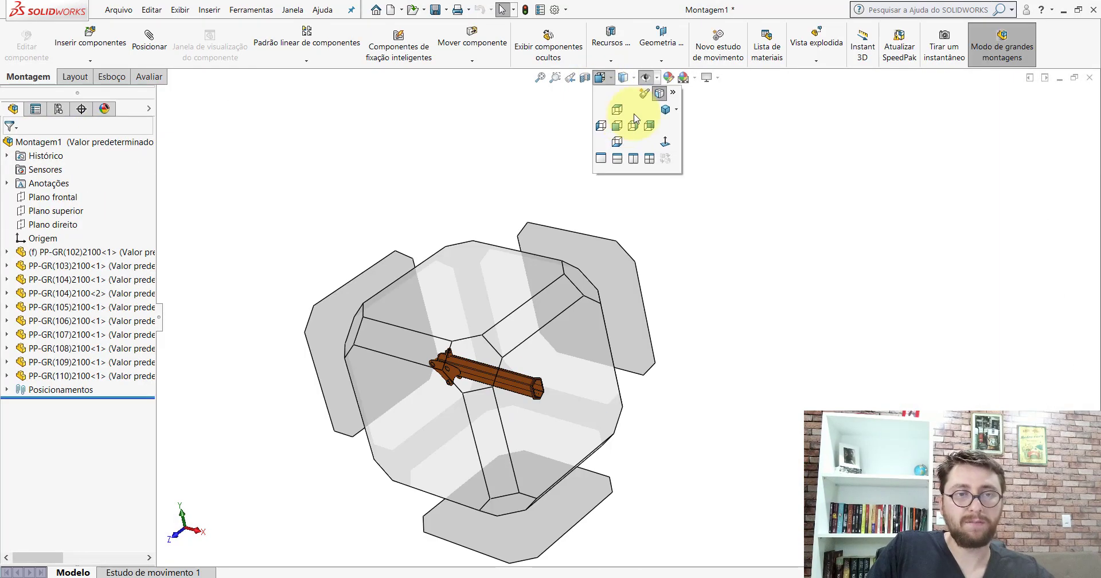
pyautogui.click(646, 101)
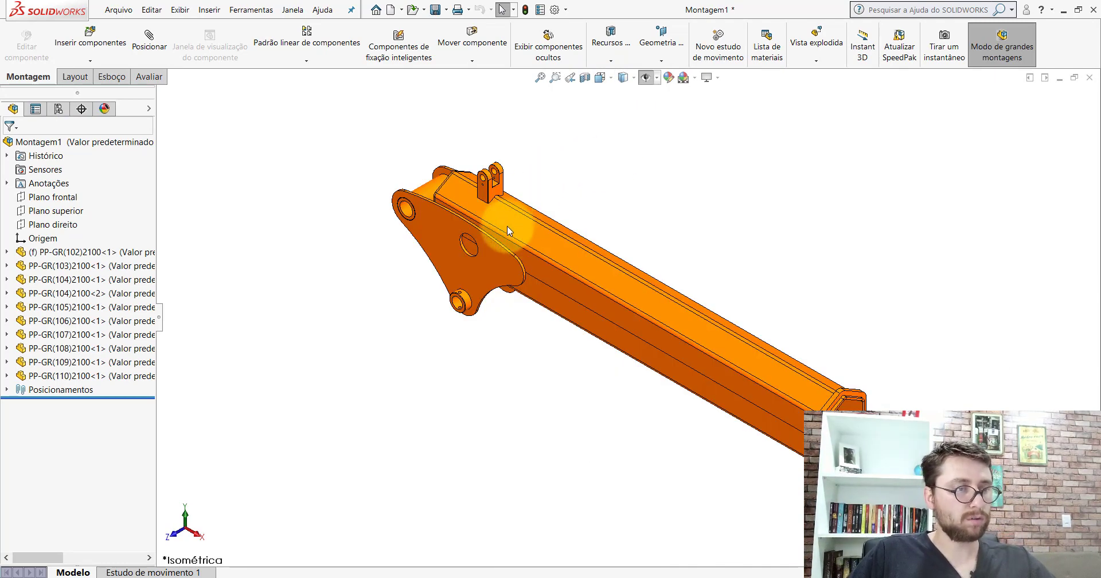
# Step: Group both PP-GR(104)2100 side plates into a new component folder named 104
pyautogui.click(57, 279)
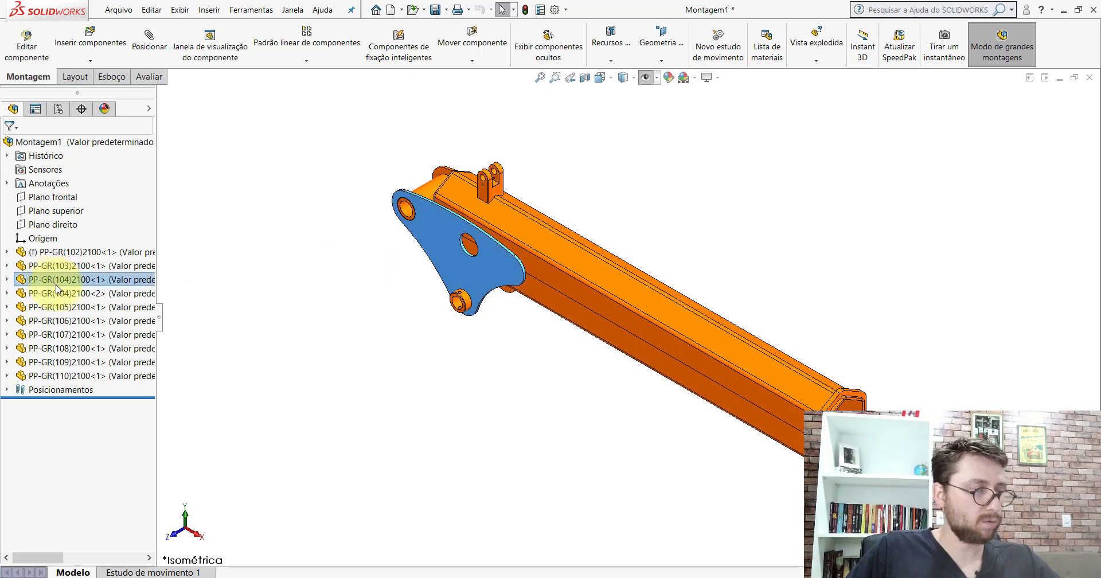
pyautogui.keyDown('ctrl'); pyautogui.click(58, 293); pyautogui.keyUp('ctrl')
pyautogui.rightClick(57, 295)
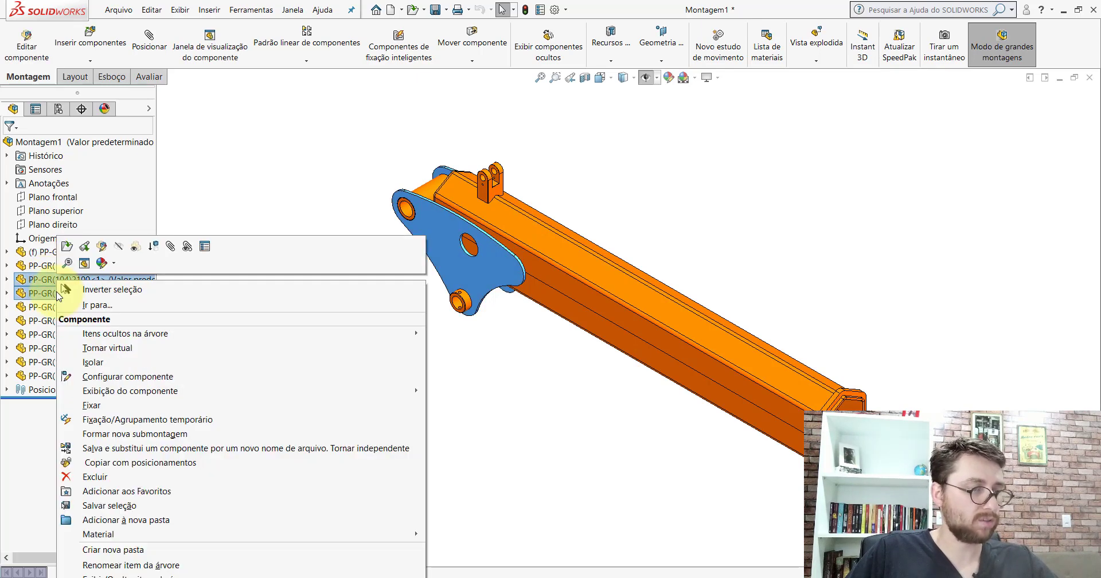
pyautogui.click(147, 519)
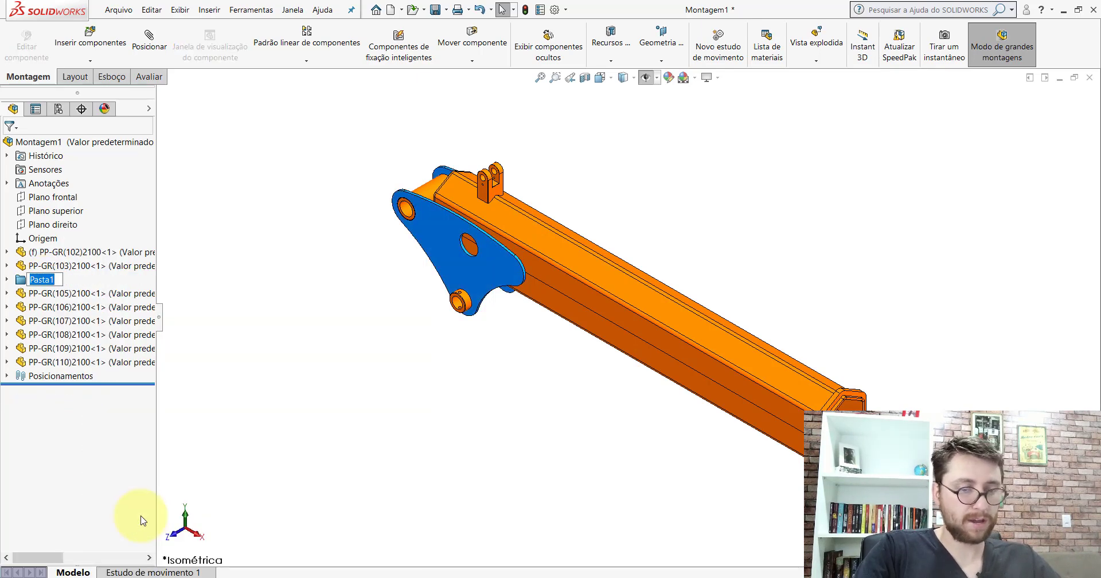
pyautogui.click(279, 360)
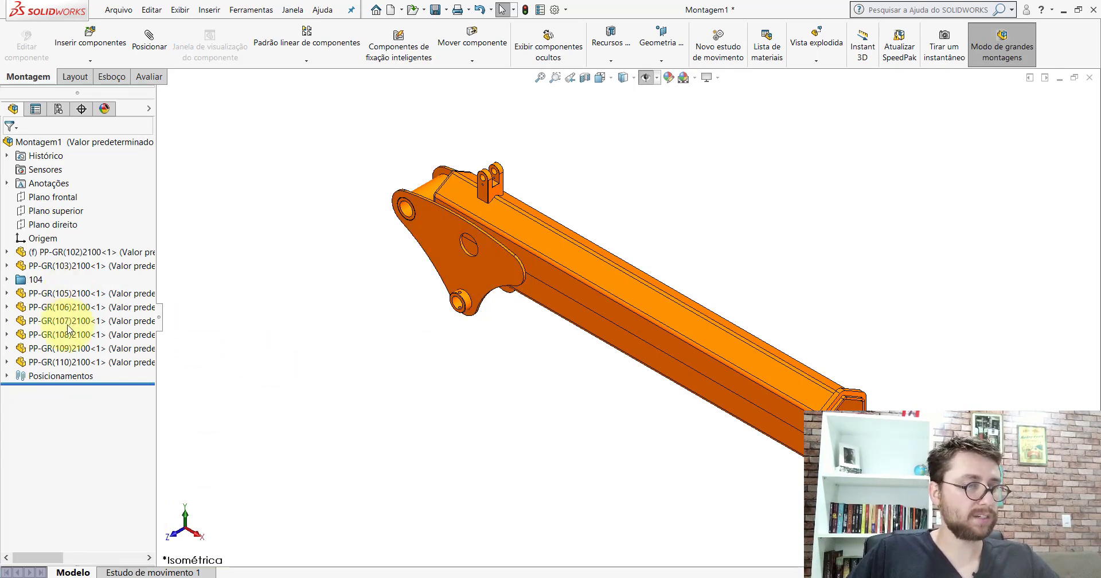
# Step: Highlight the PP-GR(102)2100 and PP-GR(103)2100 profiles and the parts of folder 104 to check them in the complete boom
pyautogui.click(64, 255)
pyautogui.click(64, 267)
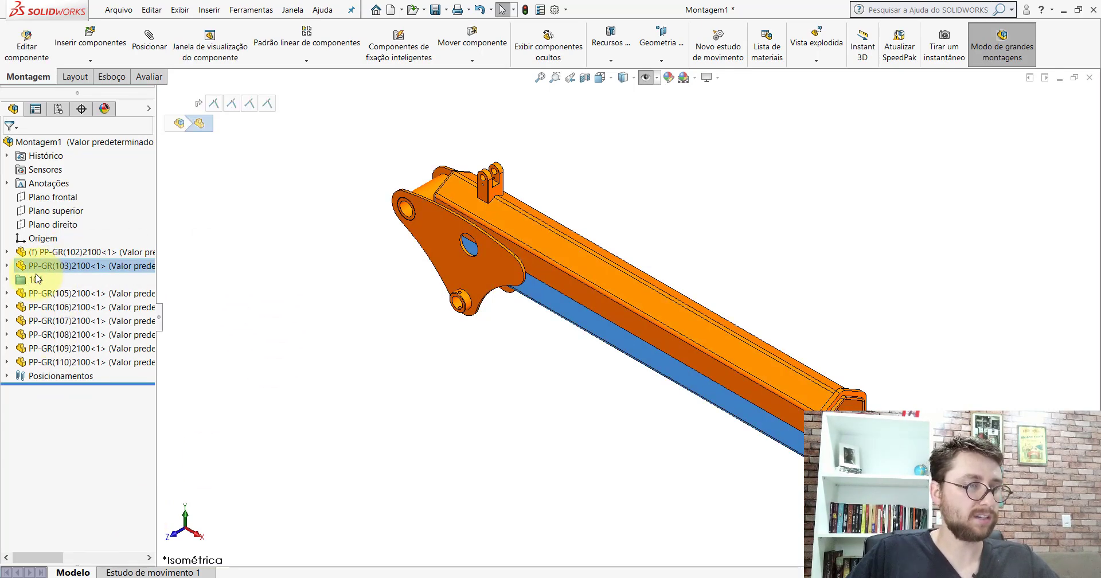
pyautogui.click(35, 279)
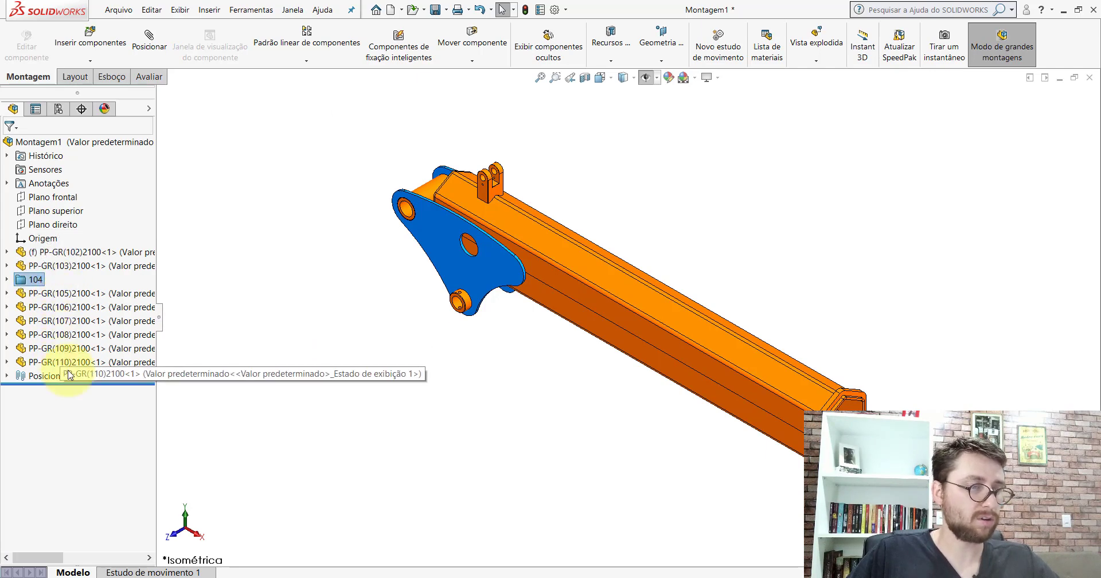
pyautogui.click(420, 405)
pyautogui.scroll(4, 816, 347)
pyautogui.scroll(-2, 740, 331)
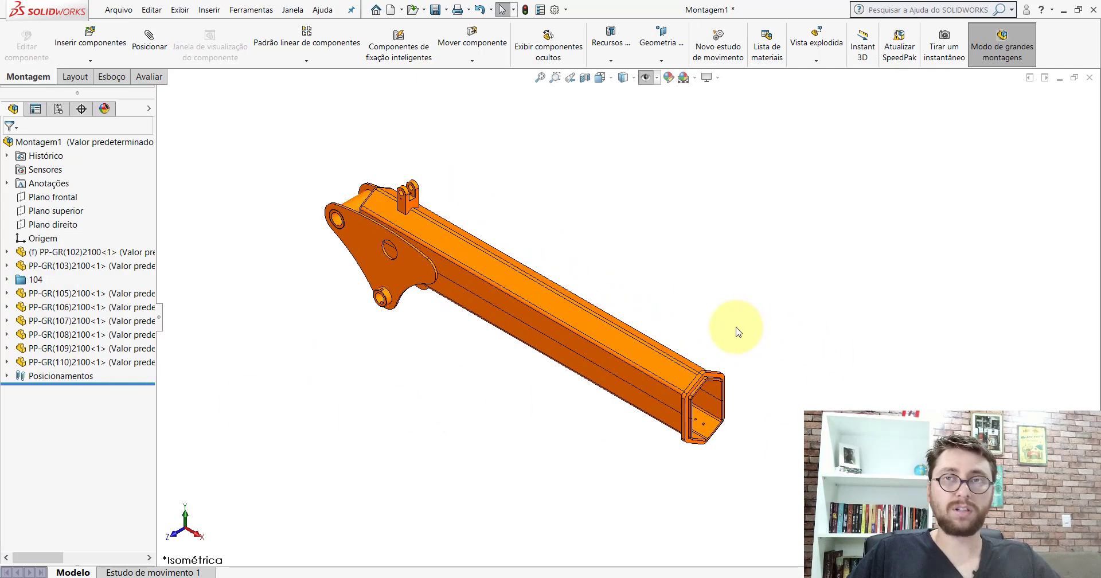
pyautogui.scroll(-2, 539, 356)
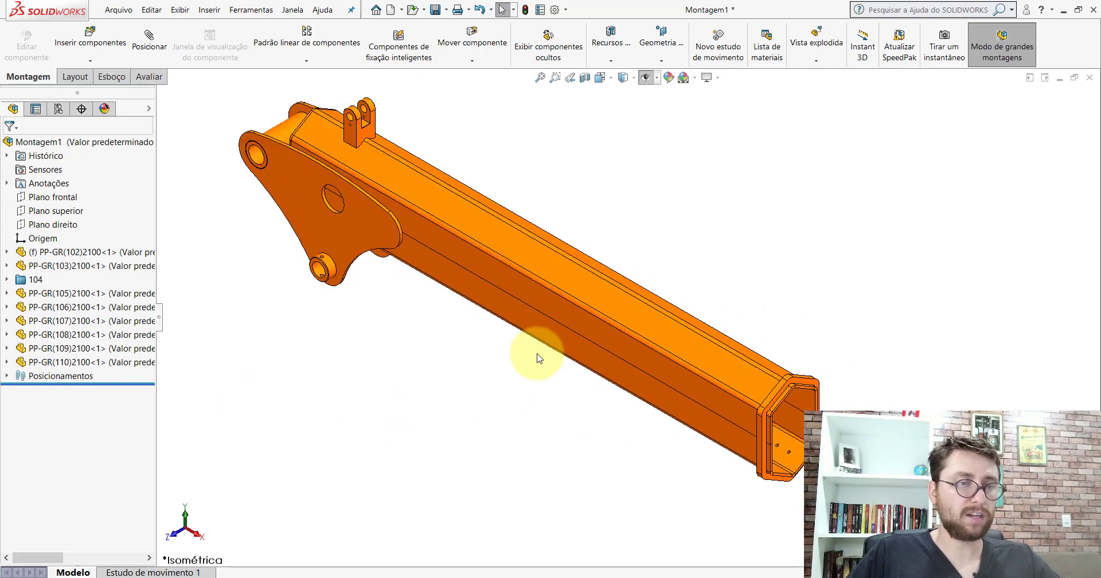
# Step: Isolate the two boom profiles PP-GR(102)2100 and PP-GR(103)2100
pyautogui.click(418, 252)
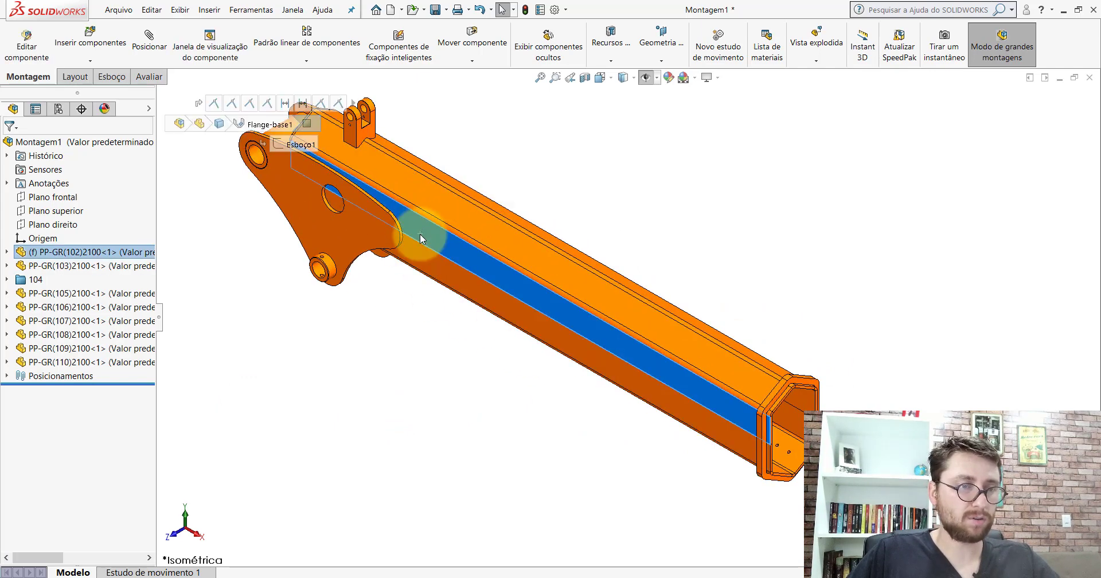
pyautogui.click(406, 290)
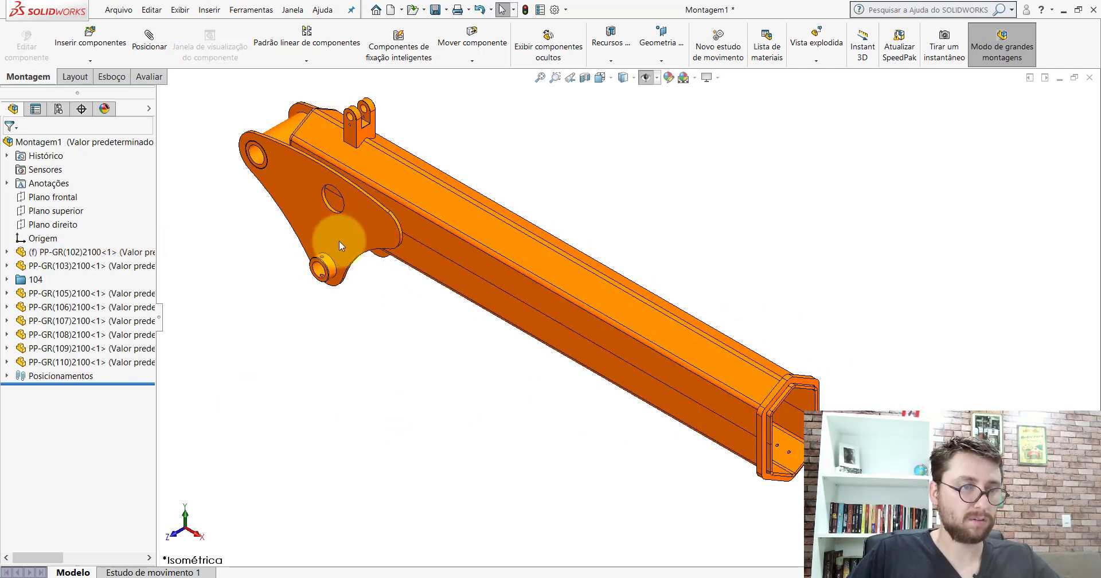
pyautogui.click(412, 247)
pyautogui.rightClick(418, 240)
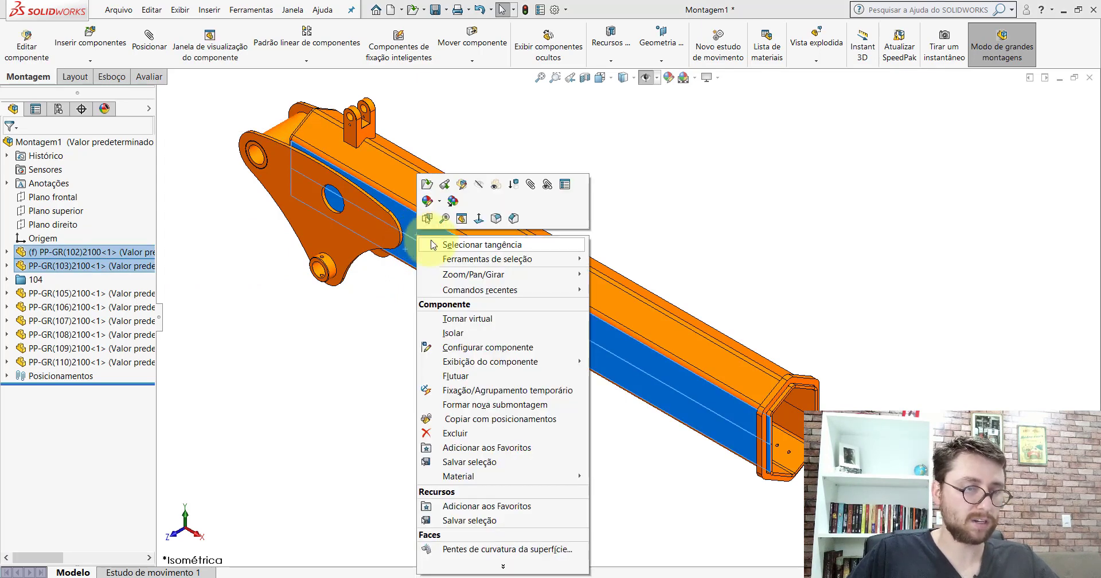
pyautogui.click(467, 334)
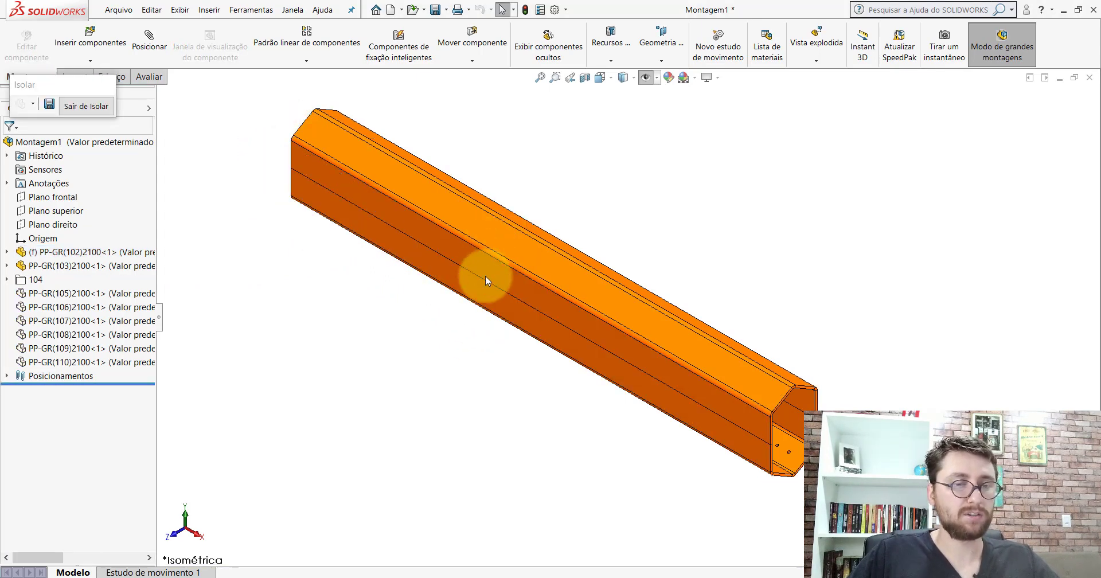
# Step: Examine the joint line between the two isolated boom profiles from several sides and exit the isolation
pyautogui.click(318, 181)
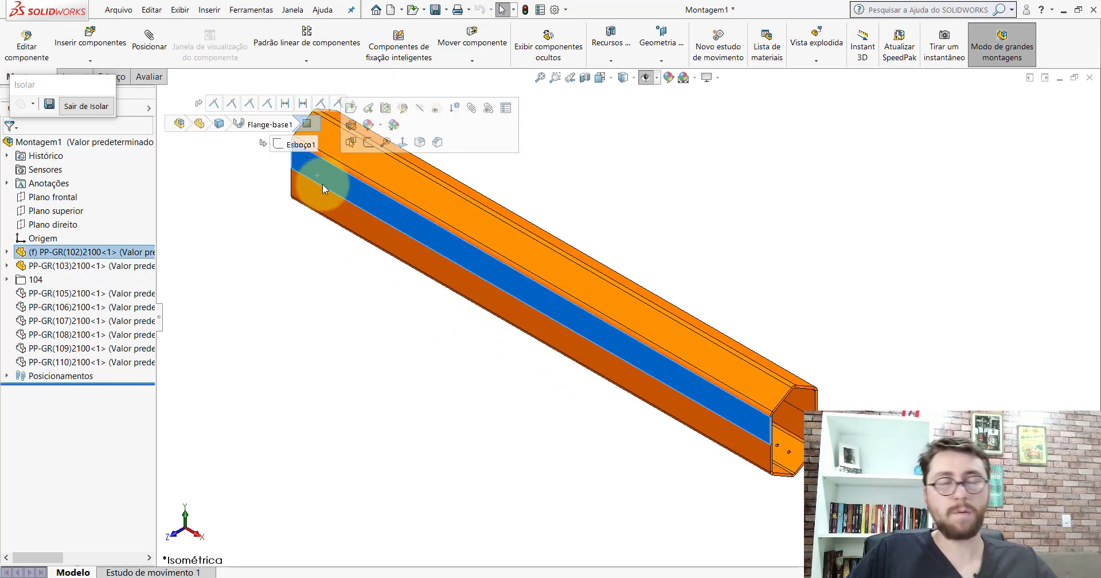
pyautogui.scroll(-3, 322, 186)
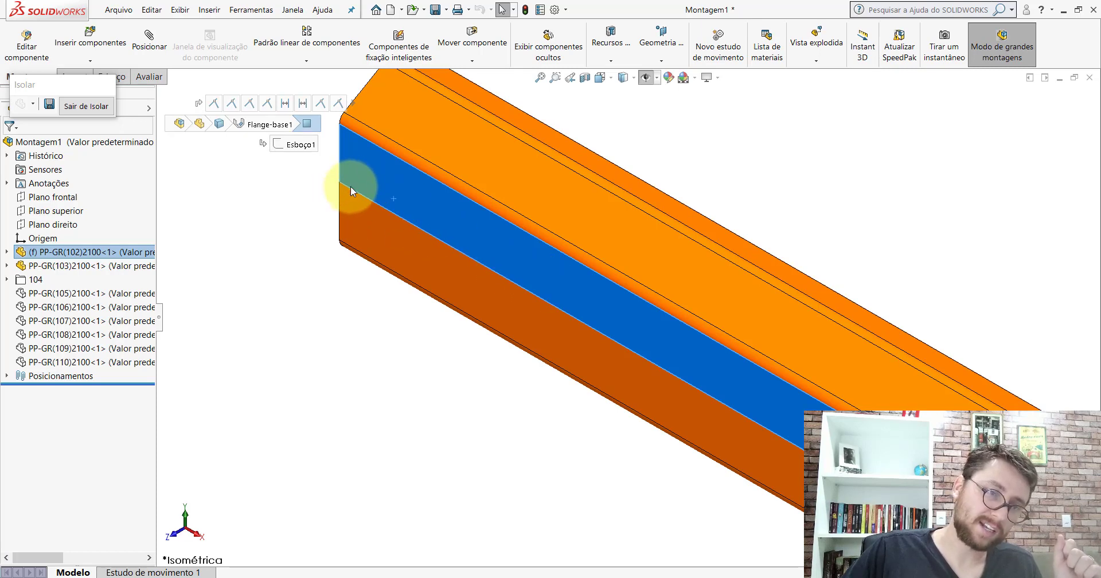
pyautogui.click(673, 163)
pyautogui.scroll(7, 705, 317)
pyautogui.press('f')
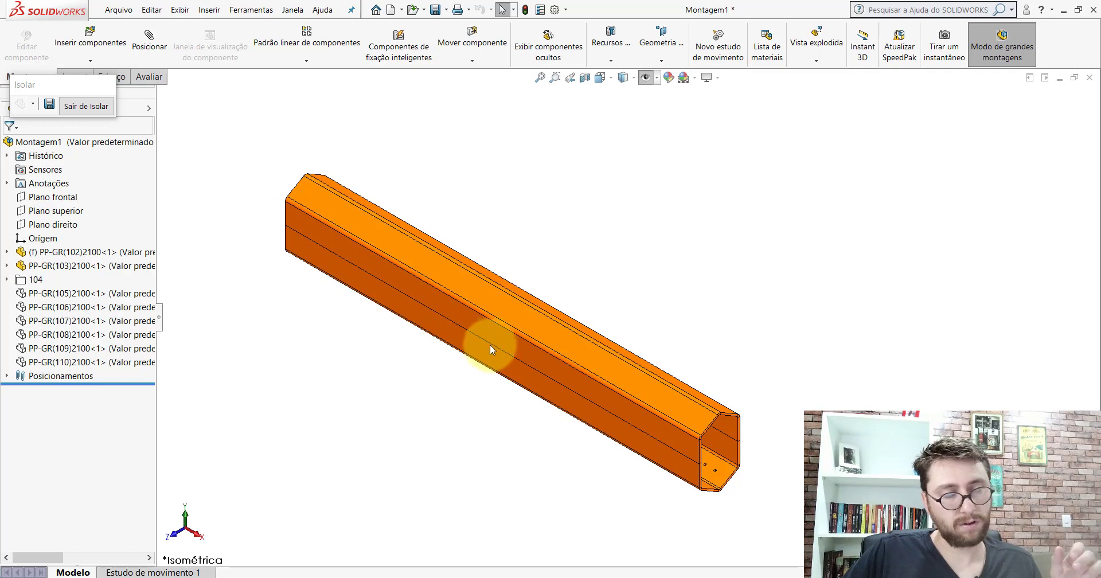
pyautogui.moveTo(496, 288); pyautogui.dragTo(295, 393, button='middle')
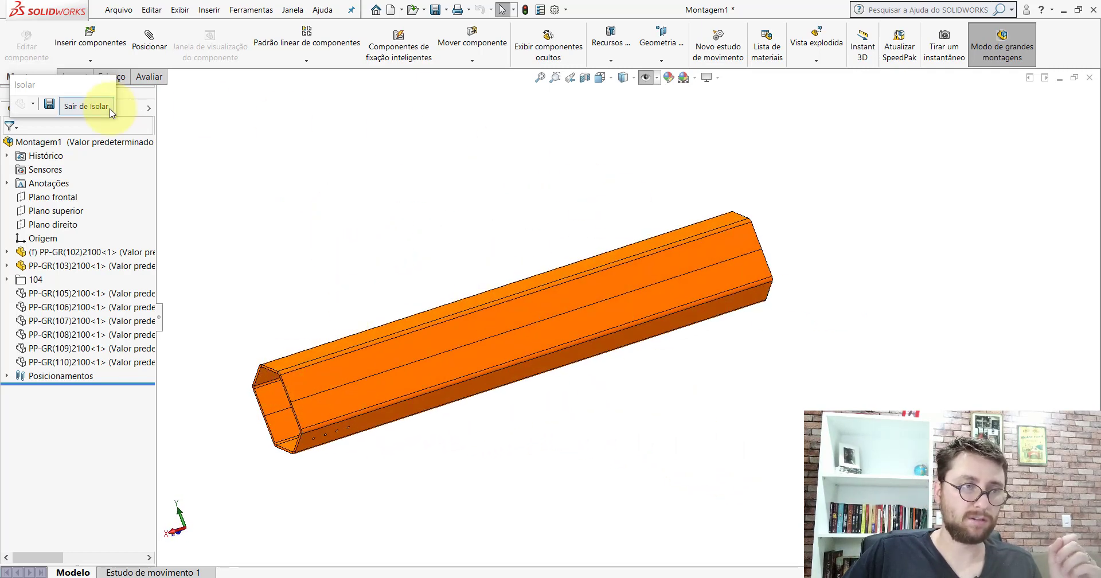
pyautogui.click(83, 106)
# Step: Examine the PP-GR(104)2100 side plate and its round central hole over the joint line of the boom profiles
pyautogui.moveTo(595, 231); pyautogui.dragTo(688, 276, button='middle')
pyautogui.scroll(5, 482, 300)
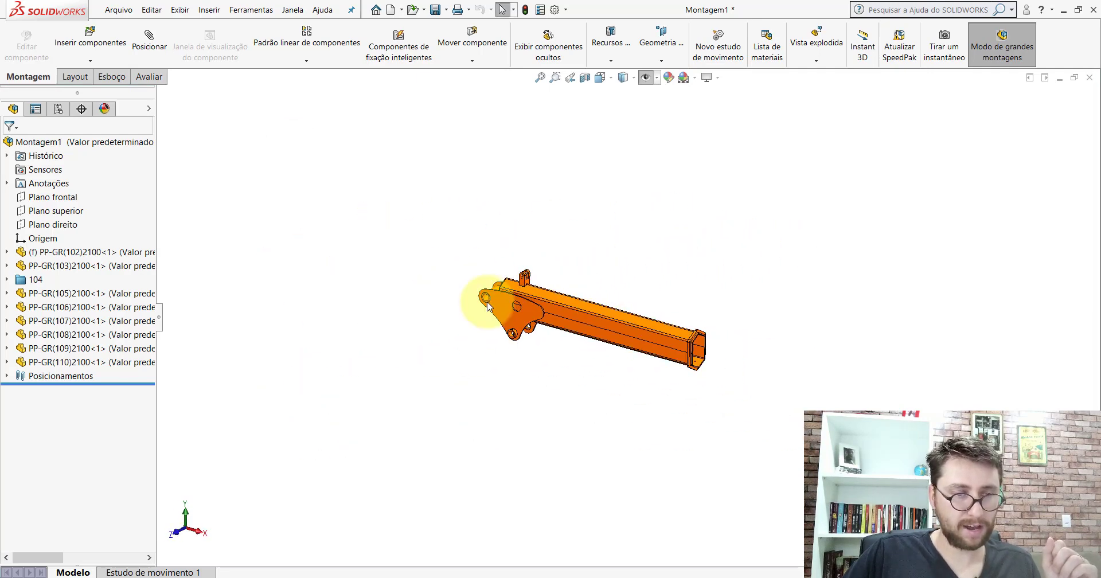
pyautogui.scroll(-5, 732, 349)
pyautogui.scroll(-3, 616, 297)
pyautogui.click(617, 297)
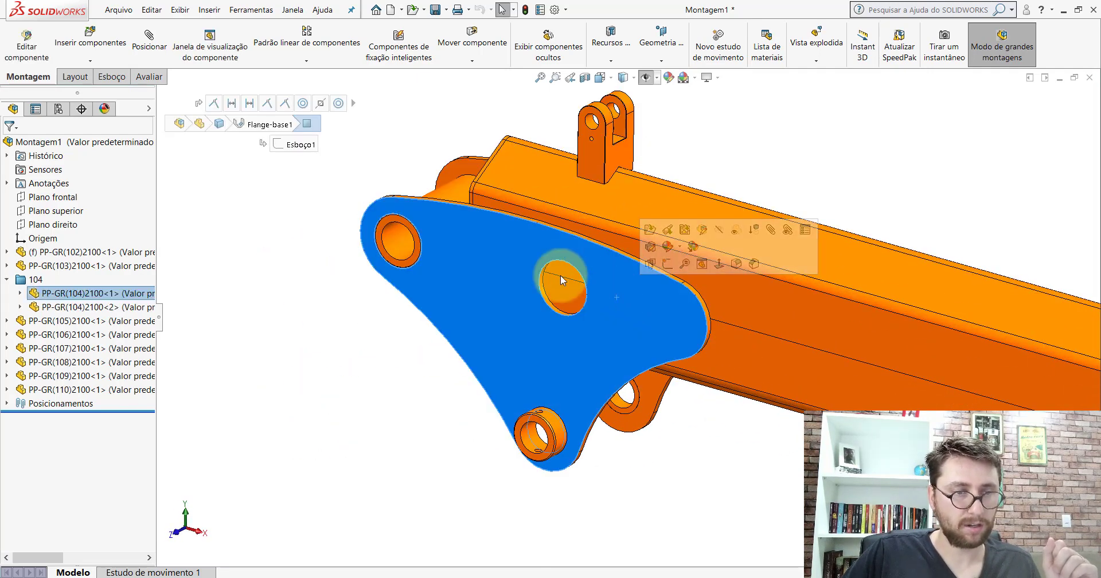
pyautogui.click(401, 382)
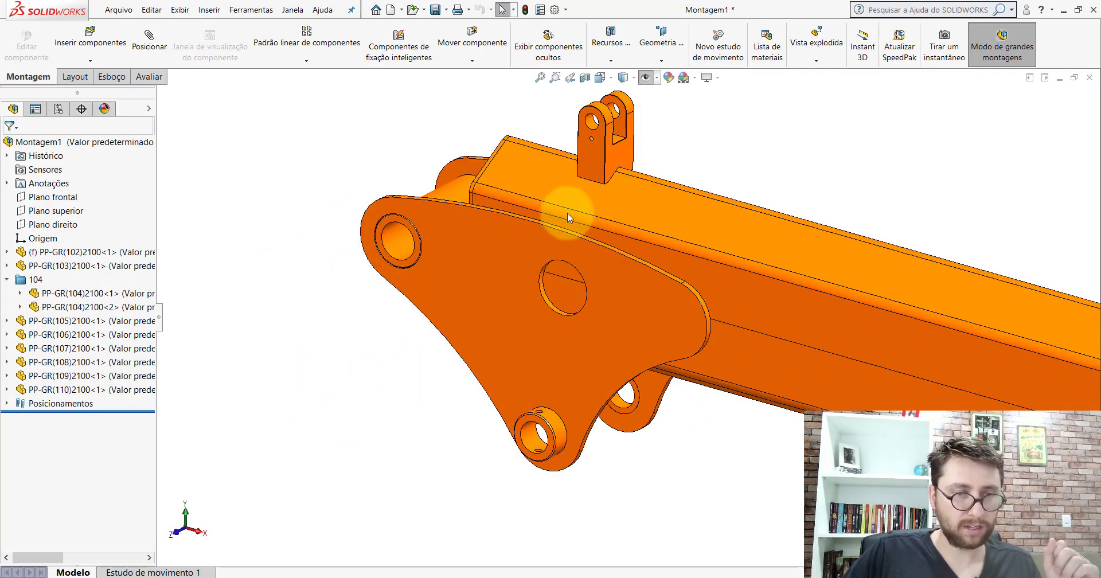
pyautogui.moveTo(650, 353); pyautogui.dragTo(650, 392, button='middle')
pyautogui.moveTo(700, 332); pyautogui.dragTo(659, 355, button='middle')
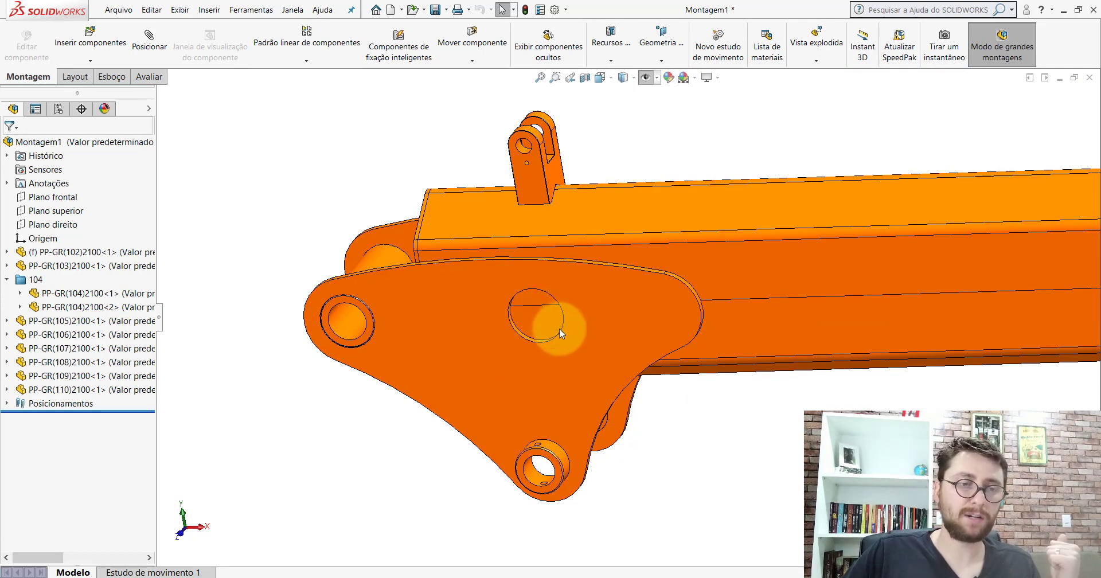
pyautogui.scroll(-5, 559, 328)
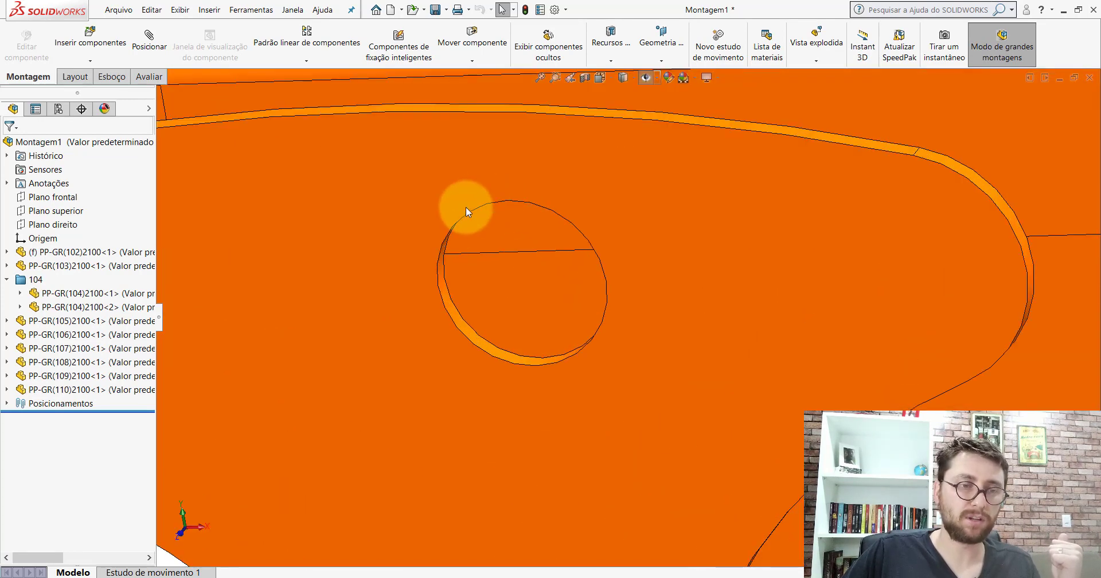
pyautogui.scroll(5, 611, 250)
pyautogui.moveTo(611, 250); pyautogui.dragTo(596, 278, button='middle')
pyautogui.scroll(-3, 599, 275)
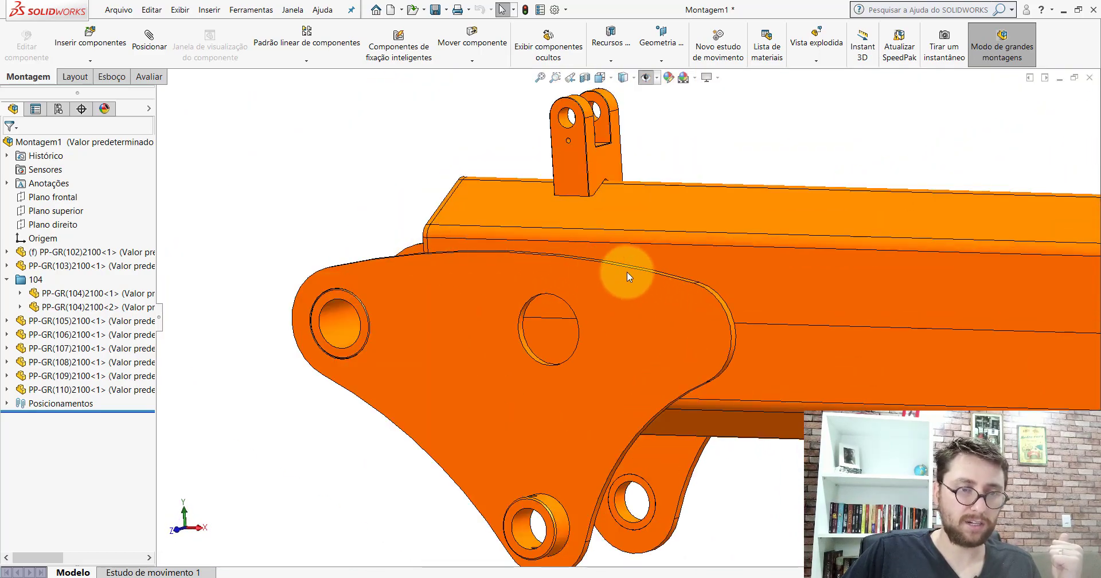
# Step: Highlight the PP-GR(102)2100 profile and the PP-GR(104)2100 side plate to check where the plate overlaps the profile joint
pyautogui.moveTo(602, 362); pyautogui.dragTo(553, 351, button='middle')
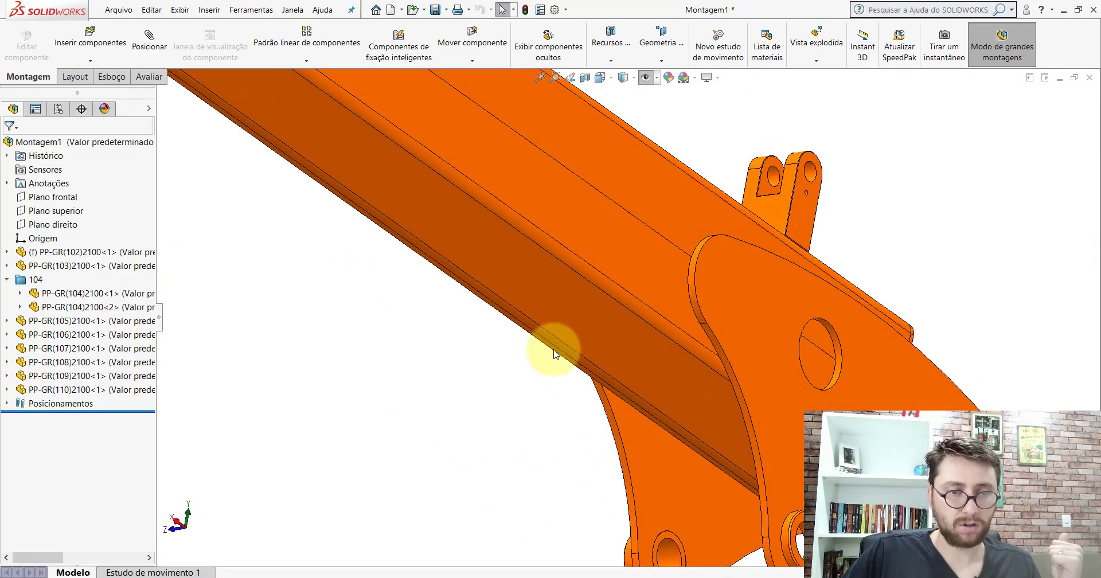
pyautogui.moveTo(658, 375); pyautogui.dragTo(676, 411, button='middle')
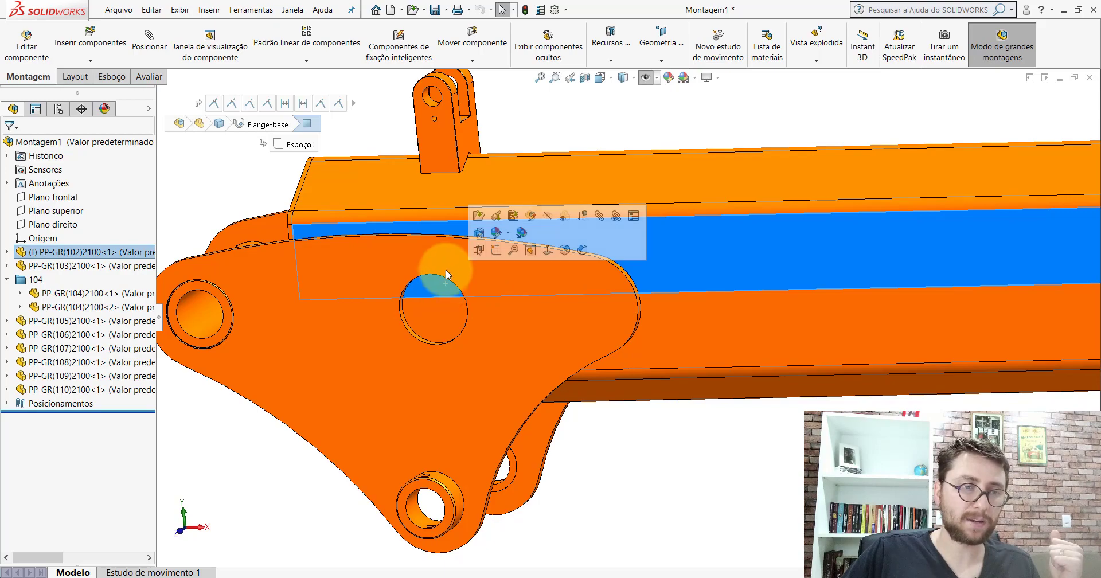
pyautogui.moveTo(423, 262); pyautogui.dragTo(525, 463, button='middle')
pyautogui.click(437, 396)
pyautogui.scroll(4, 552, 291)
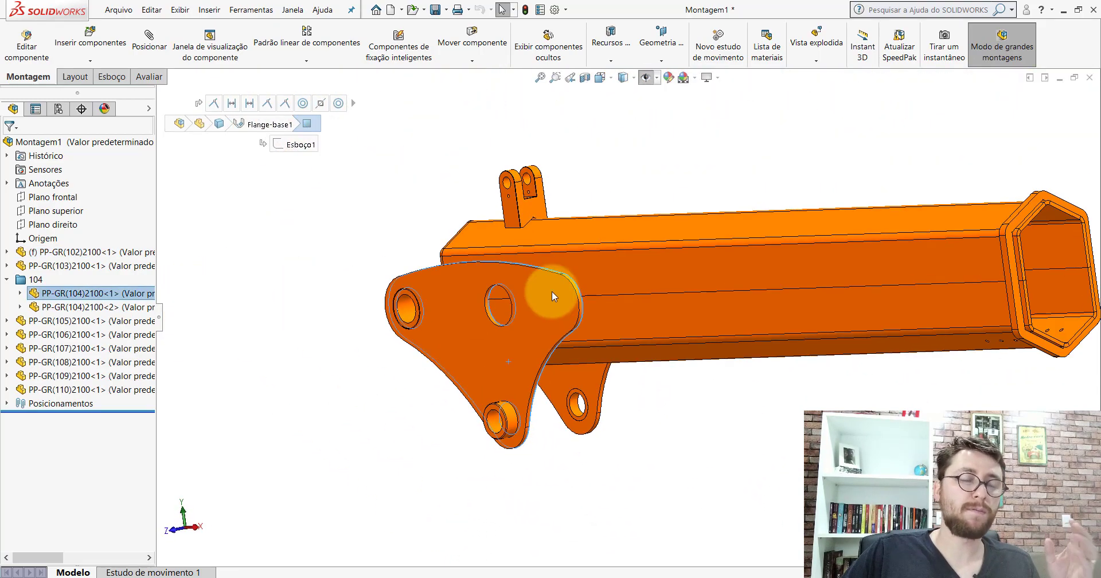
pyautogui.scroll(-4, 500, 249)
pyautogui.click(608, 161)
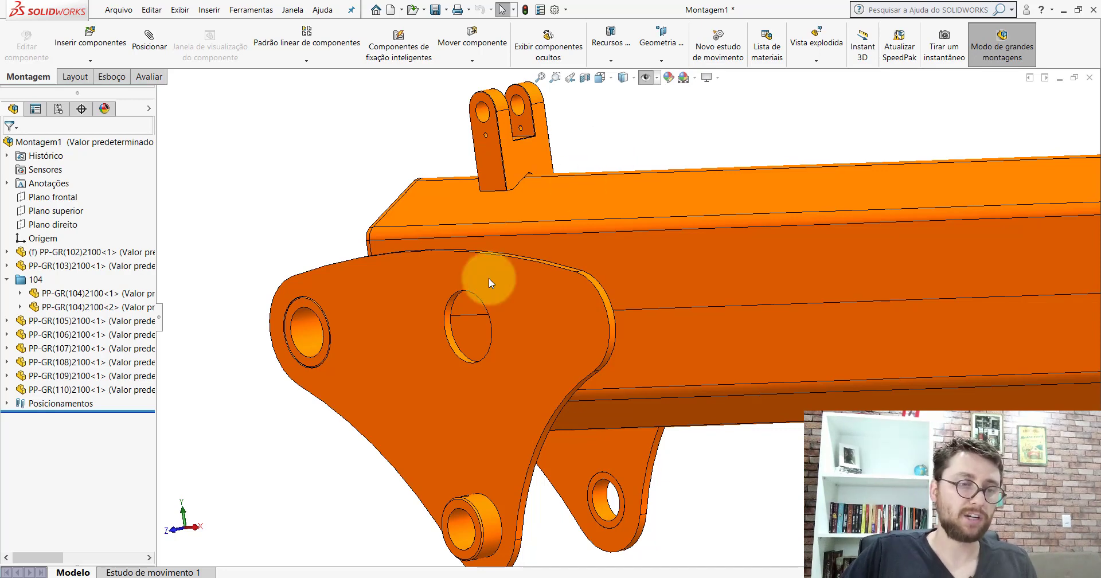
# Step: Examine the profile joint line inside the side plate's round hole, up close and in relation to the whole boom
pyautogui.scroll(-8, 491, 329)
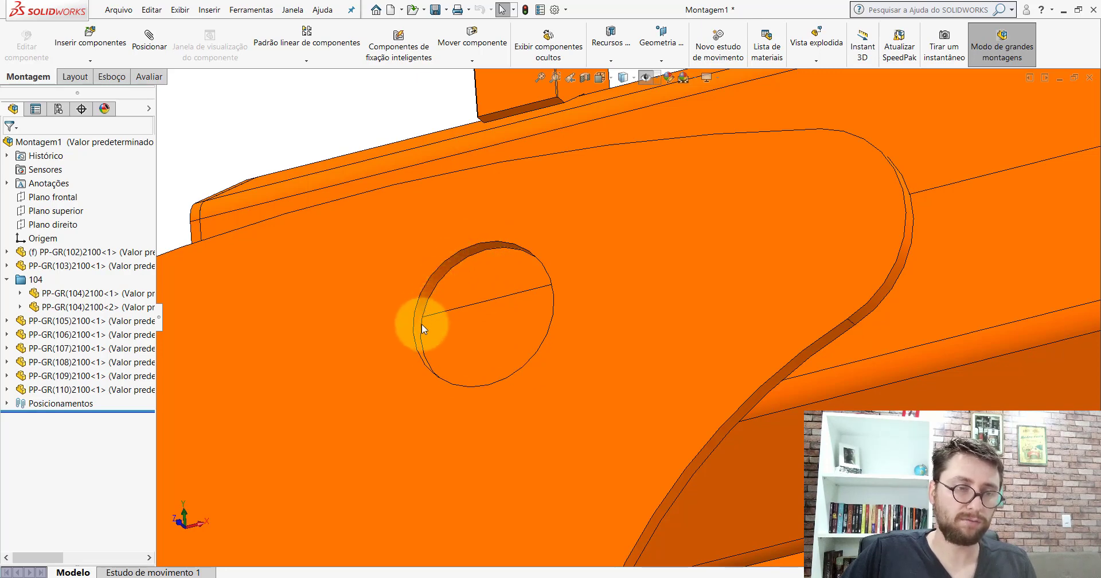
pyautogui.moveTo(545, 287); pyautogui.dragTo(491, 238, button='middle')
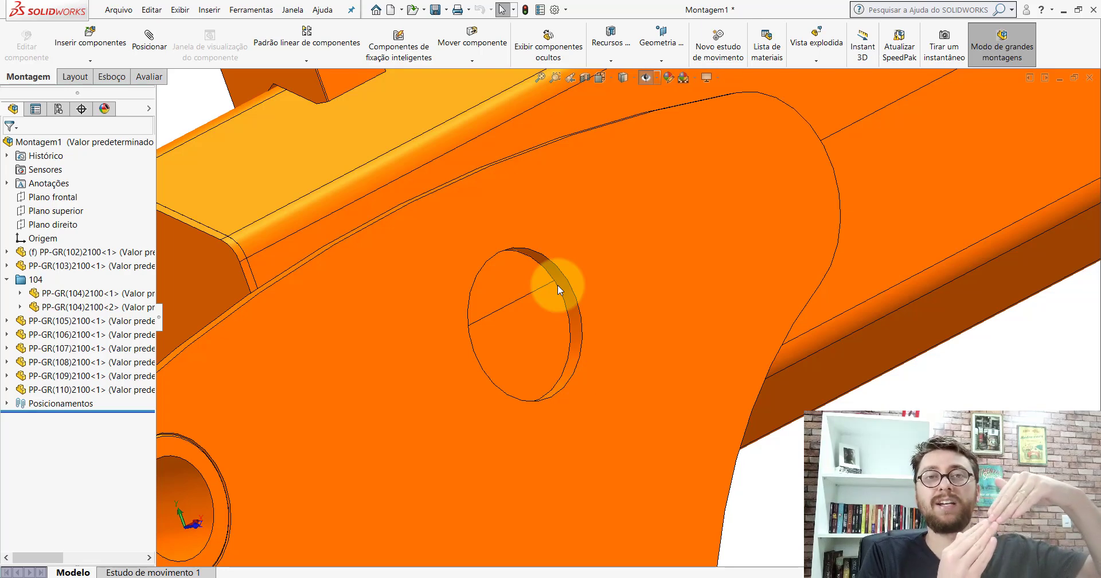
pyautogui.scroll(8, 829, 351)
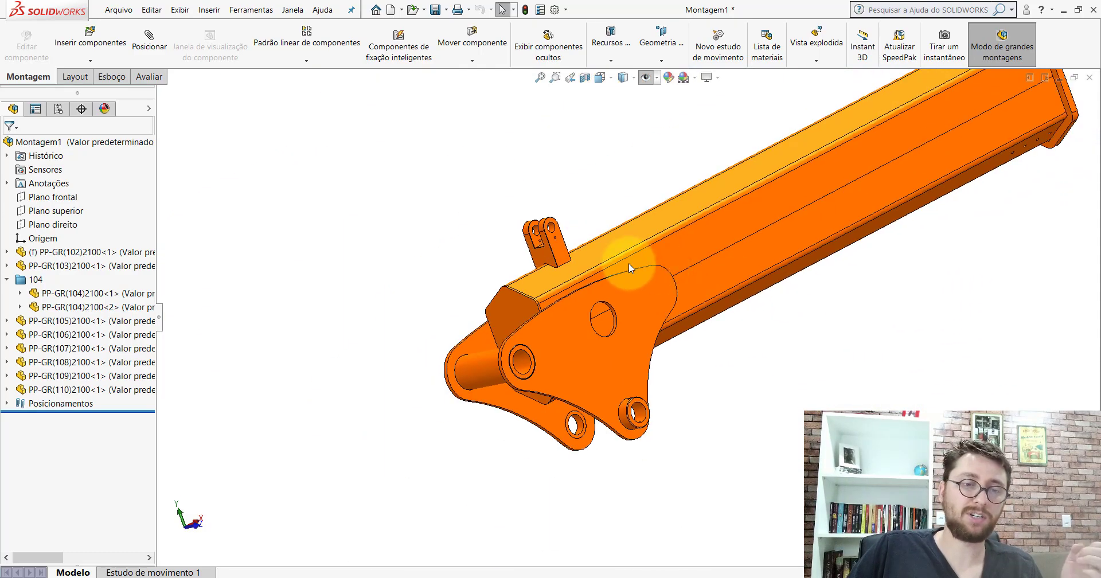
pyautogui.moveTo(627, 263); pyautogui.dragTo(646, 327, button='middle')
pyautogui.scroll(-6, 573, 287)
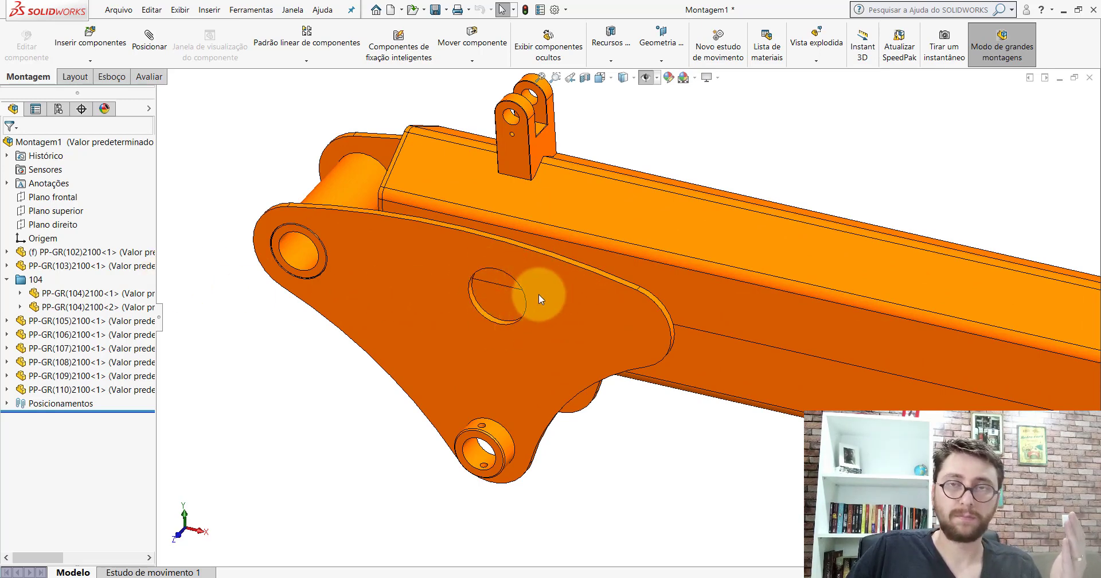
pyautogui.scroll(6, 577, 339)
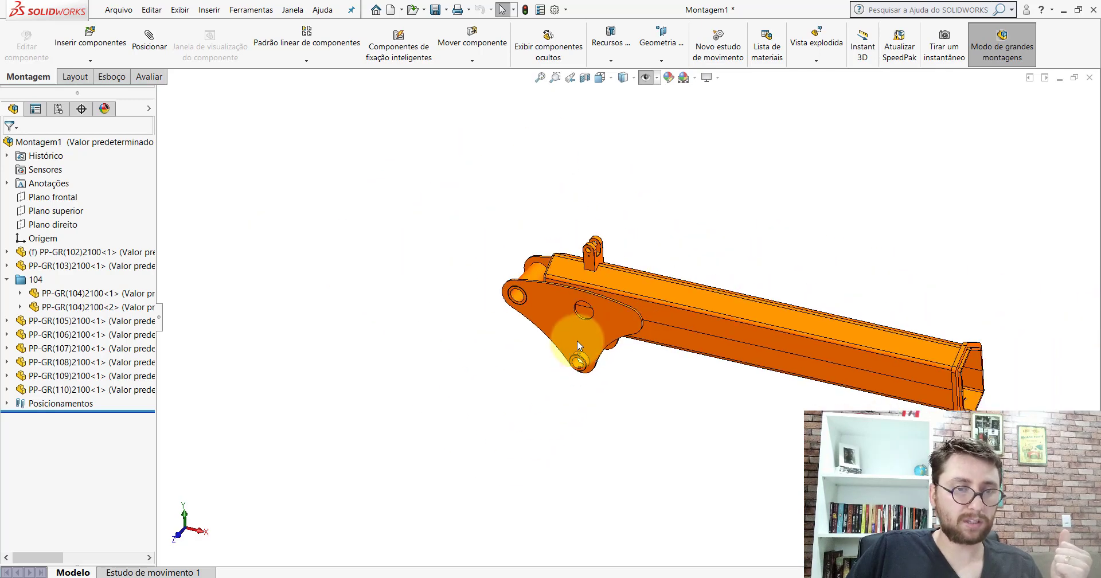
pyautogui.scroll(-7, 577, 339)
pyautogui.scroll(2, 614, 338)
pyautogui.scroll(-3, 590, 305)
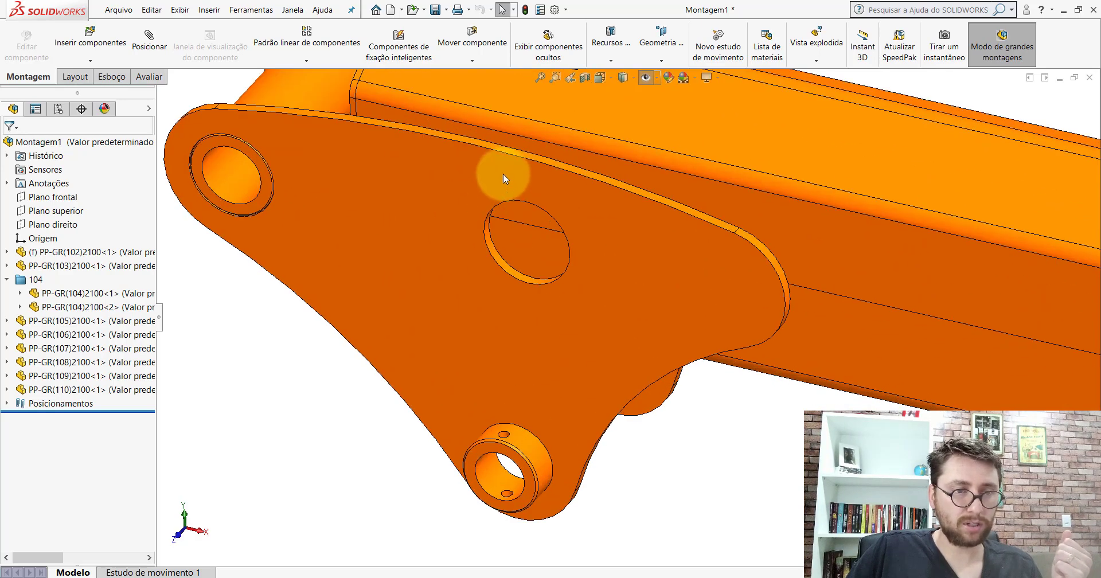
pyautogui.scroll(4, 640, 304)
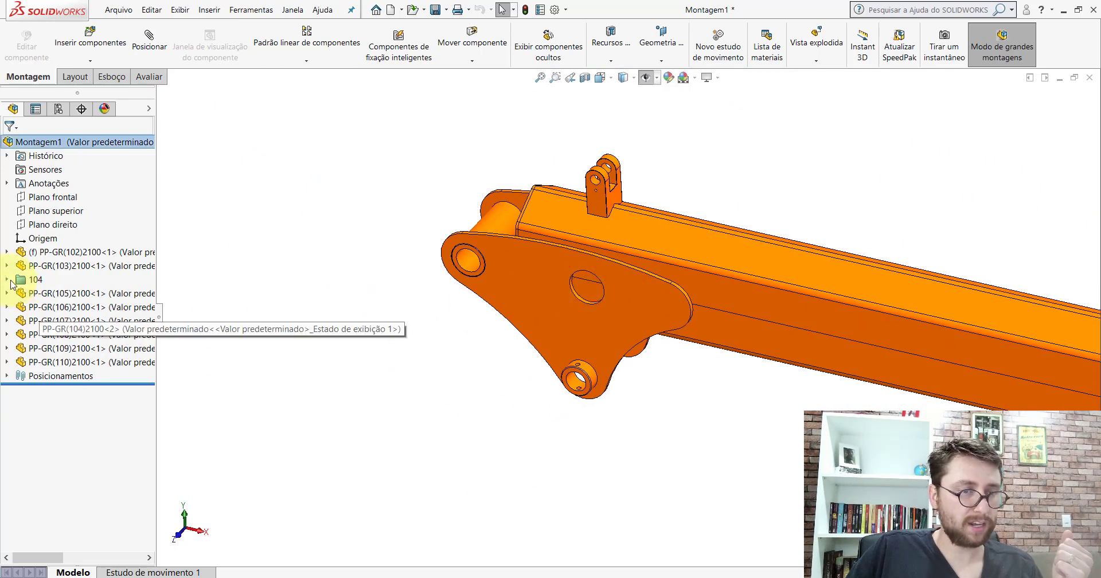
# Step: Collapse folder 104 and highlight the PP-GR(105)2100 bracket to examine its seat on top of the boom
pyautogui.click(590, 308)
pyautogui.click(6, 279)
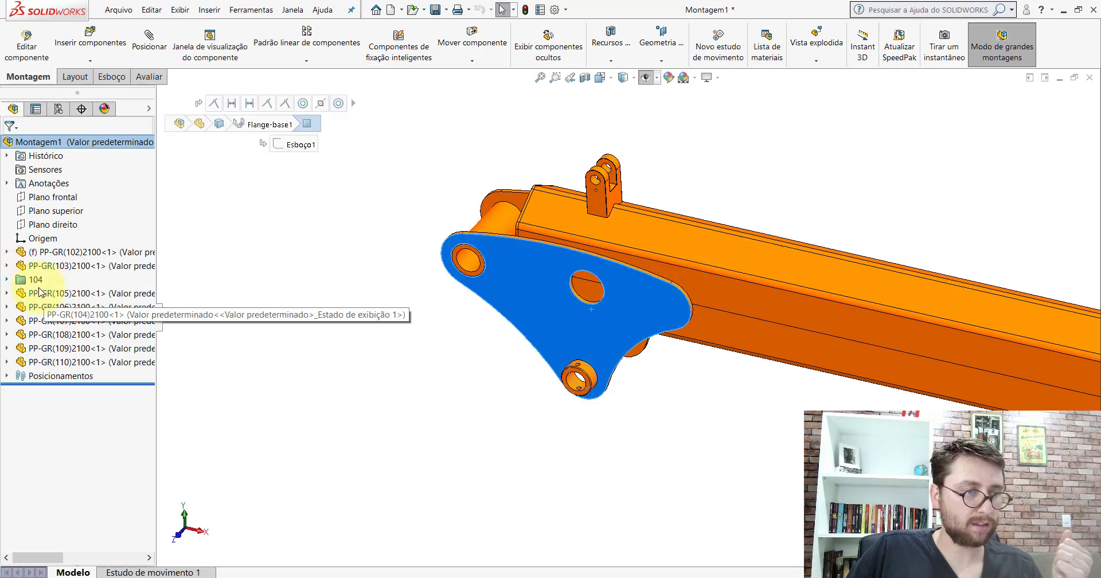
pyautogui.click(69, 307)
pyautogui.click(63, 293)
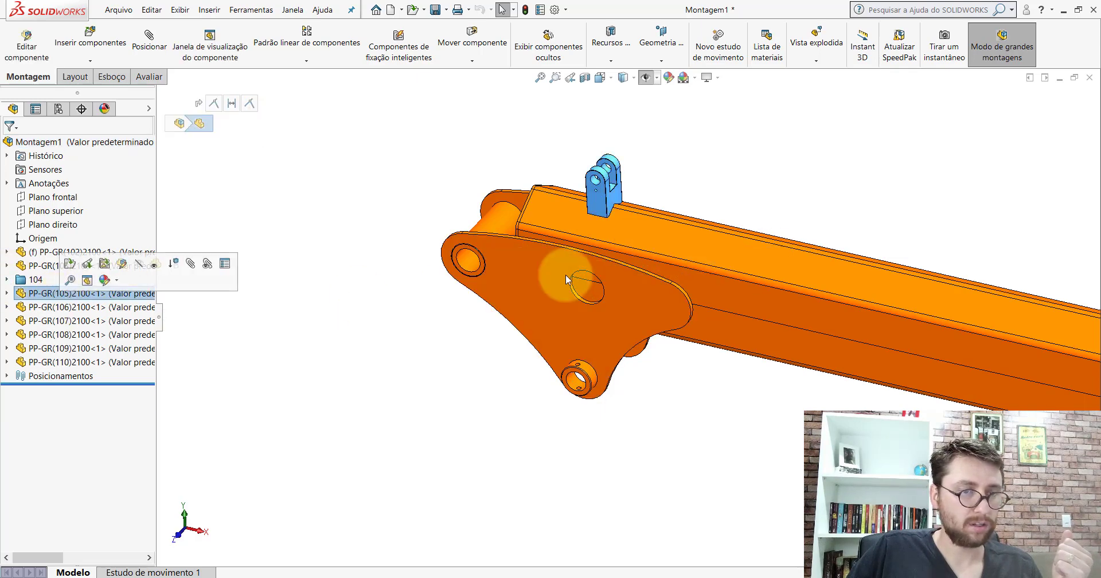
pyautogui.scroll(-4, 613, 181)
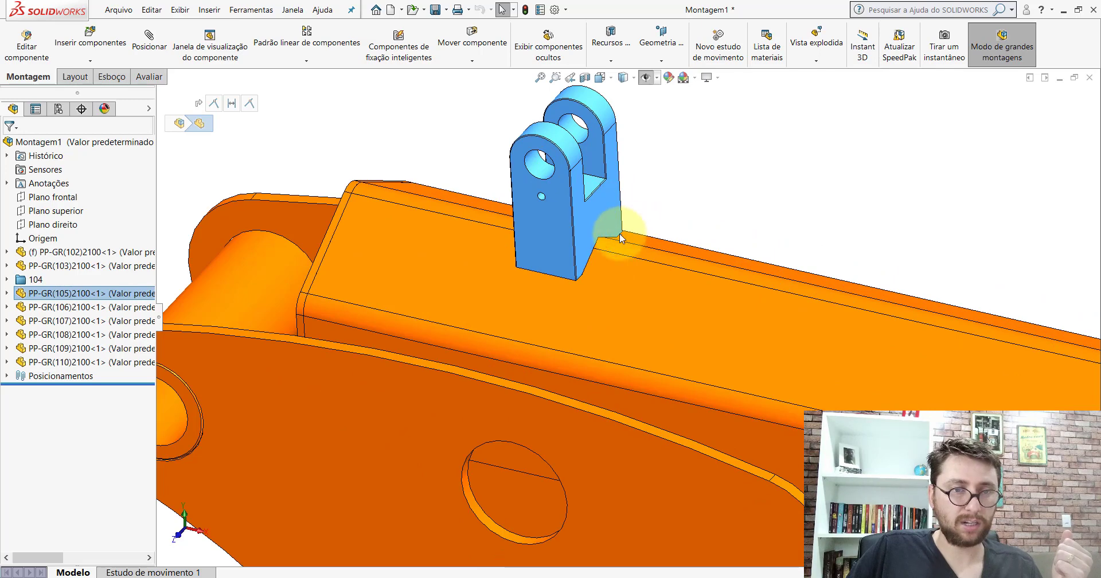
pyautogui.click(660, 196)
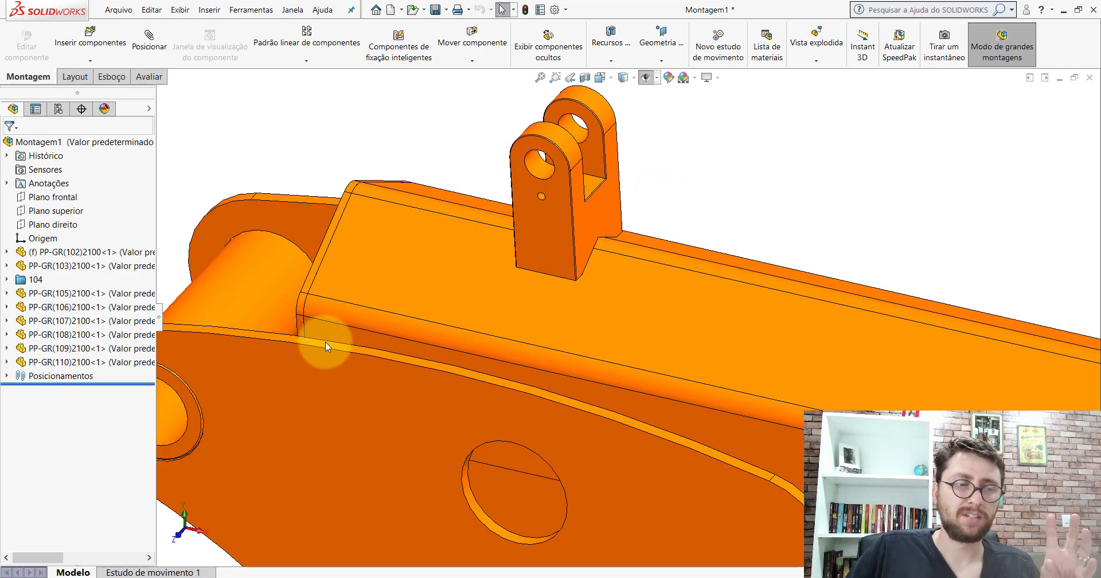
pyautogui.scroll(5, 707, 366)
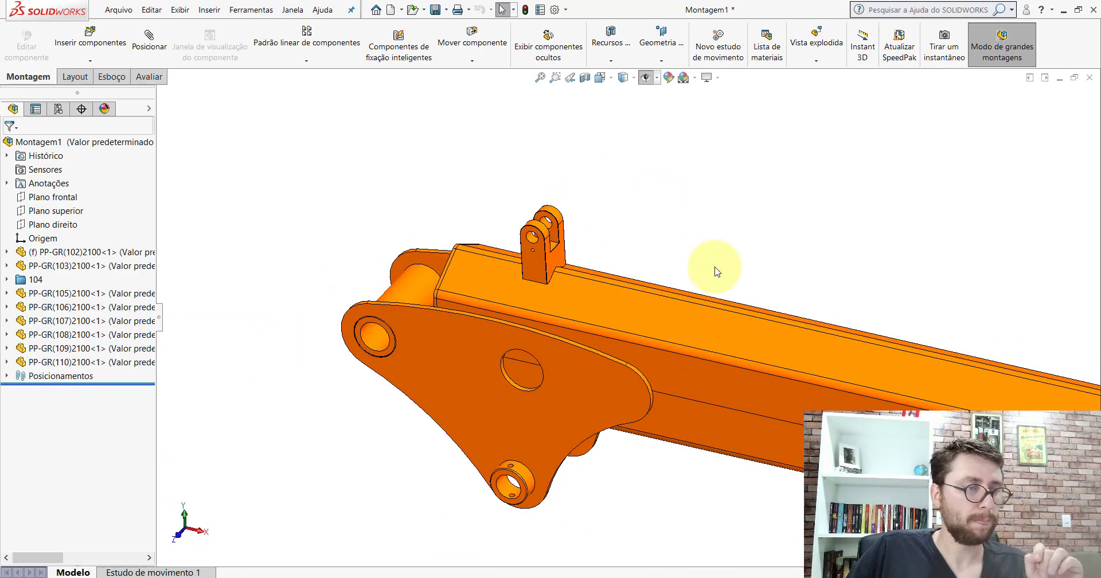
# Step: Highlight the PP-GR(107)2100 bushing and examine its radial holes at the lower end of the side plate
pyautogui.click(81, 321)
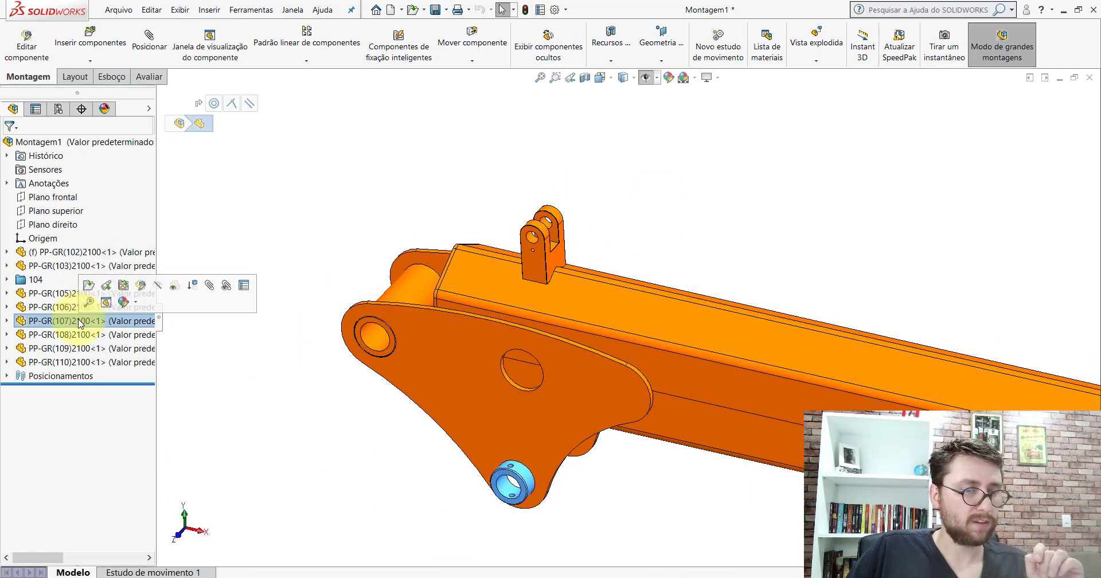
pyautogui.scroll(-5, 556, 478)
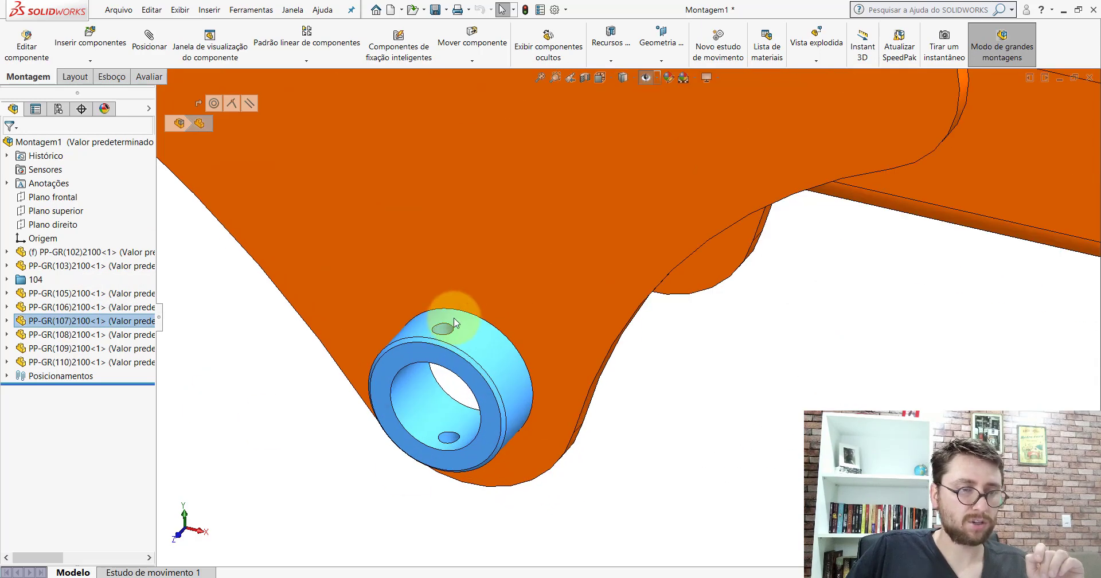
pyautogui.moveTo(458, 315); pyautogui.dragTo(491, 344, button='right')
pyautogui.scroll(-5, 488, 344)
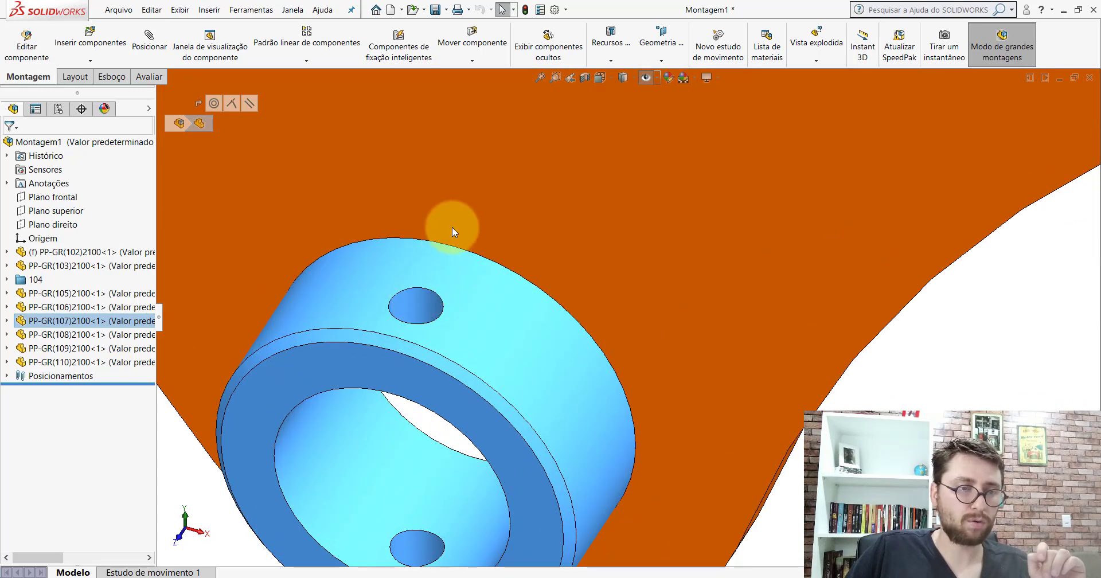
pyautogui.scroll(5, 475, 260)
# Step: Examine how the PP-GR(107)2100 bushing passes through the side plate from the inner and outer sides
pyautogui.moveTo(752, 374); pyautogui.dragTo(483, 230, button='middle')
pyautogui.scroll(-4, 660, 327)
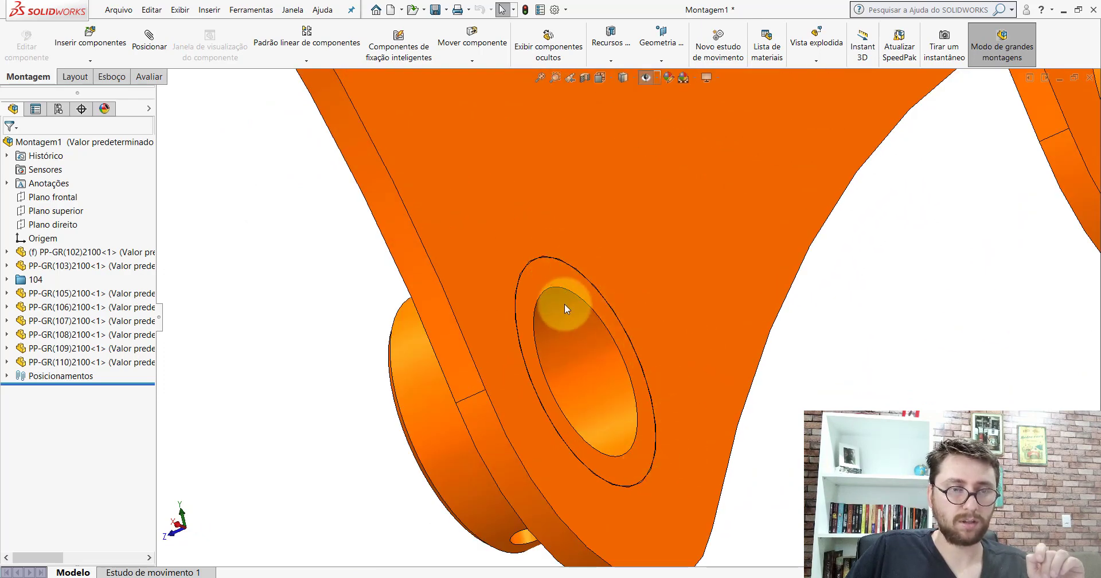
pyautogui.moveTo(564, 304); pyautogui.dragTo(533, 252, button='middle')
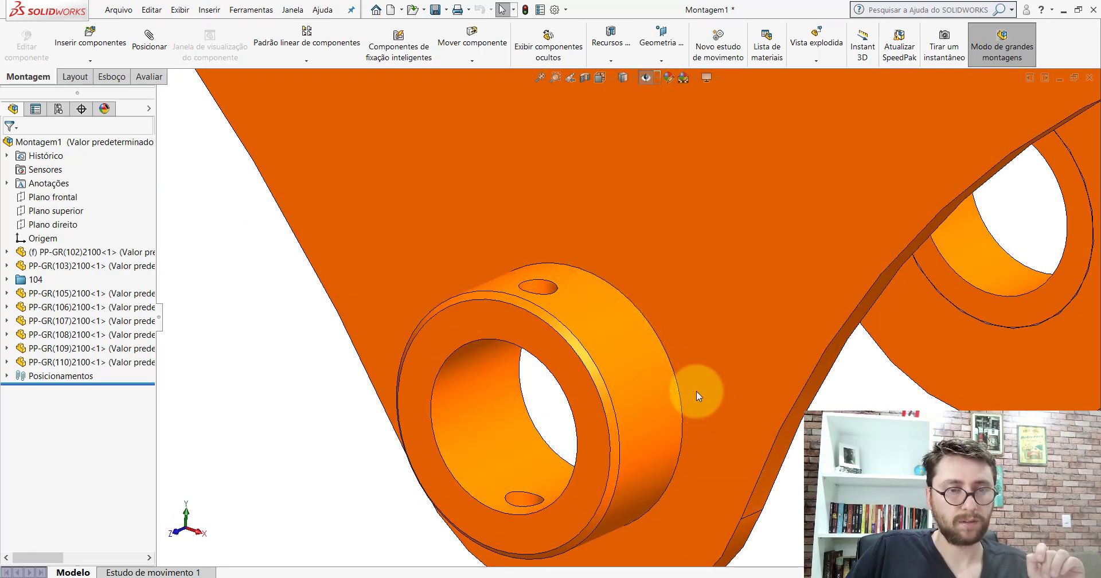
pyautogui.moveTo(568, 295)
pyautogui.mouseDown(button='middle')
pyautogui.moveTo(590, 364)
pyautogui.moveTo(570, 297)
pyautogui.mouseUp(button='middle')
pyautogui.scroll(-4, 525, 270)
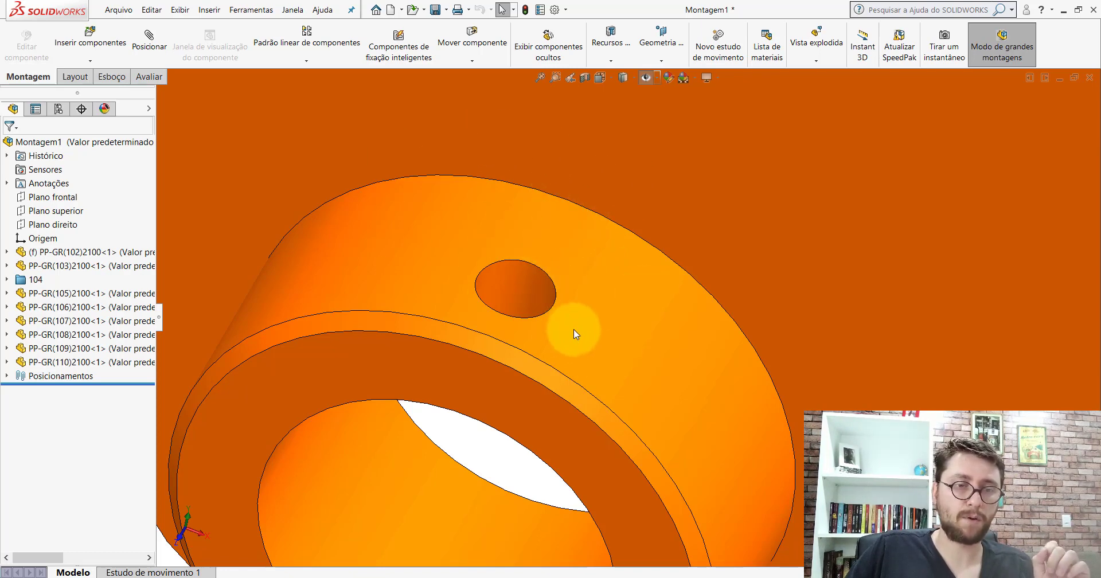
pyautogui.scroll(5, 574, 329)
pyautogui.scroll(-2, 627, 334)
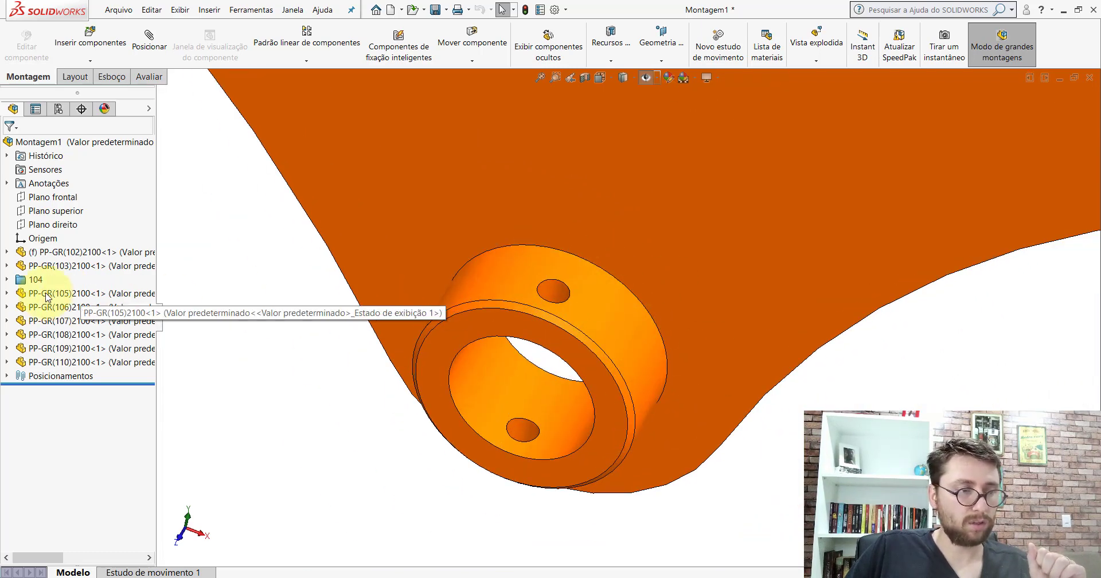
# Step: Highlight the PP-GR(107)2100 bushing again, then the PP-GR(108)2100 bushing, and examine the latter on the opposite side plate
pyautogui.click(63, 321)
pyautogui.scroll(2, 616, 335)
pyautogui.scroll(3, 615, 335)
pyautogui.scroll(-1, 573, 333)
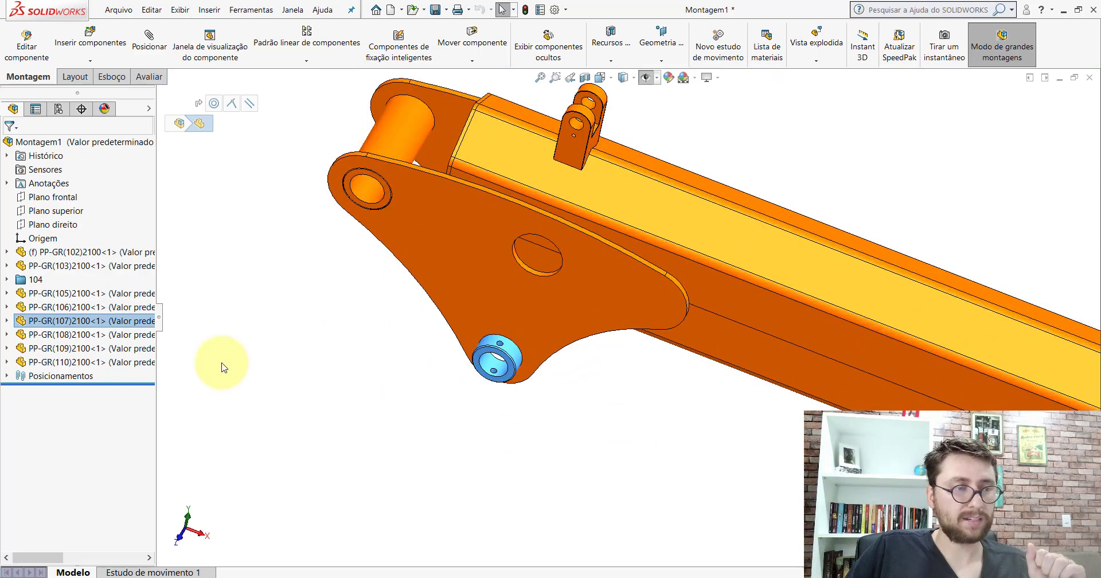
pyautogui.click(63, 334)
pyautogui.moveTo(541, 289); pyautogui.dragTo(381, 179, button='middle')
pyautogui.scroll(-4, 631, 356)
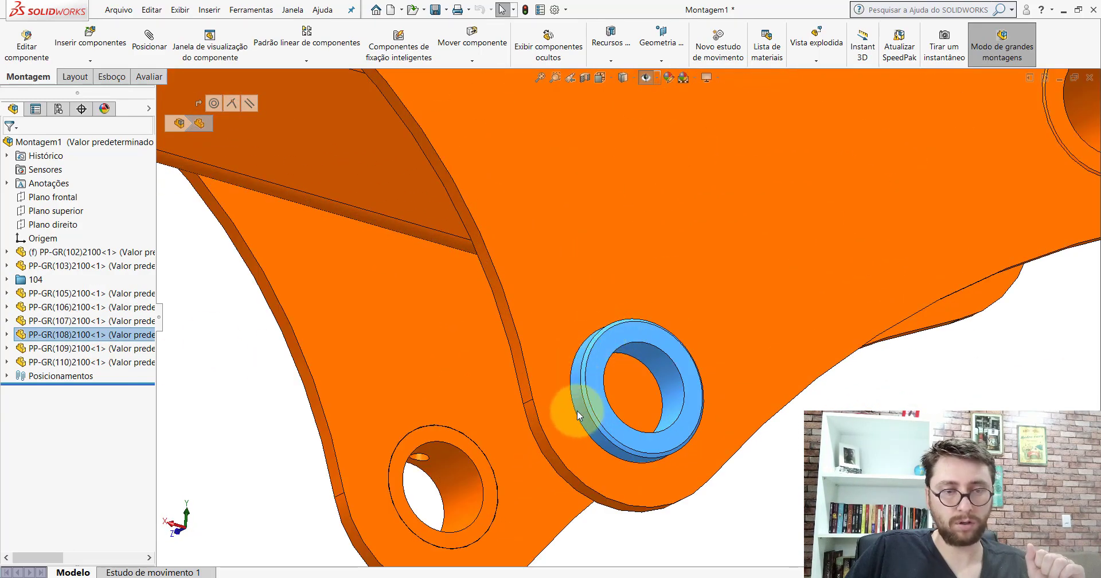
pyautogui.press('Escape')
pyautogui.scroll(3, 747, 424)
# Step: Highlight the PP-GR(109)2100 tube and examine how it spans between the two side plates
pyautogui.click(92, 348)
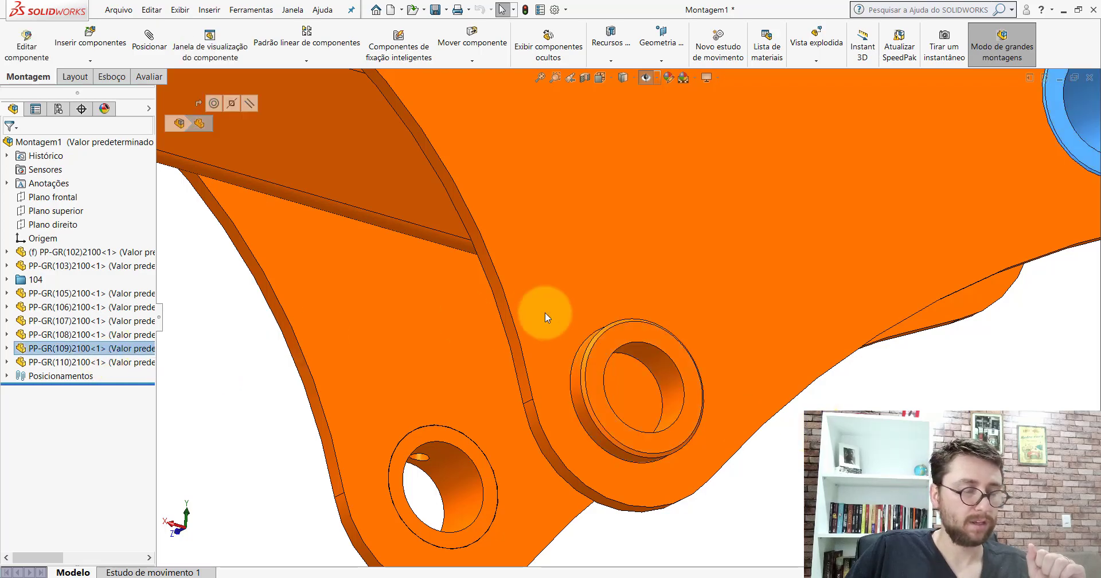
pyautogui.scroll(3, 631, 276)
pyautogui.moveTo(646, 262); pyautogui.dragTo(344, 258, button='middle')
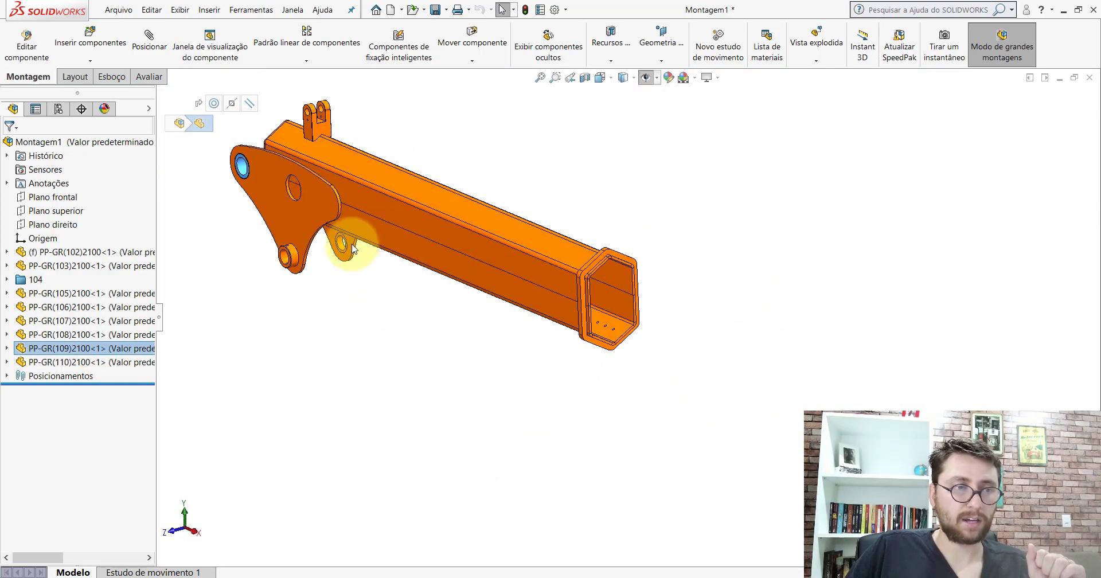
pyautogui.scroll(-5, 448, 204)
pyautogui.moveTo(569, 192); pyautogui.dragTo(456, 259, button='middle')
pyautogui.scroll(-5, 504, 282)
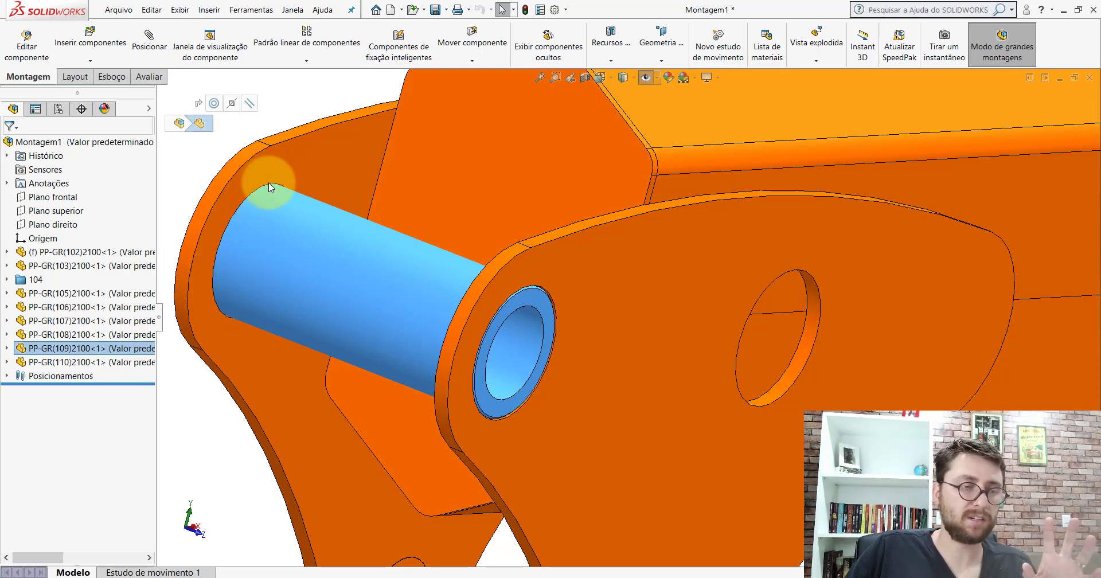
# Step: Highlight the PP-GR(110)2100 end cap and the adjoining PP-GR(102)2100 face to examine the edge where they meet
pyautogui.click(87, 364)
pyautogui.scroll(4, 634, 221)
pyautogui.scroll(-5, 635, 218)
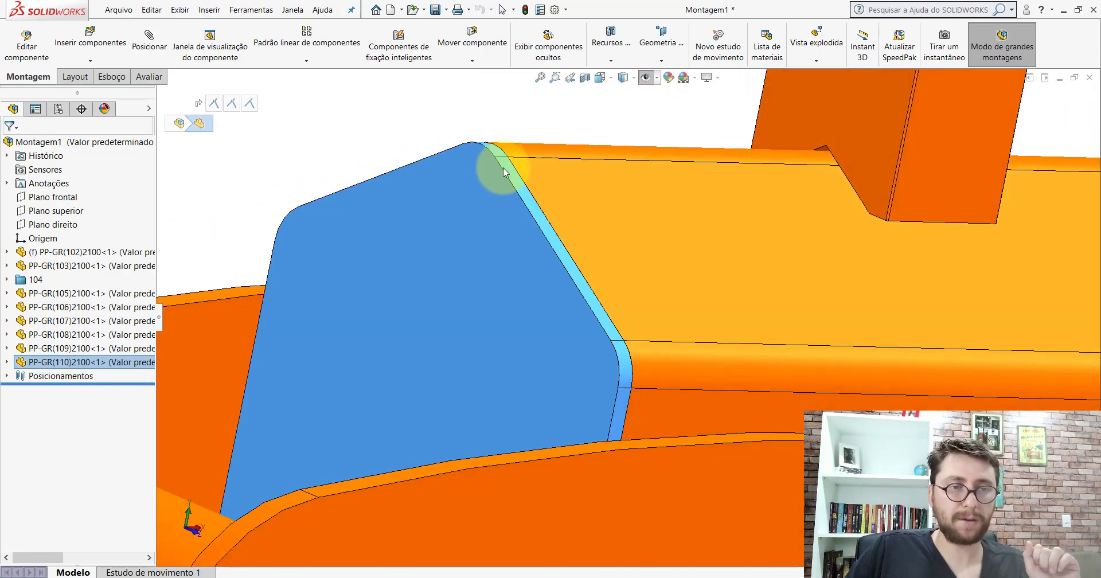
pyautogui.click(571, 180)
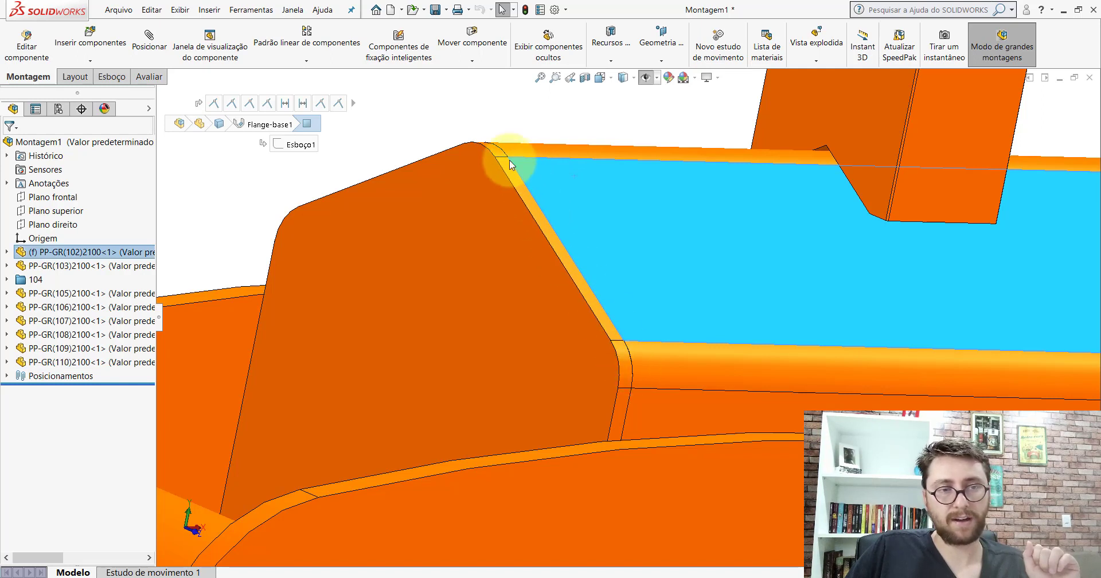
pyautogui.click(507, 102)
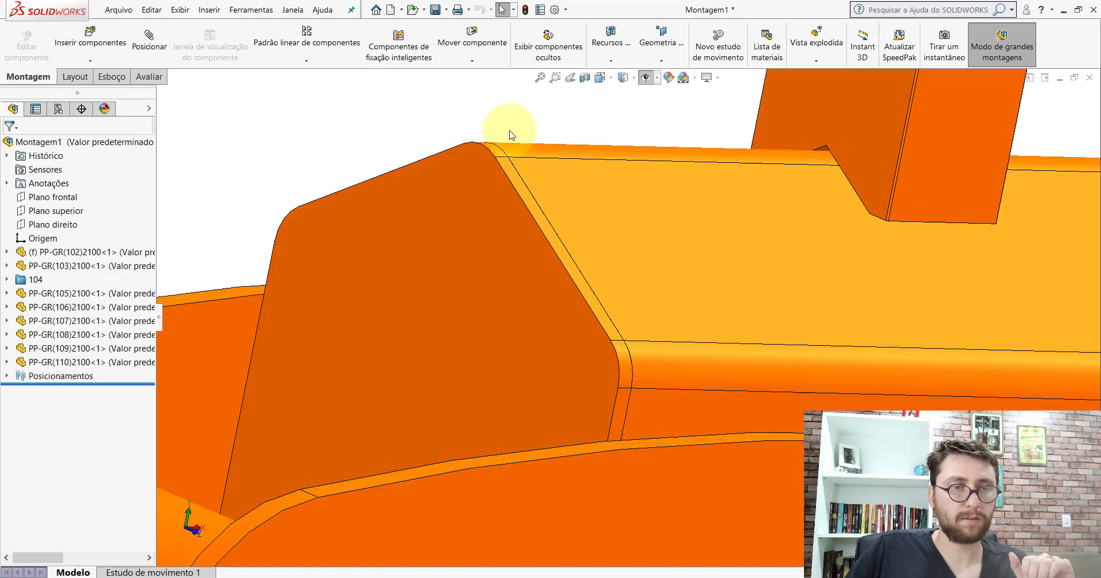
# Step: Set the crane boom assembly to isometric view and start saving it in the desktop folder PM-GR(001)2100
pyautogui.click(600, 79)
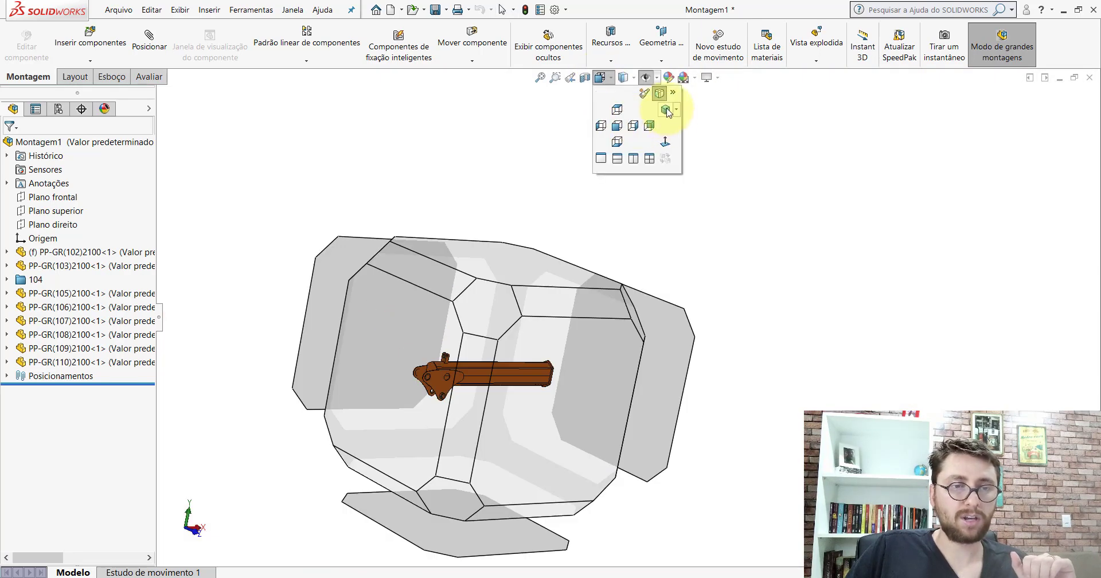
pyautogui.click(666, 112)
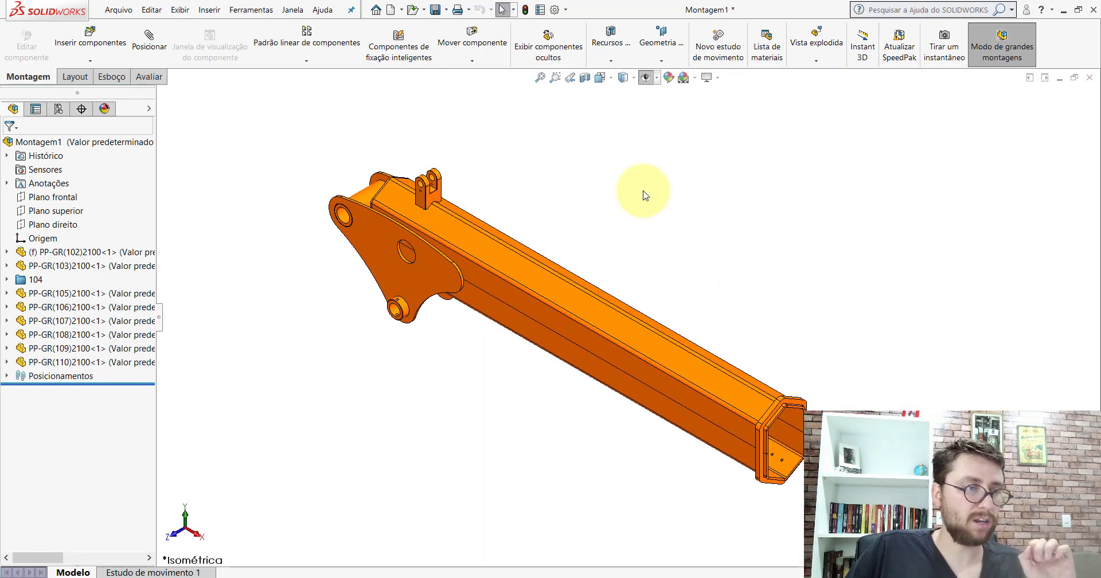
pyautogui.click(435, 10)
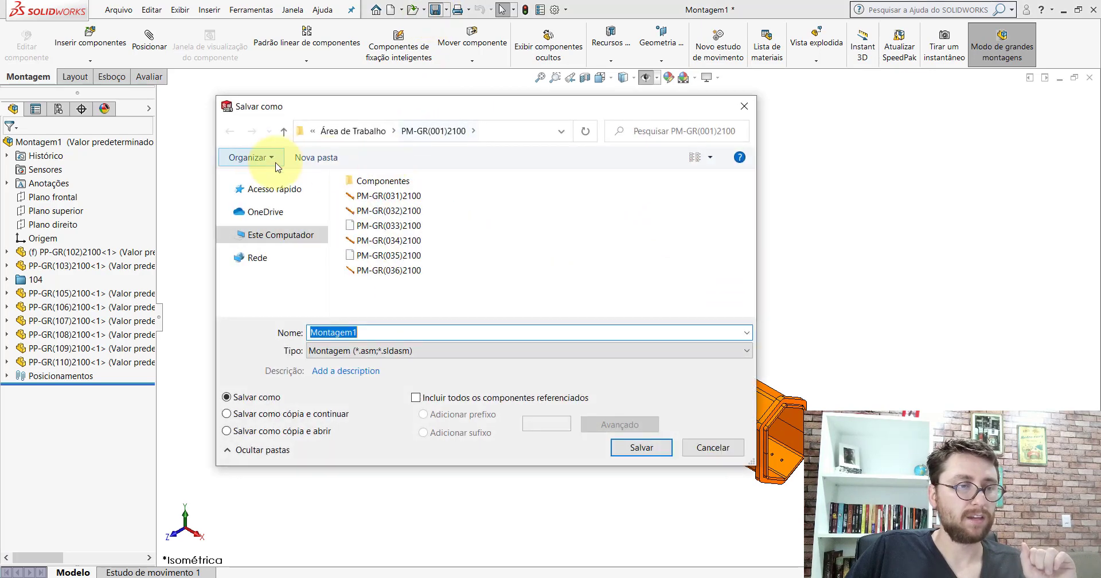
pyautogui.click(262, 208)
pyautogui.click(224, 189)
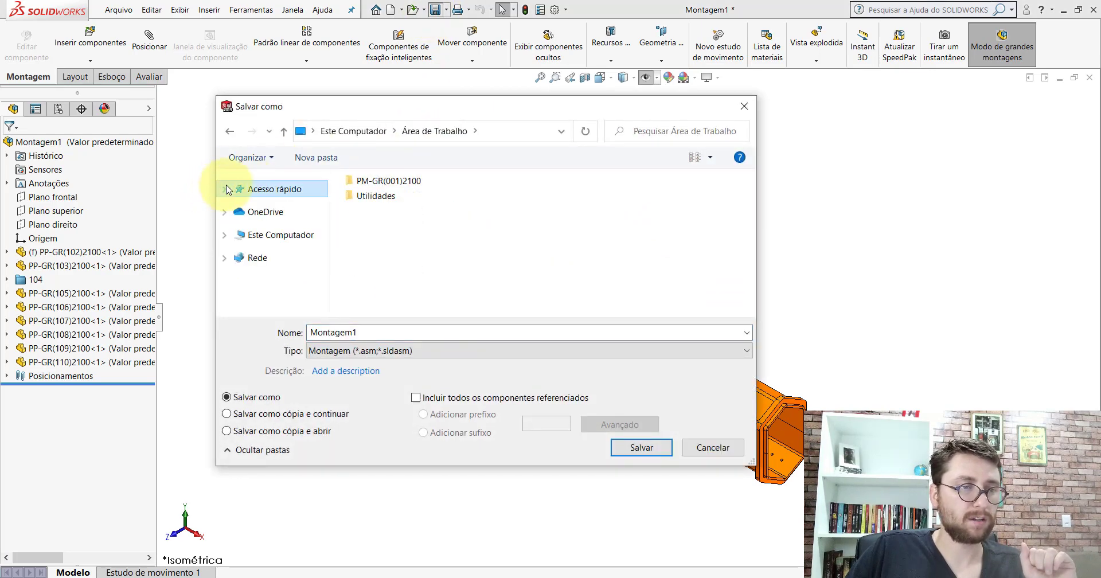
pyautogui.doubleClick(388, 181)
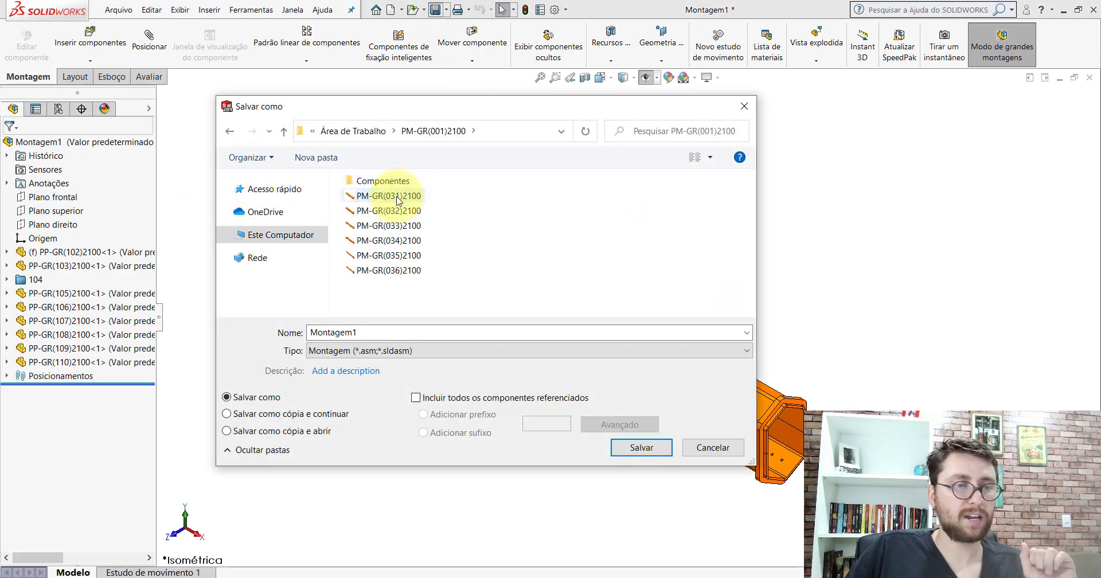
# Step: Name the assembly PM-GR(030)2100, based on the existing PM-GR(031)2100 file name, and save it
pyautogui.click(398, 198)
pyautogui.click(403, 333)
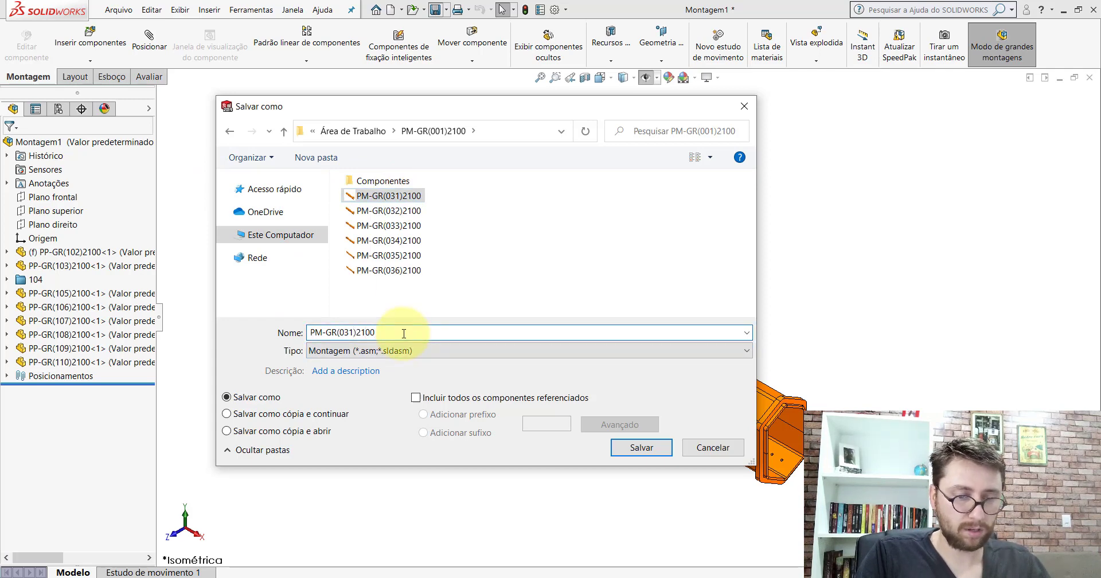
pyautogui.press('Left')
pyautogui.press('Left')
pyautogui.press('Left')
pyautogui.press('Left')
pyautogui.press('Left')
pyautogui.press('BackSpace')
pyautogui.write('0')
pyautogui.press('Return')
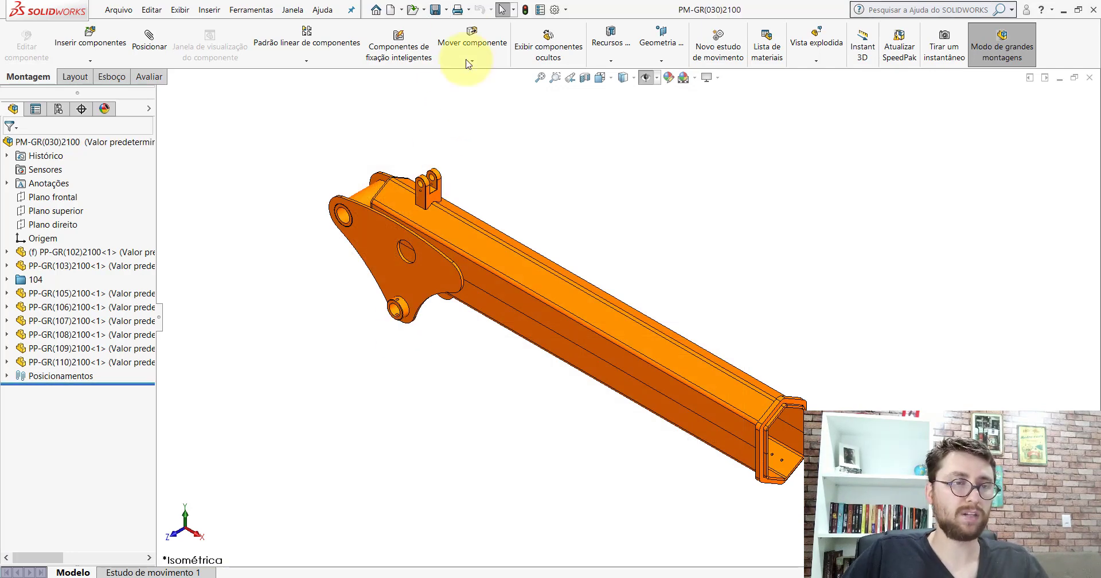
pyautogui.click(434, 10)
# Step: Return the reference assembly PM-GR(030)2100_ to isometric view and close it
pyautogui.click(486, 234)
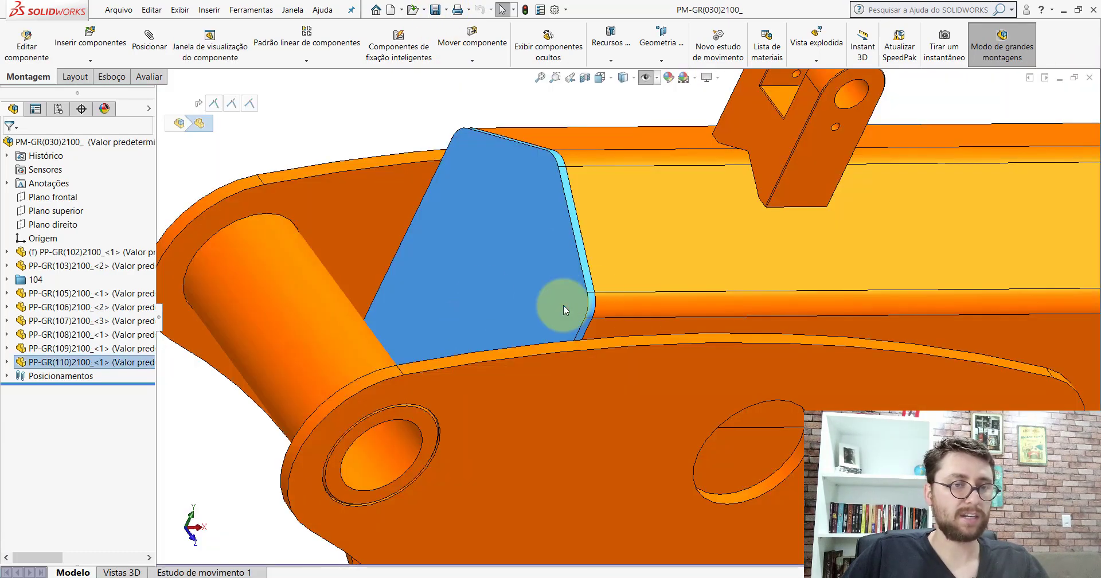
pyautogui.scroll(5, 637, 322)
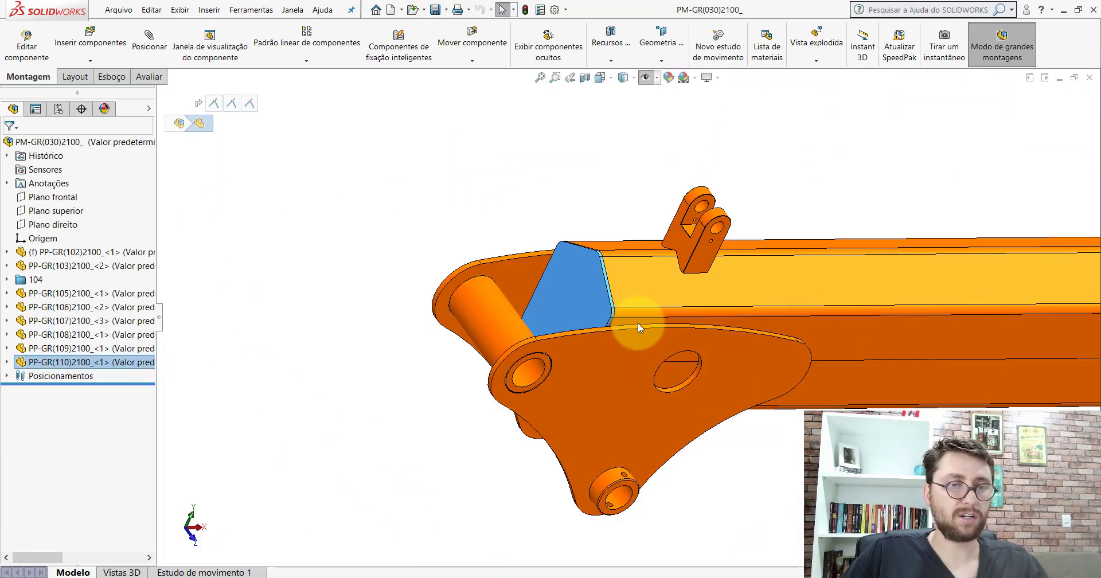
pyautogui.click(624, 77)
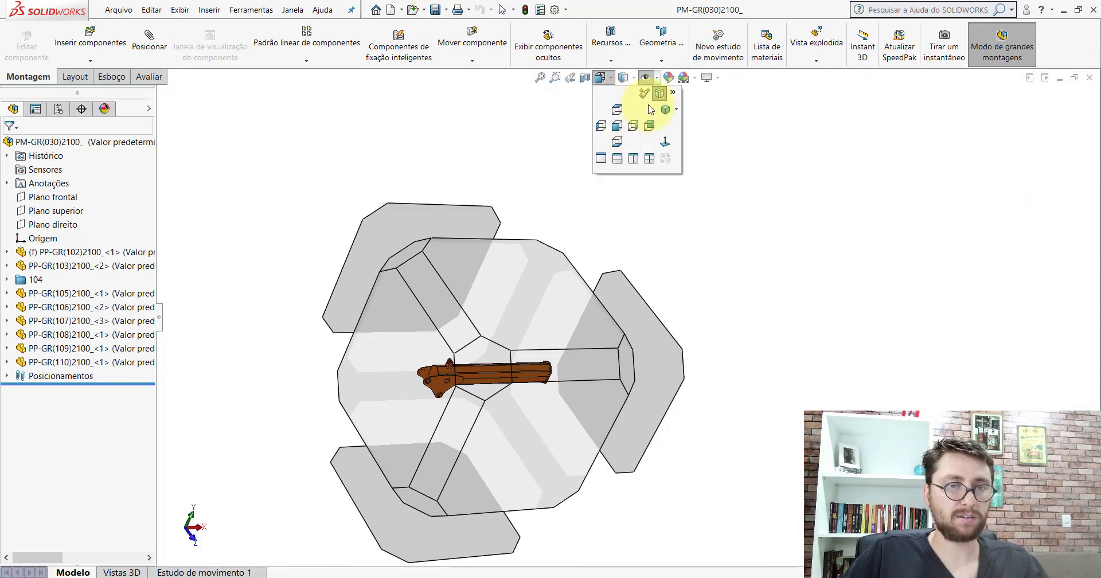
pyautogui.click(660, 96)
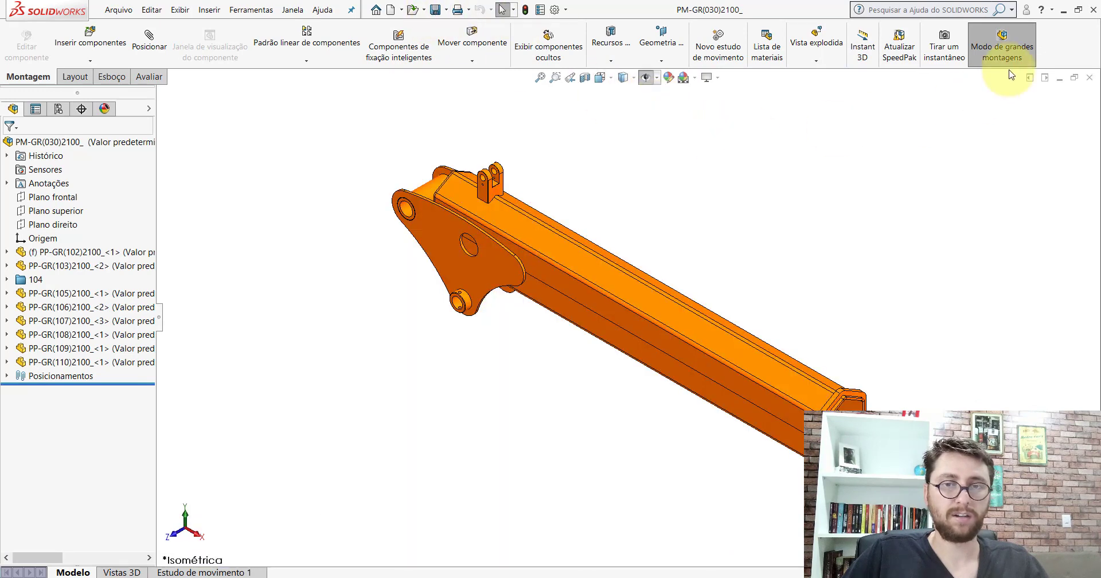
pyautogui.click(1091, 79)
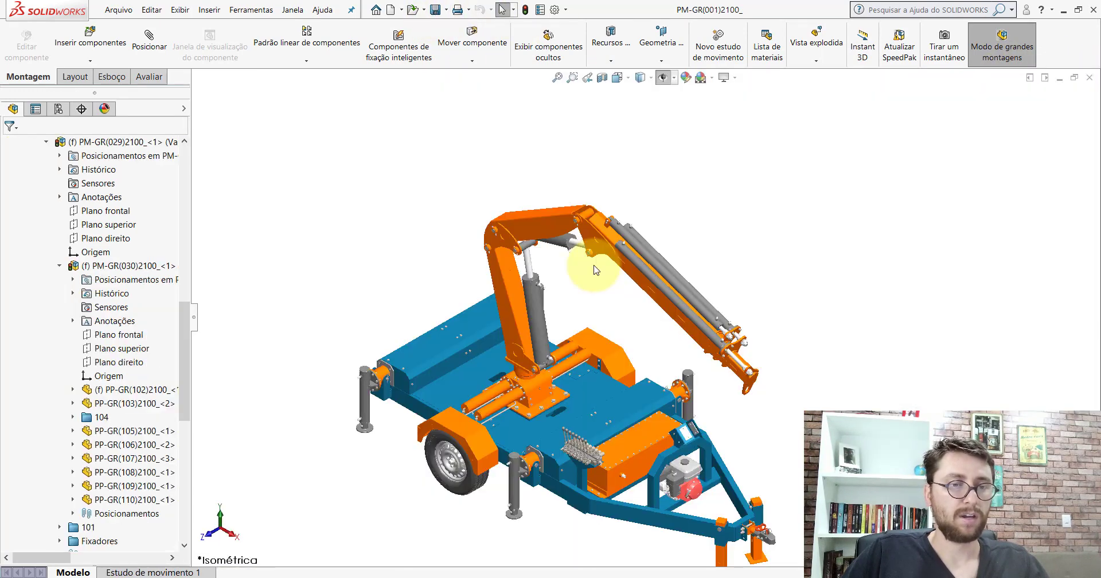
# Step: Collapse all expanded items in the feature tree of the top-level assembly PM-GR(001)2100_
pyautogui.moveTo(181, 332); pyautogui.dragTo(208, 162)
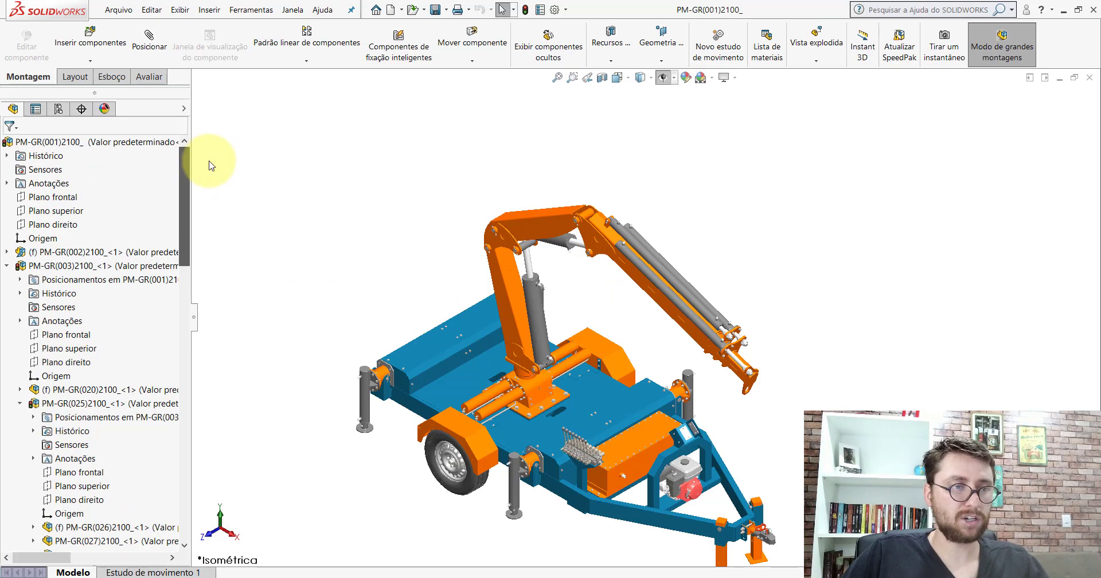
pyautogui.rightClick(150, 140)
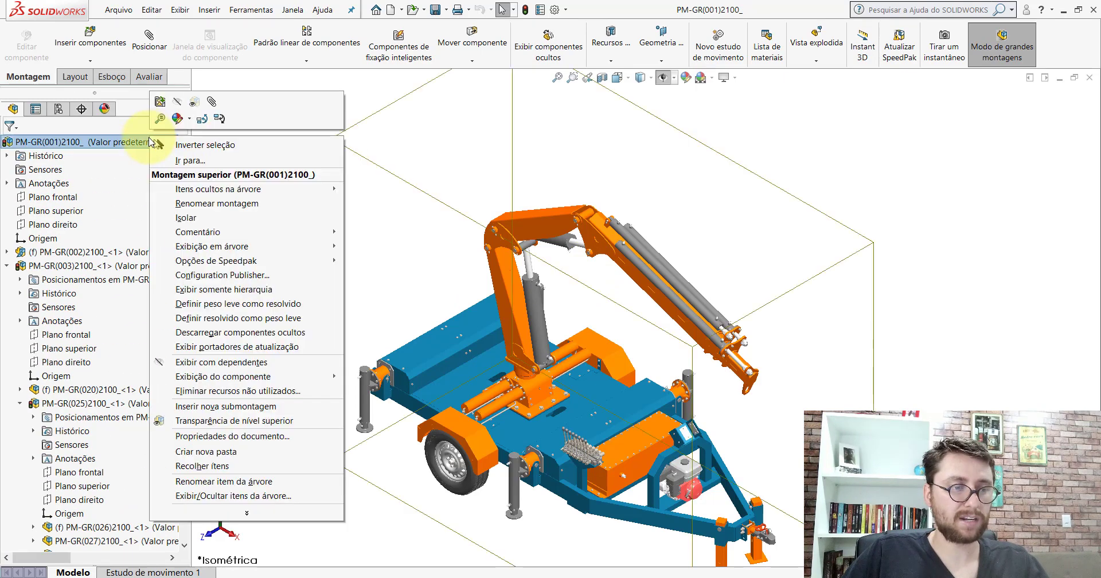
pyautogui.click(208, 469)
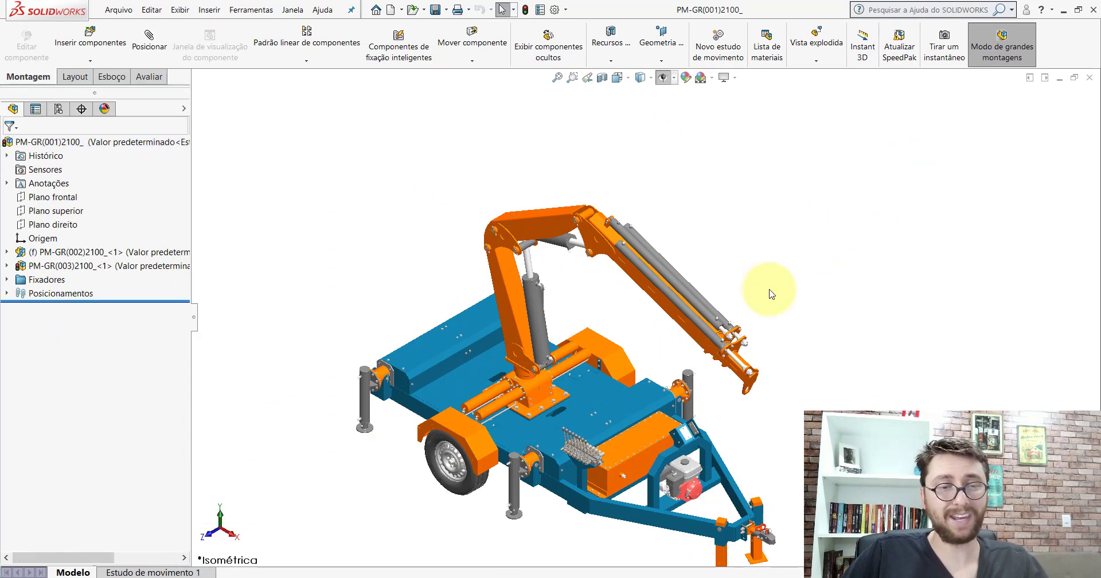
# Step: Look over the complete trailer-mounted crane assembly and minimize SOLIDWORKS to show the desktop
pyautogui.scroll(2, 665, 373)
pyautogui.scroll(-2, 648, 372)
pyautogui.scroll(-2, 679, 347)
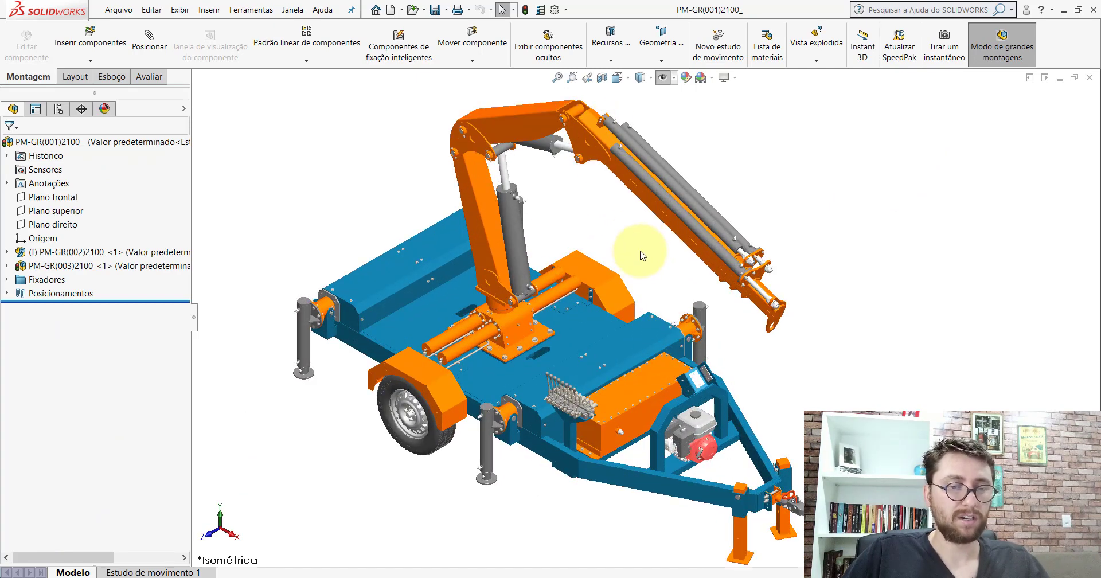
pyautogui.scroll(2, 640, 261)
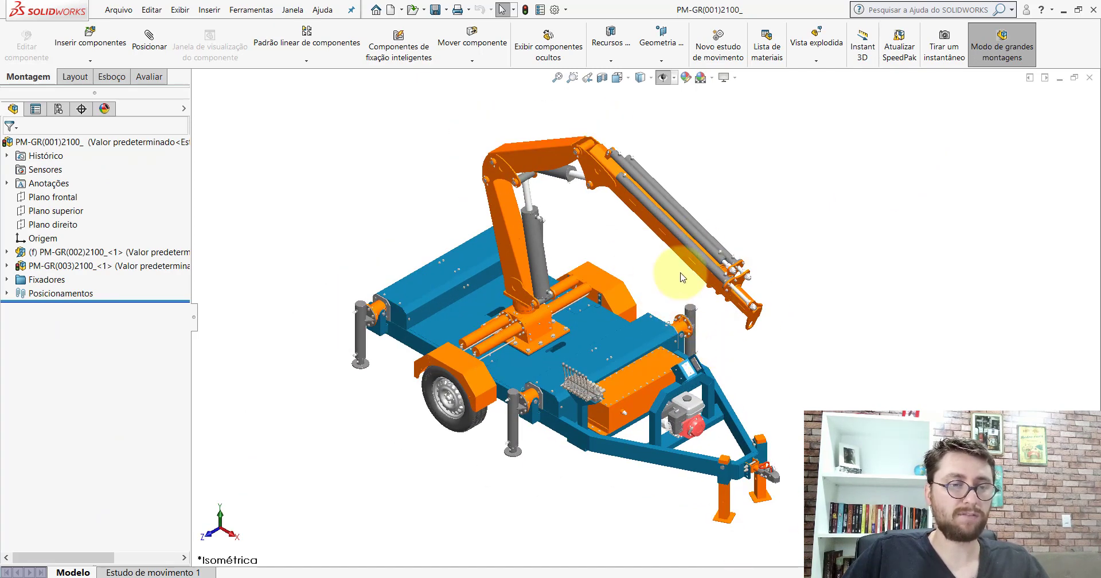
pyautogui.scroll(-1, 681, 275)
pyautogui.scroll(1, 680, 274)
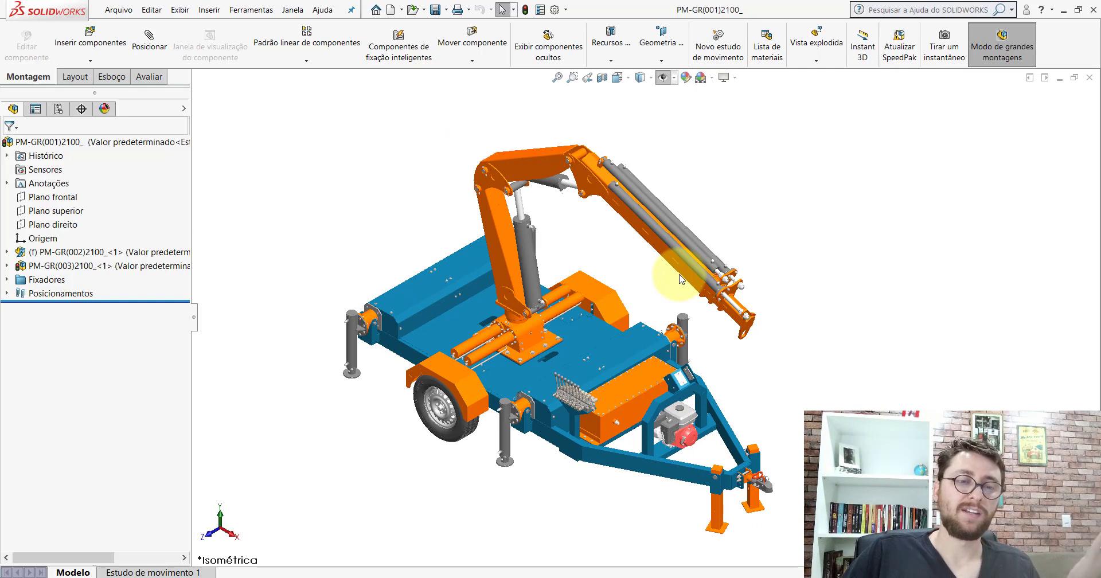
pyautogui.click(1064, 10)
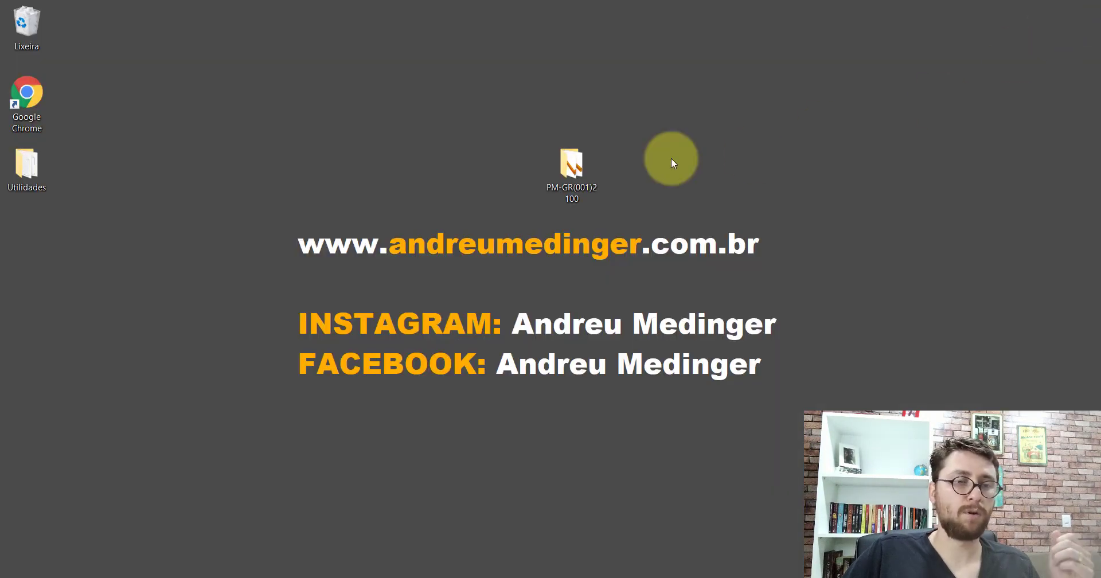